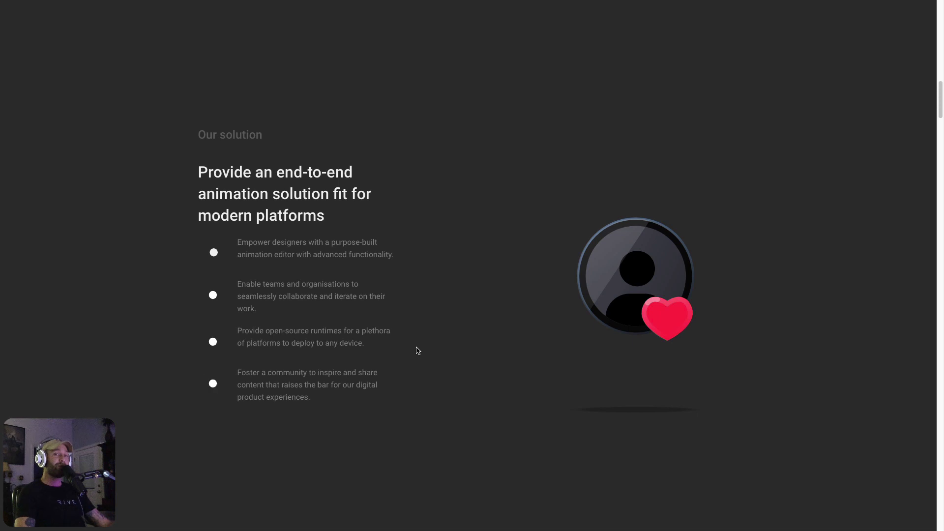
Turn on the hover input in State Machine 1 to preview the padlock animation
click(215, 410)
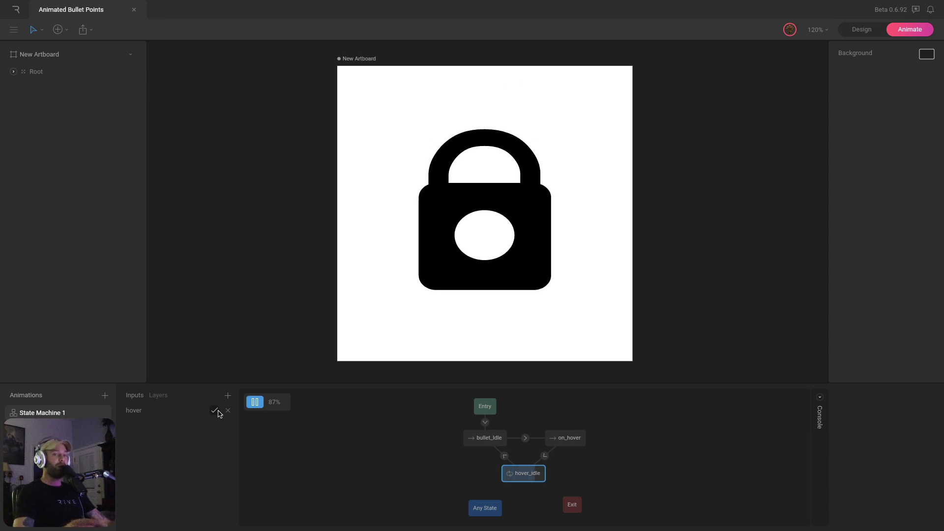
Toggle the hover input off and back on to preview the dot-to-padlock morph
click(218, 413)
click(219, 413)
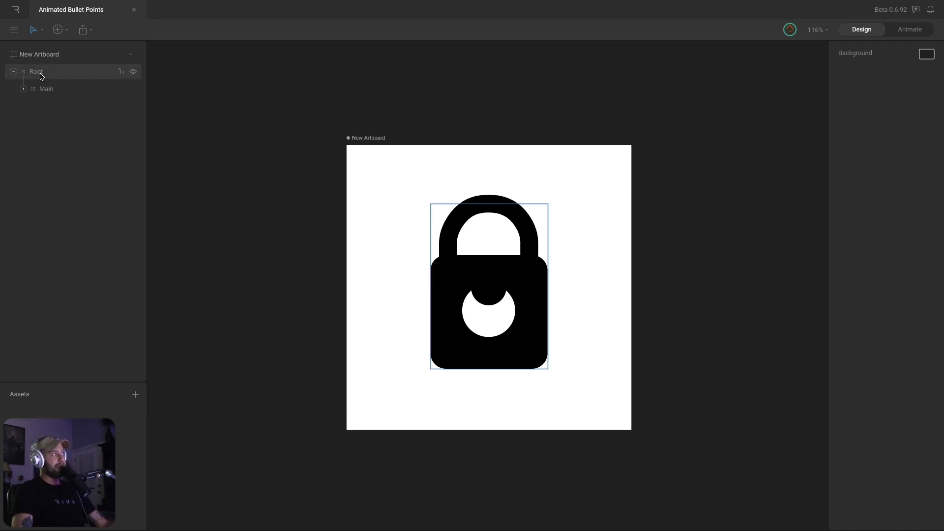
Test-enlarge the Root group with the scale gizmo, then undo it
click(80, 74)
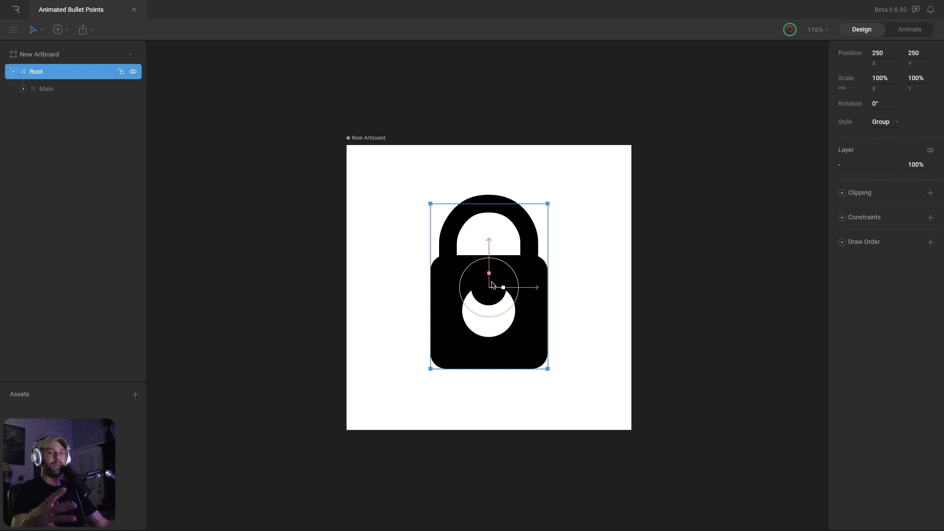
mouse_move(503, 287)
mouse_down()
mouse_move(513, 288)
mouse_move(491, 287)
mouse_up()
key(ctrl+z)
click(582, 259)
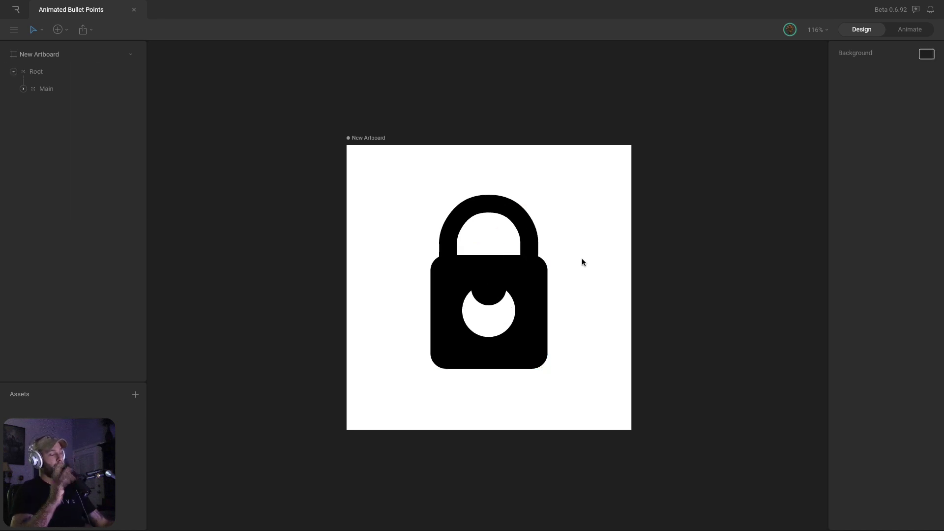
click(34, 73)
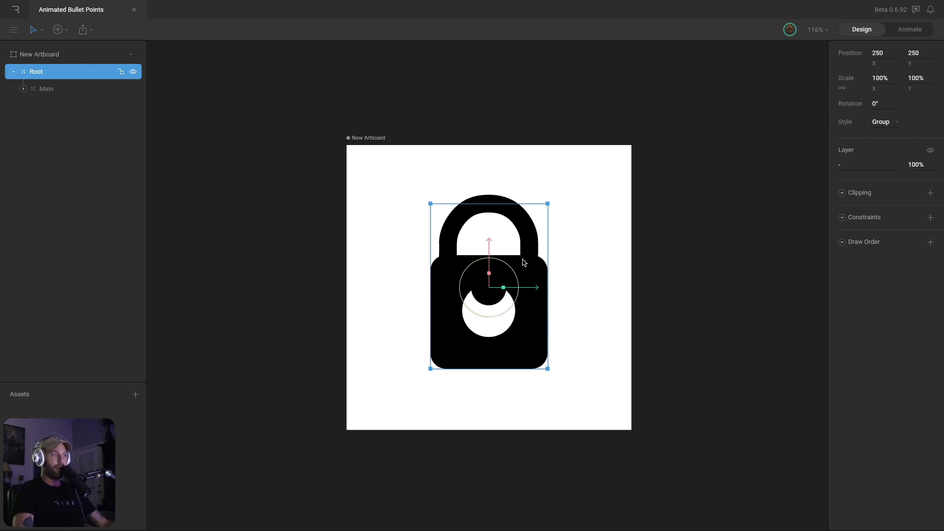
Try scaling the Main group, undo it, and expand Main to reveal its child layers
click(53, 90)
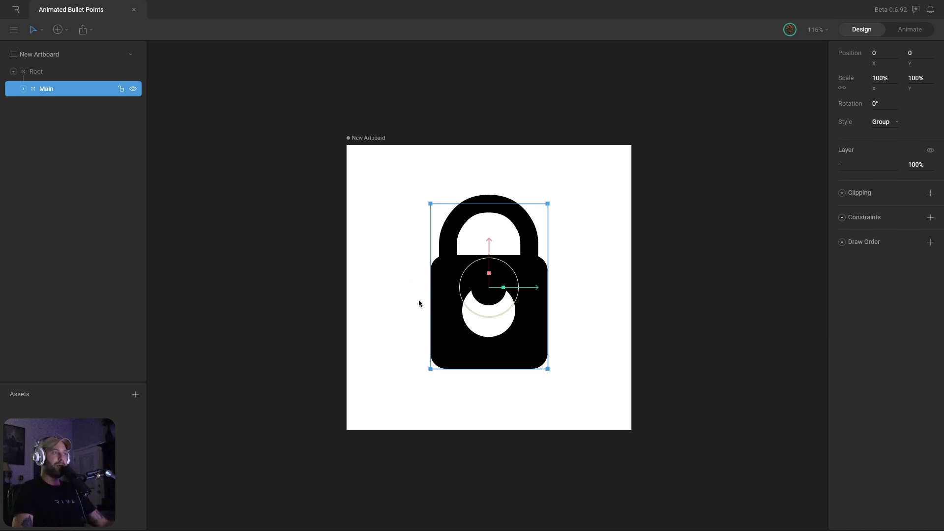
mouse_move(504, 290)
mouse_down()
mouse_move(492, 290)
mouse_move(526, 289)
mouse_move(504, 290)
mouse_up()
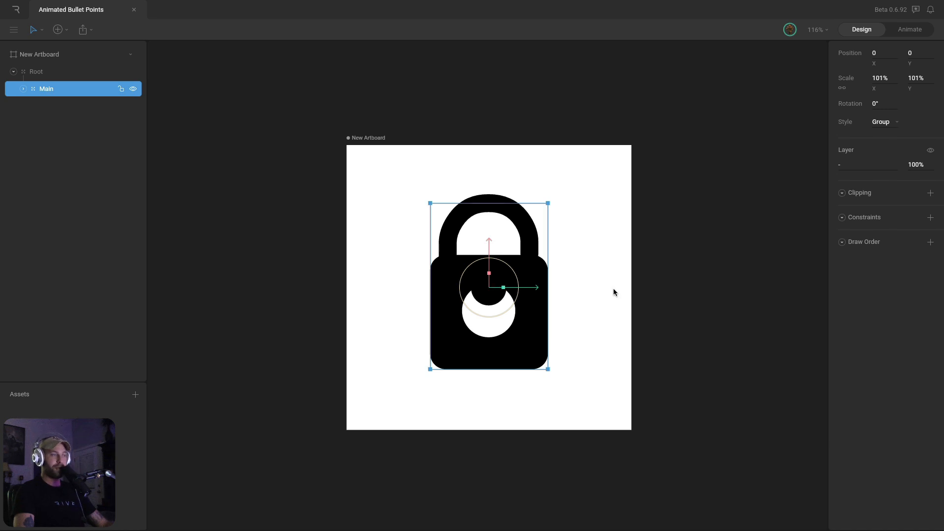
key(ctrl+z)
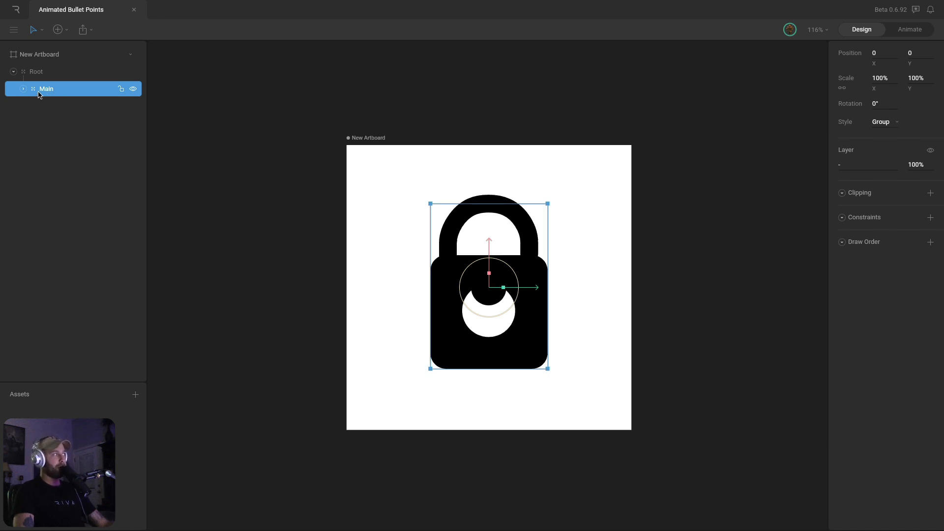
click(23, 89)
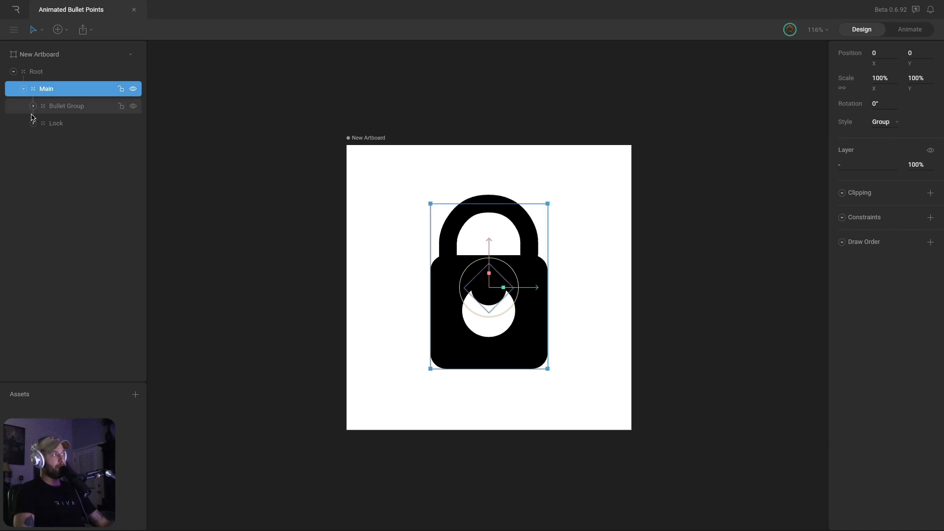
Hide the Bullet Group while keeping the Lock layer visible
click(64, 106)
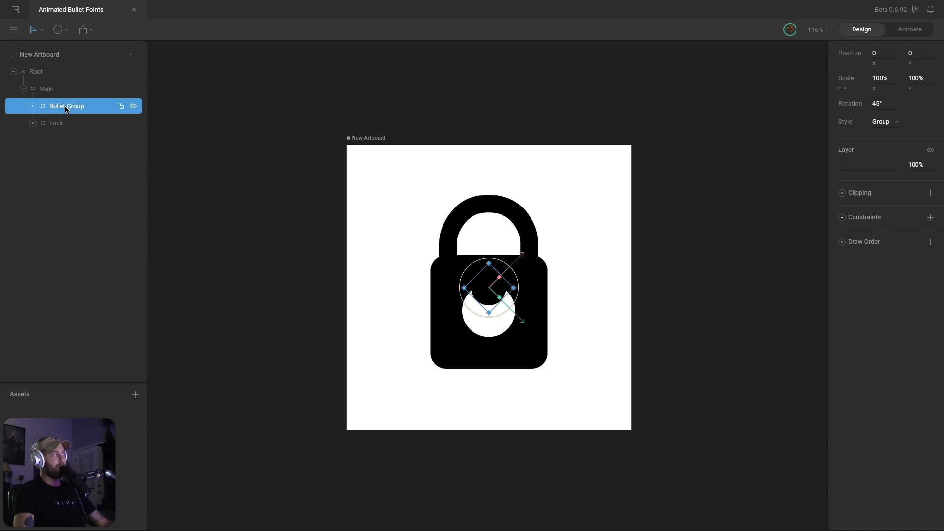
click(133, 124)
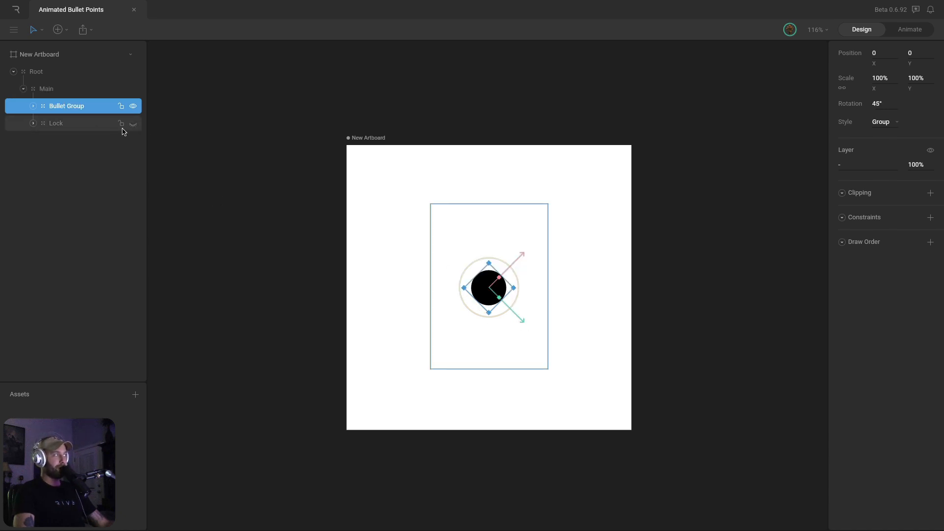
click(131, 106)
click(132, 124)
click(615, 255)
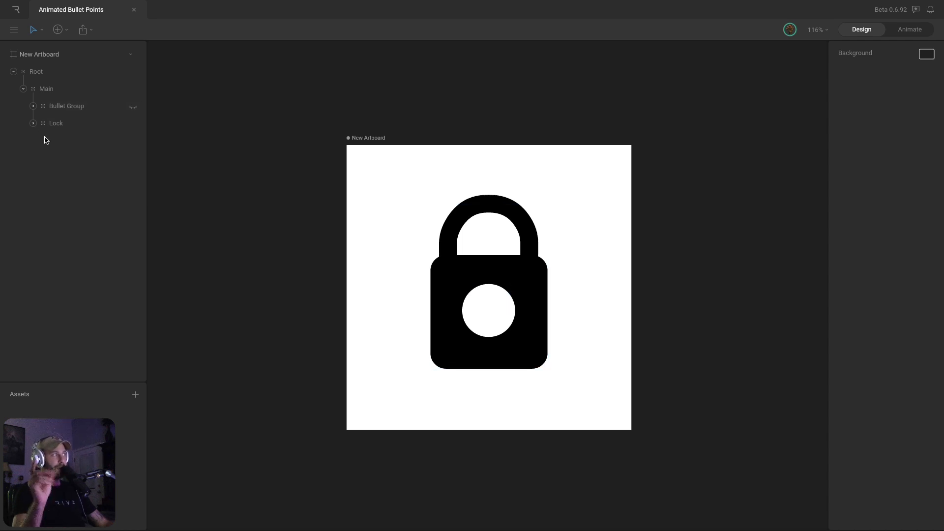
Expand Bullet Group and Lock, then select the Lock's Shape and Custom Shape layers
click(33, 106)
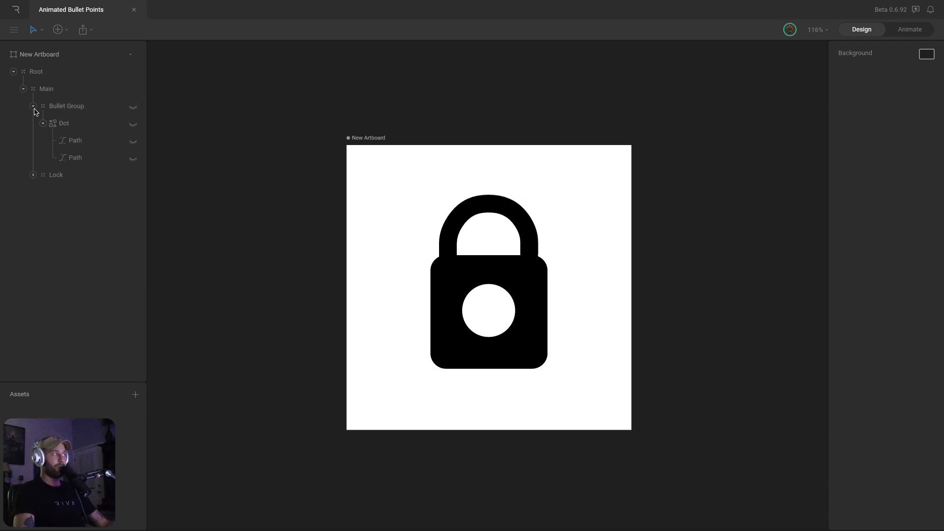
click(43, 123)
click(33, 141)
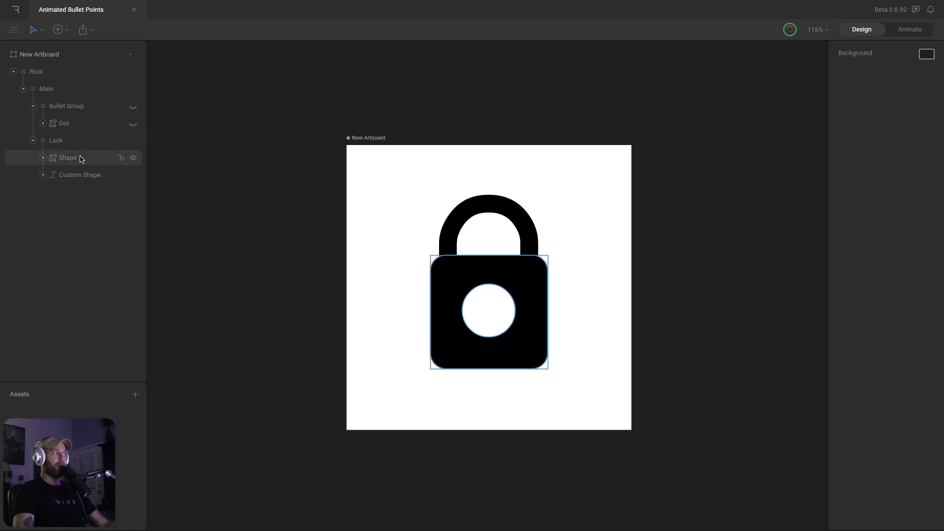
click(70, 158)
shift+click(86, 176)
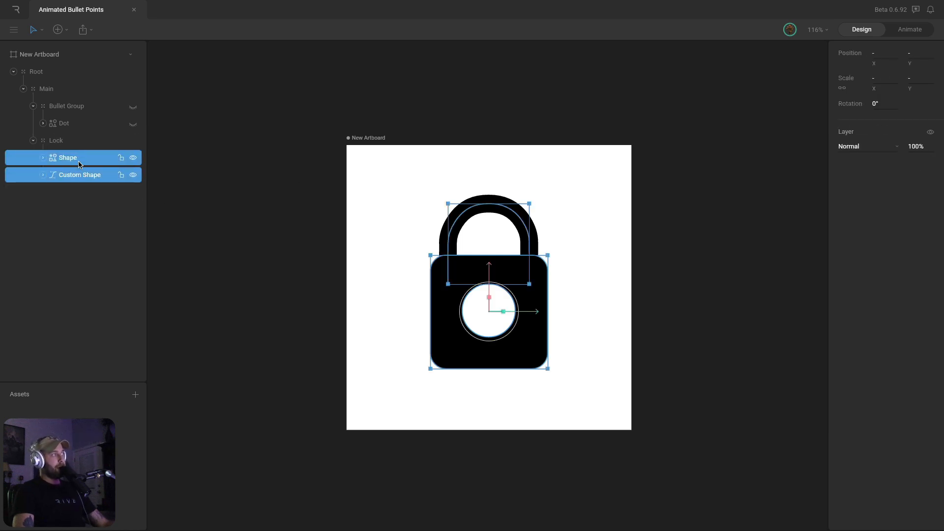
Recheck that Bullet Group stays hidden, then expand Lock and select its Shape layer
click(33, 141)
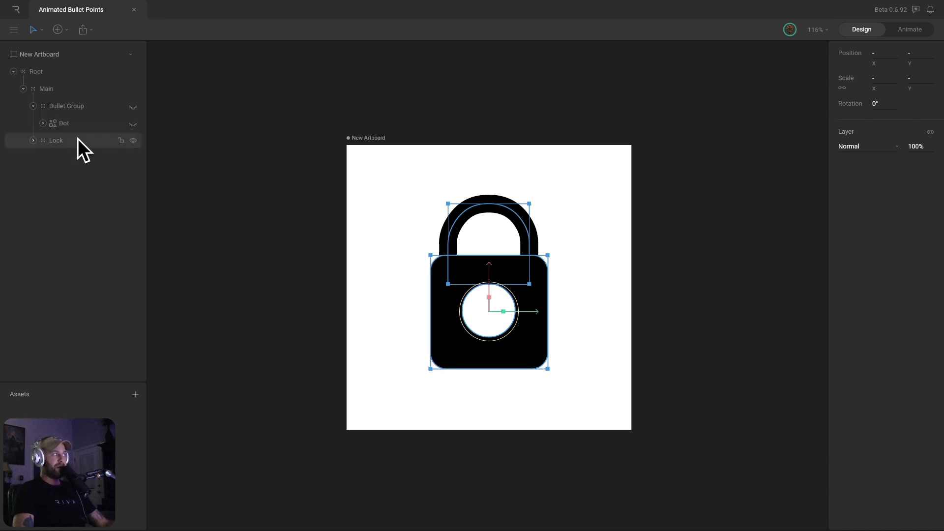
click(33, 106)
click(33, 107)
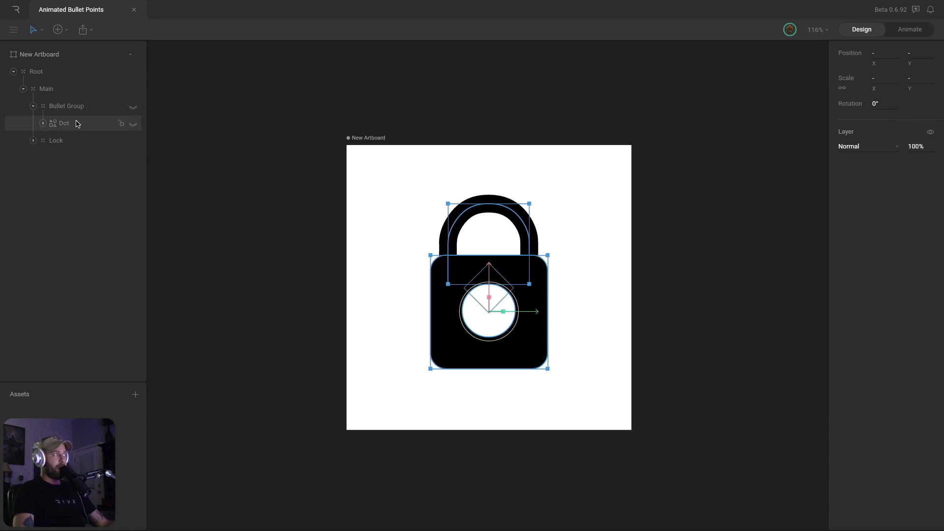
click(133, 107)
click(132, 107)
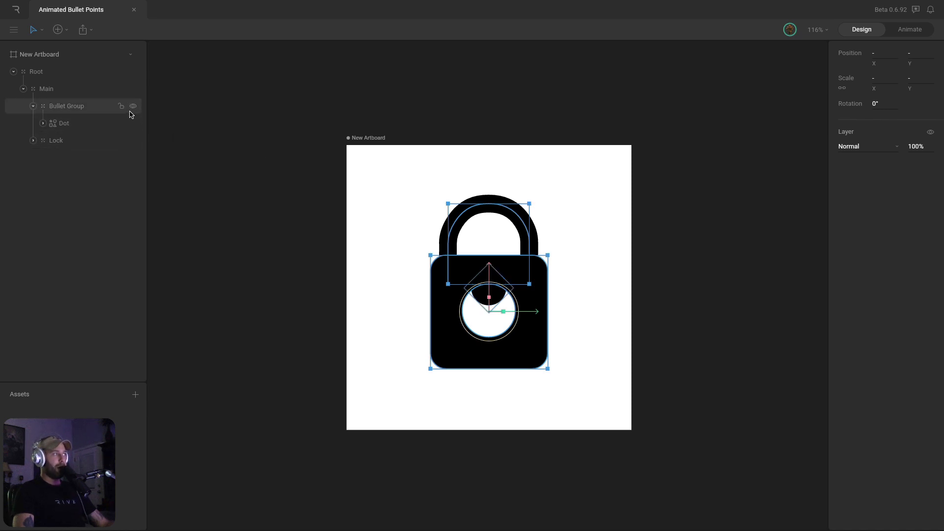
click(399, 281)
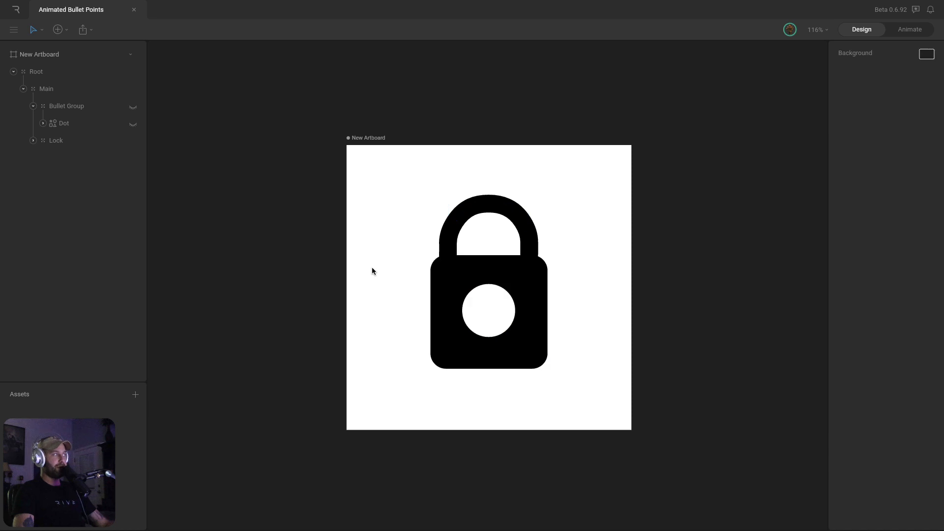
click(33, 140)
click(86, 158)
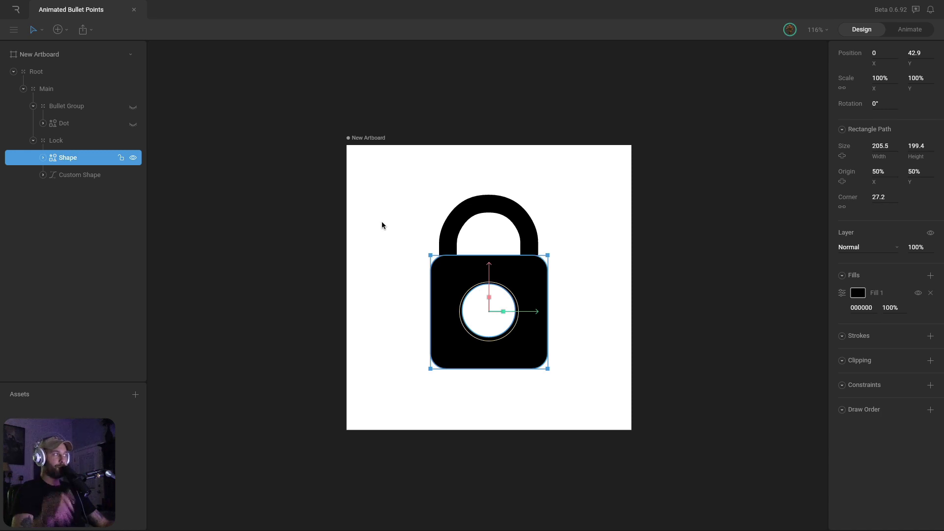
Expand the Shape layer to show its two Paths, including the 205.5 × 199.4 rectangle
click(43, 157)
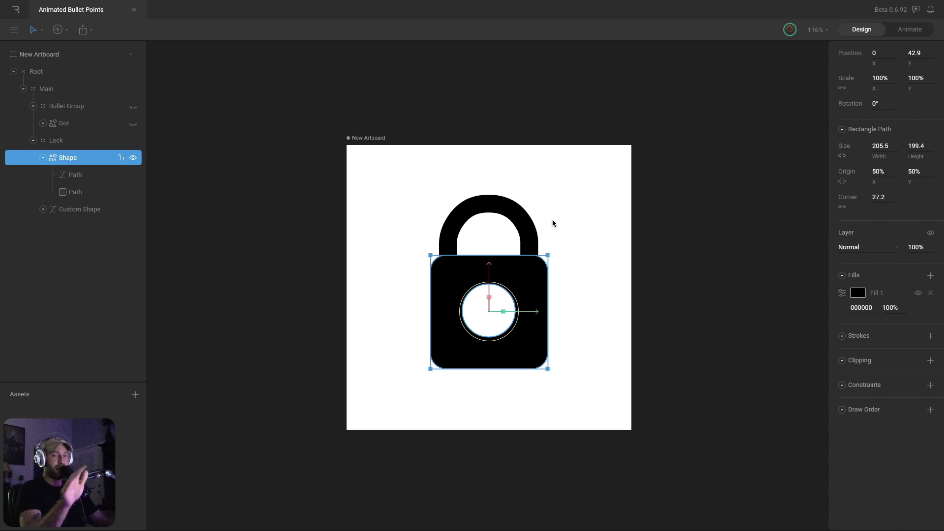
Draw a grey rectangle on the artboard and adjust its corners in vertex editing
click(410, 183)
key(r)
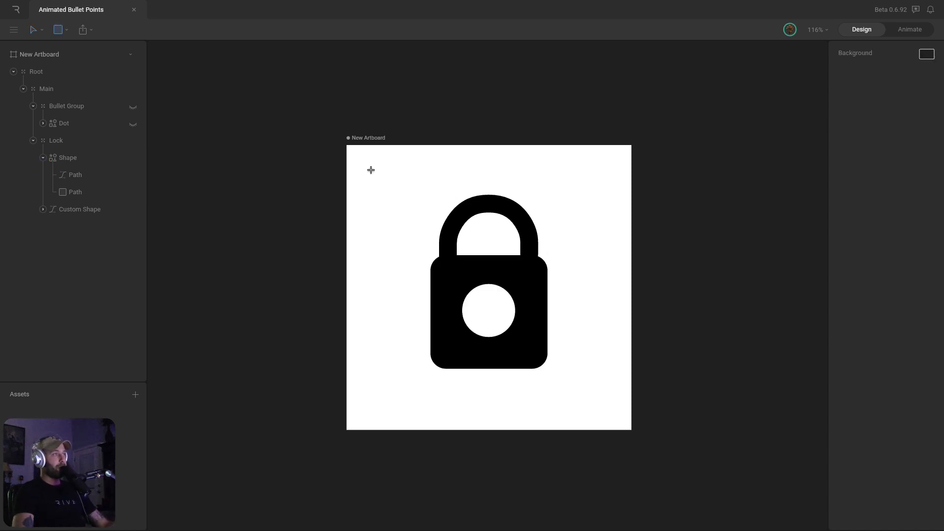
drag(363, 160, 439, 232)
drag(395, 208, 386, 211)
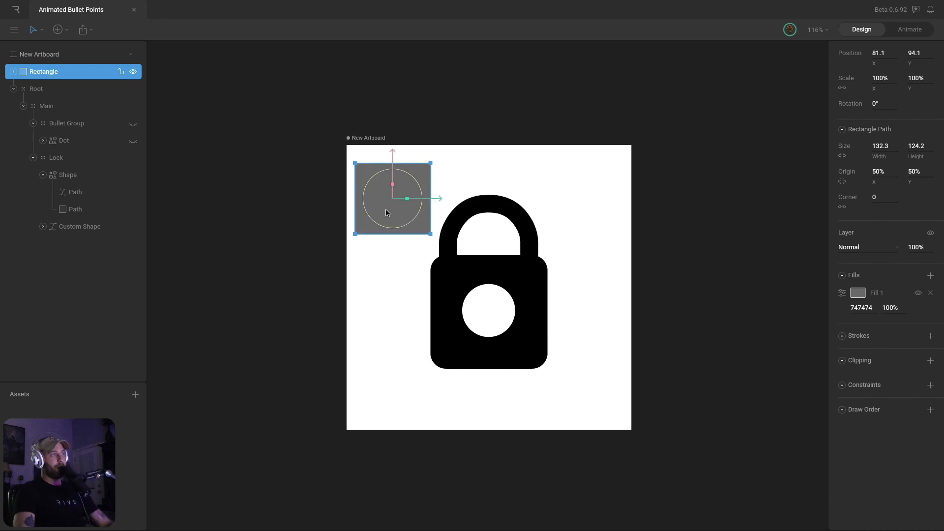
double_click(385, 208)
key(Return)
drag(317, 153, 477, 280)
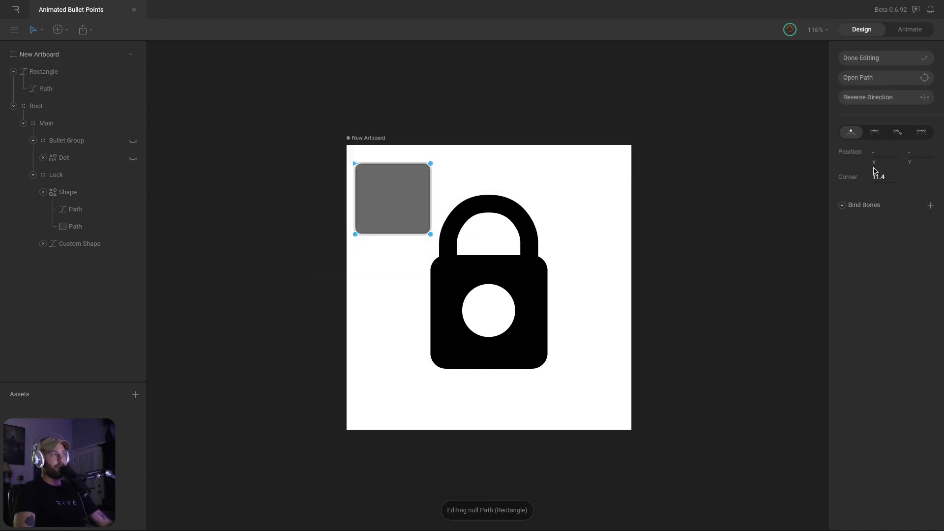
click(860, 59)
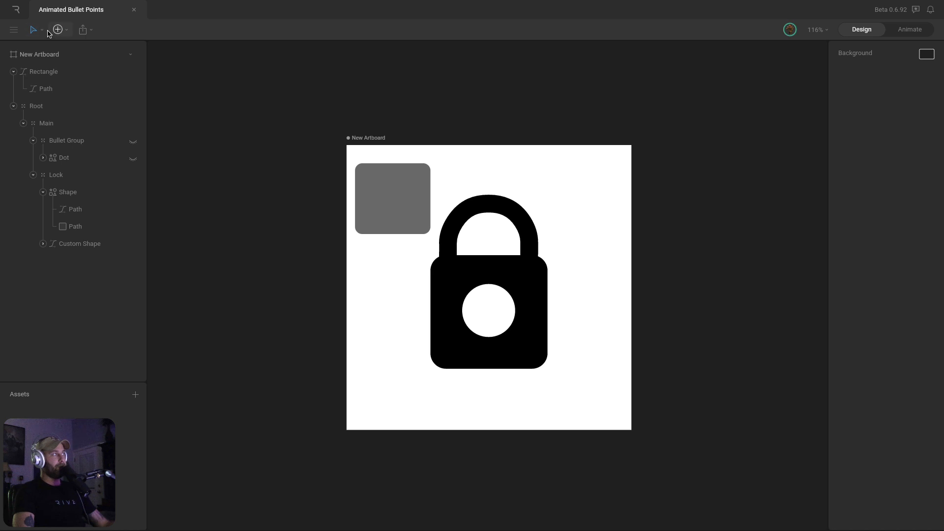
Draw a circle, move its path into the Rectangle, and delete the Ellipse layer
drag(371, 181, 433, 198)
drag(392, 152, 392, 155)
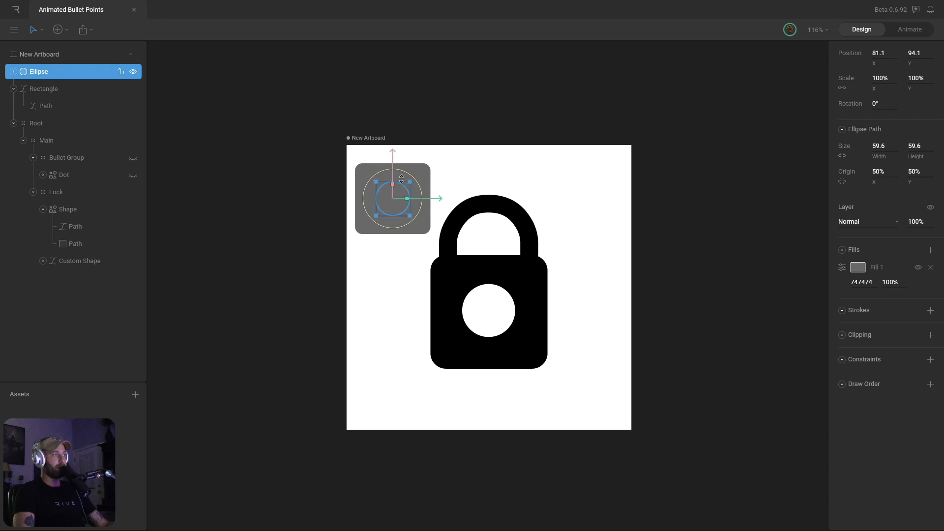
click(13, 73)
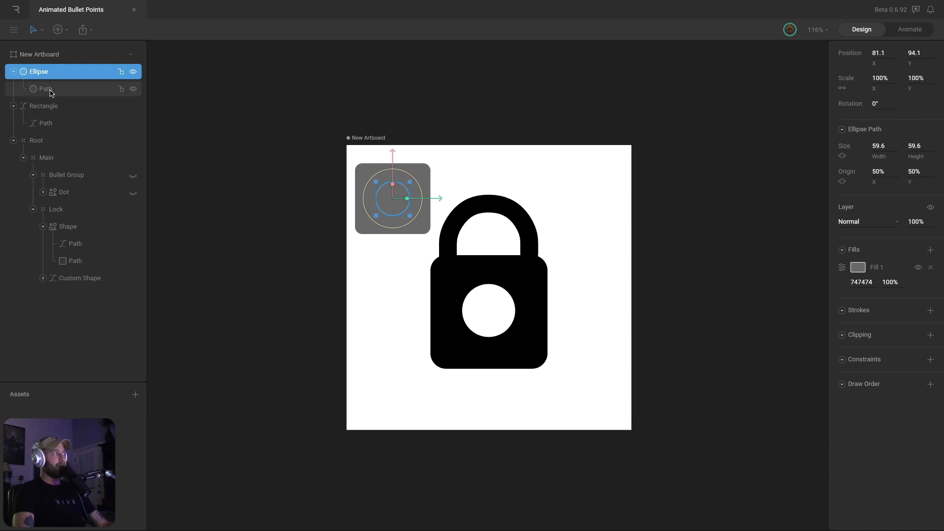
drag(50, 92, 57, 112)
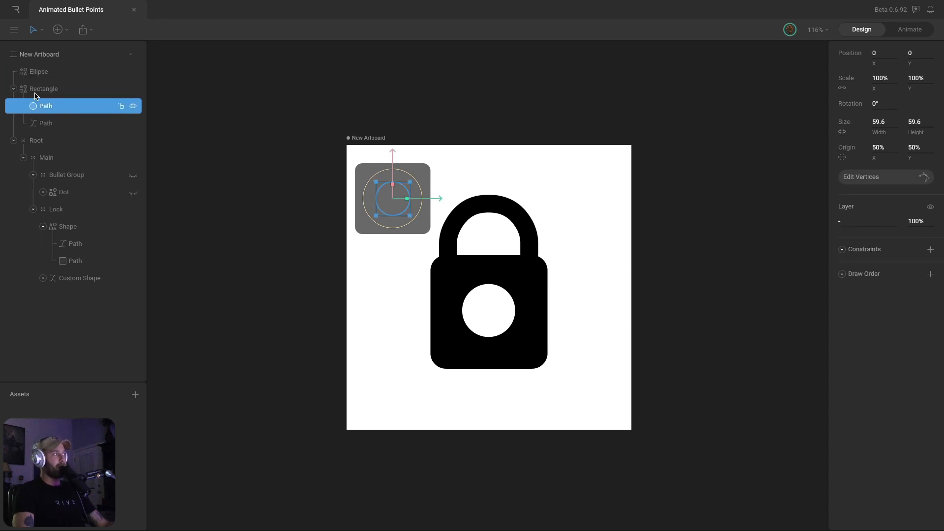
click(62, 74)
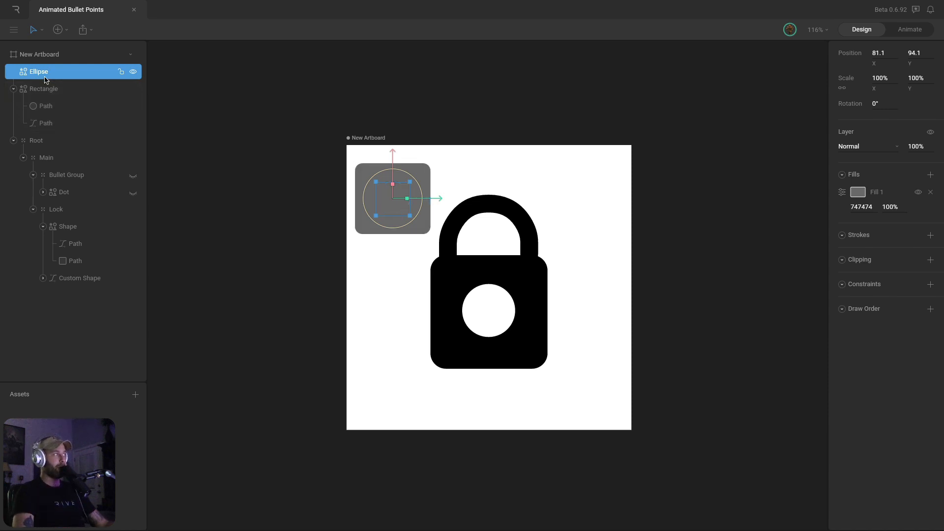
key(Delete)
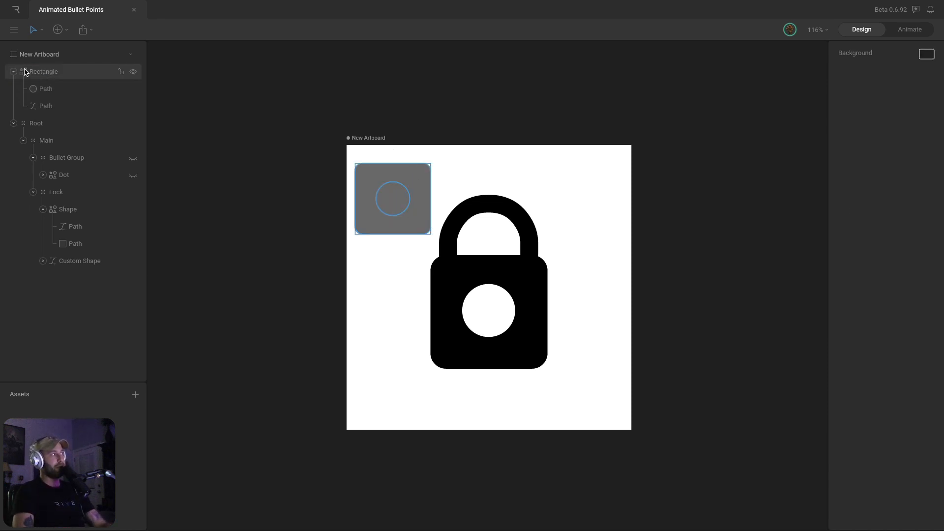
Convert the circle into a custom path and reverse its direction to cut a white hole
click(54, 92)
click(334, 274)
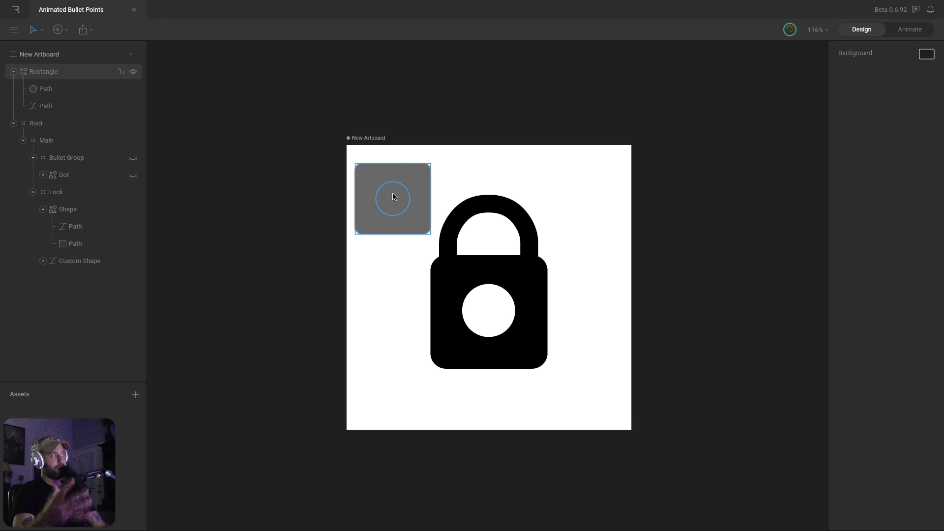
click(44, 88)
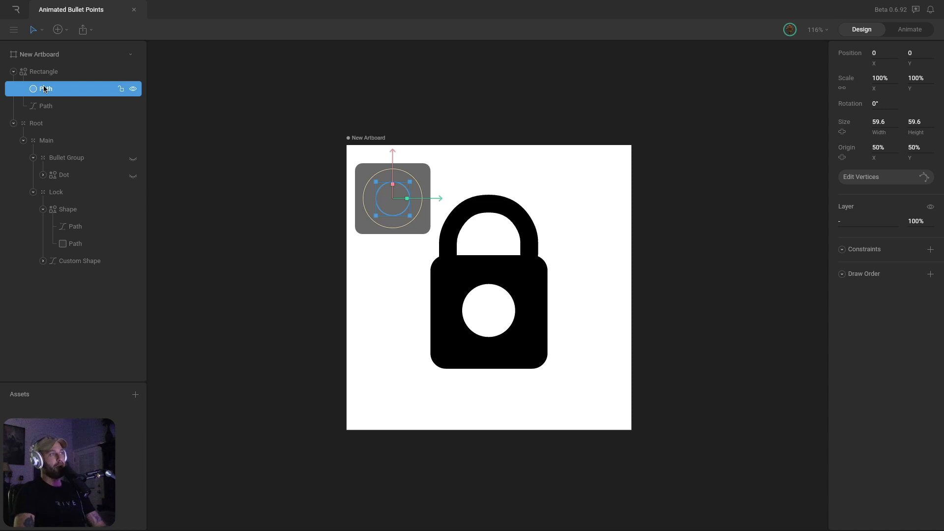
key(Return)
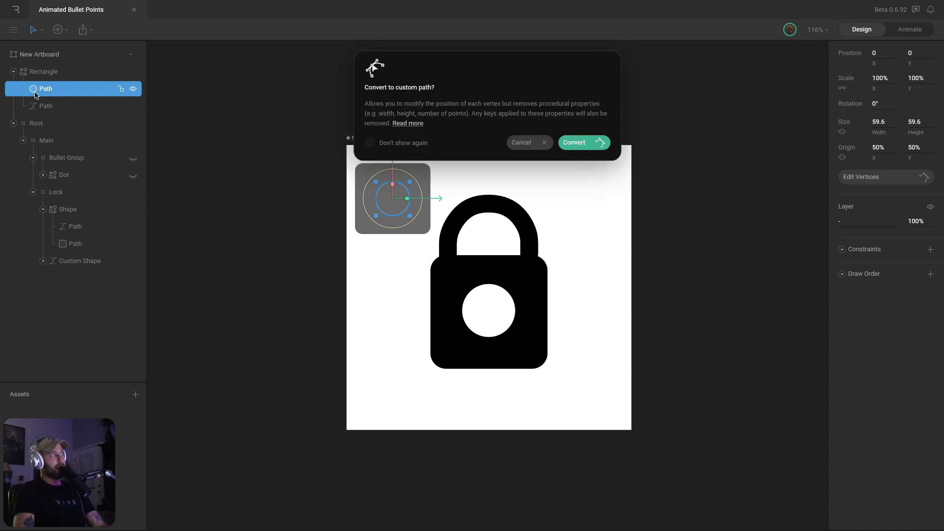
key(Return)
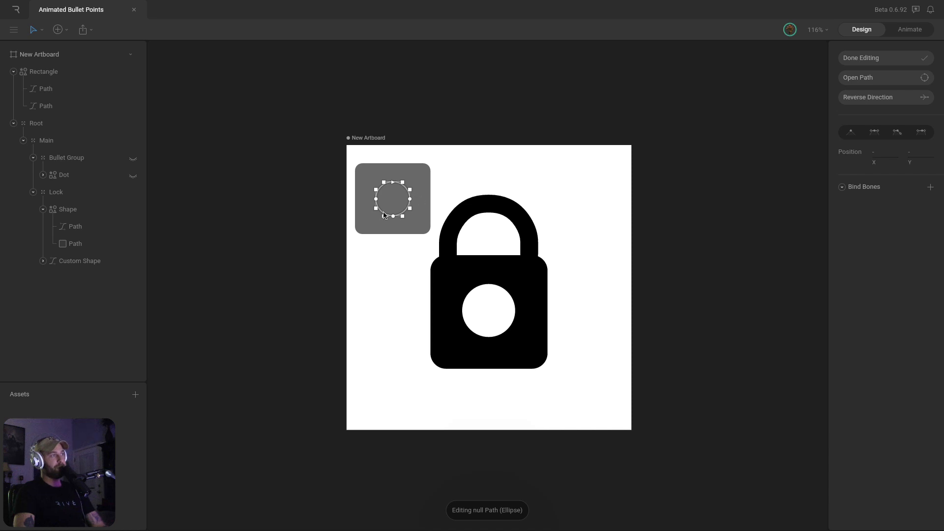
click(887, 100)
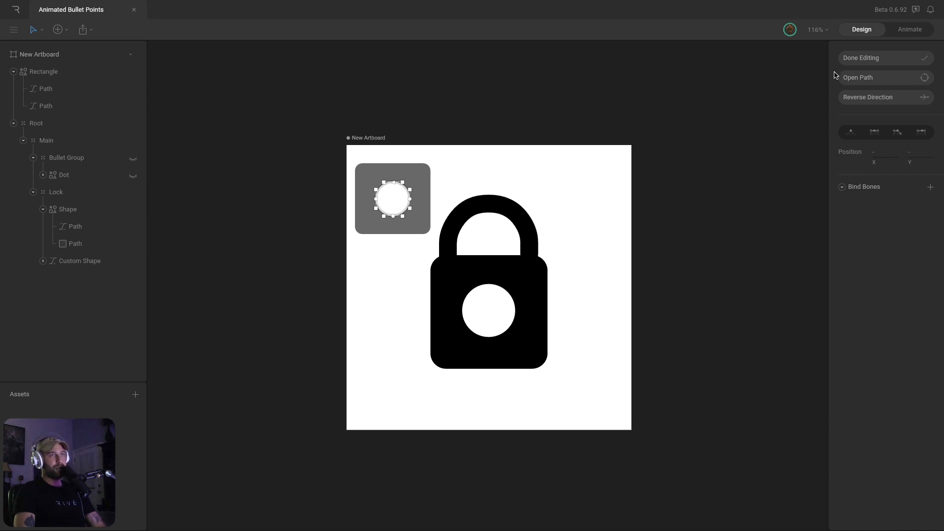
click(860, 57)
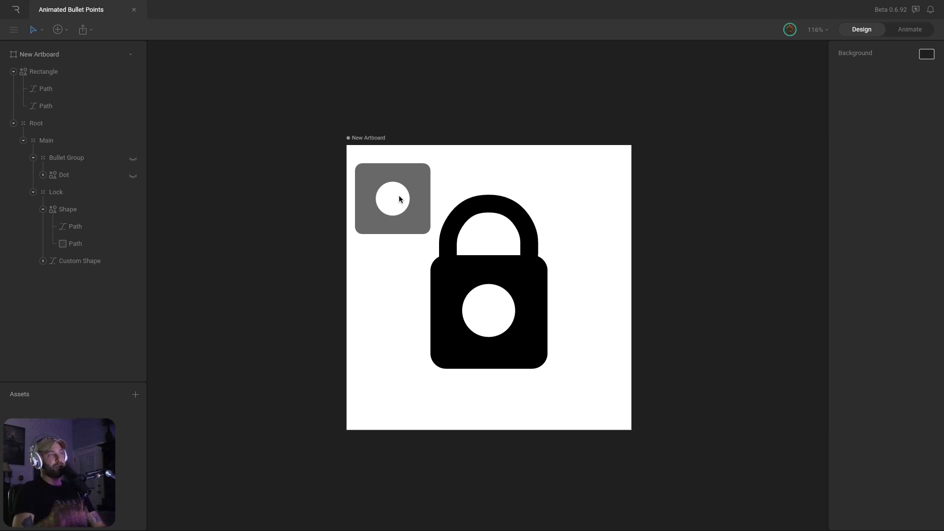
click(411, 176)
Delete the grey square, then try a grey artboard background and revert it to white
key(Delete)
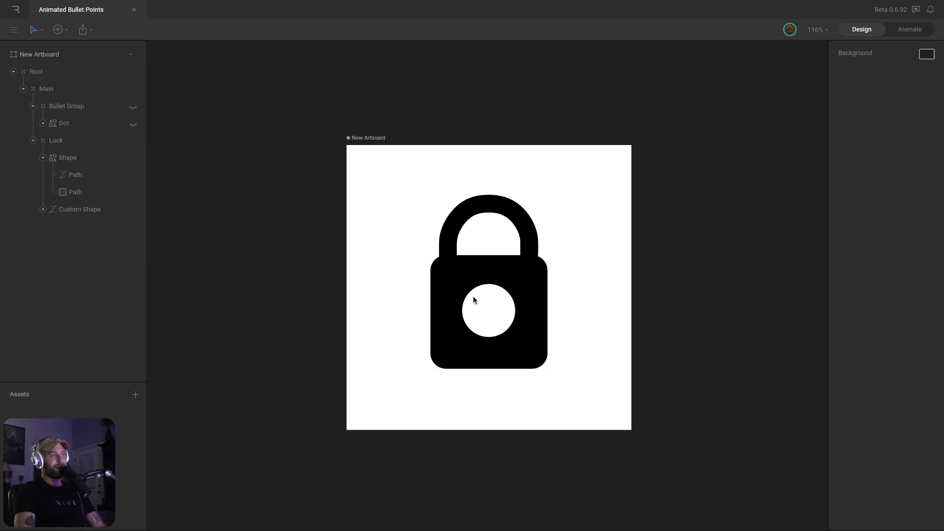
click(349, 136)
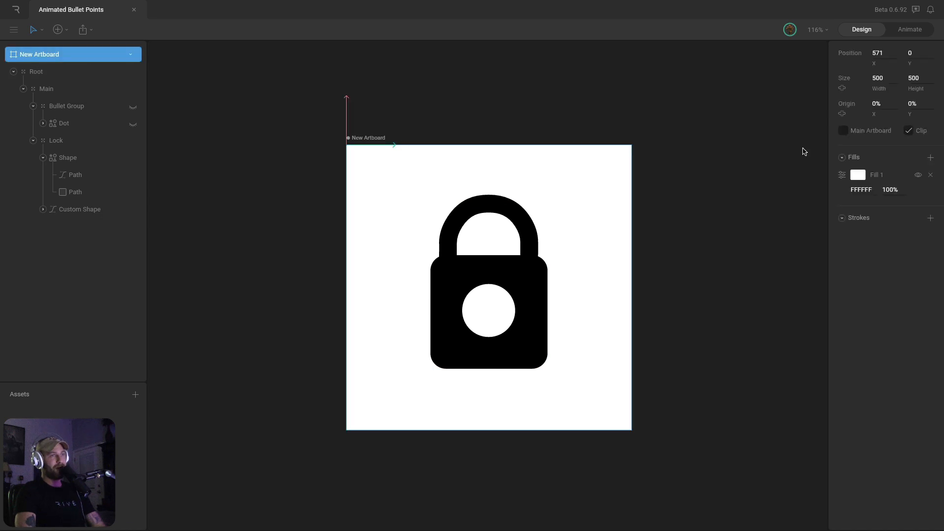
click(854, 177)
click(721, 196)
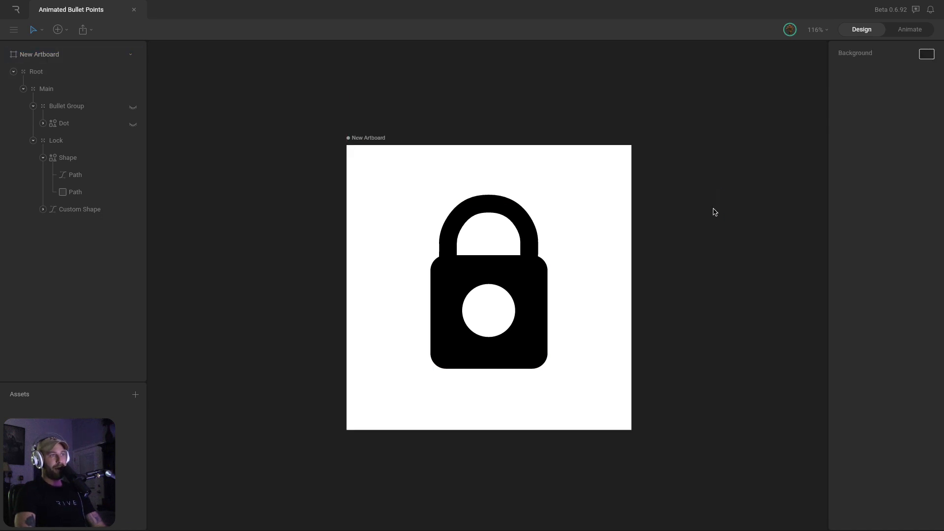
click(369, 138)
click(859, 176)
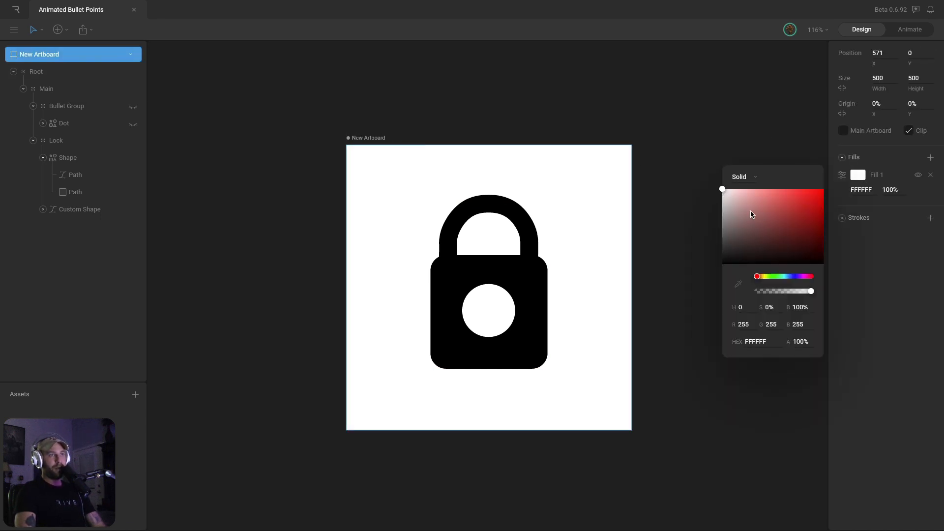
drag(722, 189, 711, 241)
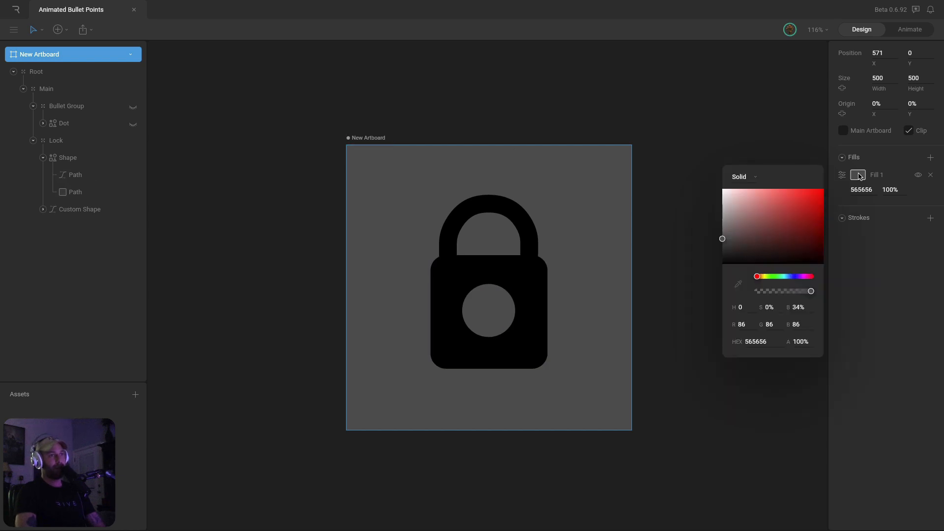
drag(723, 240, 689, 164)
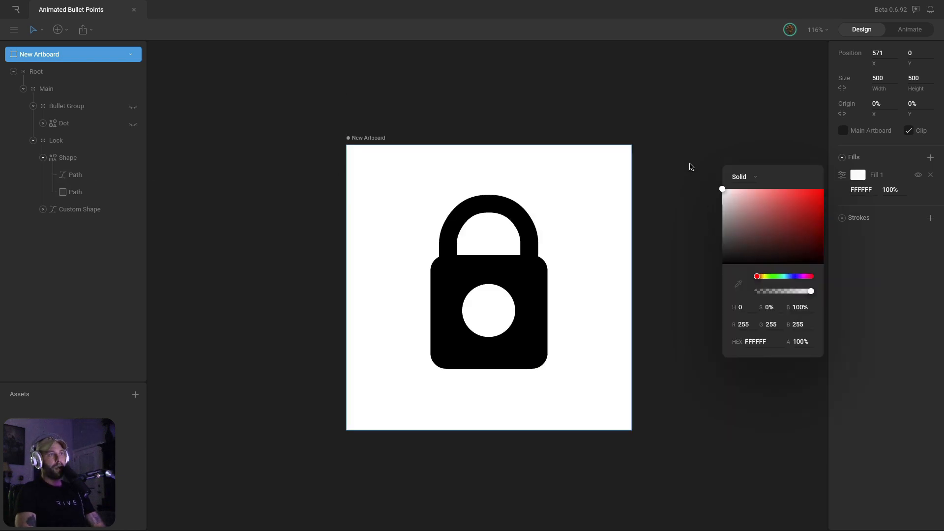
click(689, 164)
Collapse Lock, expand the Dot layer, and make its hidden first path visible
click(43, 157)
click(33, 140)
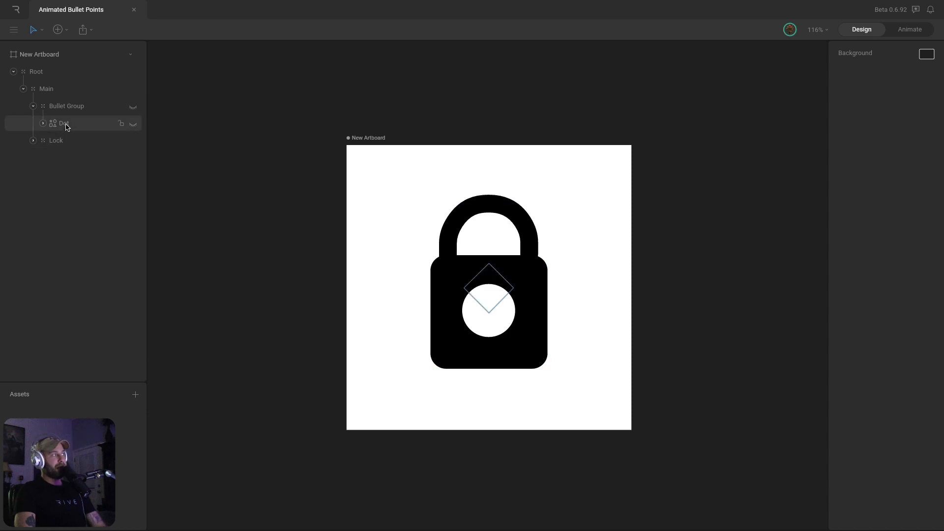
click(63, 123)
click(43, 123)
click(114, 142)
click(133, 141)
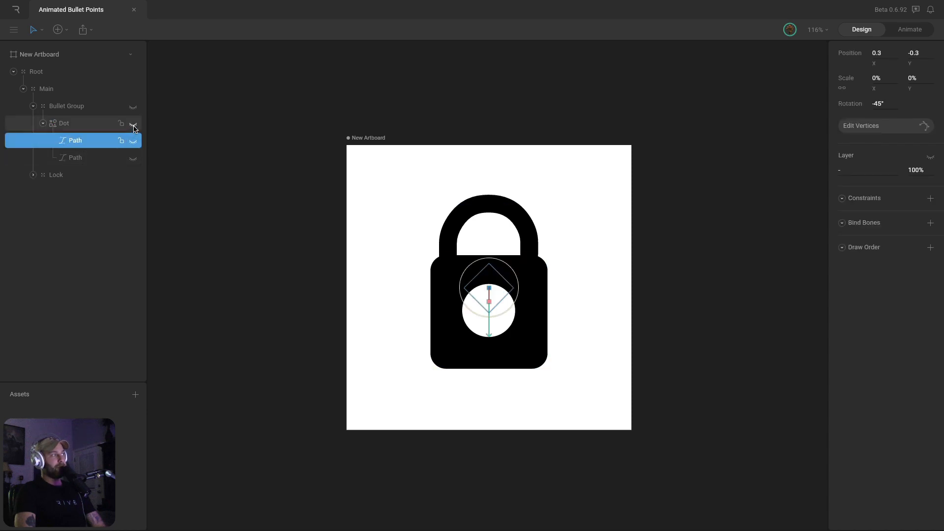
Try scaling the Dot's first path to 114%, undo it, and select the second path
click(83, 125)
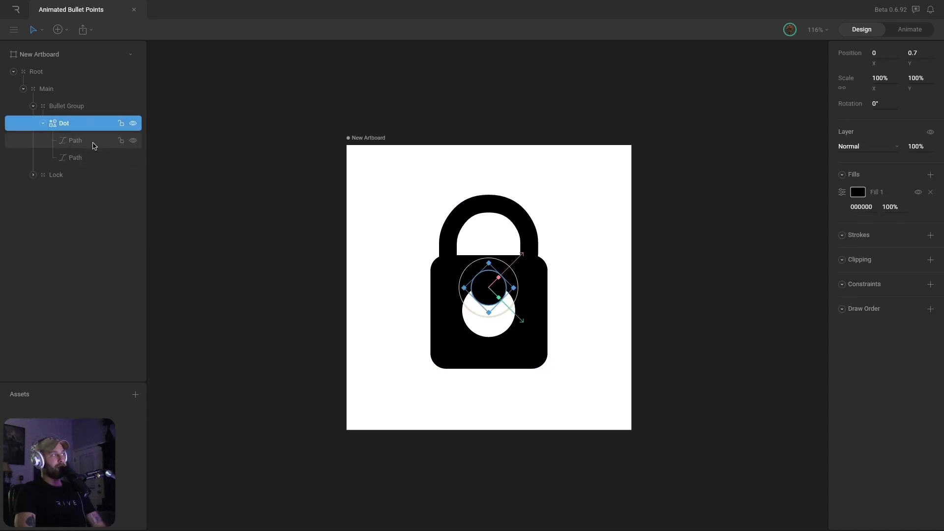
click(93, 143)
click(93, 150)
click(93, 141)
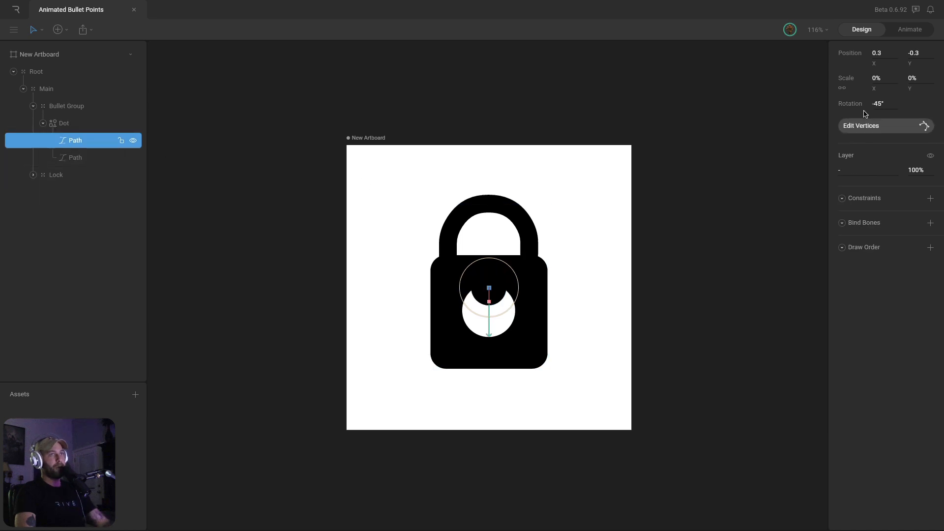
drag(880, 74, 881, 75)
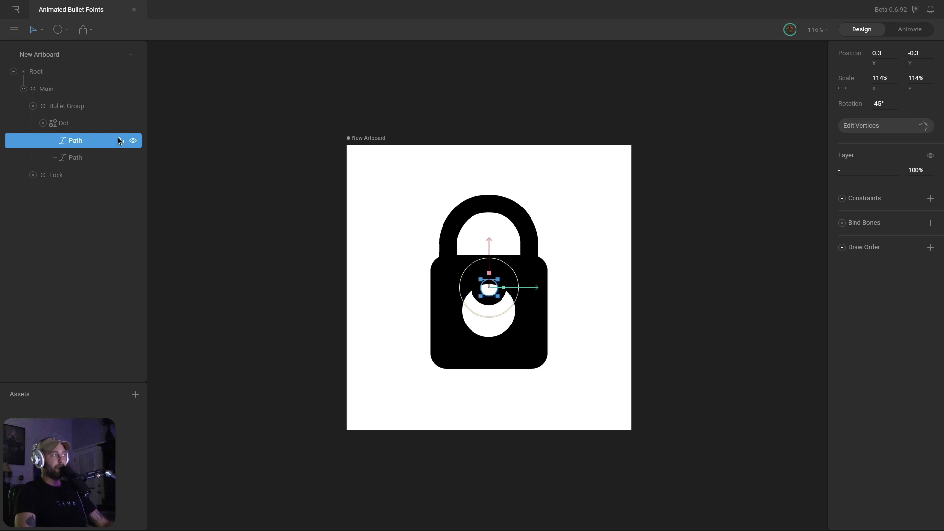
key(ctrl+z)
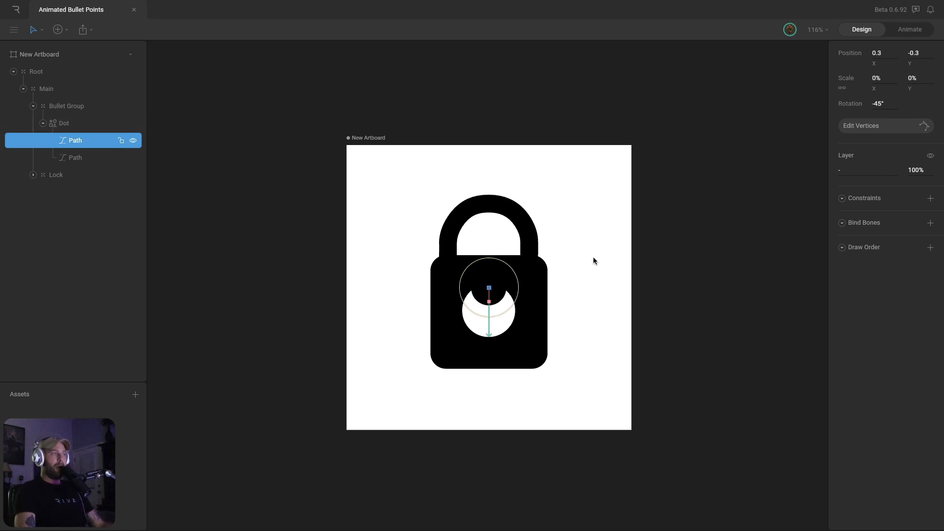
click(594, 261)
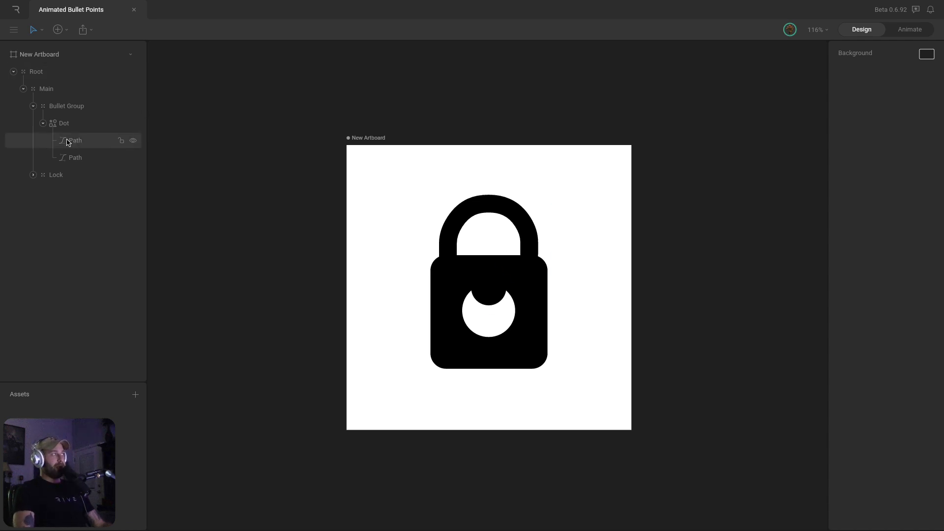
click(44, 128)
click(42, 123)
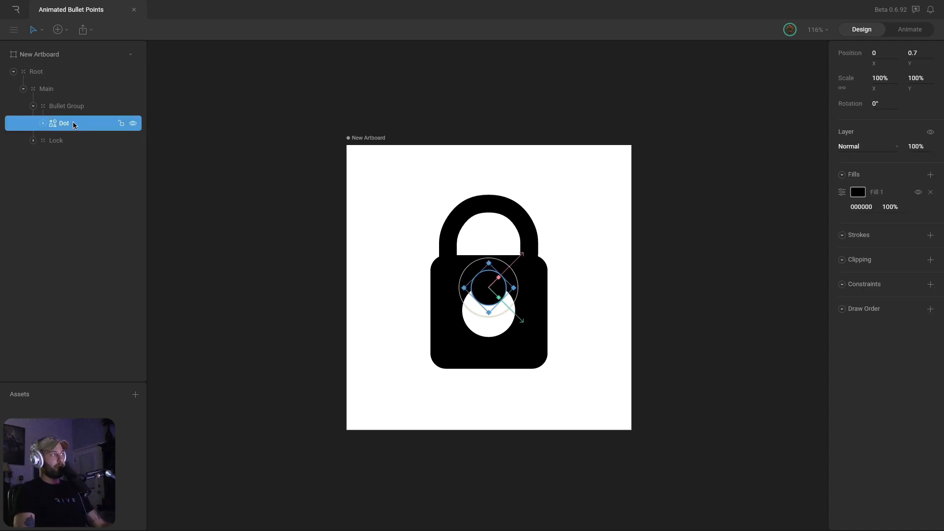
click(42, 123)
click(71, 157)
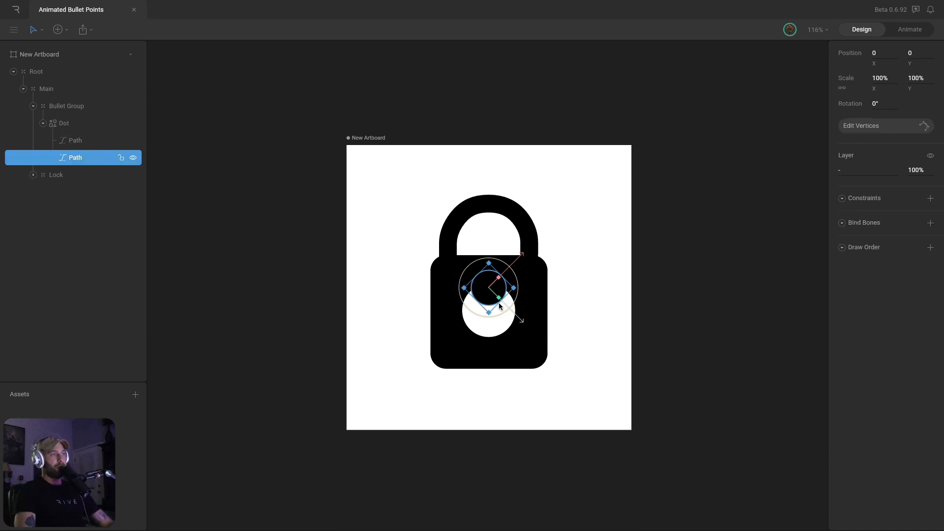
Drag the second path's four vertices onto the padlock body's corners, forming a rounded square
double_click(477, 302)
drag(476, 301, 441, 358)
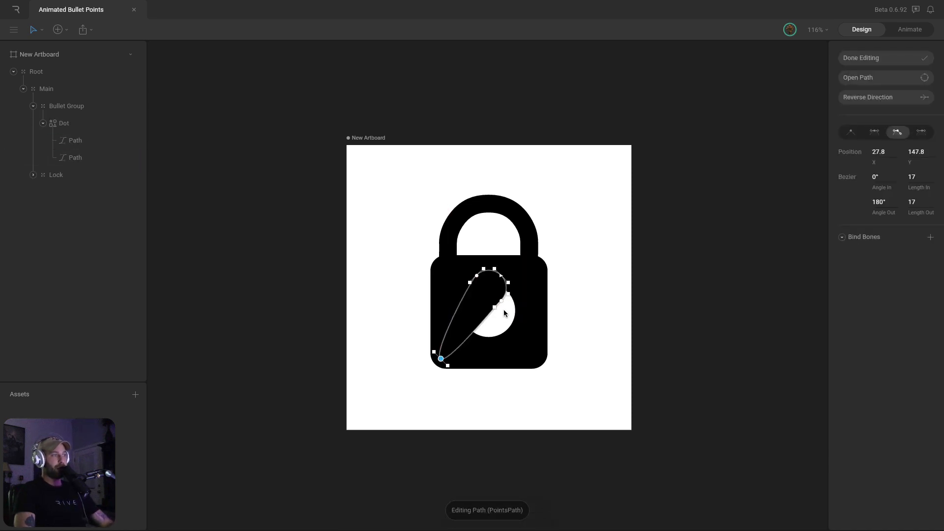
click(501, 301)
drag(501, 301, 540, 358)
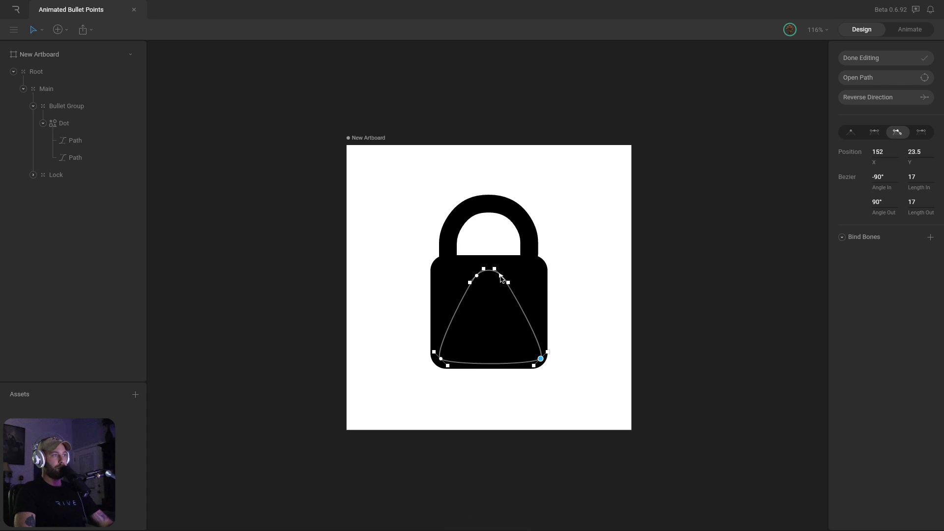
drag(500, 276, 539, 263)
drag(476, 276, 440, 263)
key(Escape)
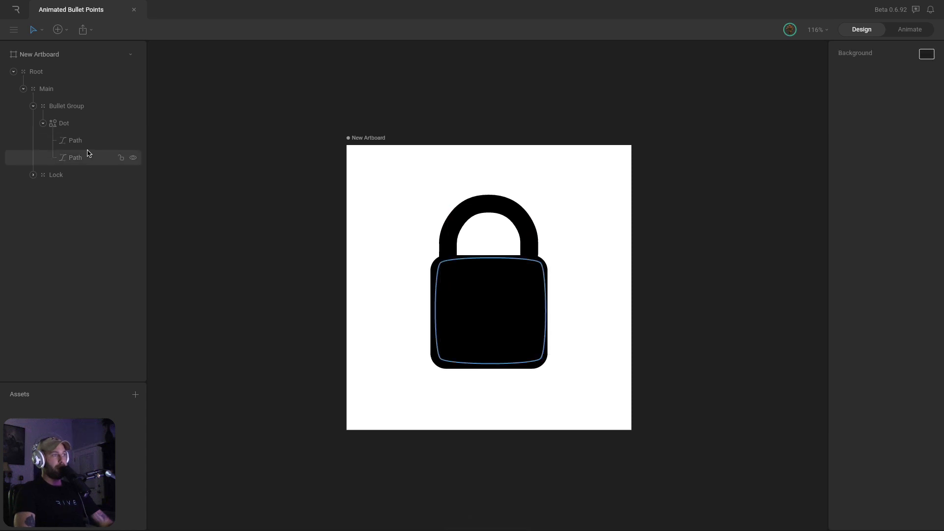
click(89, 155)
click(95, 140)
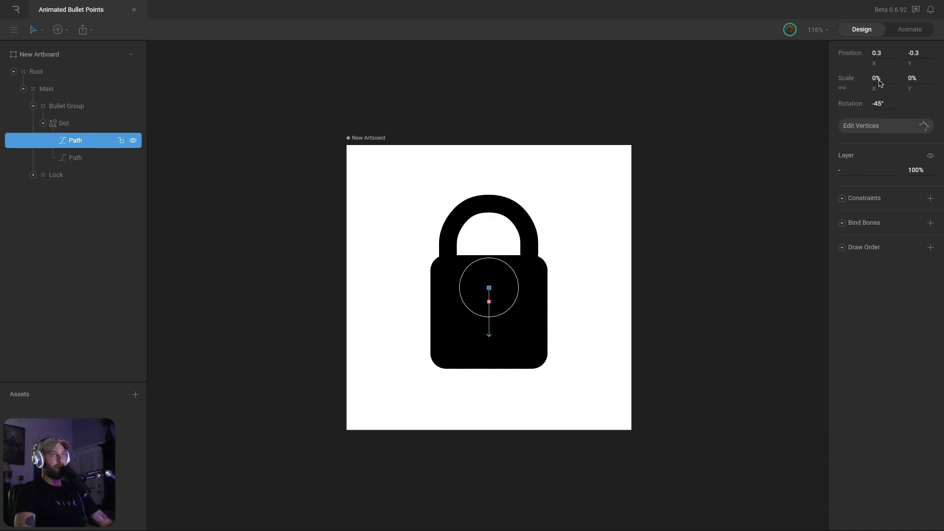
Scale the first path to 274% and move it down, then undo back to the small circle
mouse_move(885, 77)
mouse_down()
mouse_move(885, 68)
mouse_move(868, 74)
mouse_up()
drag(489, 241, 490, 266)
click(615, 259)
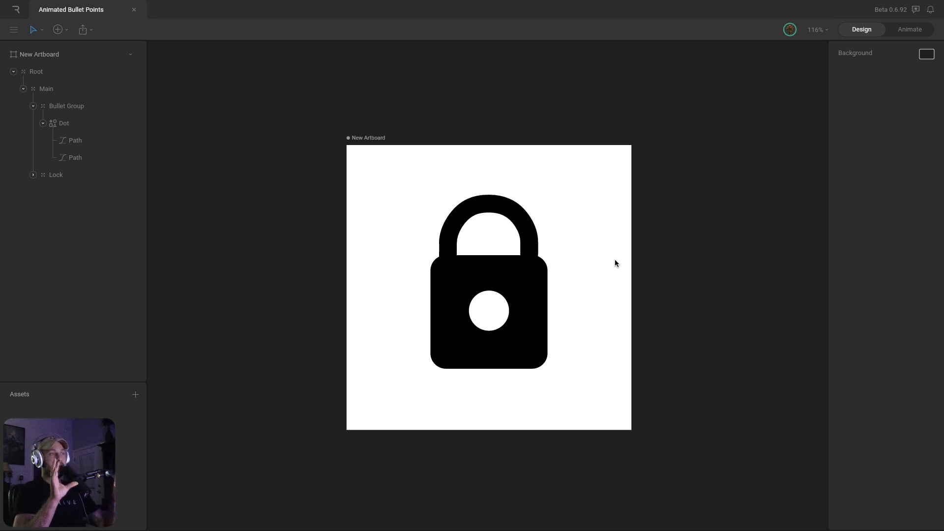
key(ctrl+z)
key(ctrl+z)
key(ctrl+z)
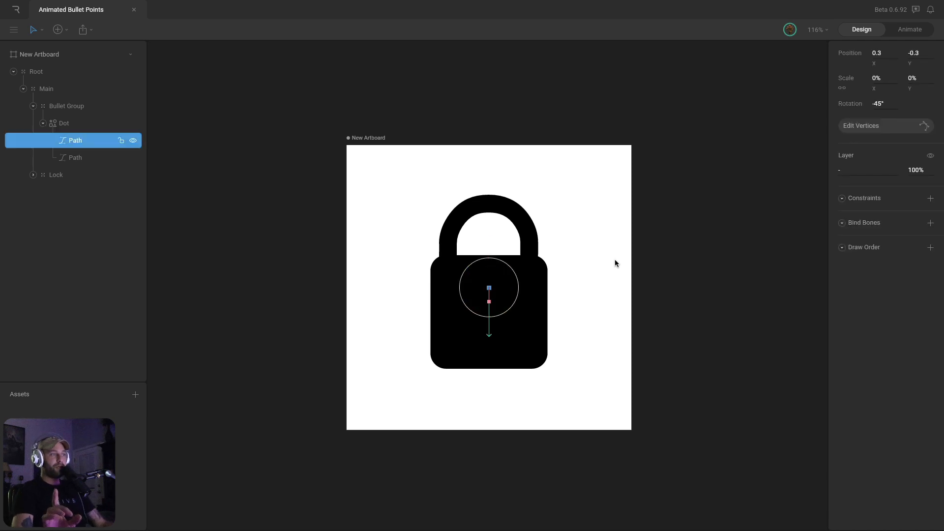
key(ctrl+z)
key(ctrl+z)
key(ctrl+z)
key(ctrl+z)
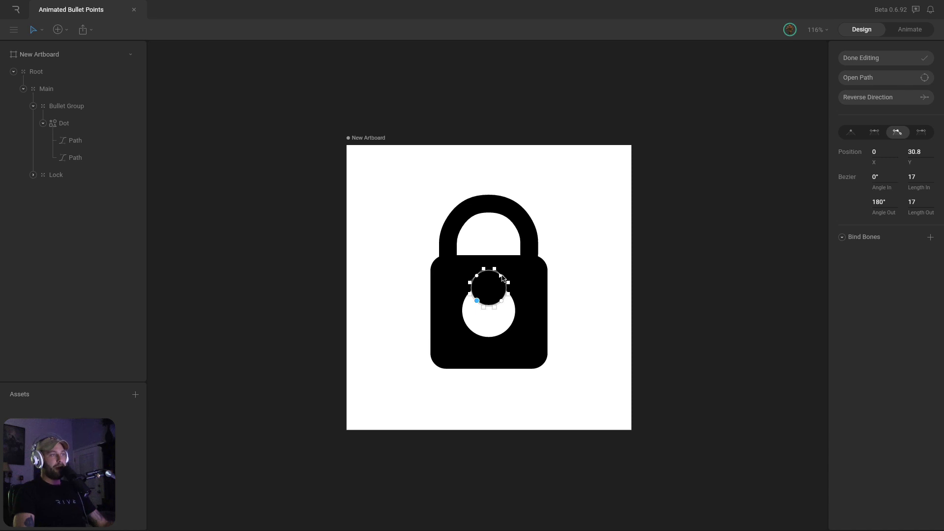
Add a point at the dot's bottom and drag its vertices into a stretched trial shape
key(p)
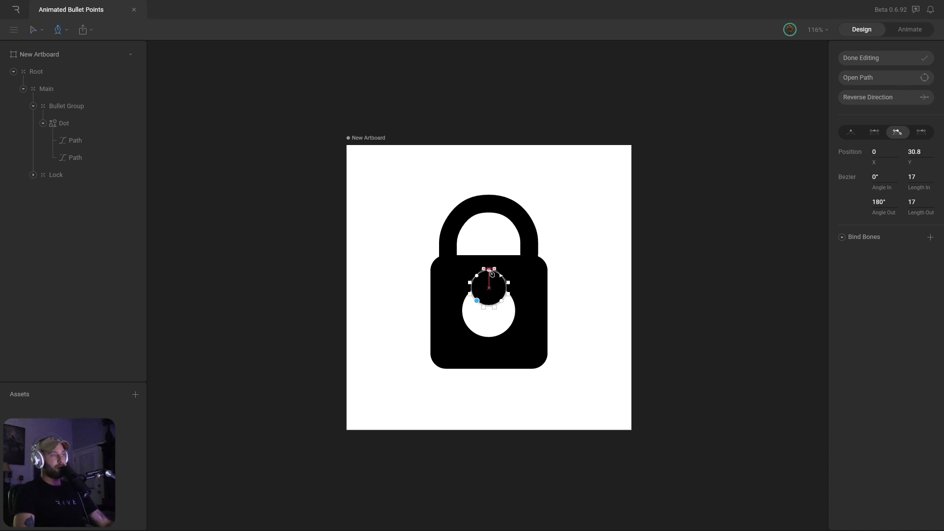
click(490, 306)
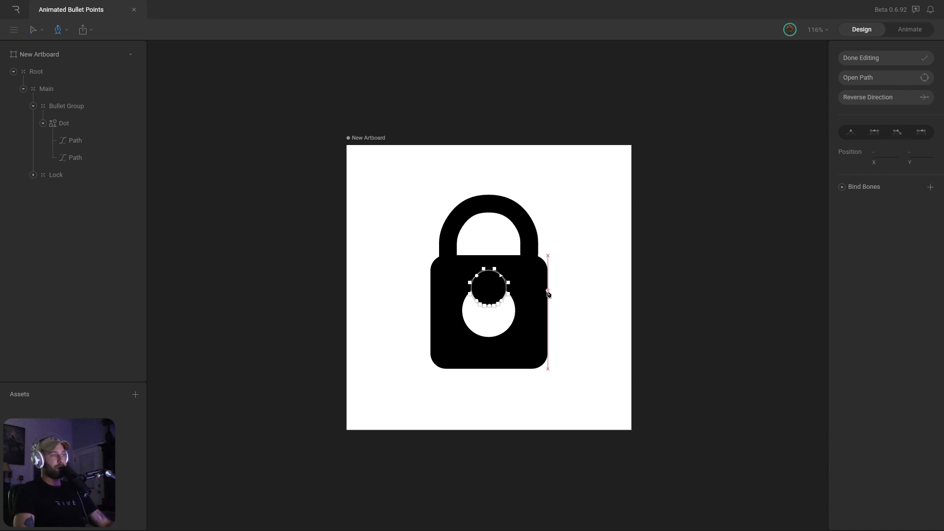
key(v)
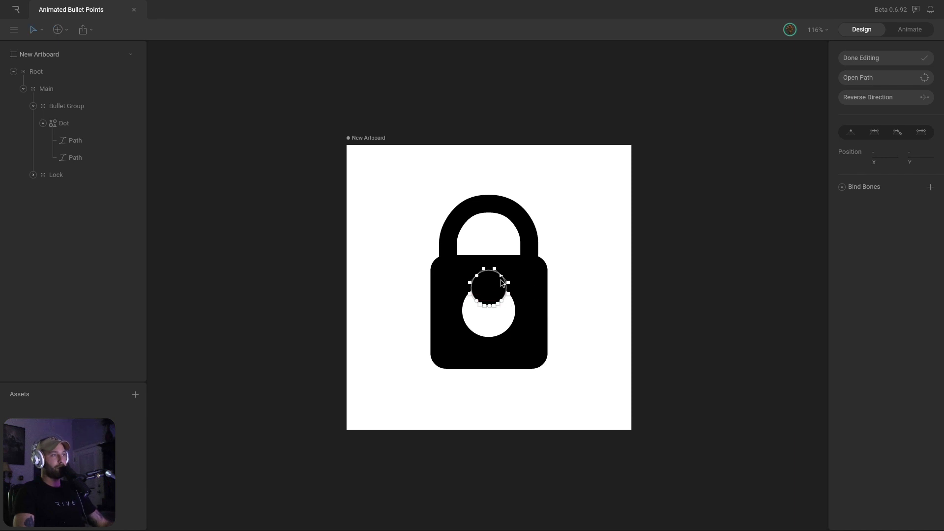
drag(501, 276, 575, 358)
drag(476, 300, 400, 361)
drag(478, 277, 407, 265)
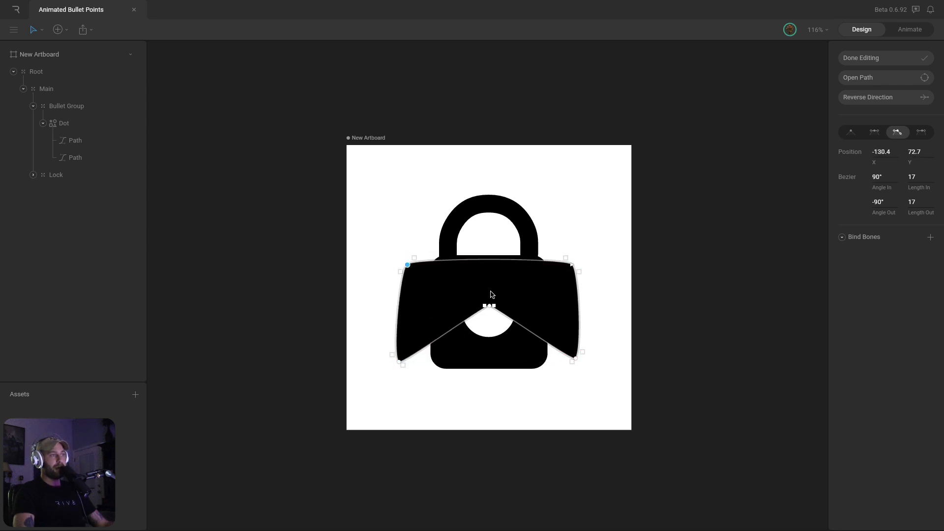
drag(493, 306, 425, 311)
Undo the stretched edits and finish editing, leaving the dot a round circle
key(ctrl+z)
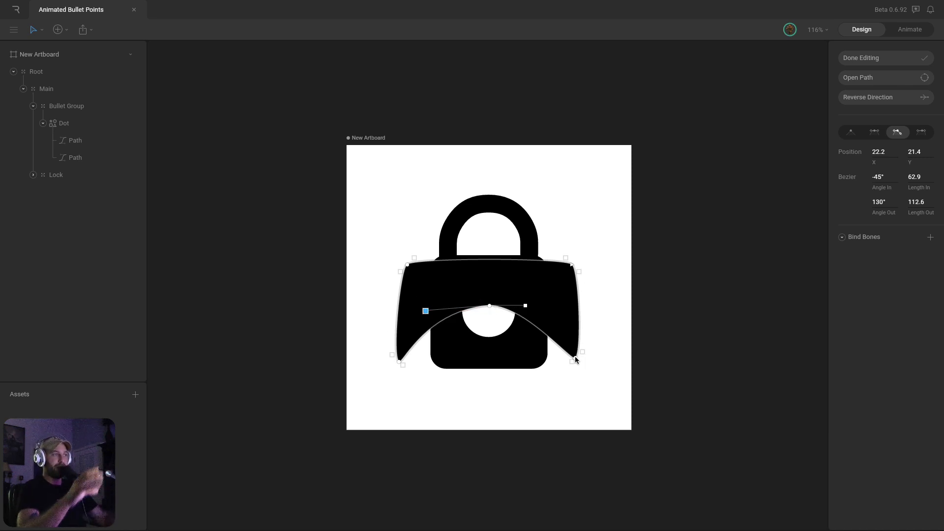
click(885, 55)
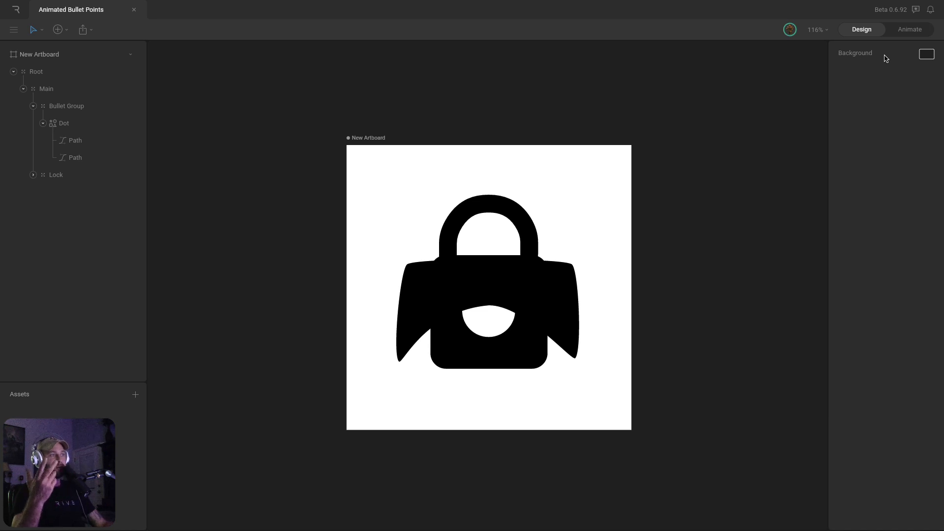
key(ctrl+z)
key(ctrl+z)
key(ctrl+z)
key(ctrl+z)
key(ctrl+z)
key(ctrl+z)
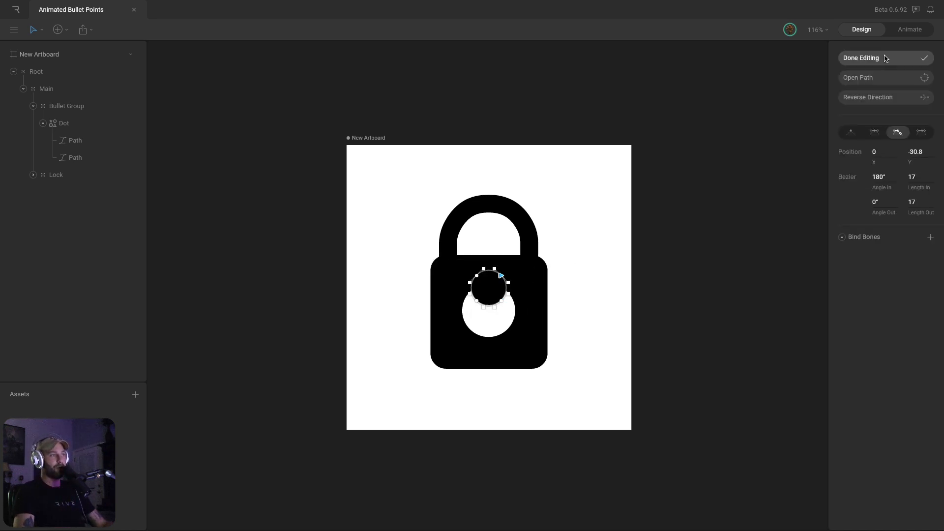
click(899, 61)
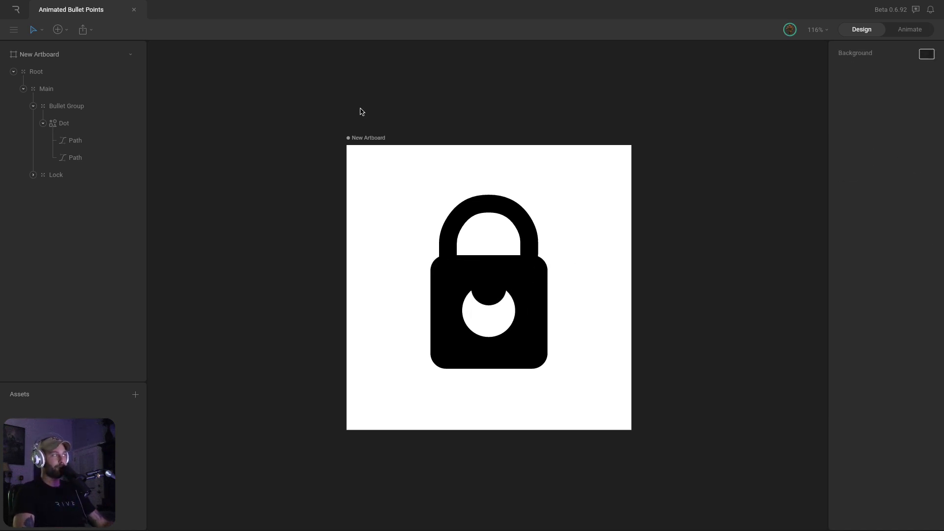
Collapse the Dot and Bullet Group layers, switch to Animate mode, and open the Idle hover timeline
click(43, 123)
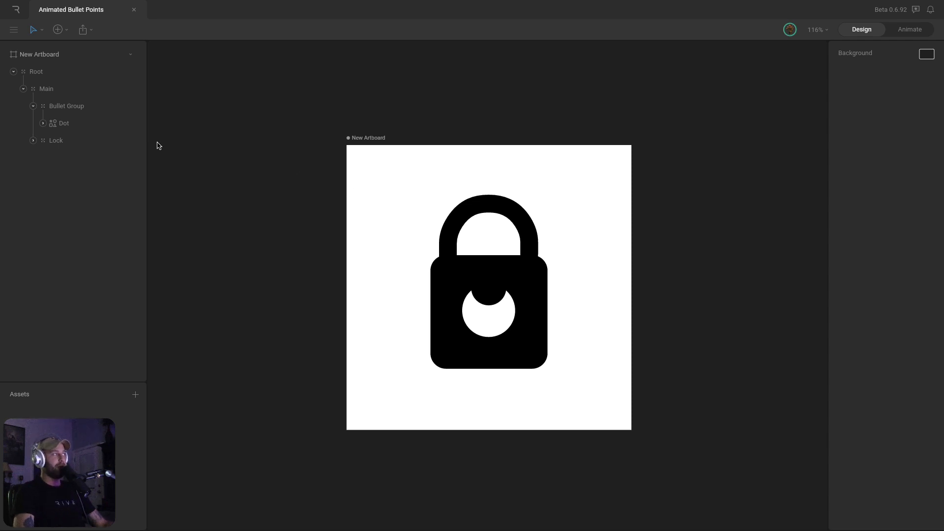
click(34, 106)
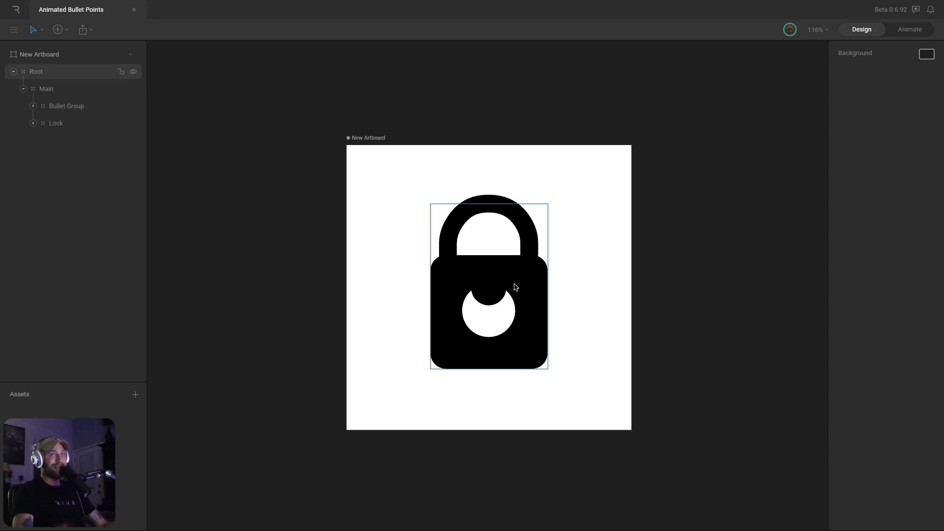
click(910, 29)
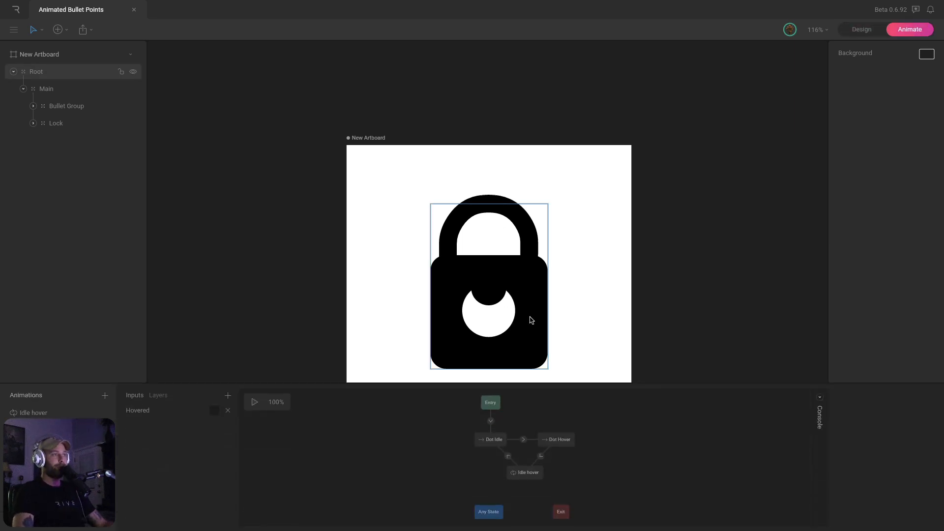
click(34, 430)
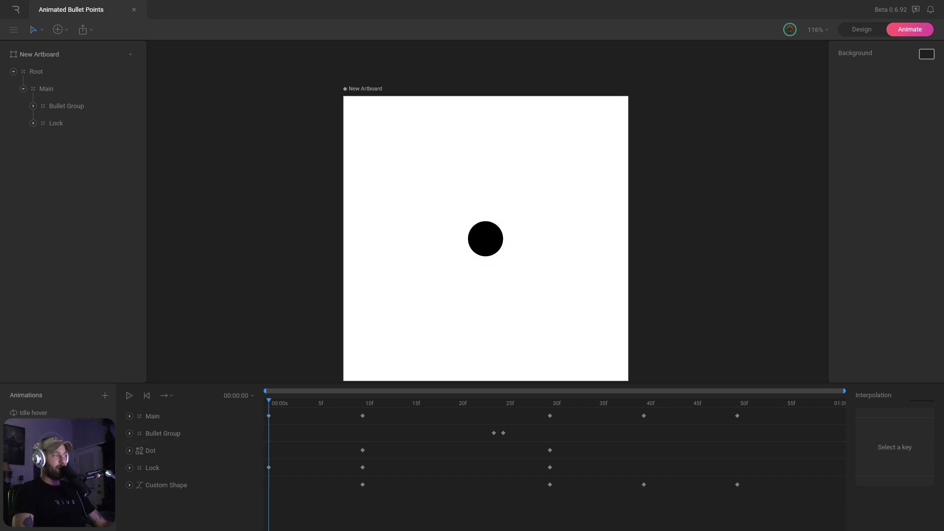
Scrub the dot-to-lock animation from frame 0 to 48, watching the morph, shackle and lock scaling
click(54, 447)
mouse_move(300, 404)
mouse_down()
mouse_move(511, 404)
mouse_move(288, 406)
mouse_up()
click(57, 430)
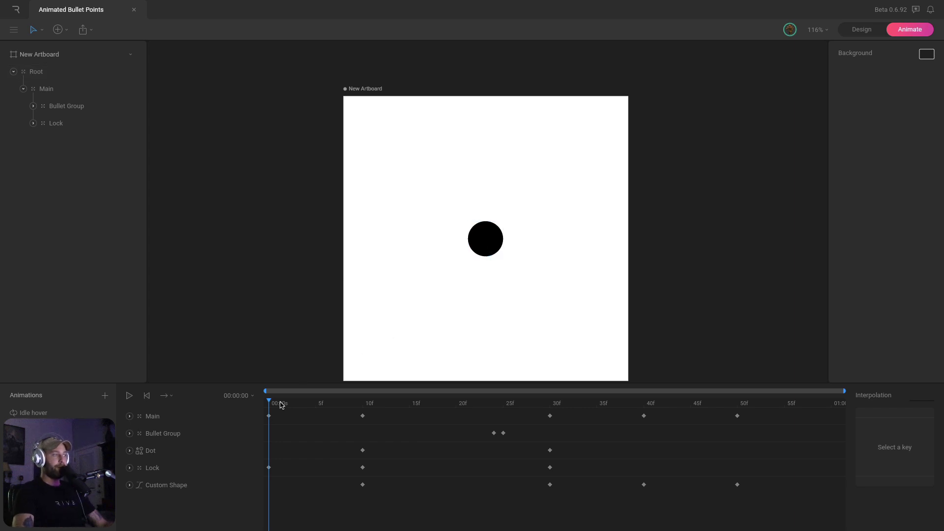
drag(282, 404, 363, 406)
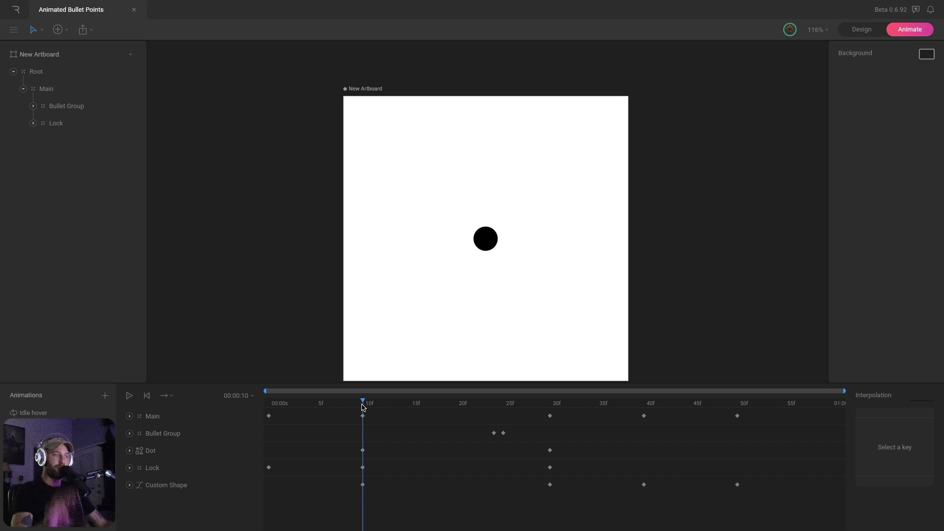
drag(364, 404, 494, 407)
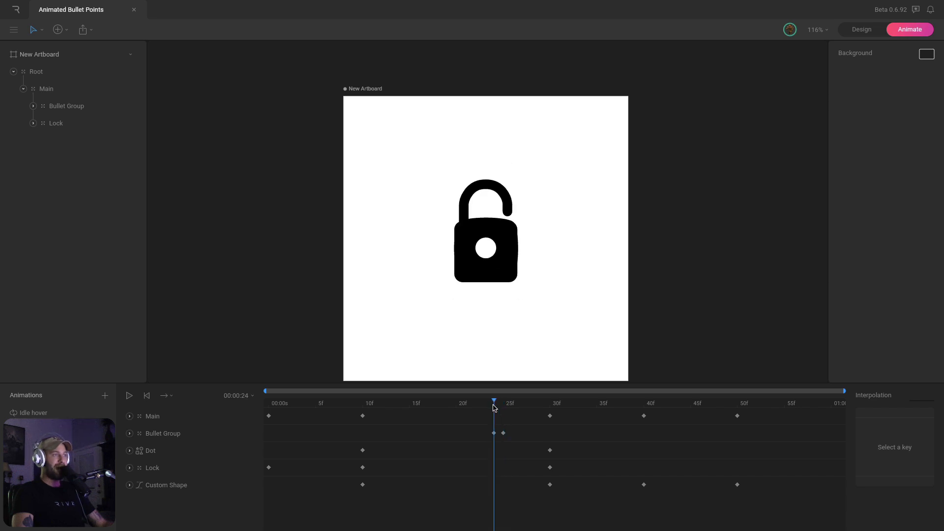
click(163, 452)
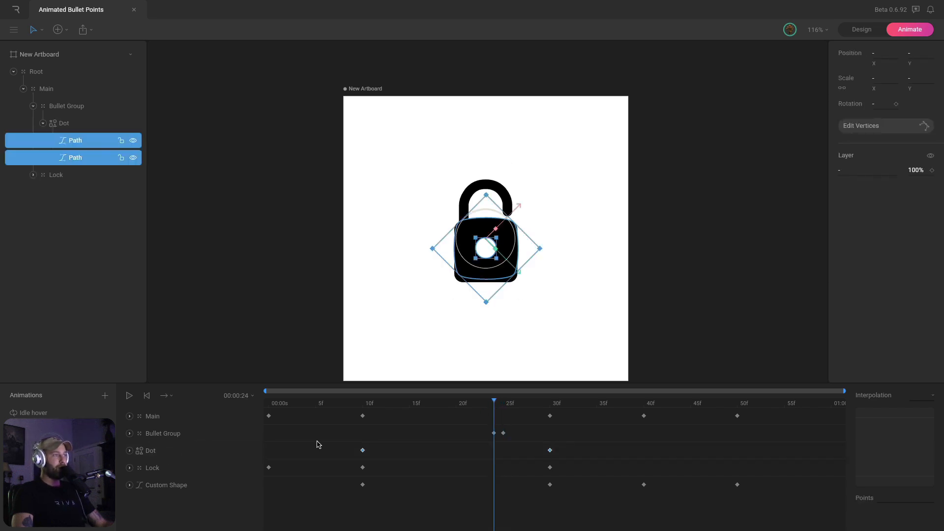
drag(494, 403, 512, 403)
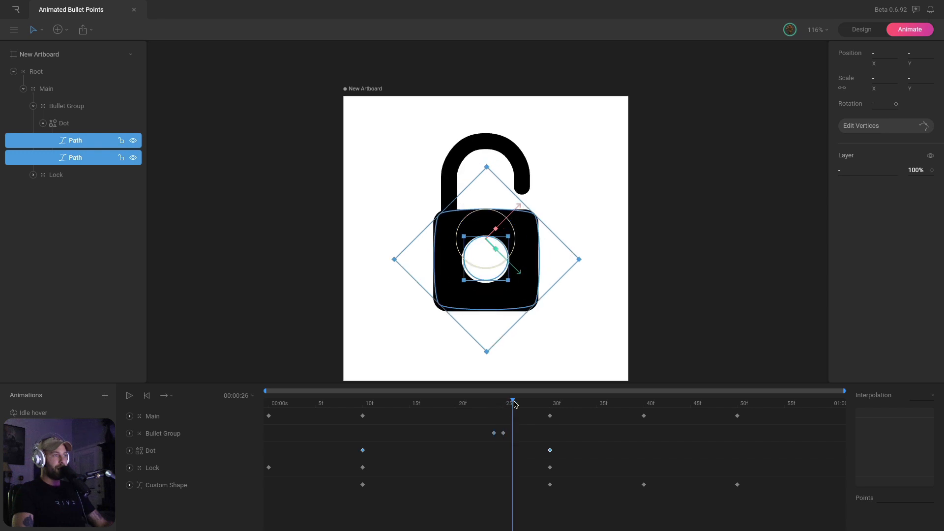
click(497, 157)
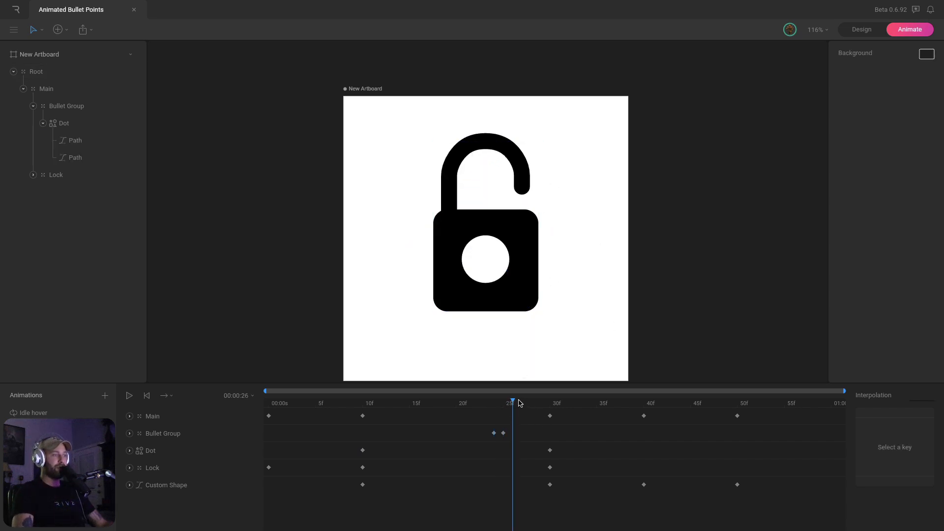
drag(513, 403, 549, 408)
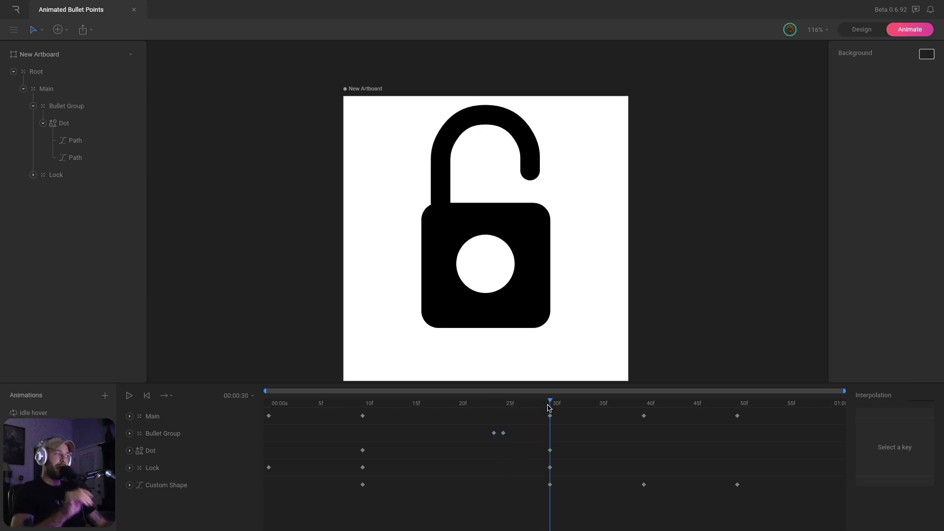
drag(549, 408, 728, 406)
Scrub the Idle hover animation's shackle motion, then return to the state machine graph
click(33, 412)
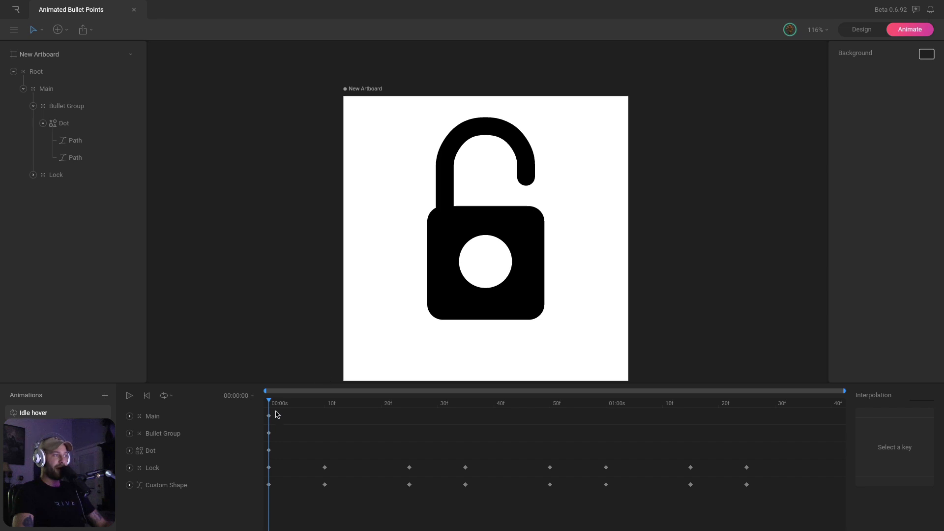
drag(277, 415, 751, 409)
click(59, 430)
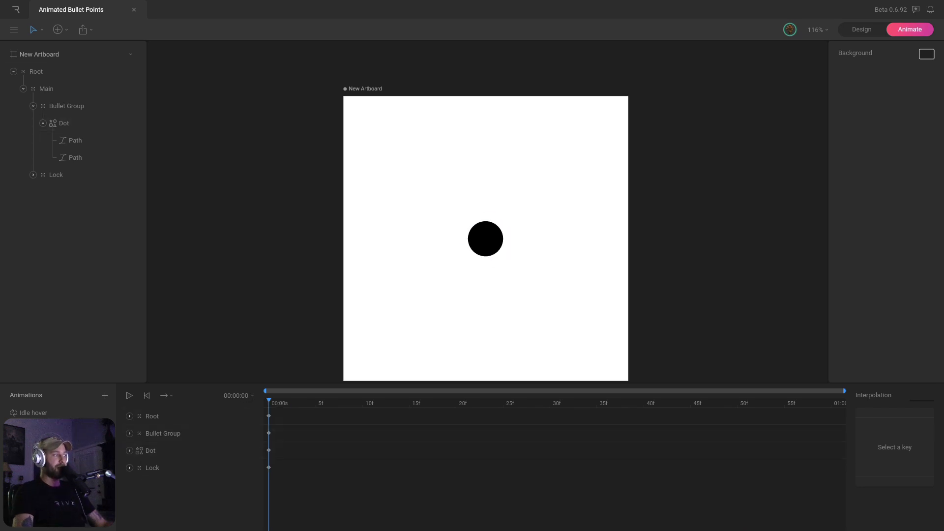
click(49, 447)
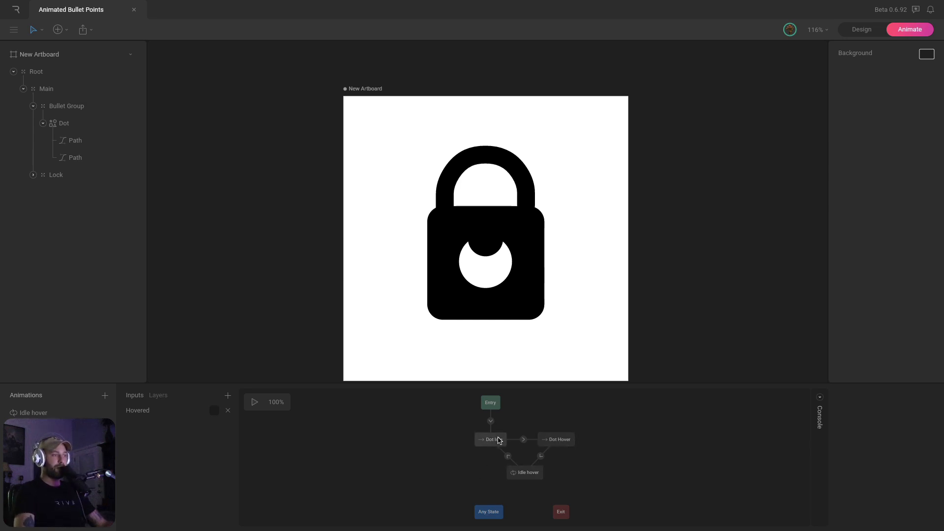
Select Dot Idle, play the state machine, and toggle Hovered on and off to test the morph
click(498, 441)
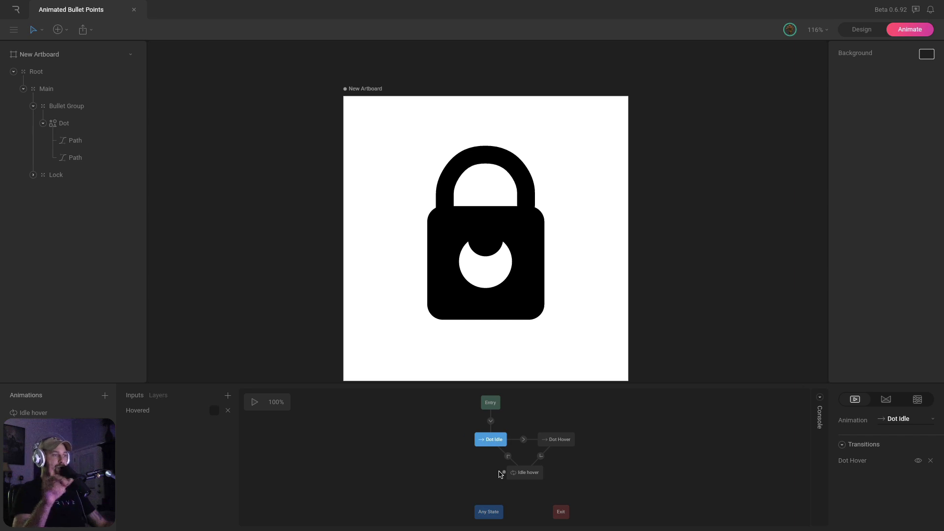
click(254, 402)
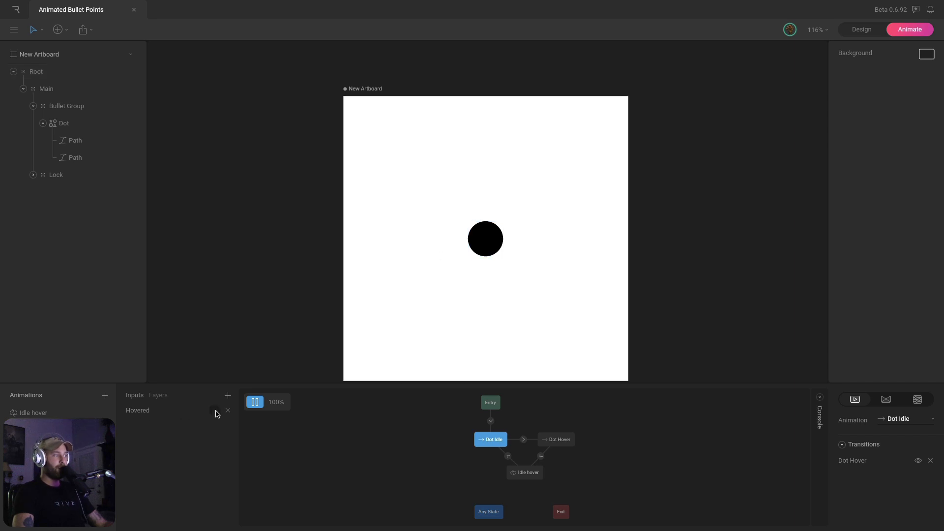
click(216, 411)
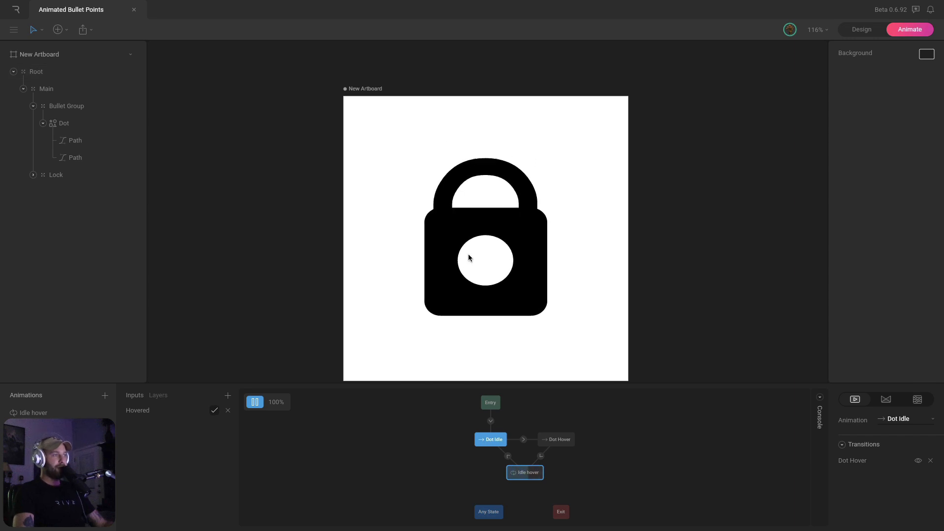
click(214, 411)
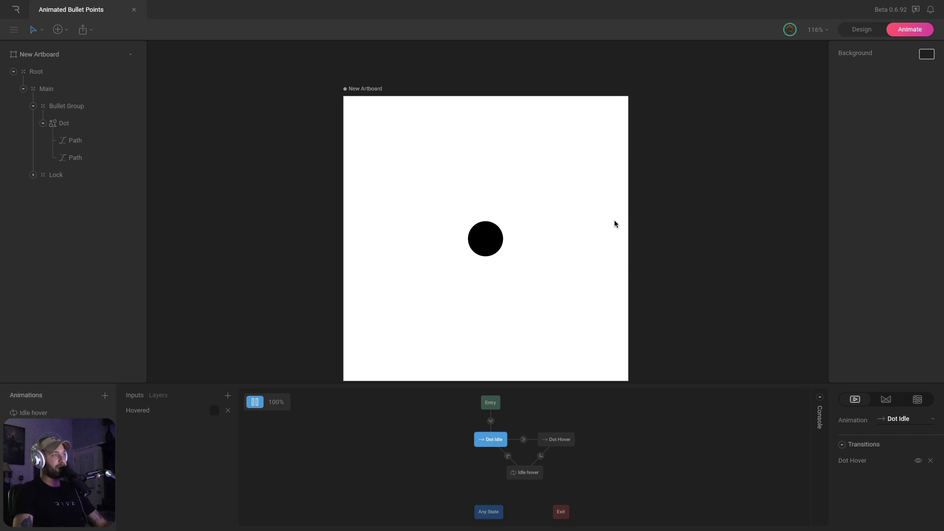
Key the Lock group at frame 0 with 4% scale and 0% opacity, then deselect
scroll(607, 230, down, 2)
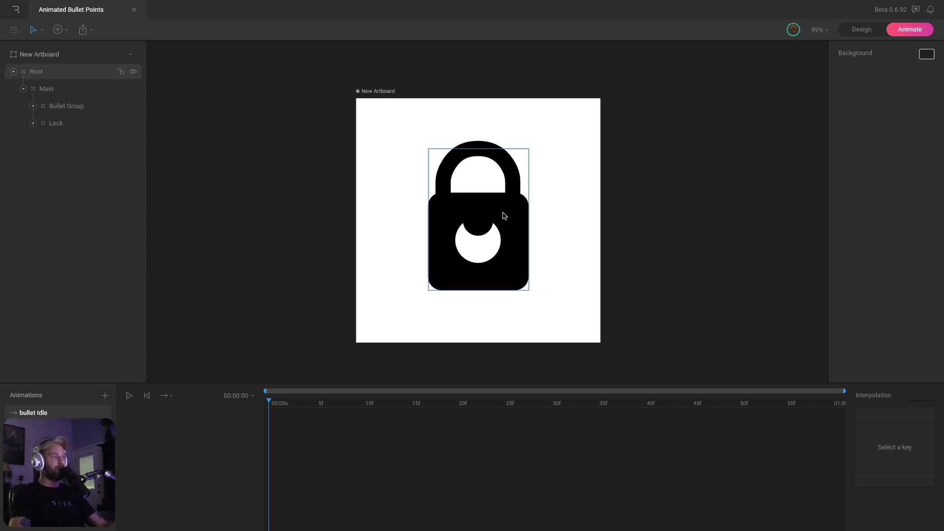
click(79, 122)
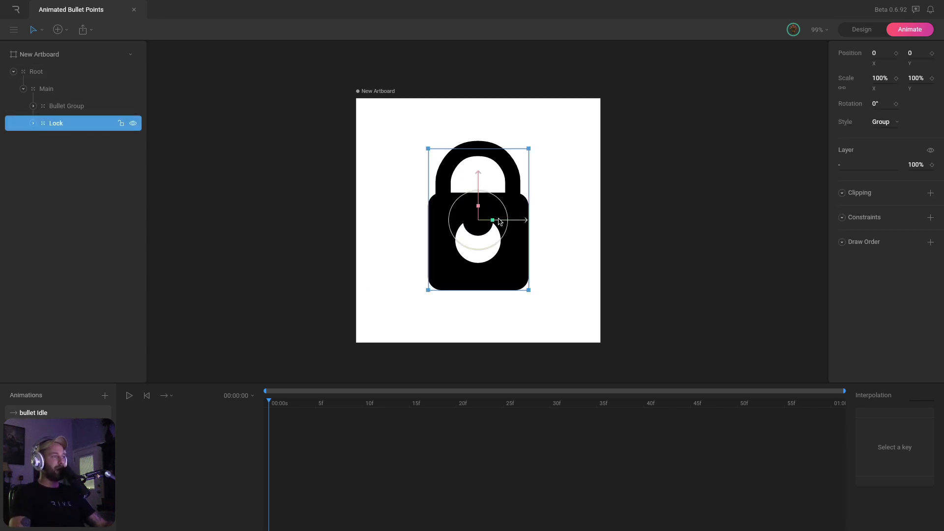
drag(493, 220, 446, 224)
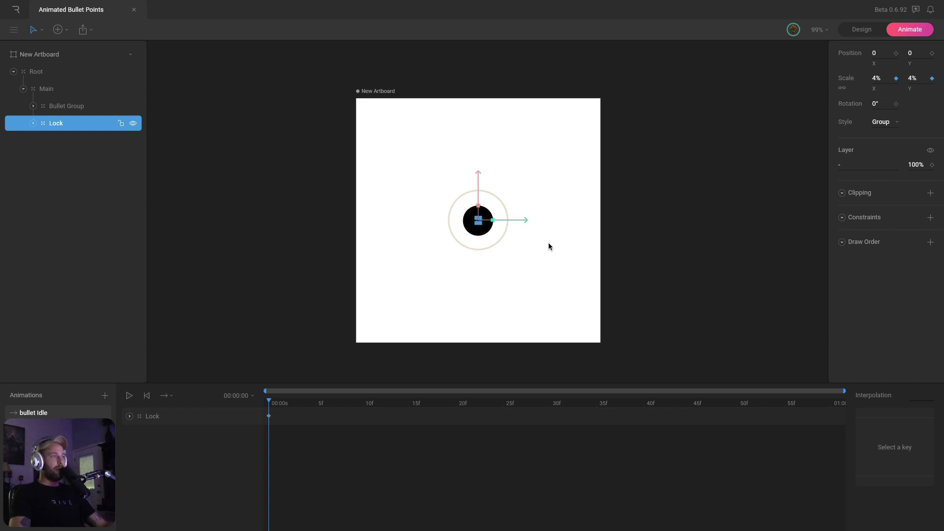
click(911, 167)
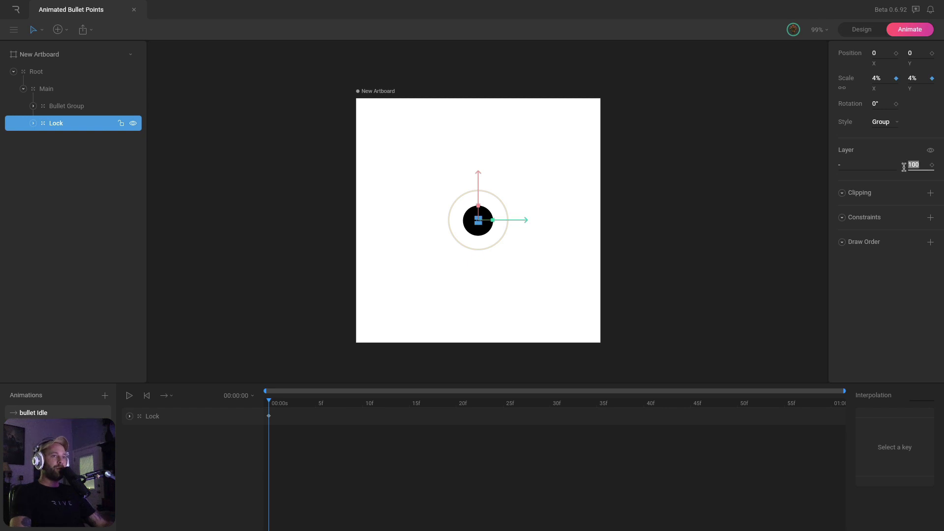
text(0)
key(Return)
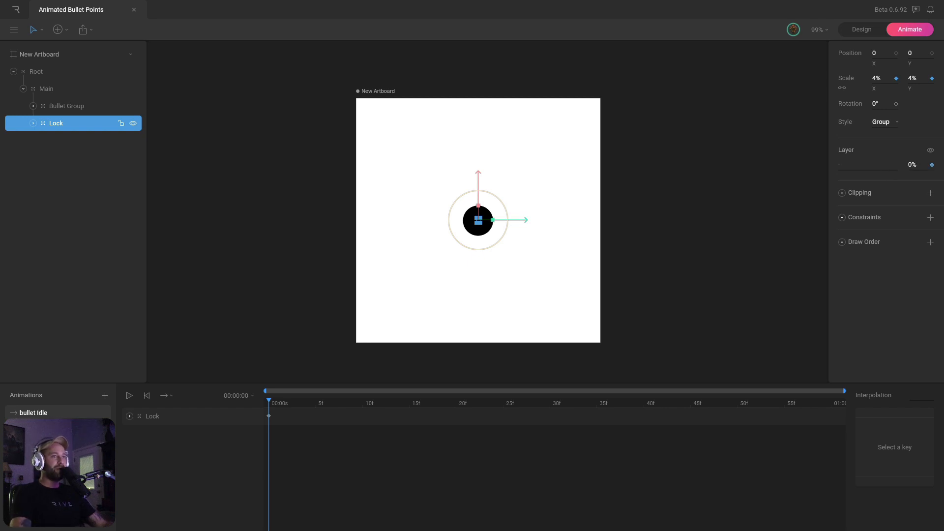
click(720, 201)
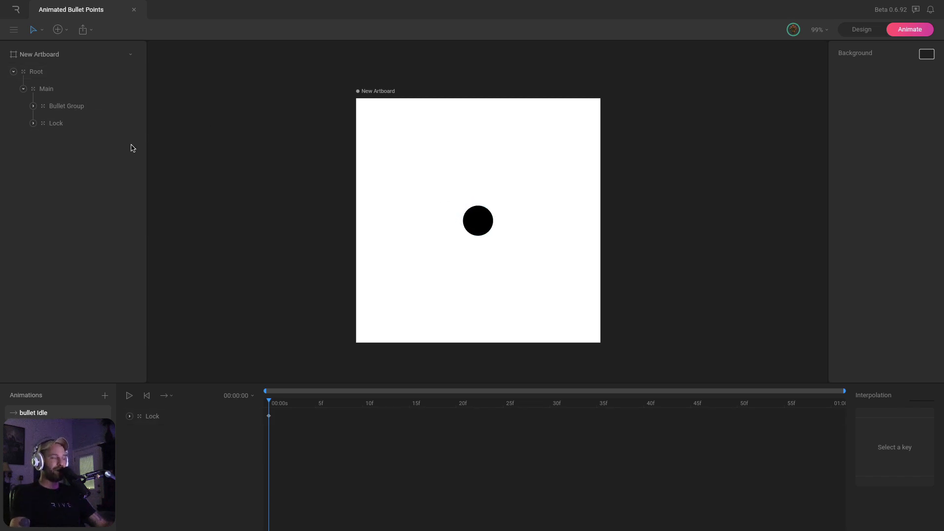
Key Bullet Group's opacity at 100% and Main's Scale X and Y at 100% at frame 0
click(72, 111)
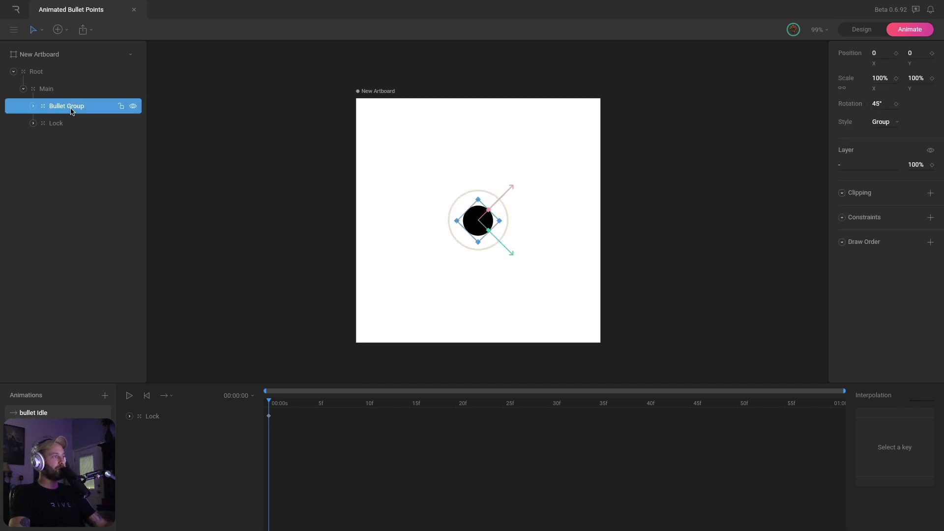
click(933, 165)
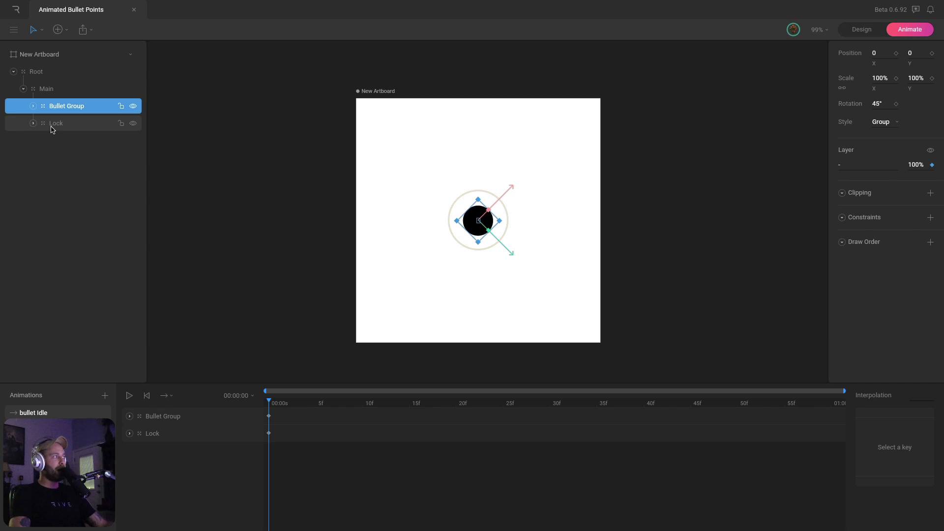
click(24, 92)
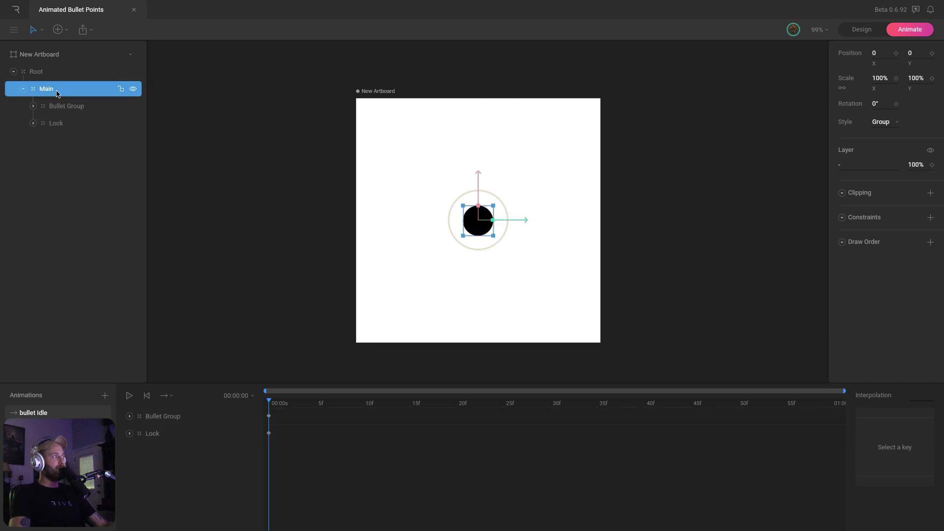
click(896, 79)
click(931, 78)
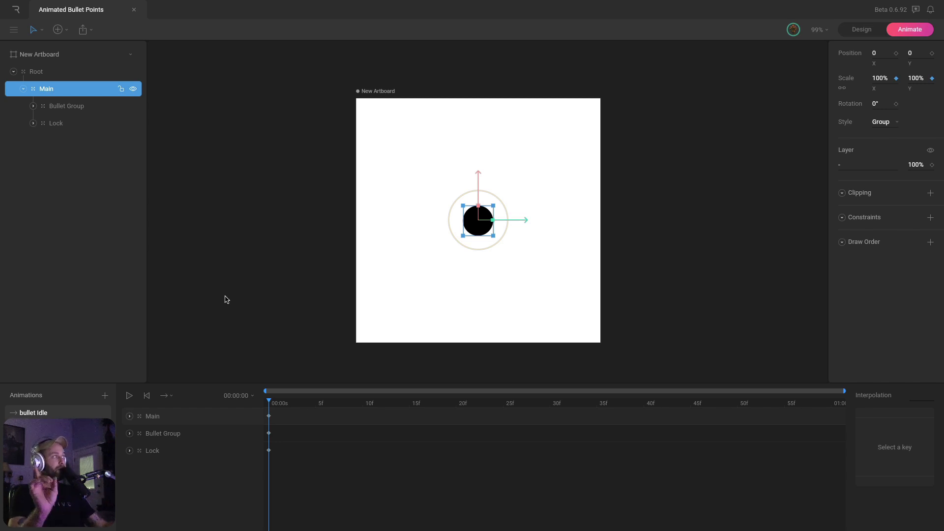
Expand Bullet Group > Dot and select the Dot's second Path
click(33, 106)
click(43, 123)
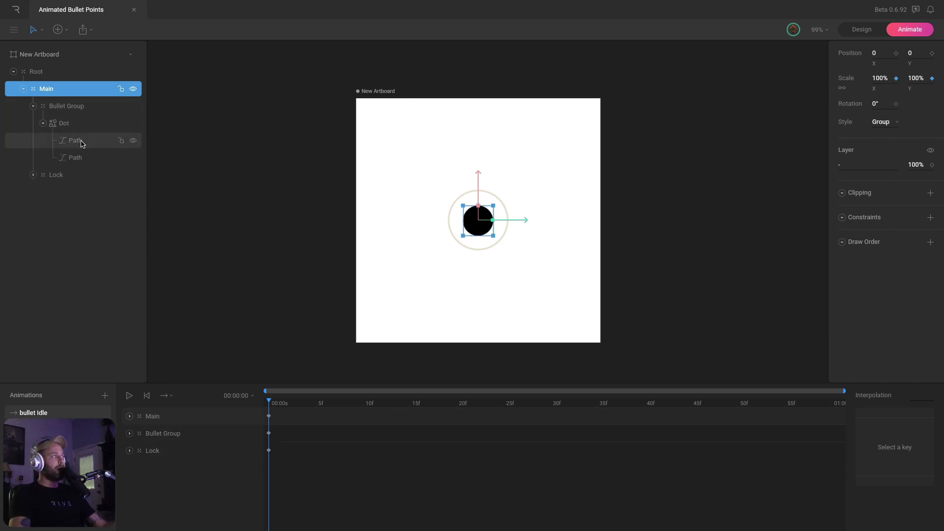
click(83, 157)
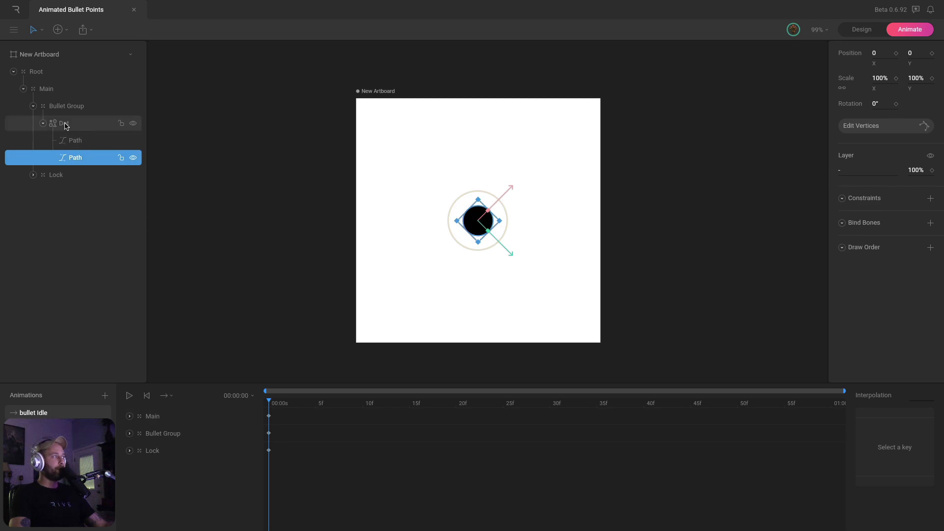
click(87, 141)
click(85, 158)
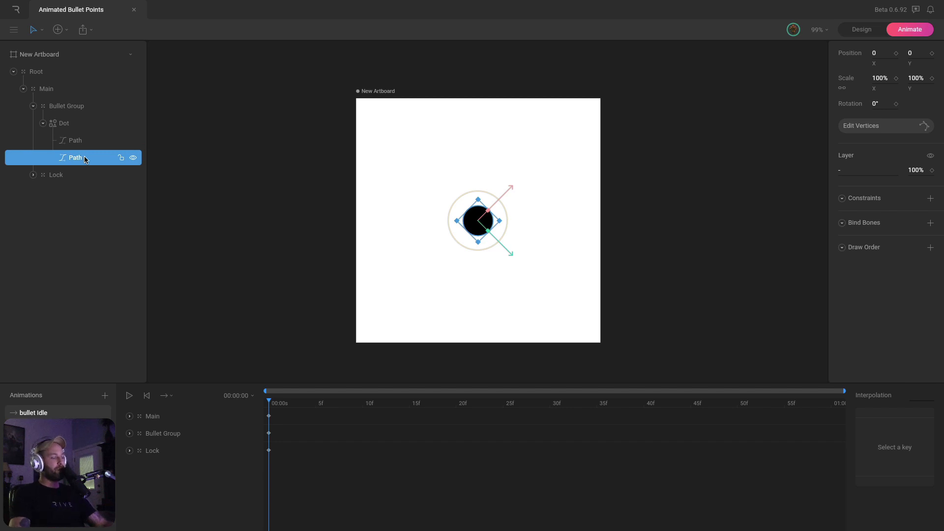
Edit the dot path's vertices into a trial square, then undo back to the original circle
key(Return)
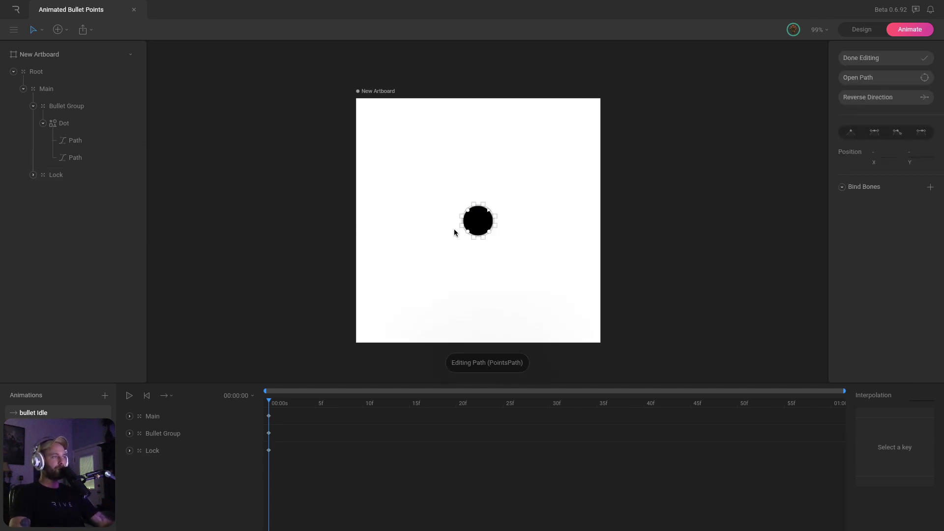
drag(467, 231, 444, 260)
drag(490, 232, 514, 262)
drag(468, 211, 438, 185)
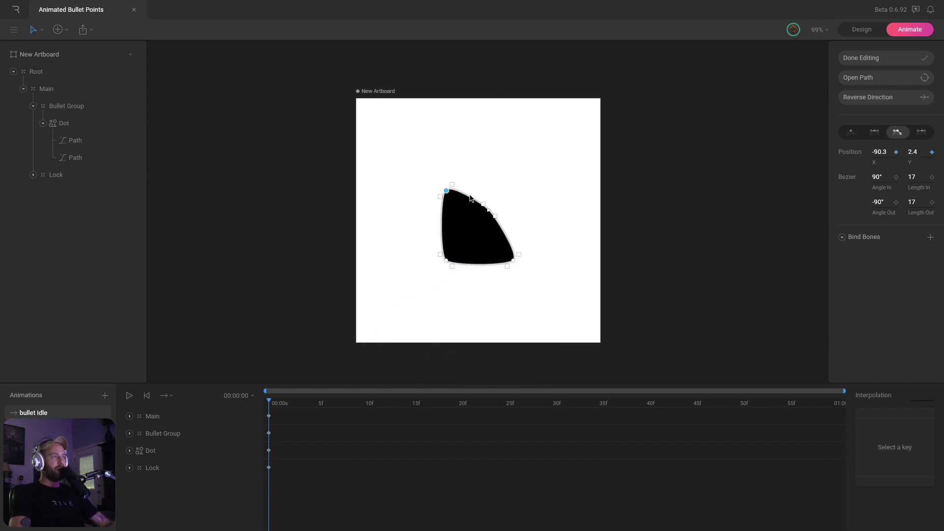
drag(488, 211, 512, 194)
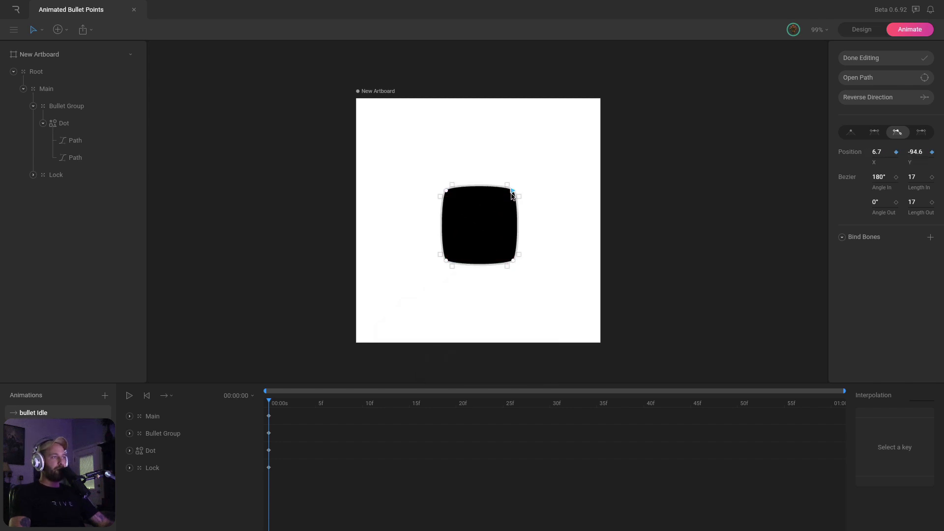
key(ctrl+z)
key(ctrl+z)
key(ctrl+z)
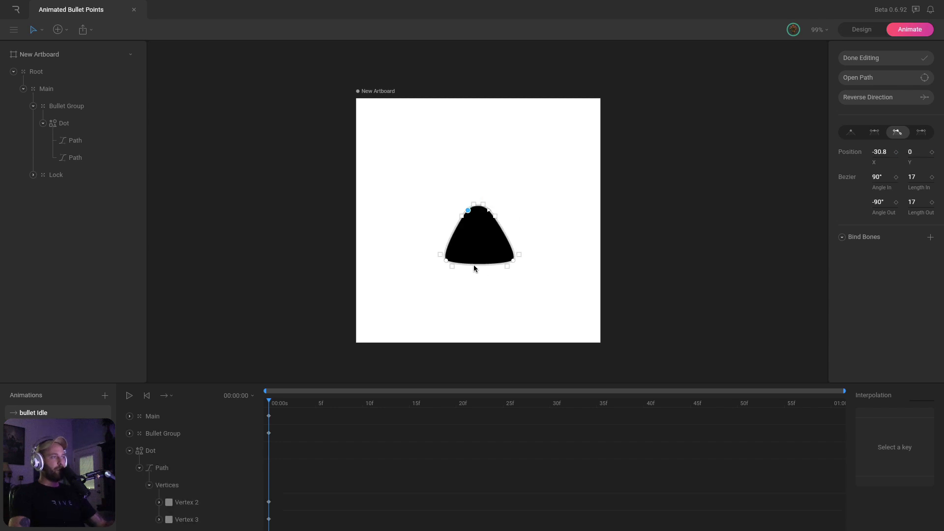
key(ctrl+z)
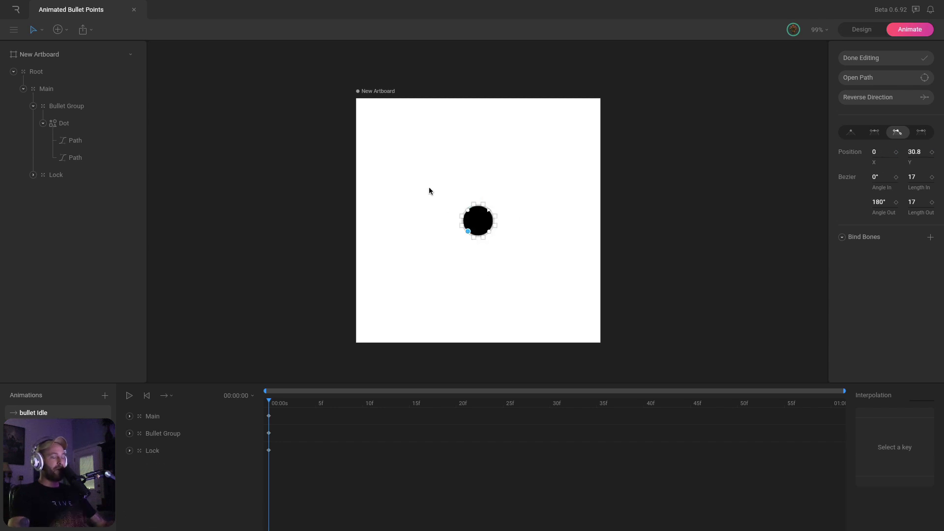
Select all the dot's vertices, key their positions at frame 0, and finish editing
drag(430, 184, 497, 248)
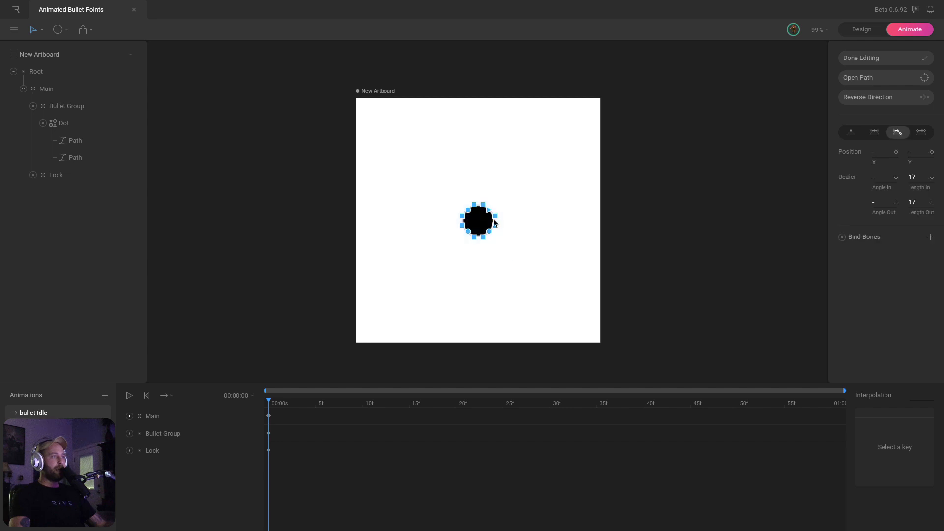
click(896, 152)
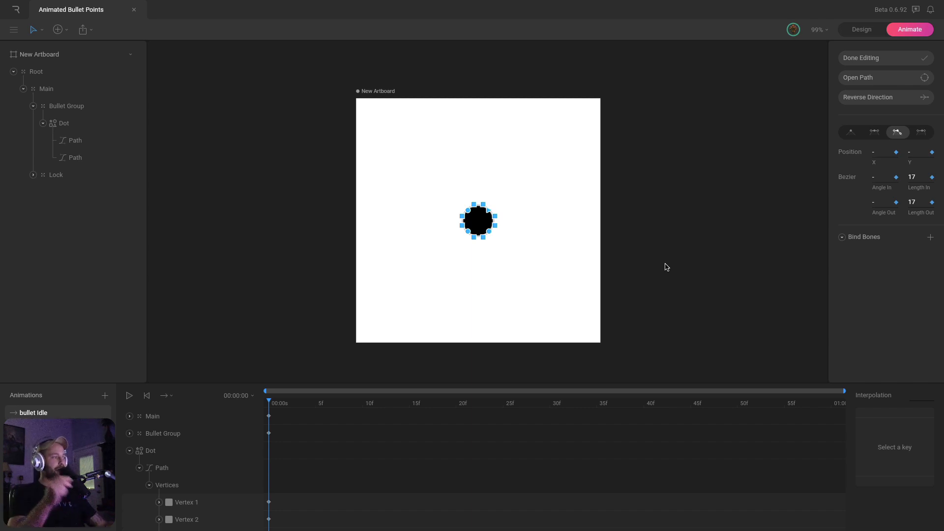
click(129, 450)
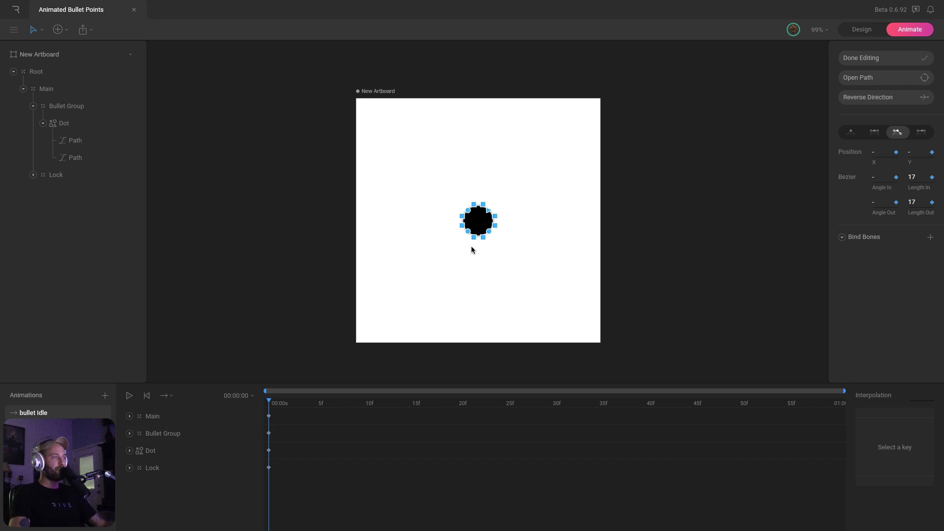
click(81, 142)
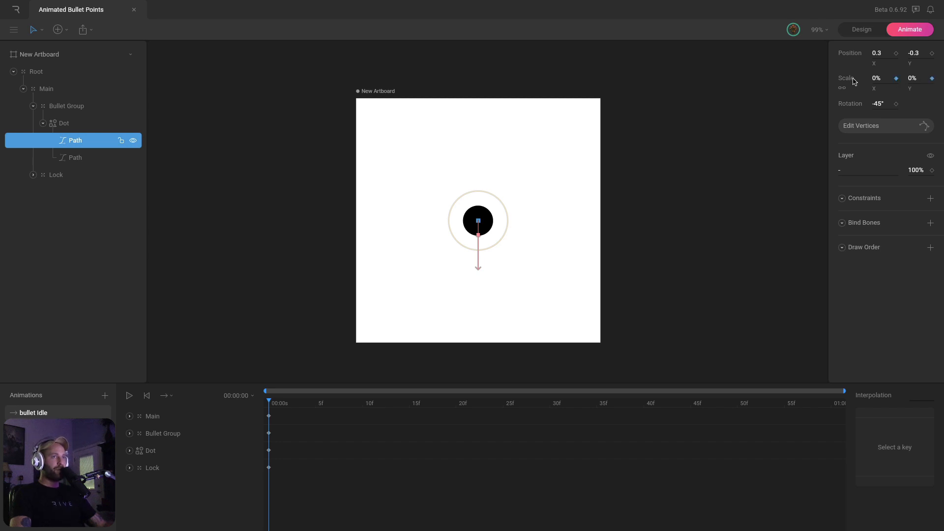
Collapse the layer tree and inspect the Bullet Group and Dot keyed rows in the timeline
click(84, 129)
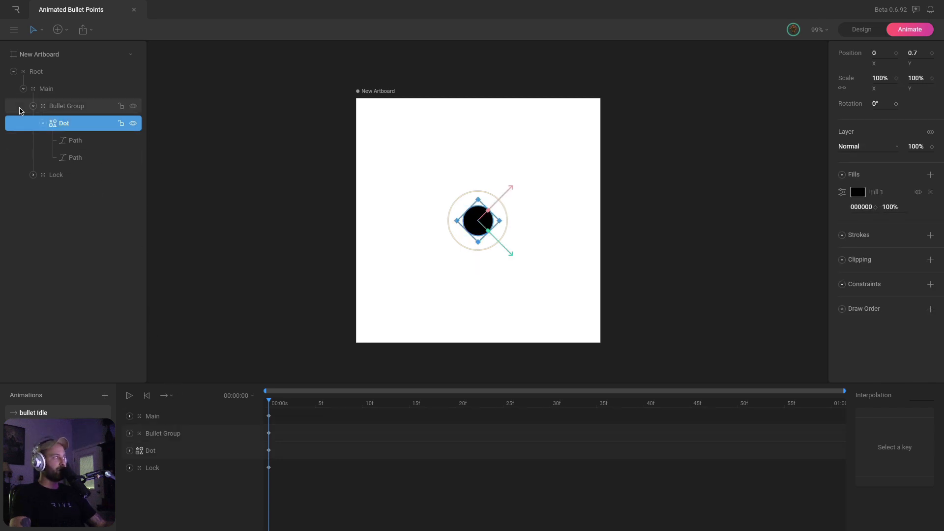
click(42, 124)
click(34, 106)
click(80, 107)
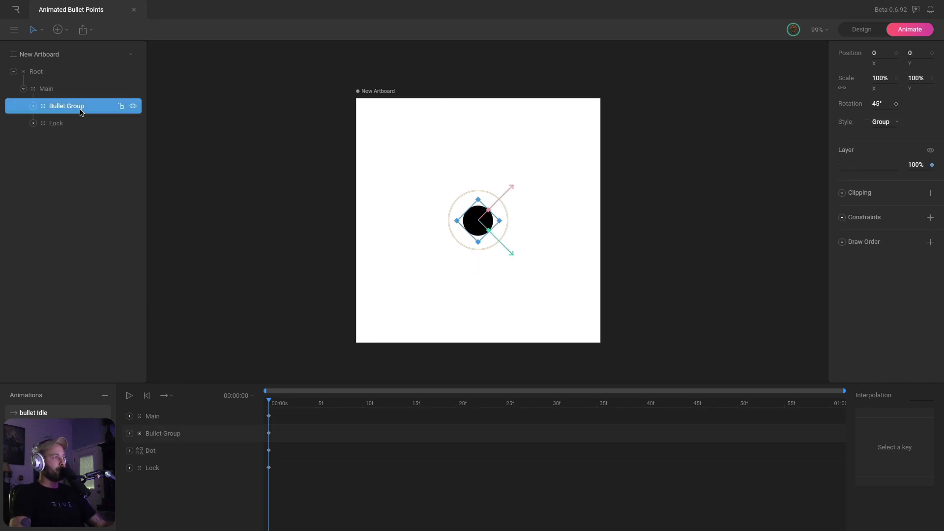
click(130, 433)
click(130, 433)
click(129, 450)
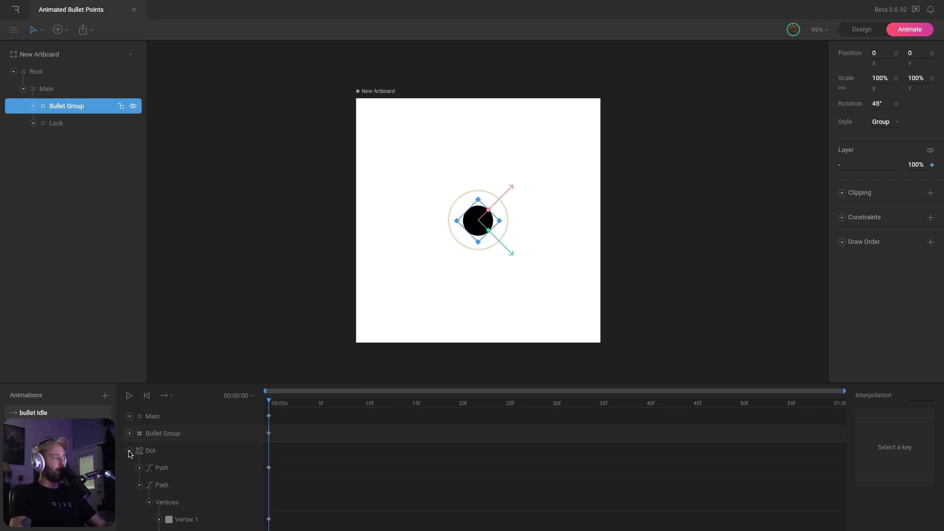
click(139, 485)
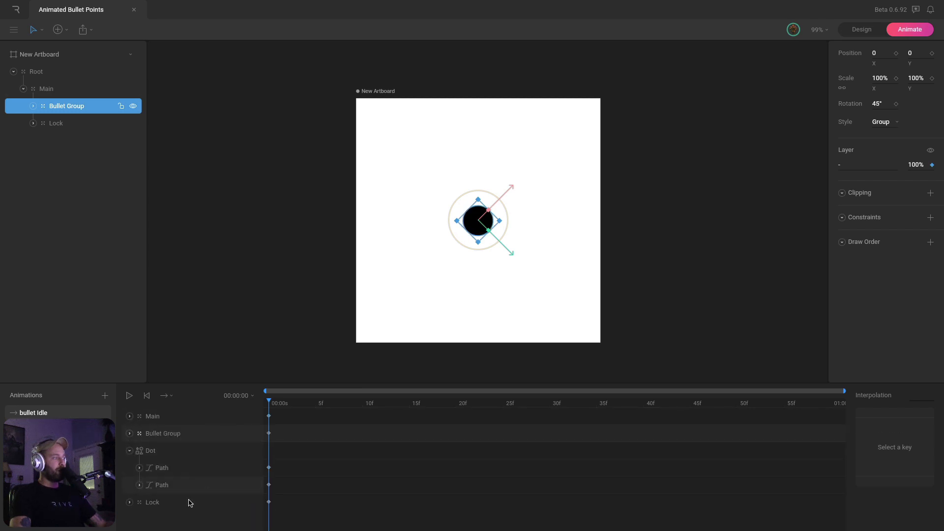
click(130, 451)
Check the Lock's keyed scale and opacity, deselect, and create a new empty Animation 1
click(129, 467)
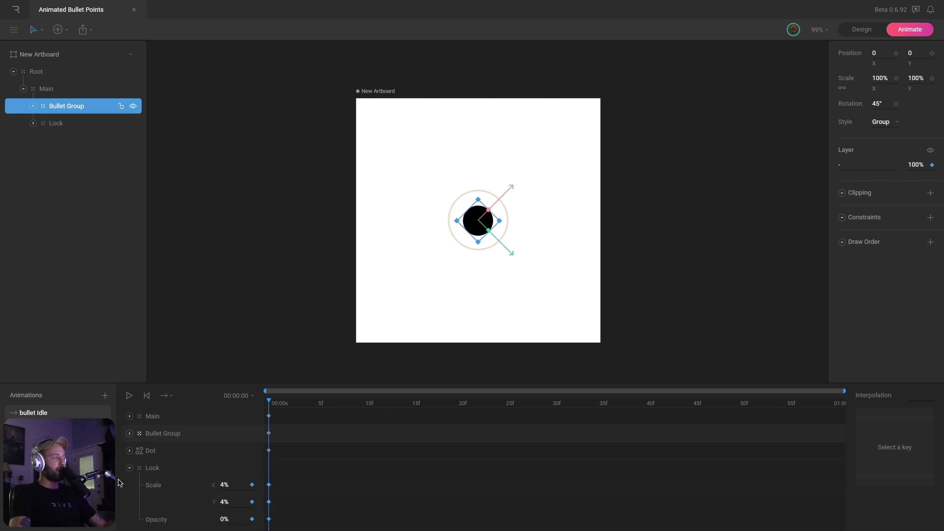
click(139, 467)
click(129, 467)
click(251, 332)
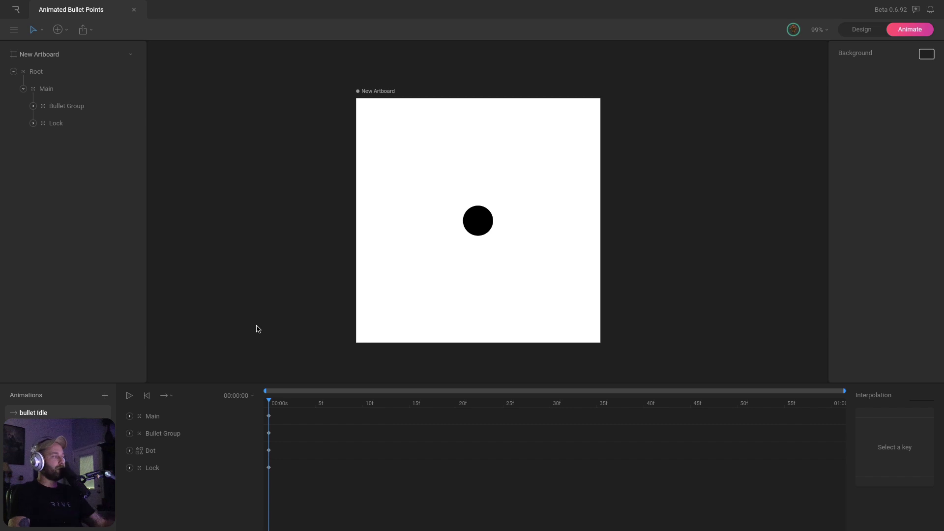
click(105, 395)
click(123, 424)
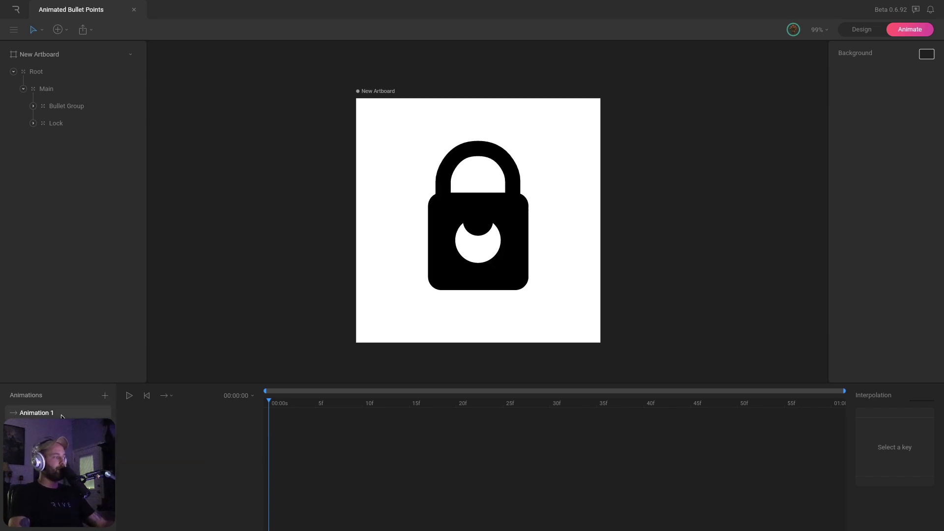
Rename the new animation to 'on_hover' and open its timeline
double_click(36, 415)
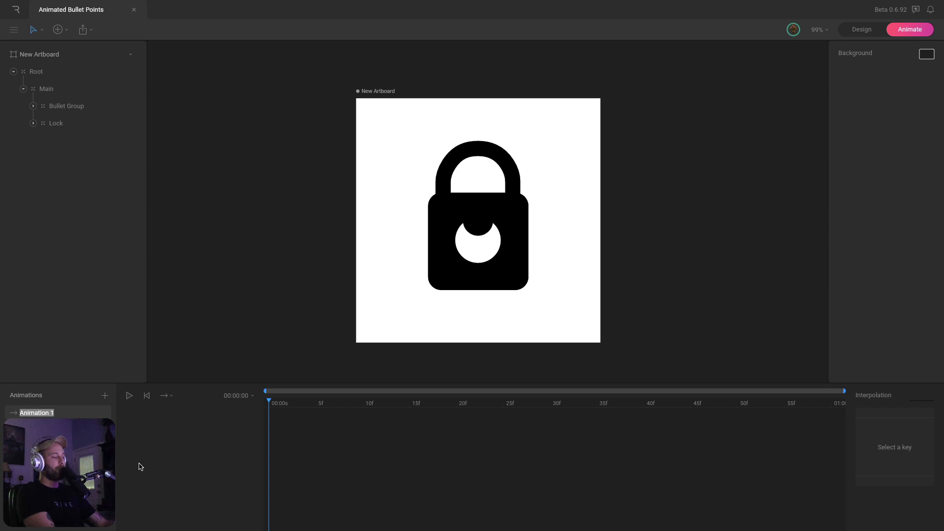
text(on_hover)
key(Return)
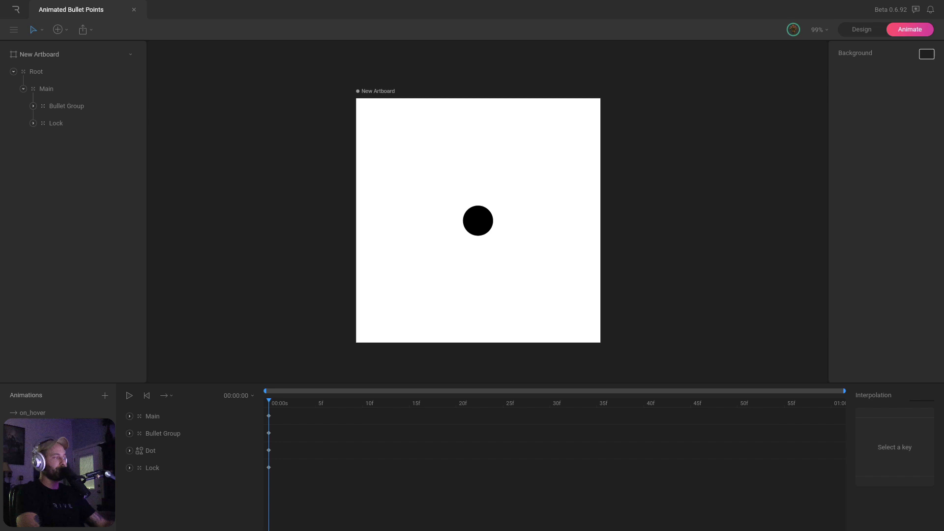
click(21, 412)
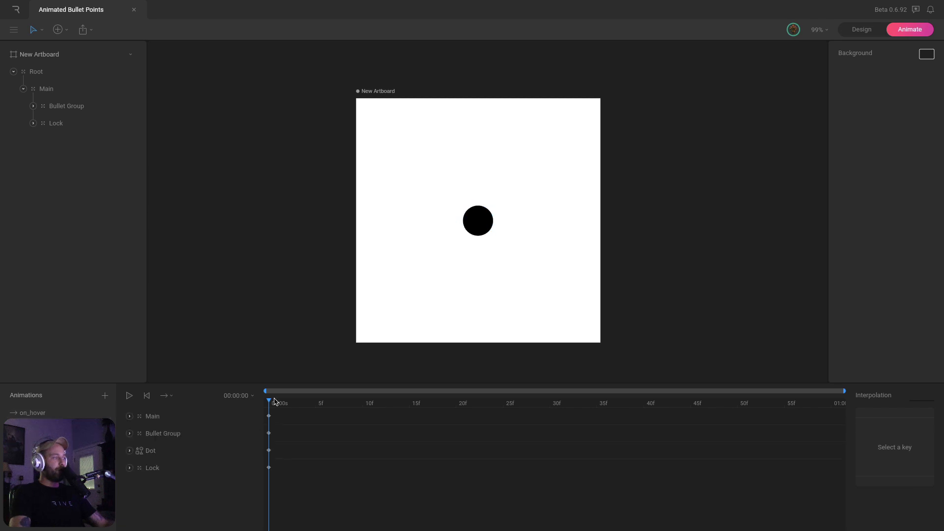
drag(287, 489, 249, 419)
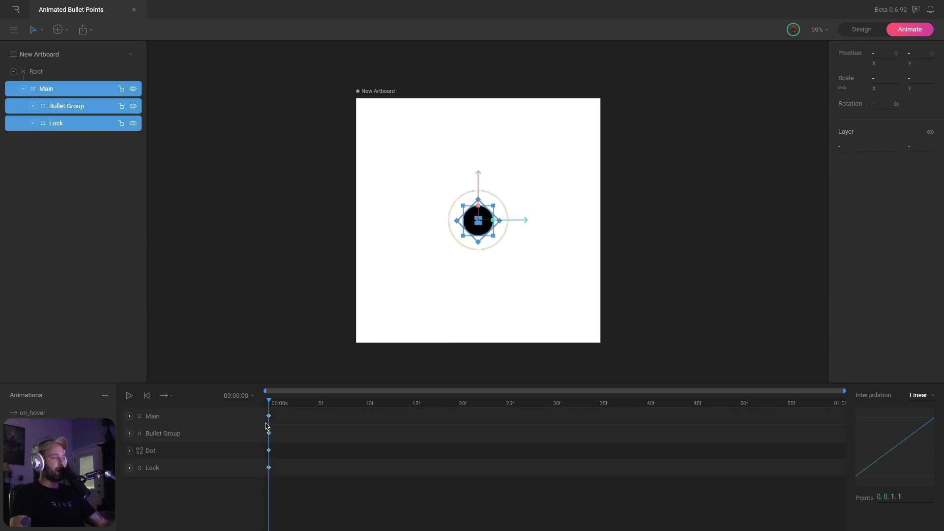
click(40, 412)
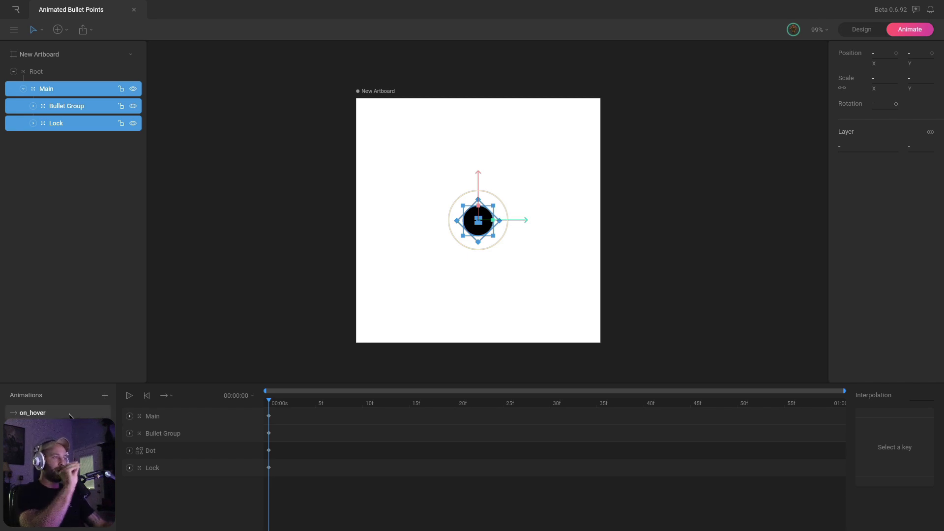
click(305, 358)
click(206, 418)
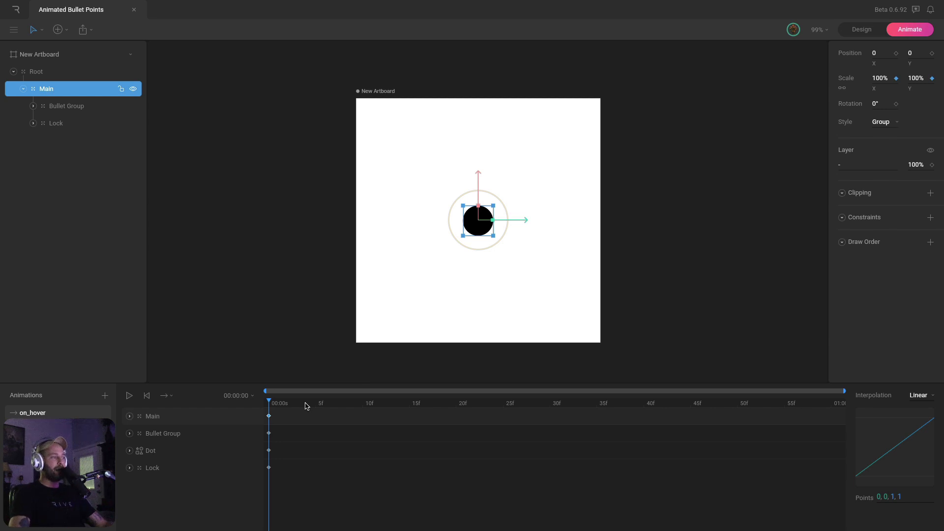
Shrink Main's scale to about 68% at frame 10
click(362, 404)
click(456, 404)
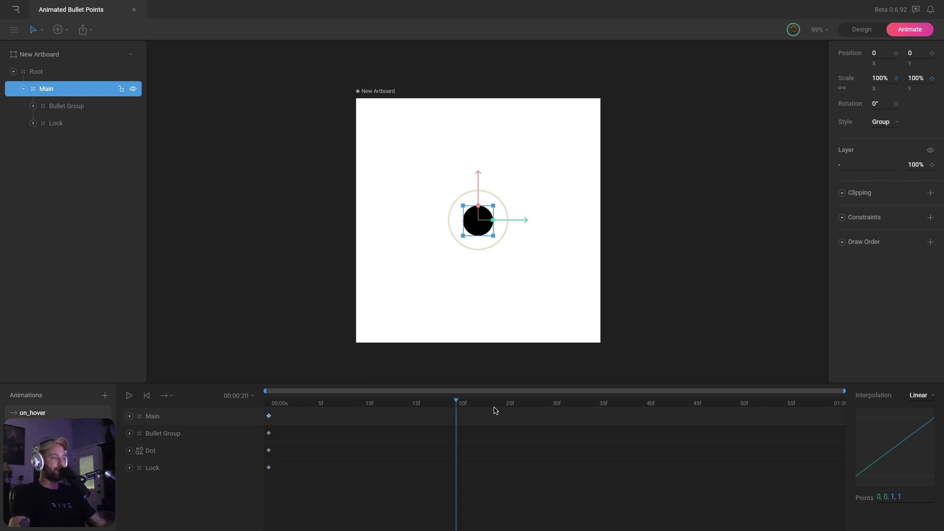
click(550, 404)
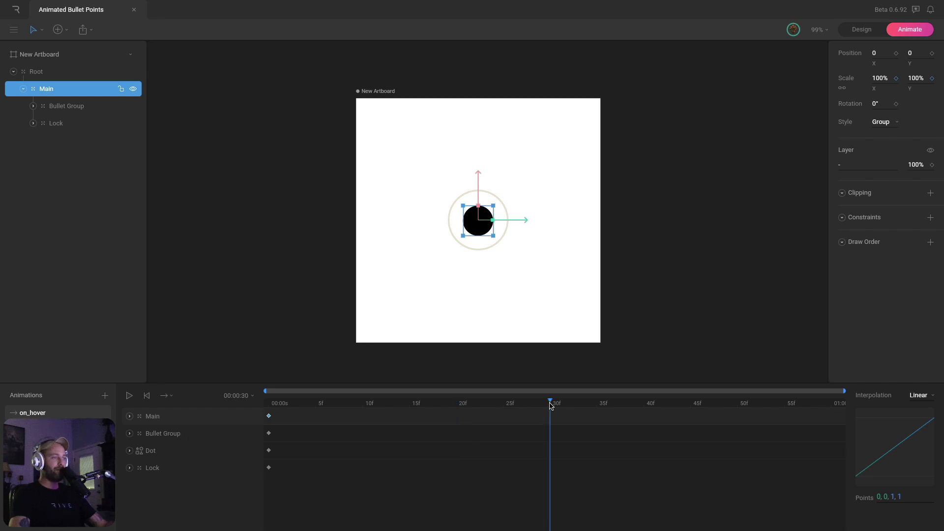
click(645, 404)
click(362, 404)
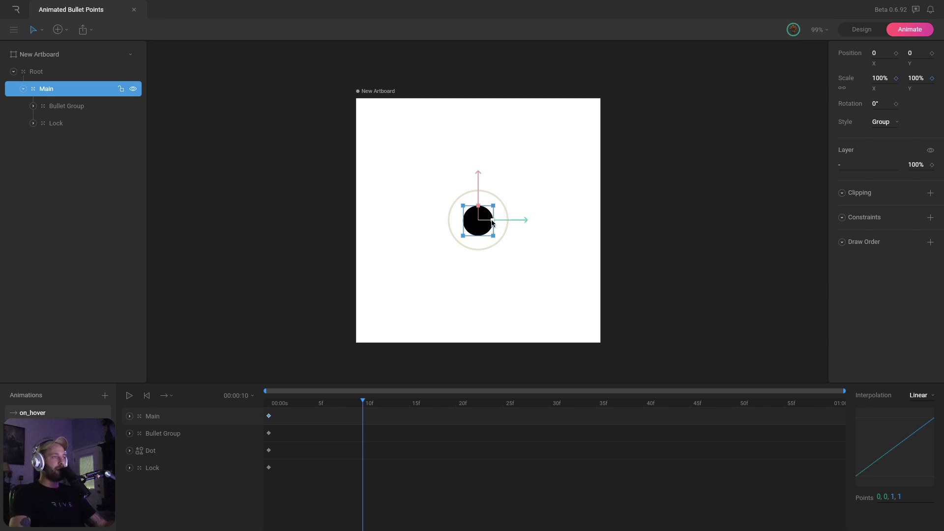
drag(492, 222, 475, 224)
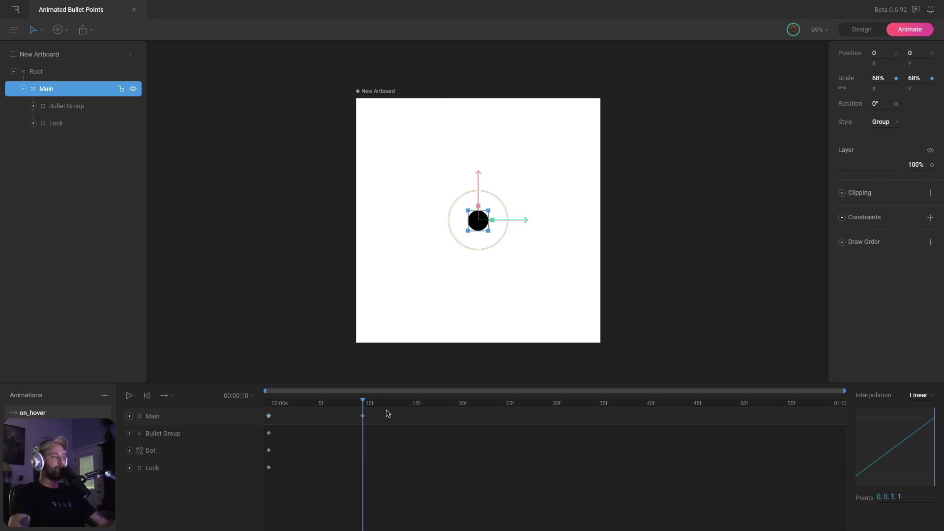
Key Main's scale at 110% at frame 20, 95% at frame 30 and 100% at frame 40
drag(380, 404, 456, 415)
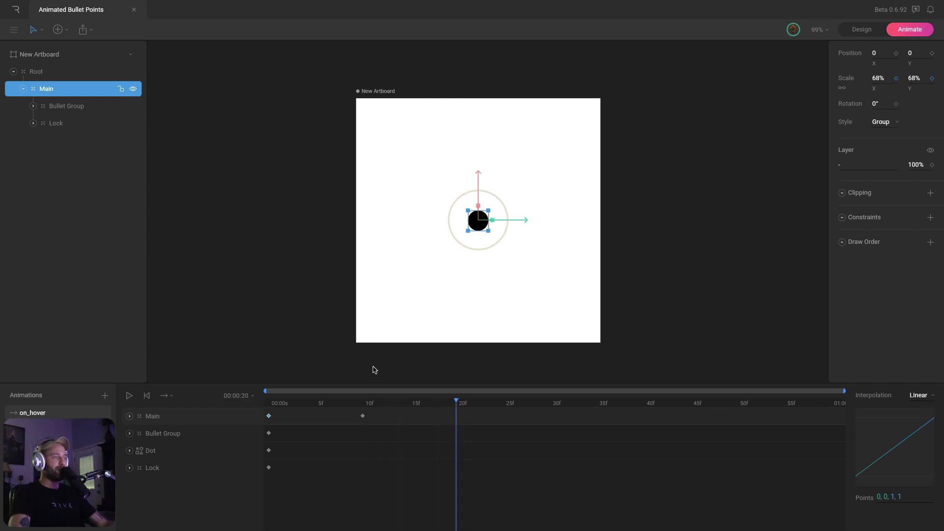
drag(493, 224, 508, 222)
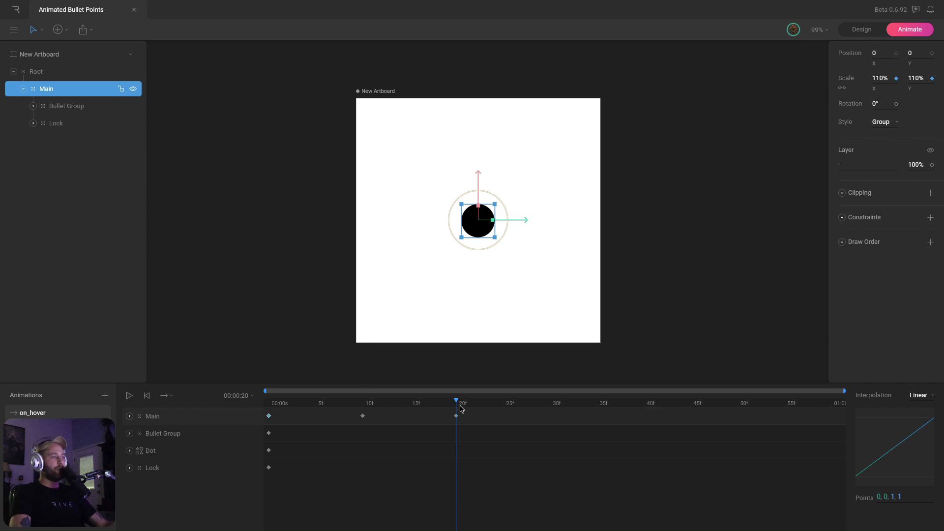
drag(464, 408, 549, 407)
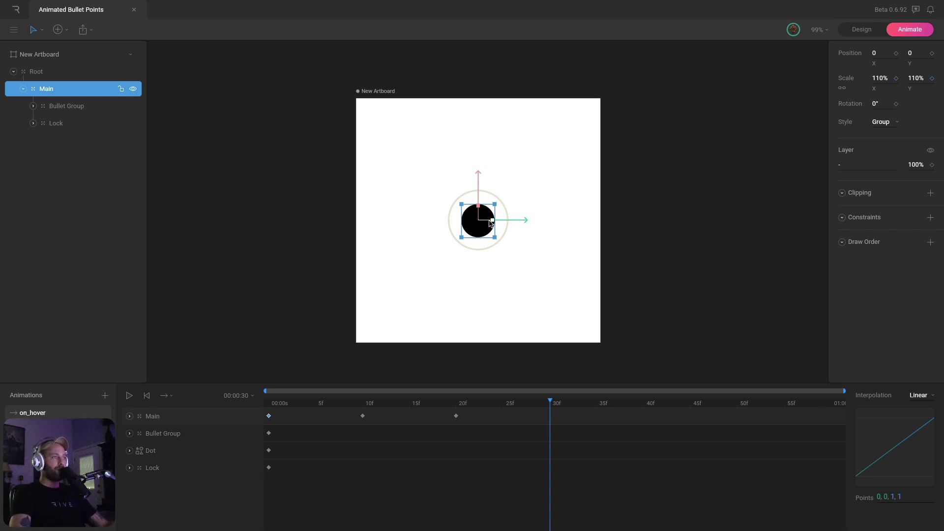
drag(491, 224, 480, 222)
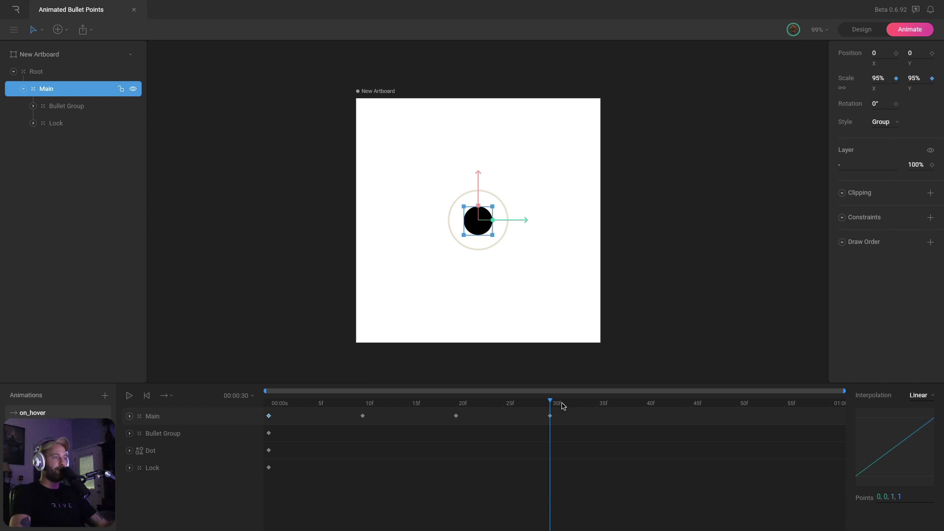
drag(563, 406, 647, 415)
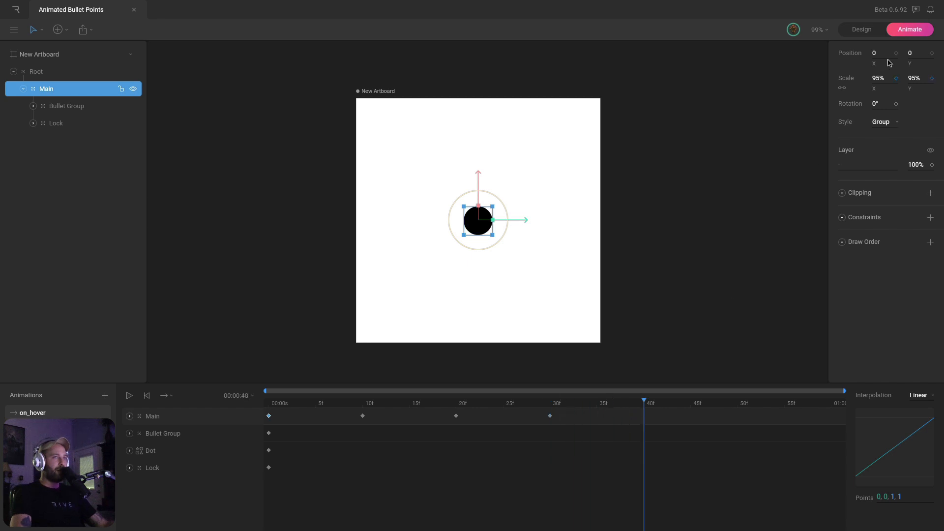
click(880, 78)
text(100)
key(Return)
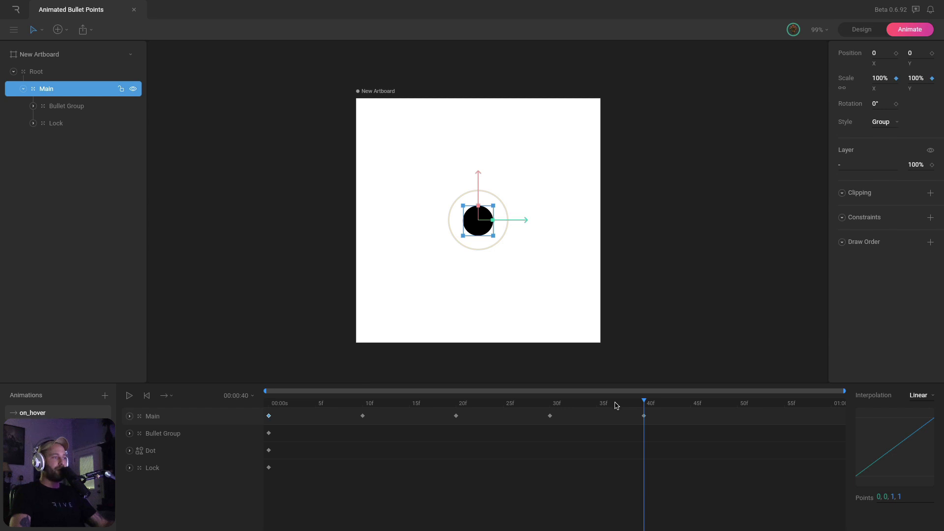
Set all of Main's scale keys to Cubic interpolation and play the animation
drag(616, 406, 269, 396)
click(632, 308)
key(space)
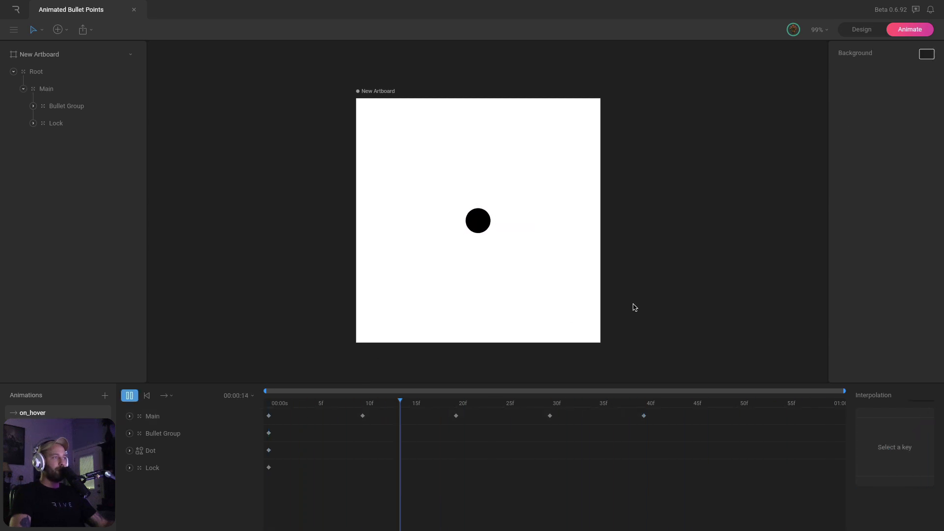
drag(669, 412, 270, 422)
click(926, 398)
click(922, 430)
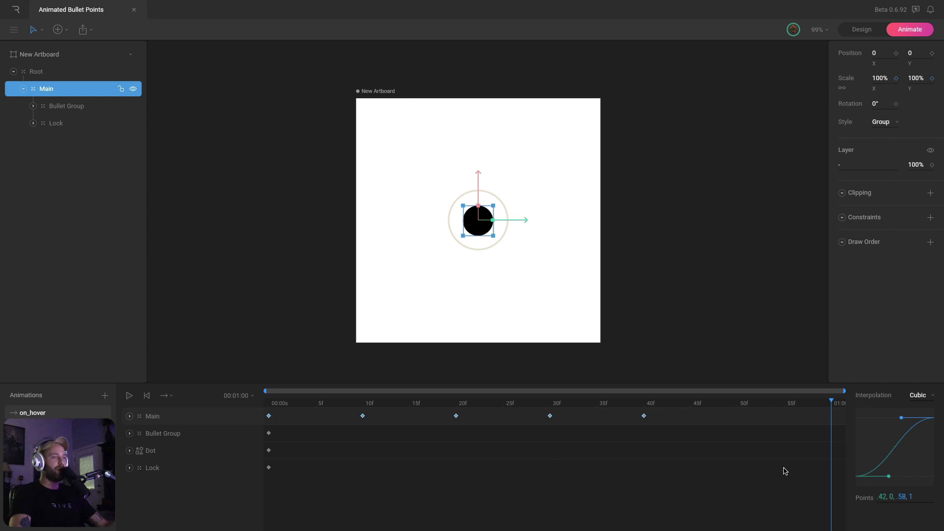
click(779, 350)
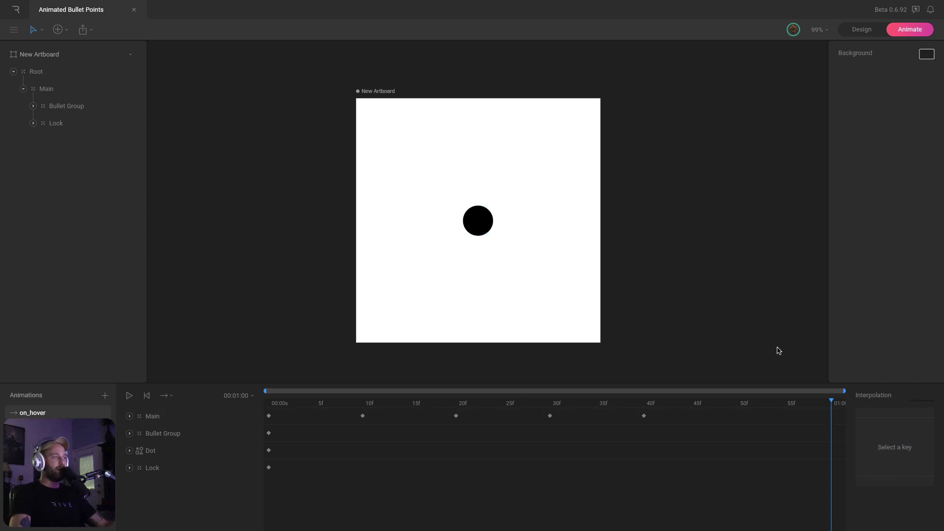
key(space)
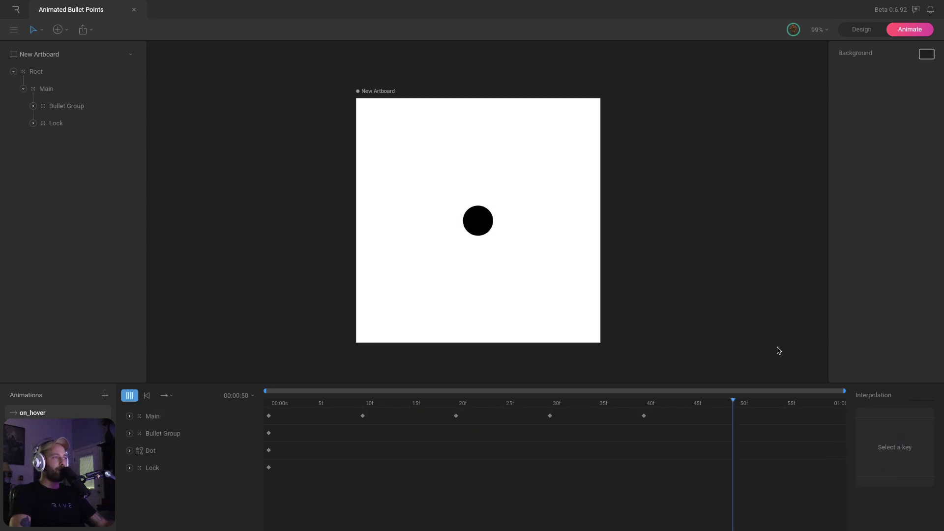
key(space)
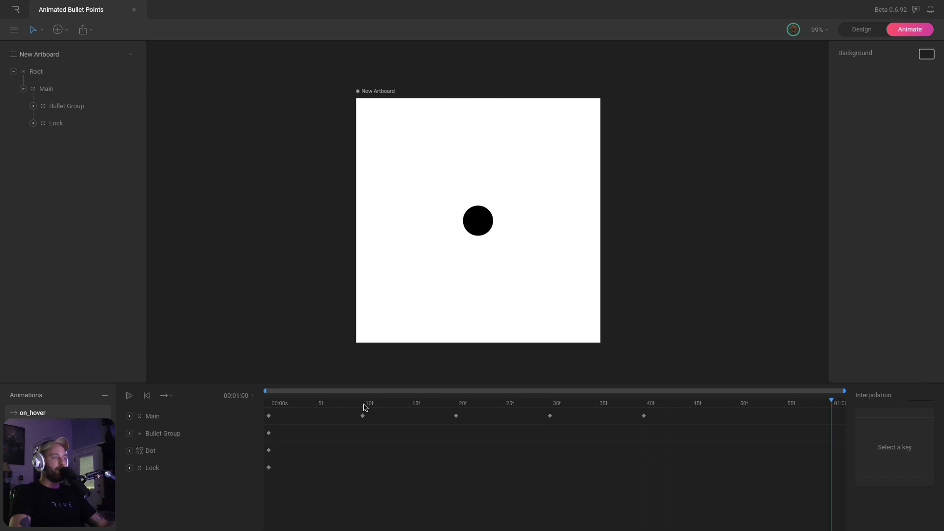
Shift Main's later keys to frames 25, 35 and 45, then replay the pulse
click(362, 415)
drag(353, 409, 375, 433)
drag(442, 411, 481, 433)
click(410, 417)
drag(436, 411, 650, 427)
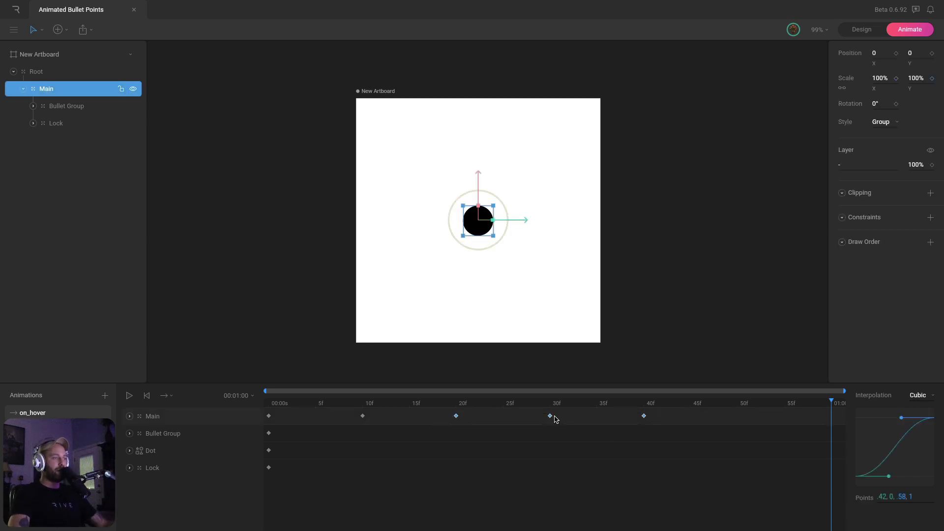
drag(554, 417, 594, 415)
click(147, 395)
click(692, 286)
key(space)
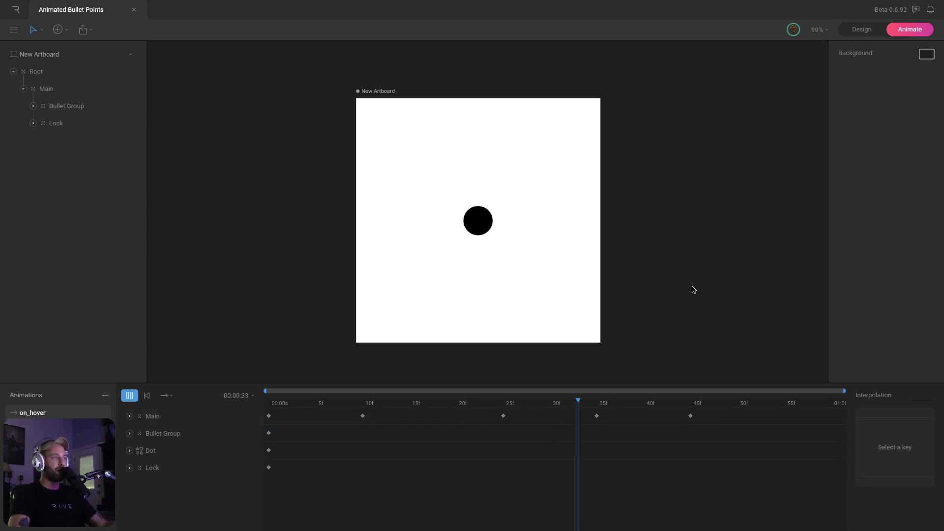
key(space)
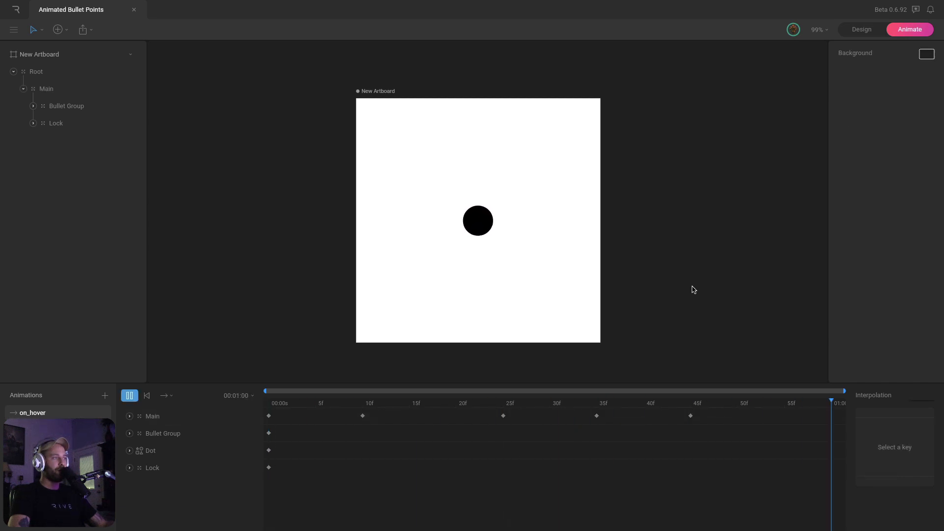
key(space)
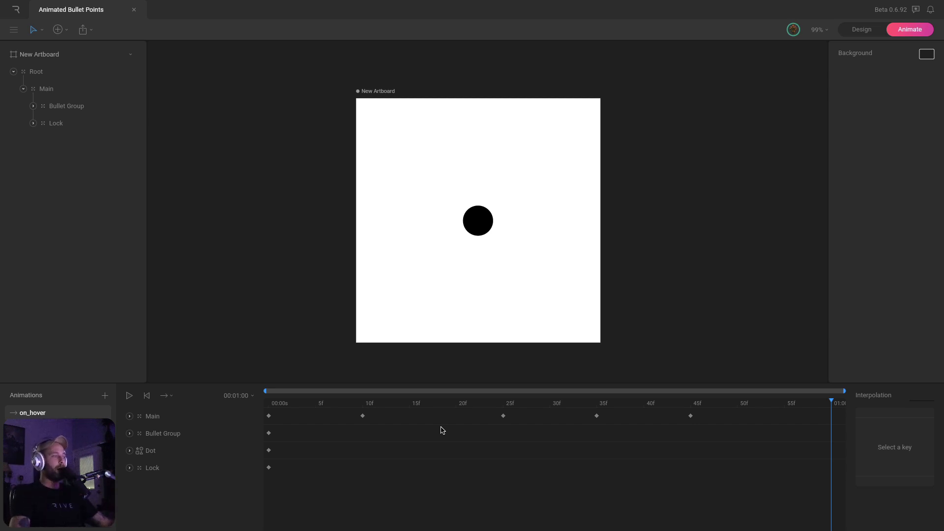
Change the 10-frame key's cubic curve to 1, 0, .58, 1, then rewind and play
click(363, 416)
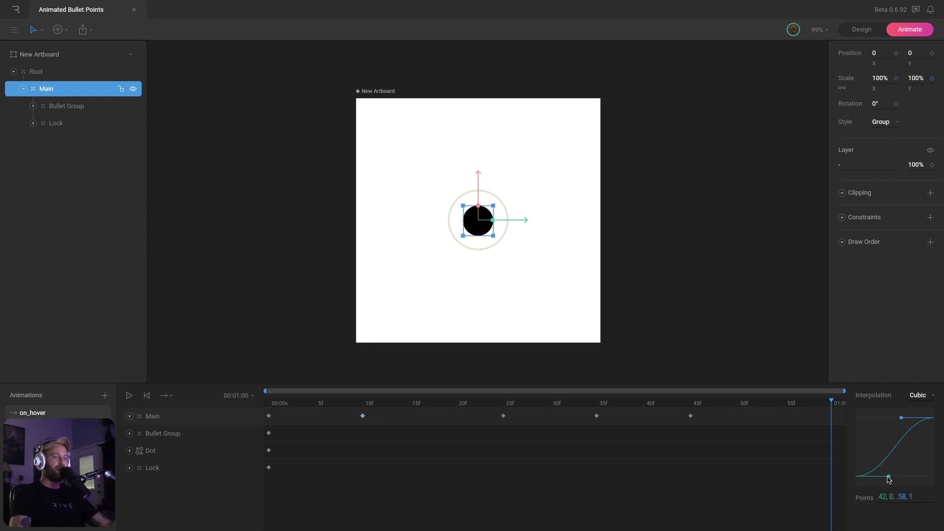
drag(890, 477, 939, 480)
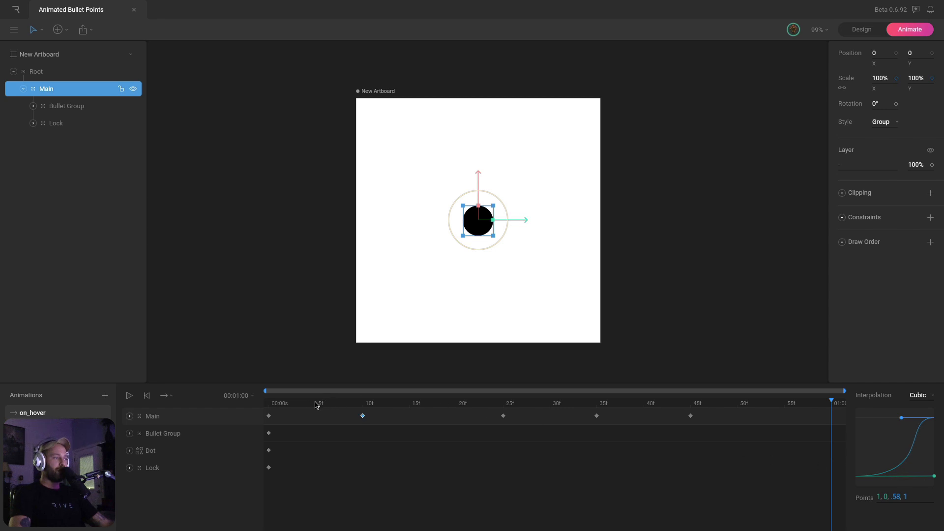
drag(316, 404, 269, 404)
click(282, 333)
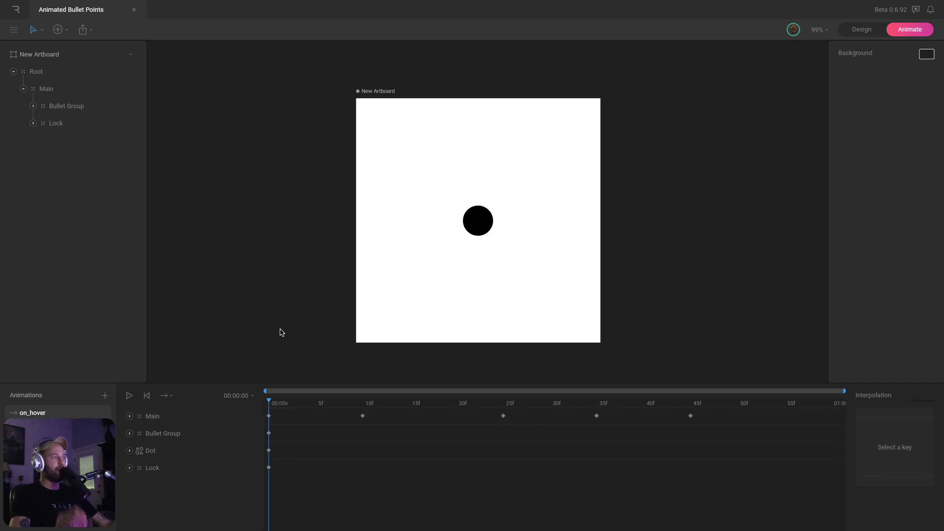
key(space)
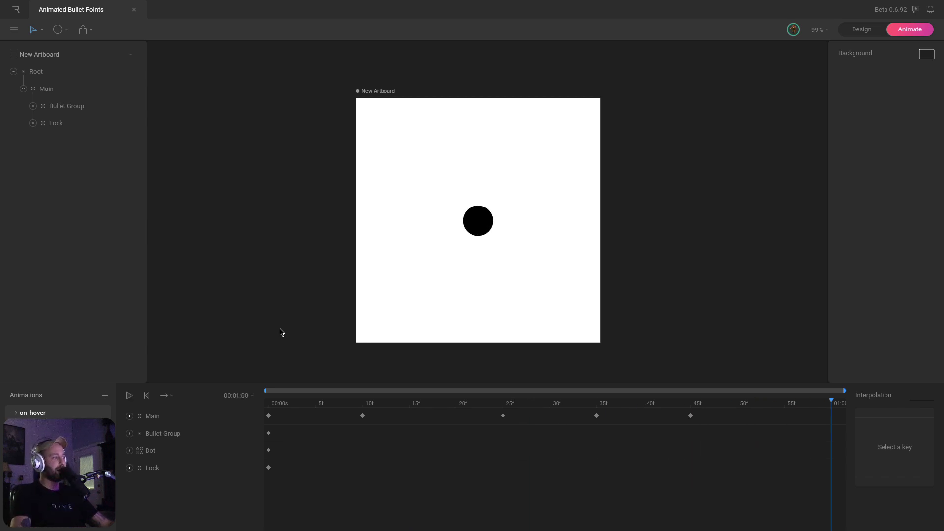
click(362, 402)
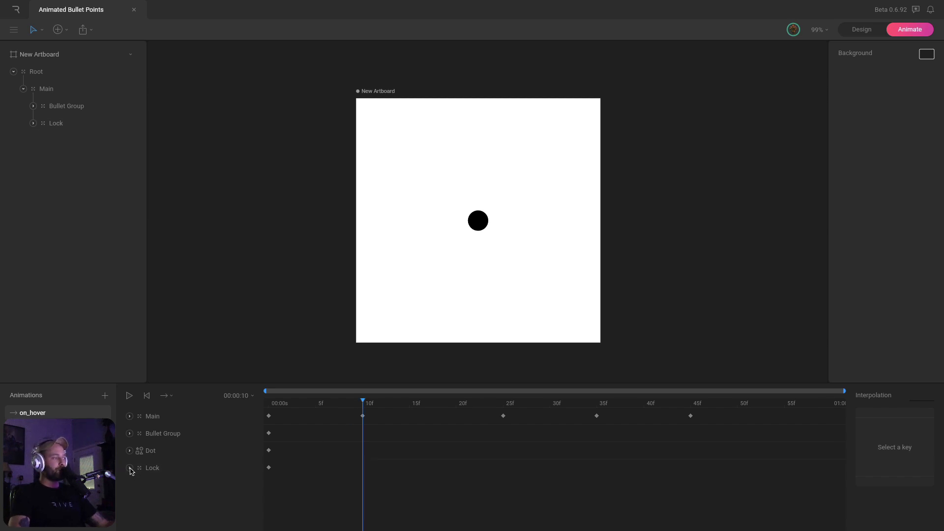
Key the Lock at frame 25 with Scale 100% and Layer opacity 100%
click(129, 467)
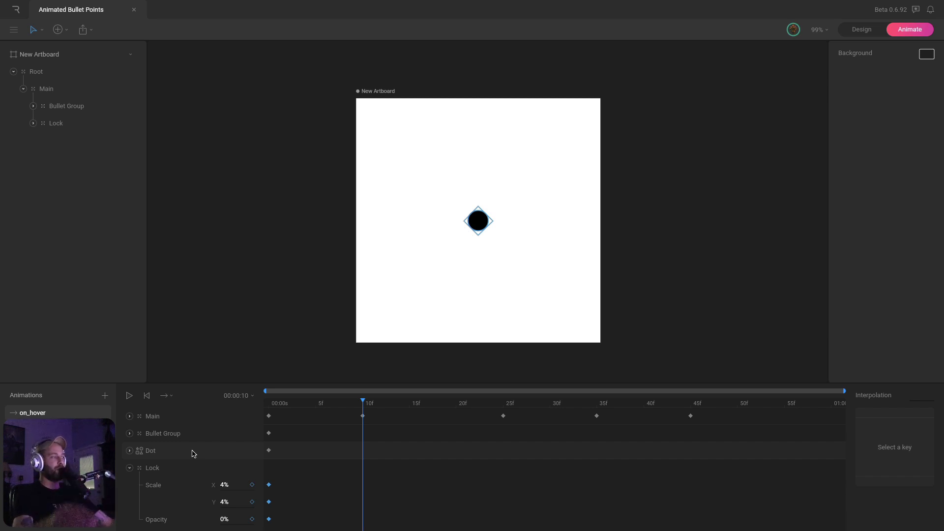
drag(288, 478, 259, 524)
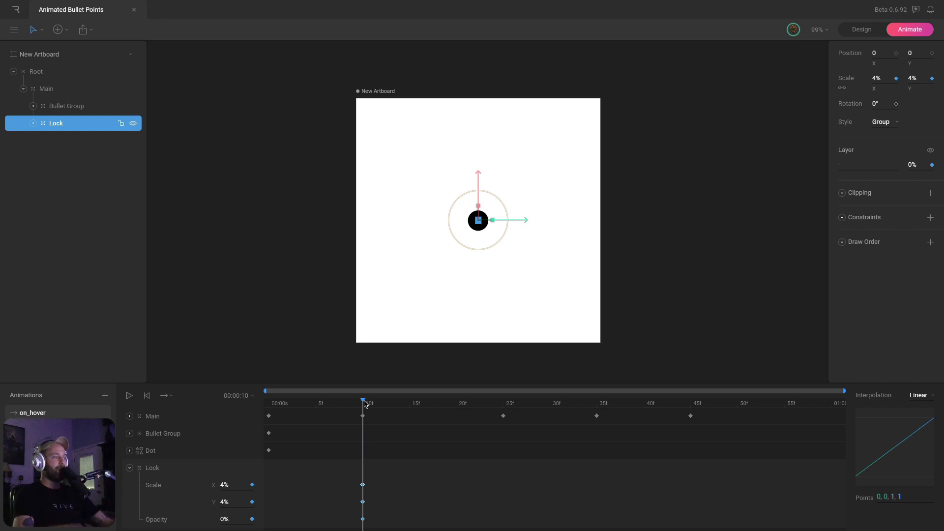
key(Right)
key(Right)
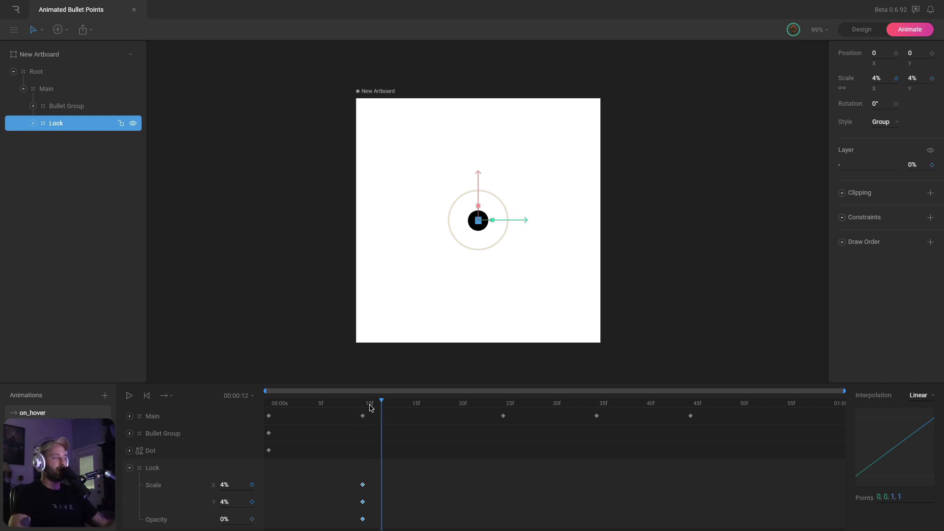
click(363, 403)
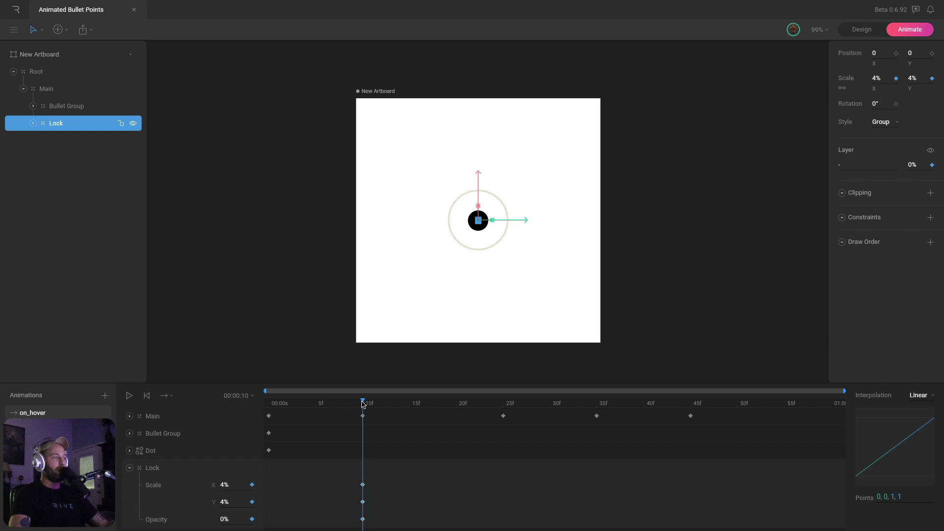
drag(363, 403, 504, 400)
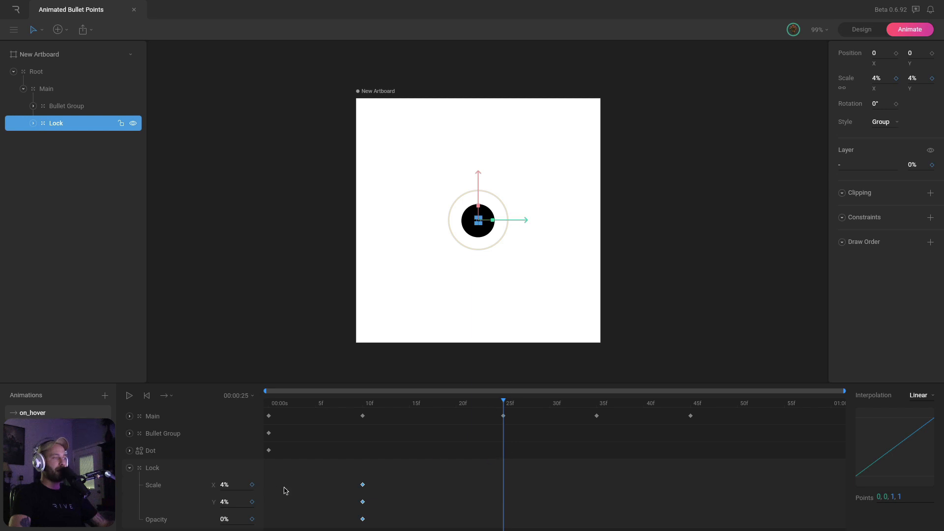
click(878, 77)
text(100)
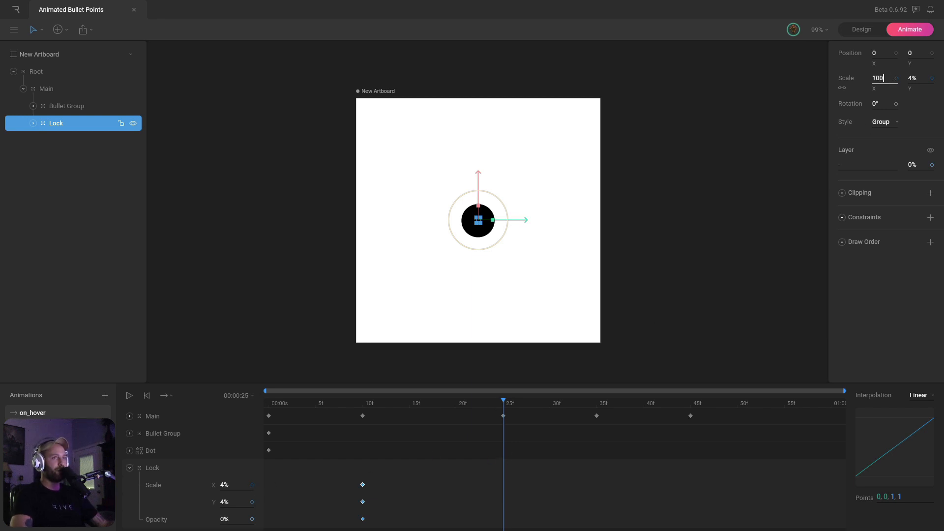
key(Return)
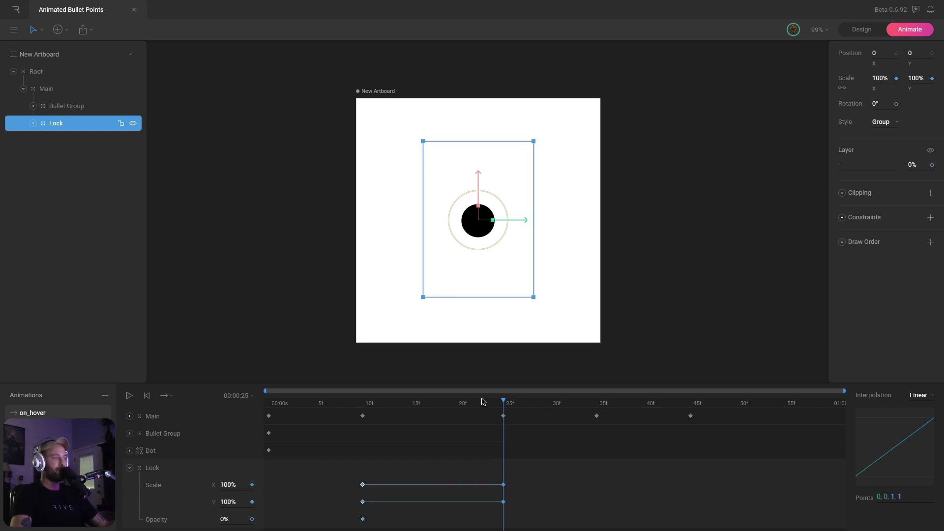
click(917, 164)
text(100)
key(Return)
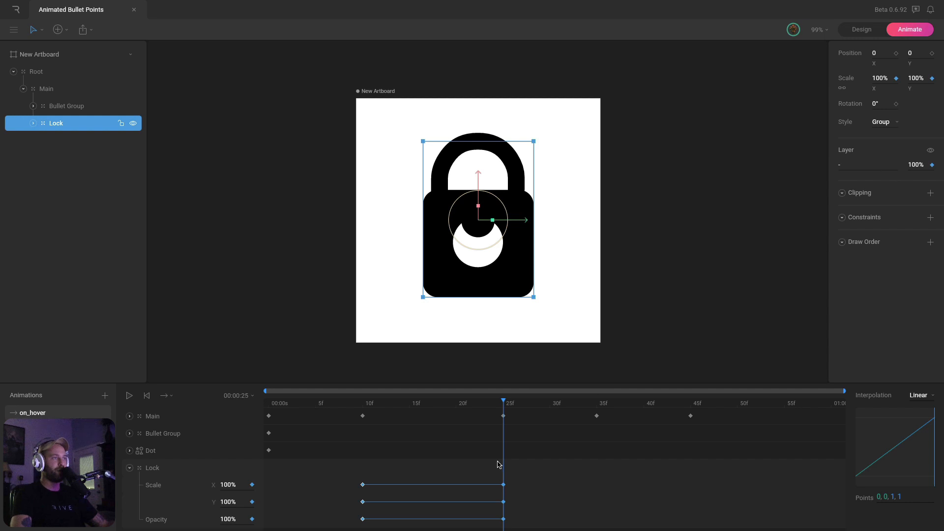
Try Hold easing on the Lock's opacity key, then restore Linear and collapse the Lock row
mouse_move(503, 404)
mouse_down()
mouse_move(396, 406)
mouse_move(494, 415)
mouse_up()
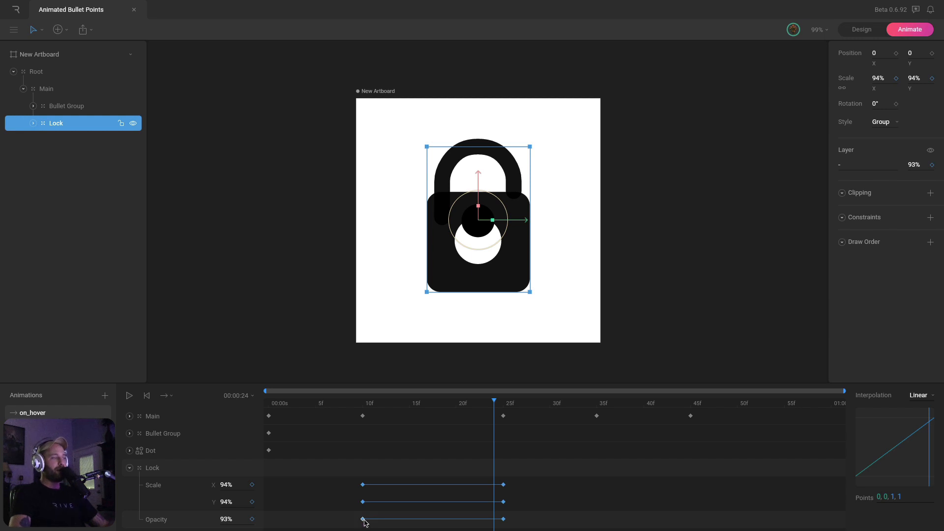
click(920, 397)
click(920, 396)
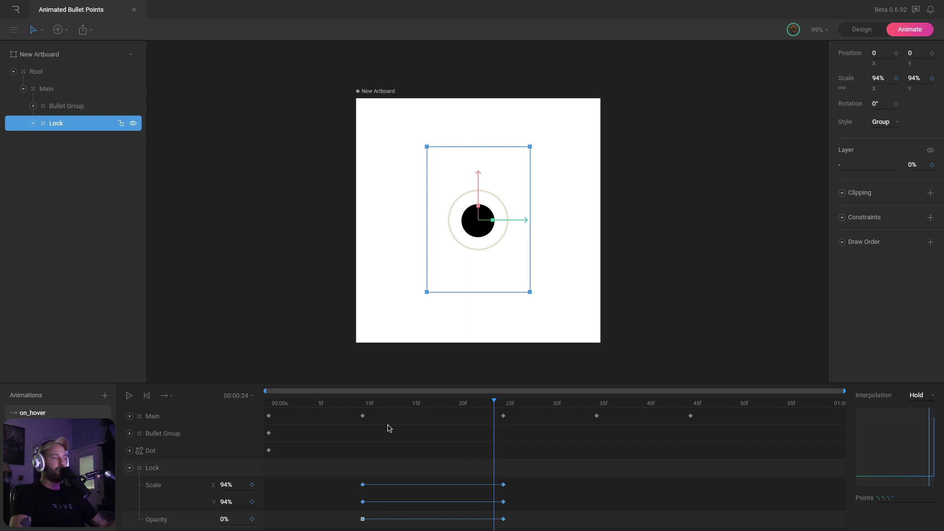
drag(365, 407, 499, 410)
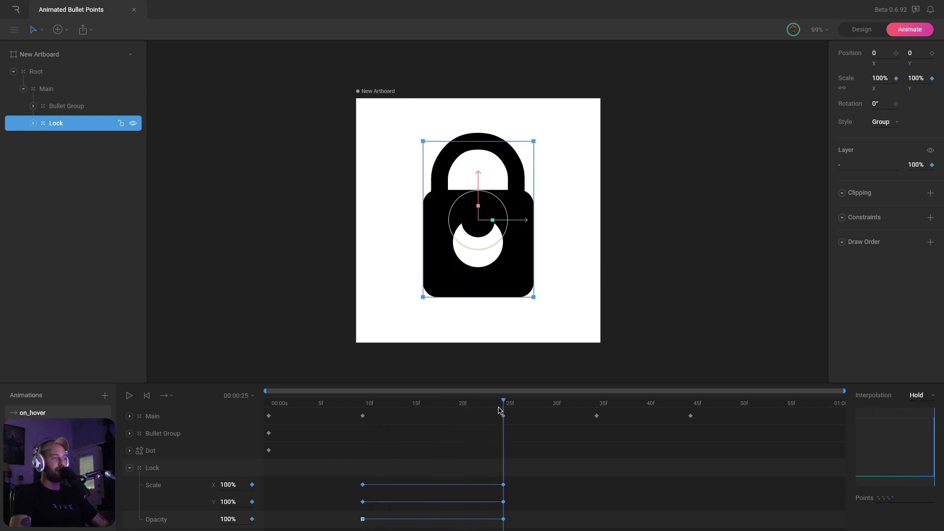
click(504, 519)
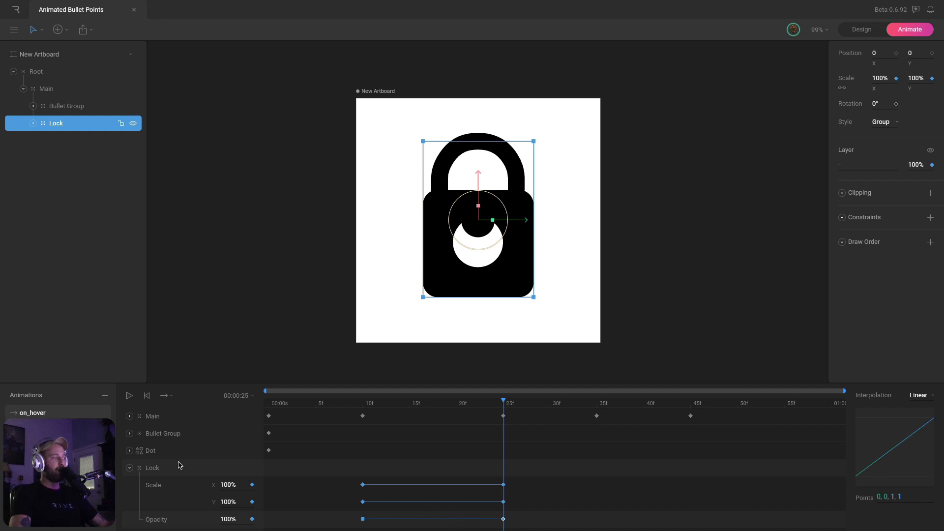
click(129, 468)
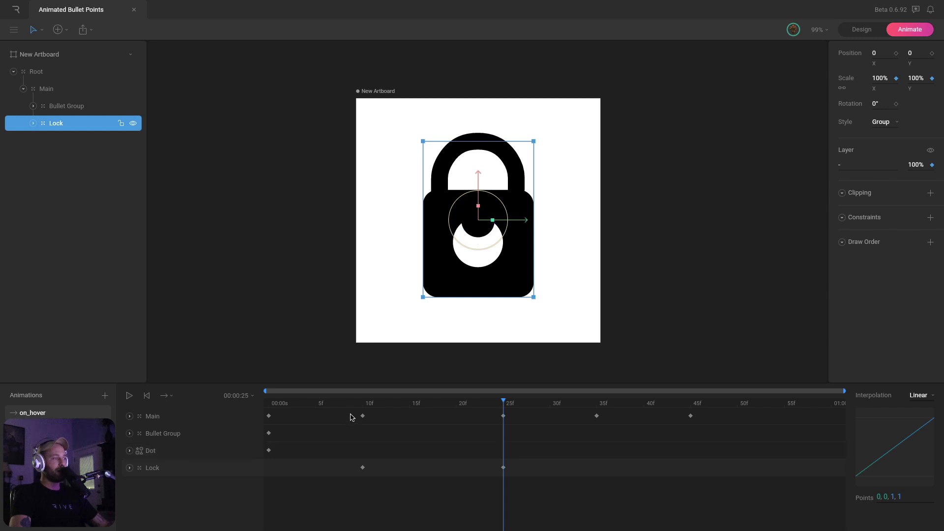
Move the Dot's keyframe from frame 0 to frame 10 and check it against frame 25
click(362, 403)
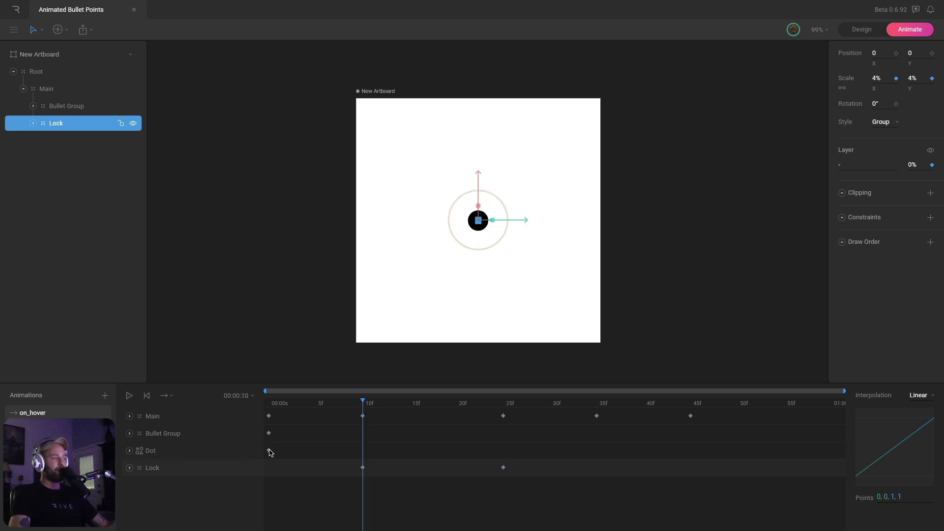
drag(270, 451, 357, 452)
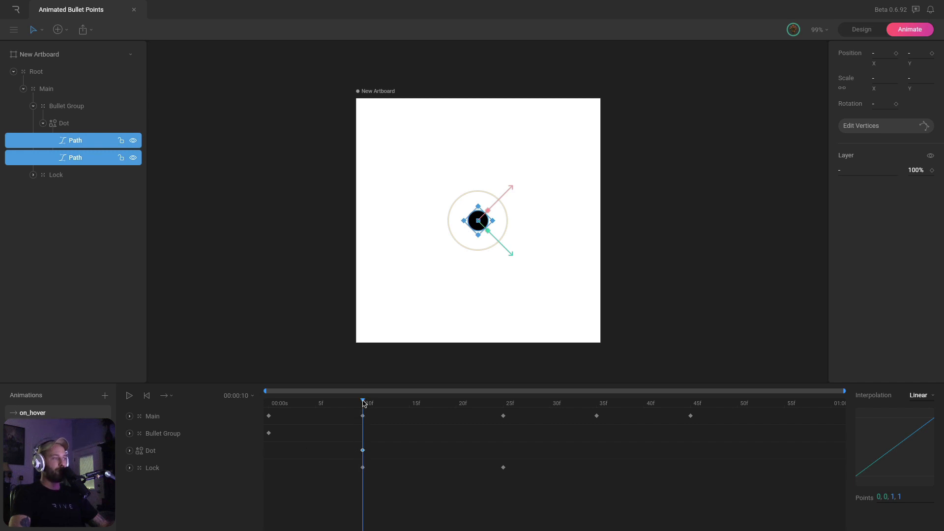
mouse_move(364, 404)
mouse_down()
mouse_move(502, 405)
mouse_move(381, 408)
mouse_up()
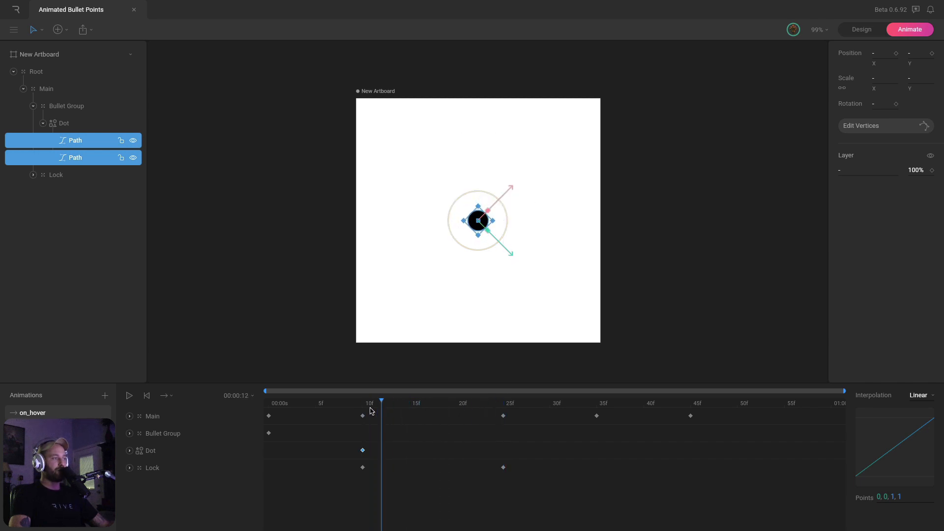
click(362, 416)
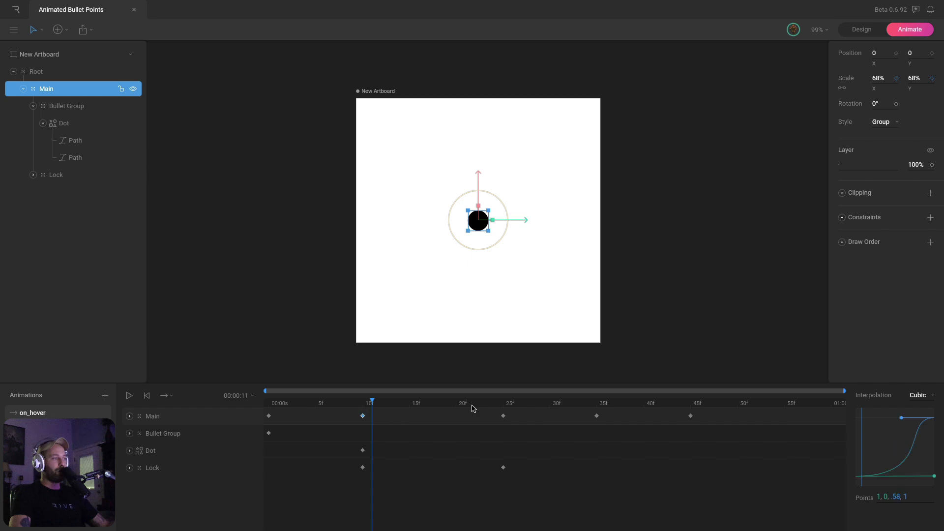
click(505, 404)
click(364, 406)
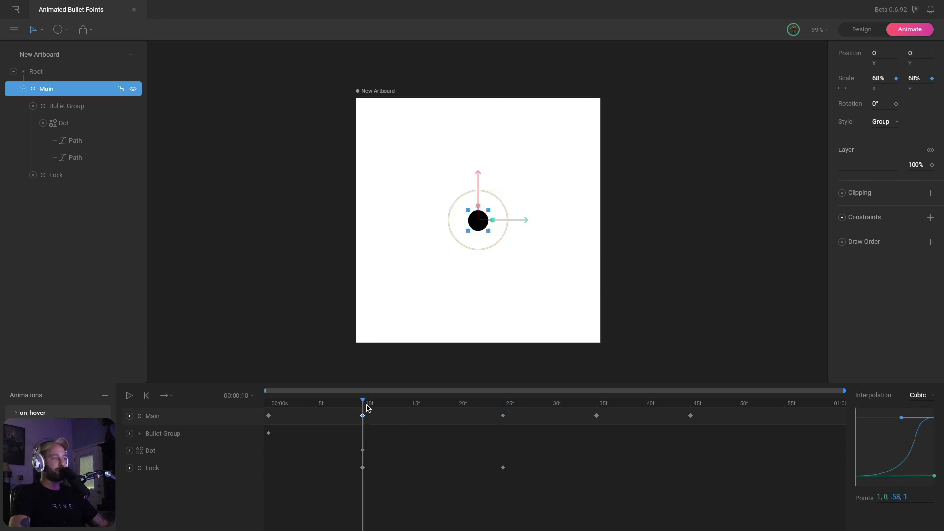
Select the Dot's second Path key at frame 10 and enter vertex editing on the dot
click(129, 450)
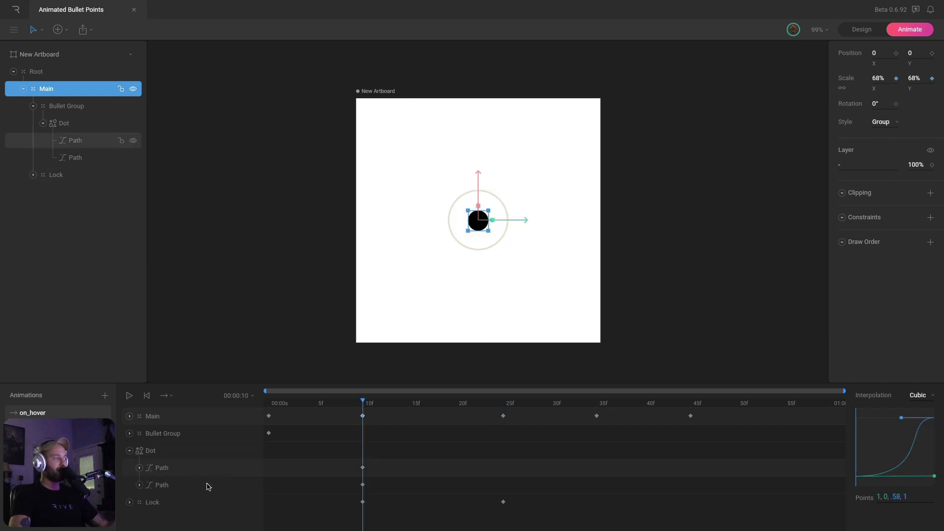
click(168, 485)
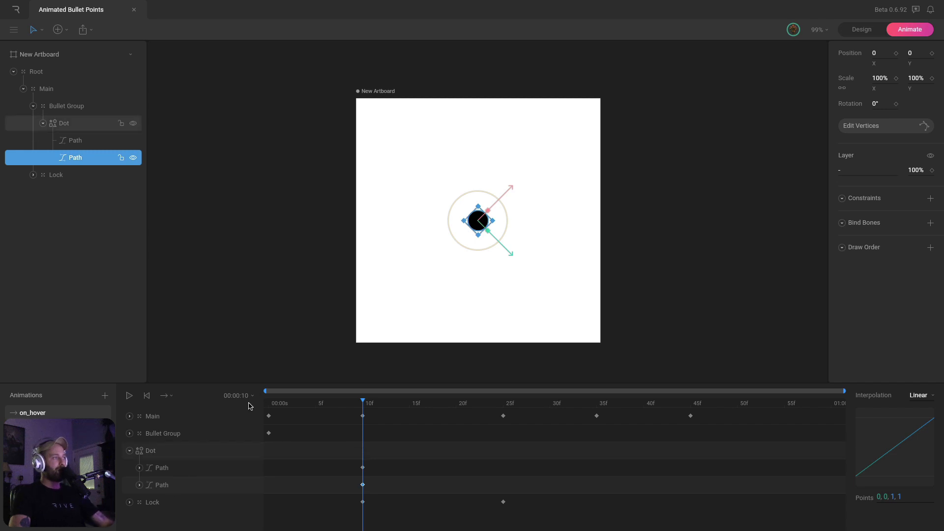
double_click(479, 231)
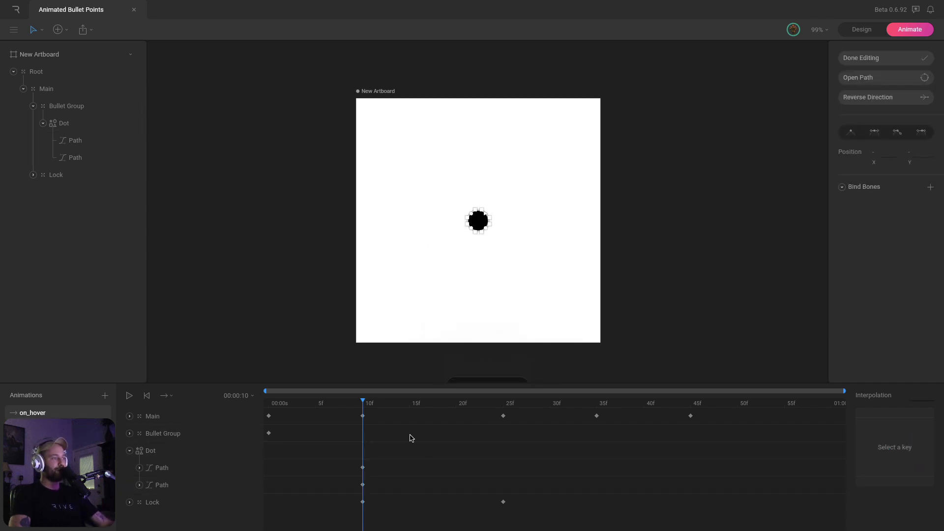
At frame 25, drag the dot's four points out to the lock body's four corners
click(361, 485)
drag(388, 406, 505, 415)
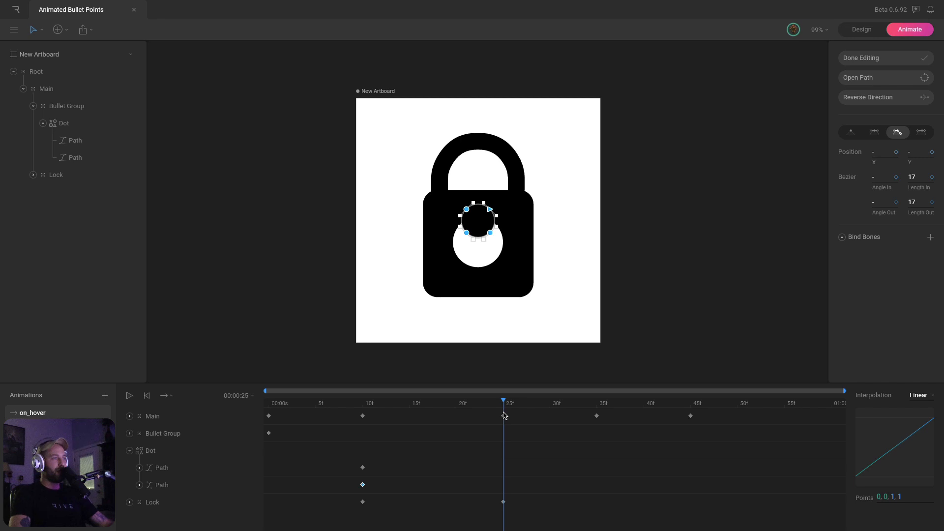
drag(466, 233, 431, 289)
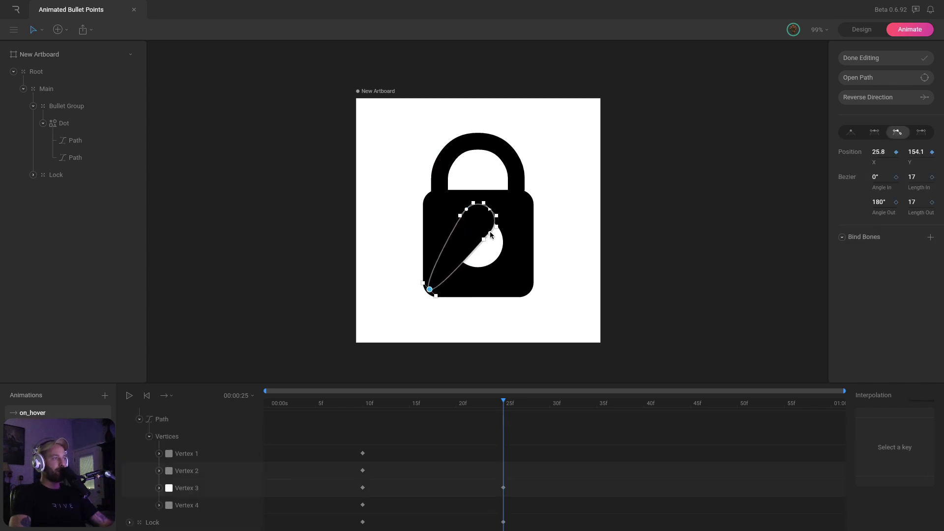
drag(490, 233, 528, 291)
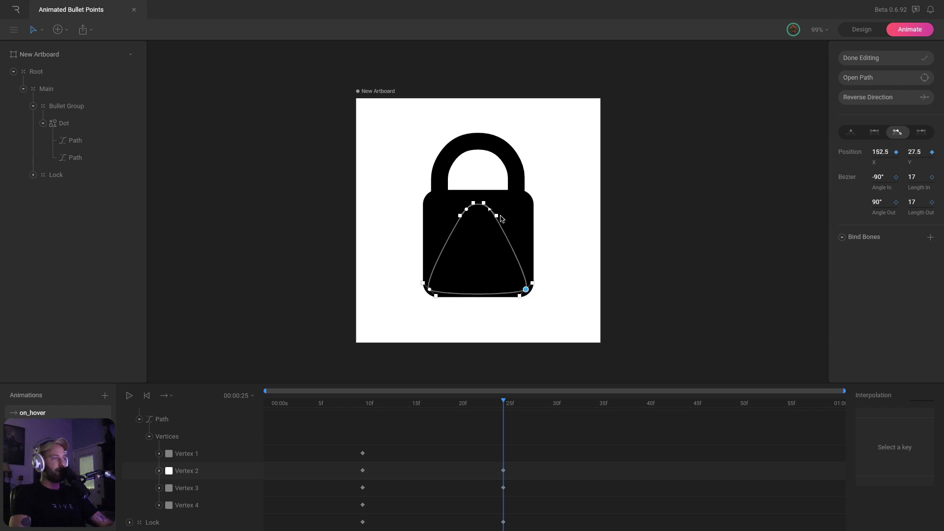
drag(479, 204, 526, 198)
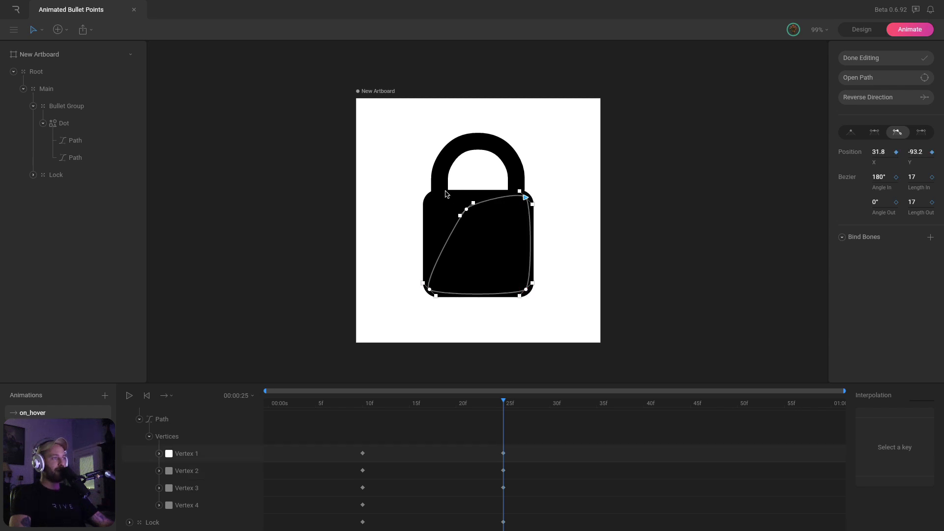
drag(466, 209, 429, 199)
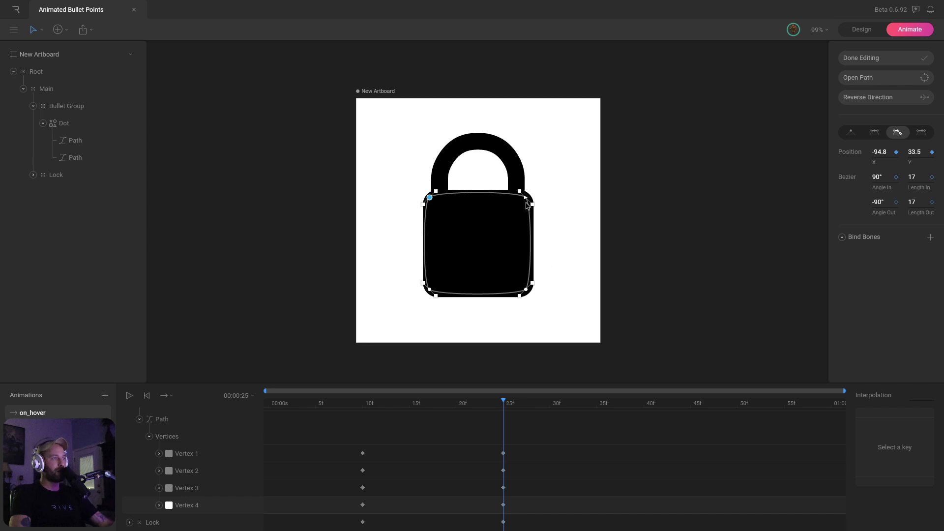
Fine-tune the top-right and bottom-right corner points, then preview the dot-to-lock morph
drag(525, 198, 529, 198)
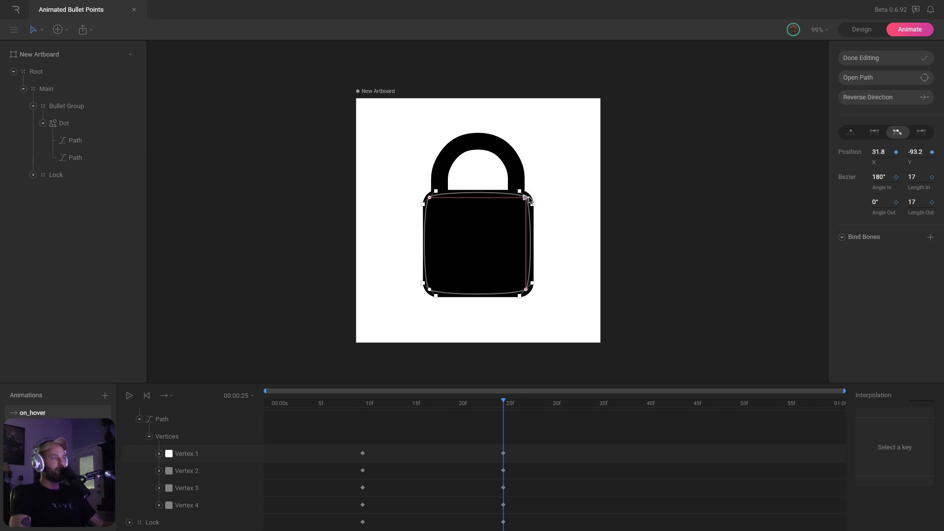
drag(529, 198, 530, 198)
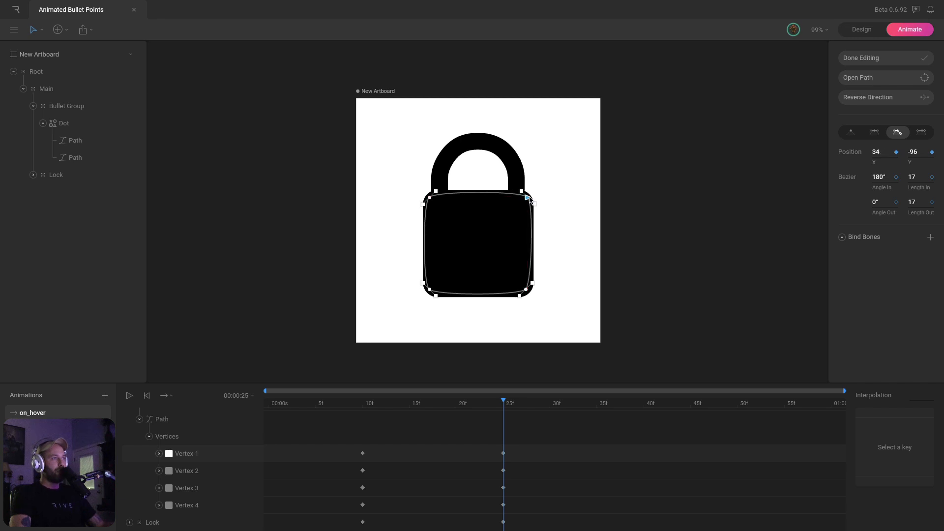
click(526, 290)
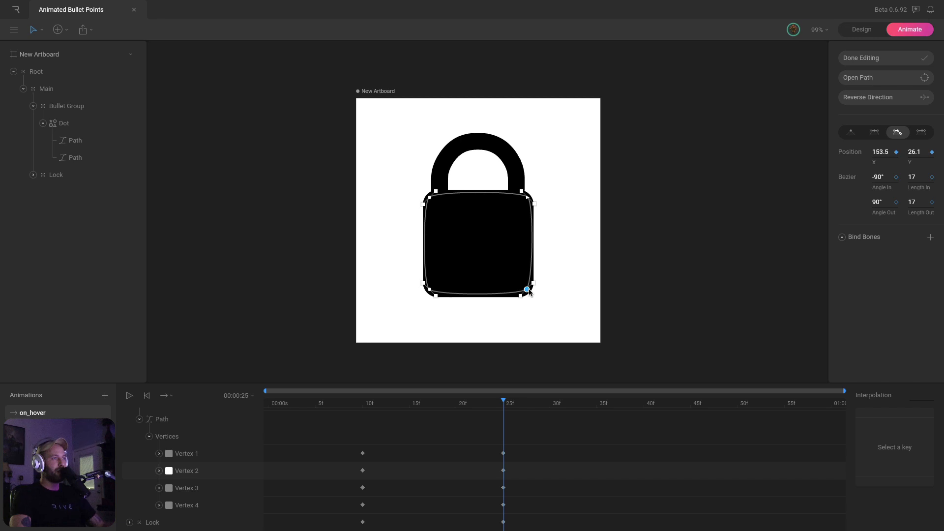
drag(529, 289, 530, 291)
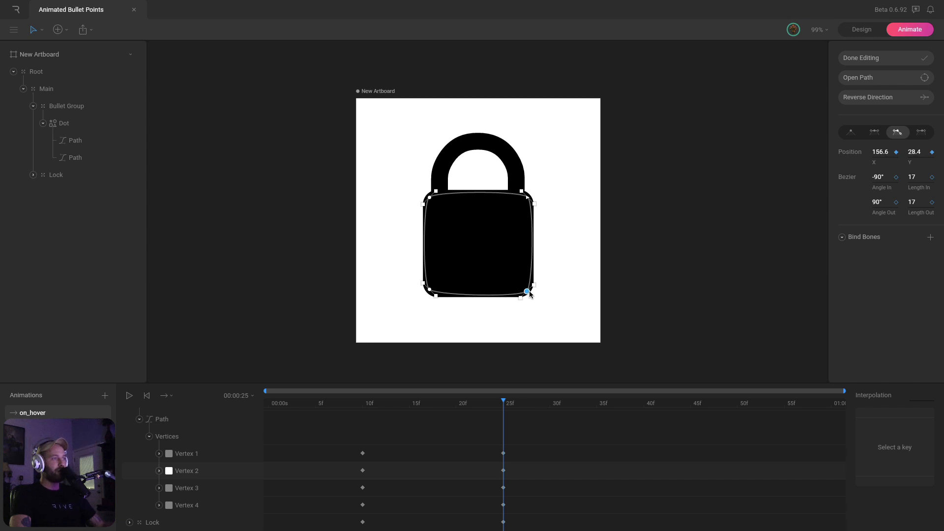
click(429, 291)
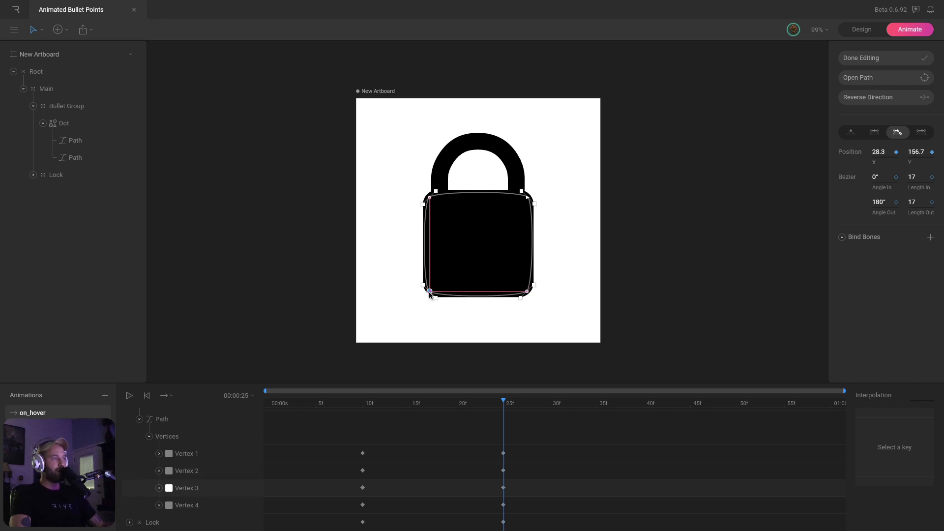
click(429, 197)
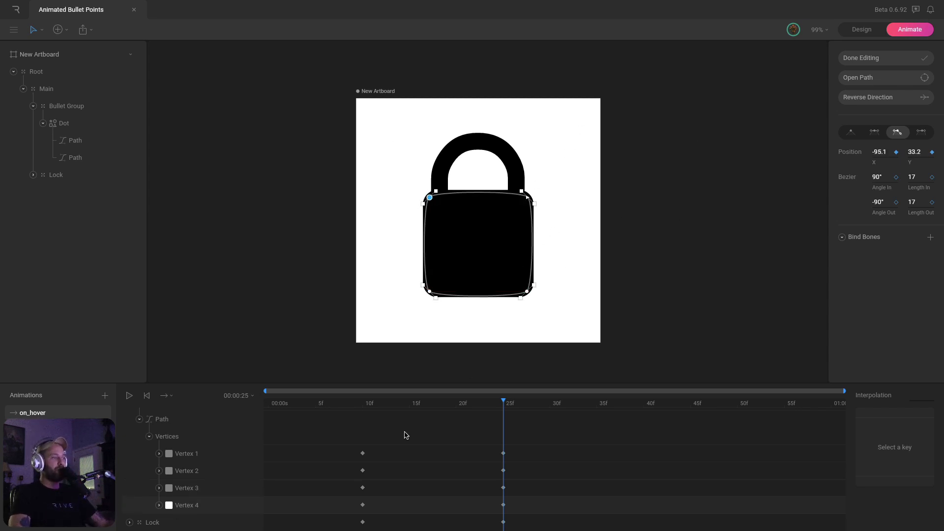
mouse_move(364, 404)
mouse_down()
mouse_move(503, 408)
mouse_move(362, 406)
mouse_up()
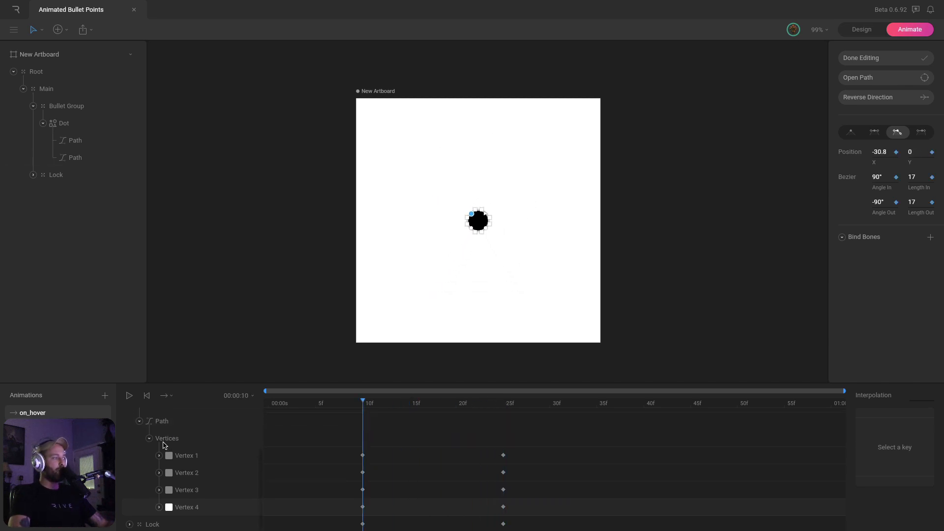
click(149, 436)
Scale the Dot's inner circle to 357% at frame 25 and move it into the lock body
click(139, 486)
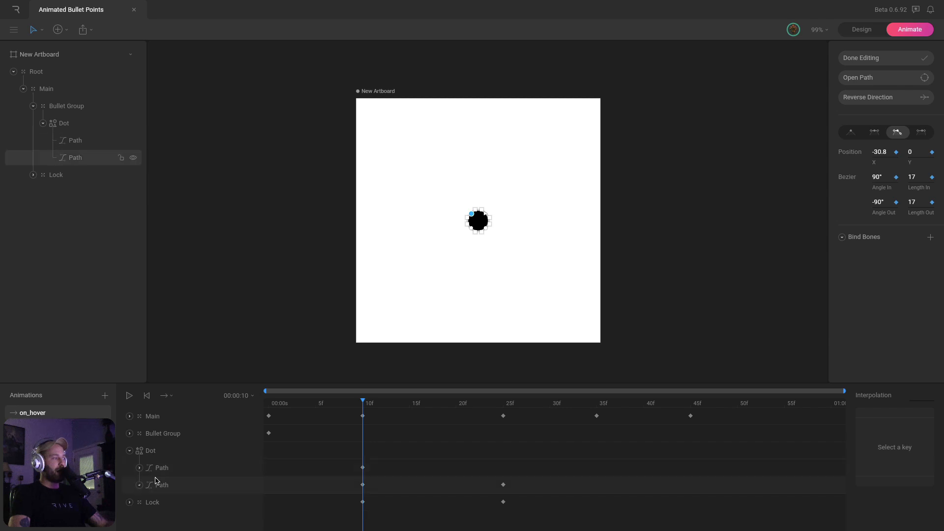
key(Escape)
click(164, 471)
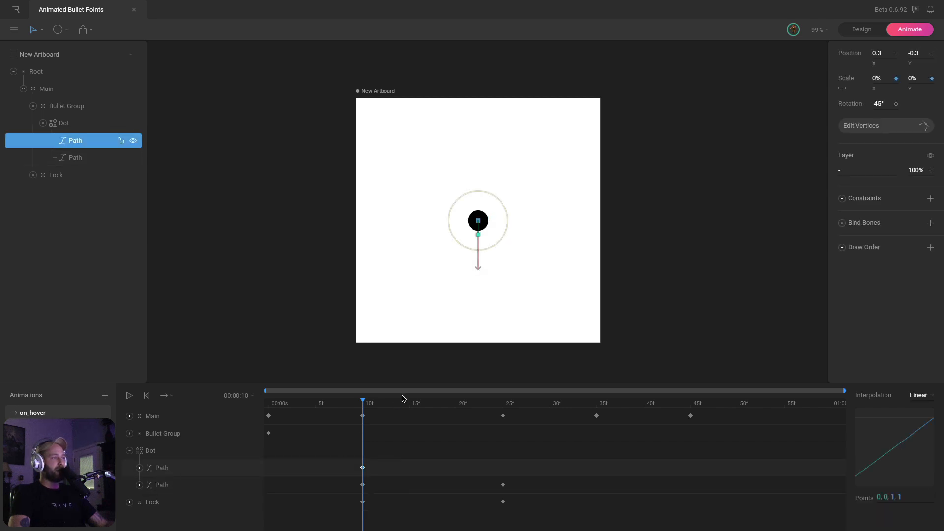
drag(384, 404, 505, 409)
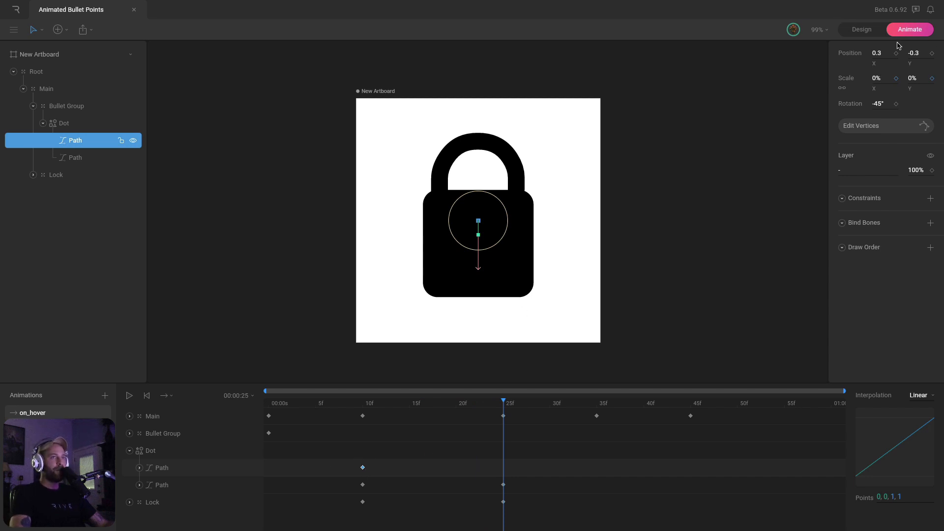
drag(880, 75, 884, 62)
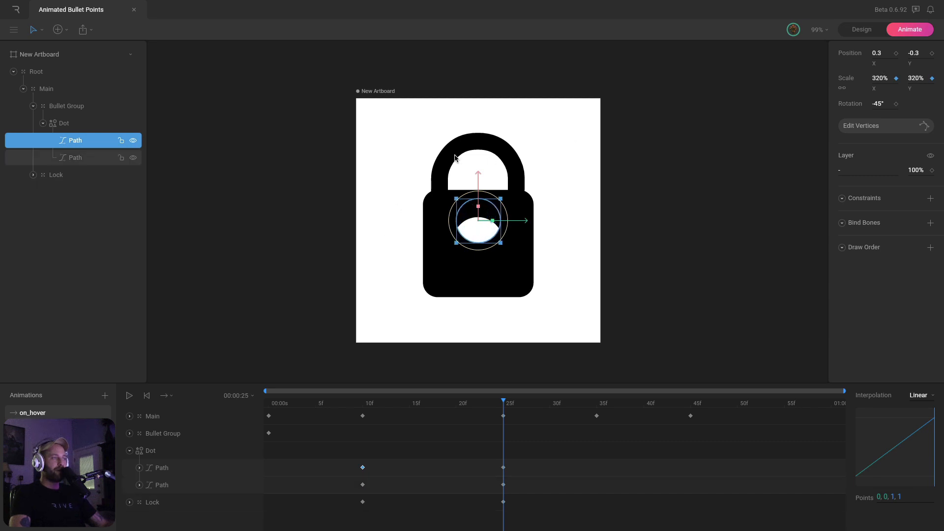
drag(478, 181, 478, 204)
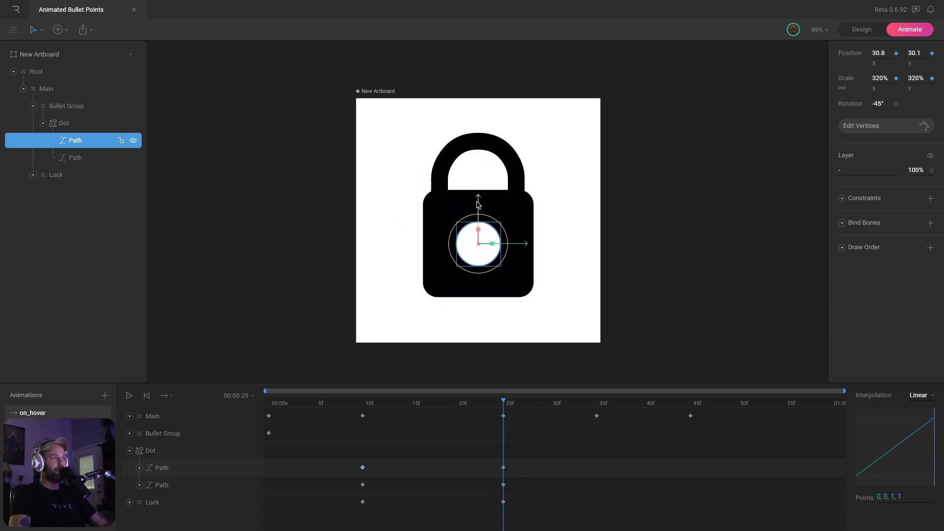
drag(884, 75, 886, 68)
drag(480, 204, 480, 196)
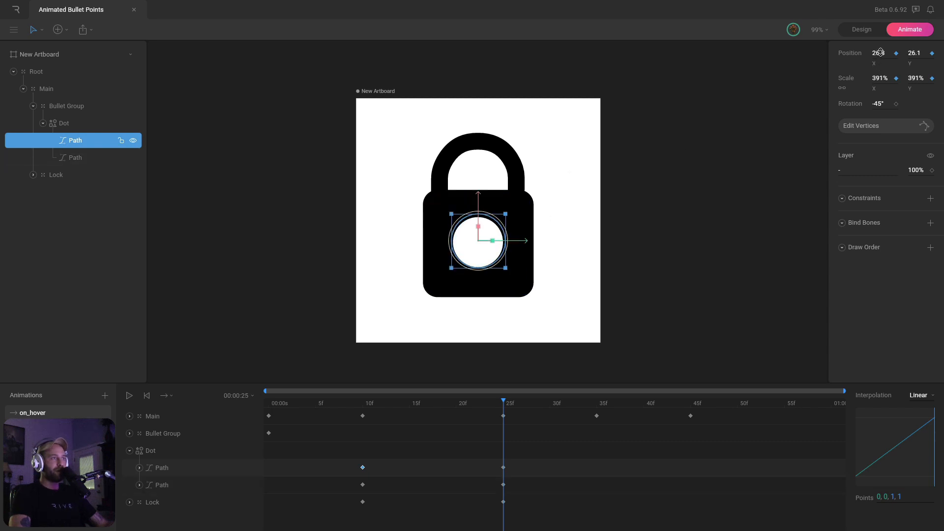
drag(879, 52, 881, 77)
key(ctrl+z)
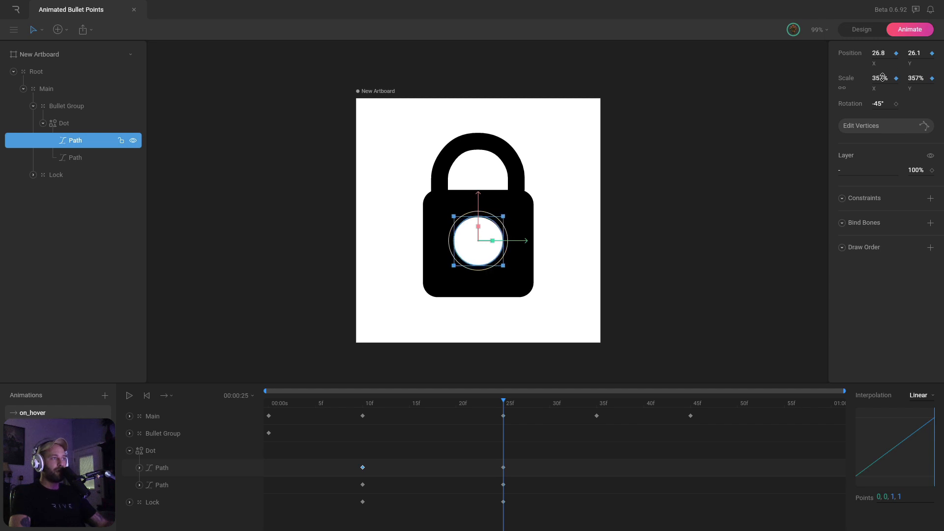
drag(478, 200, 478, 203)
drag(502, 404, 362, 417)
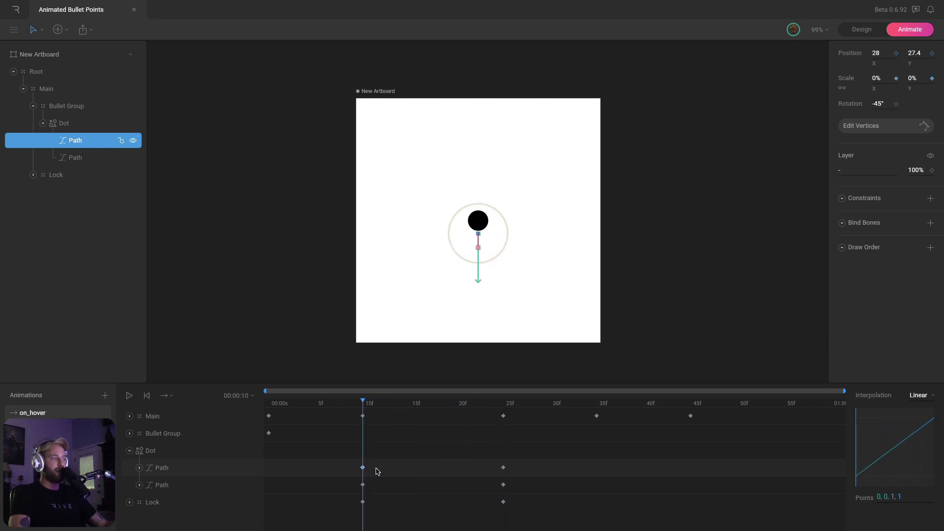
Re-key the circle's position at frame 10, then at frame 25 lower it to Y 33, centred in the lock
click(140, 469)
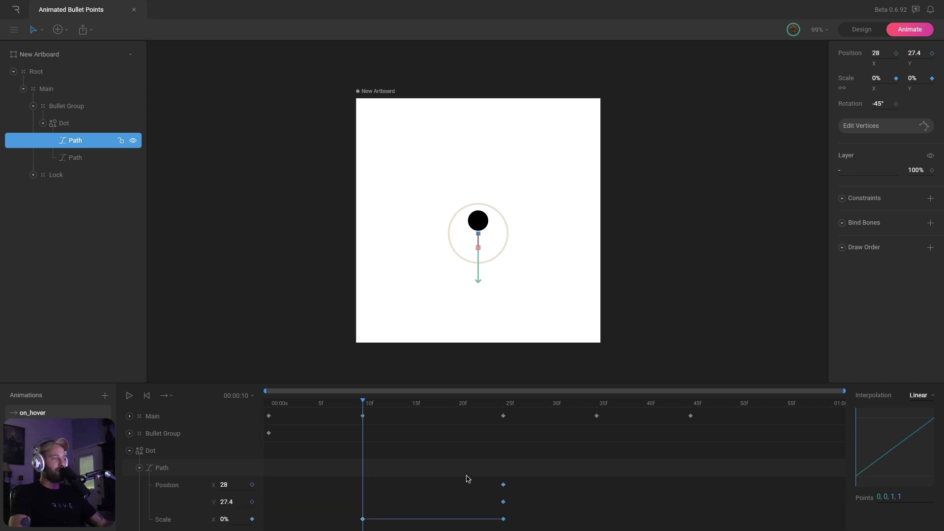
drag(467, 480, 517, 509)
key(Delete)
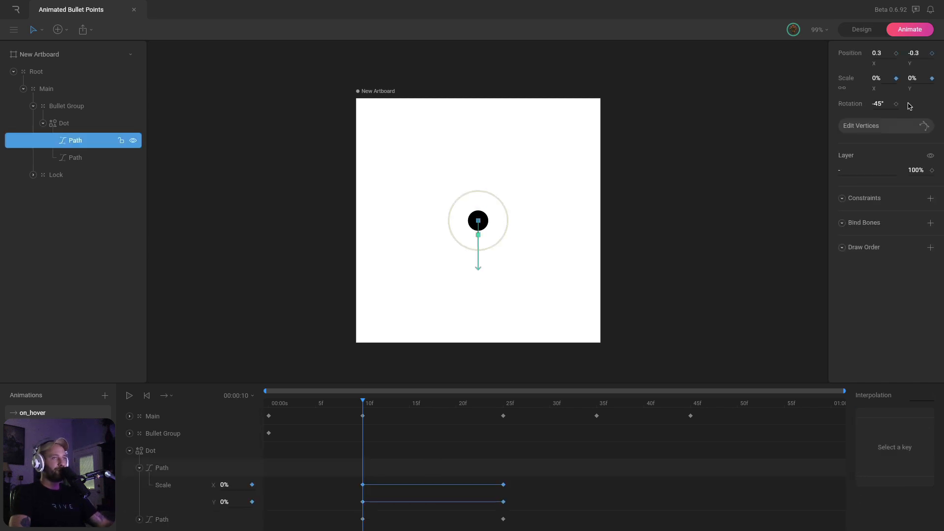
click(896, 53)
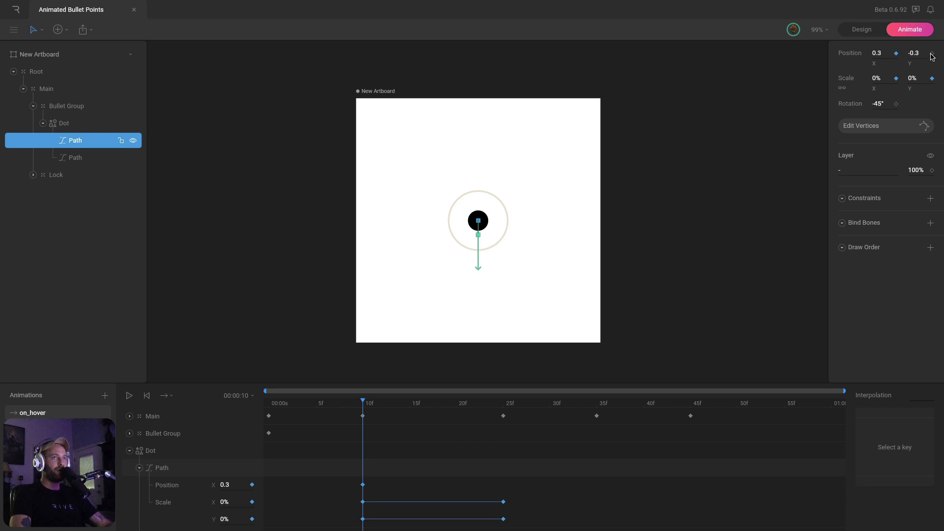
click(932, 54)
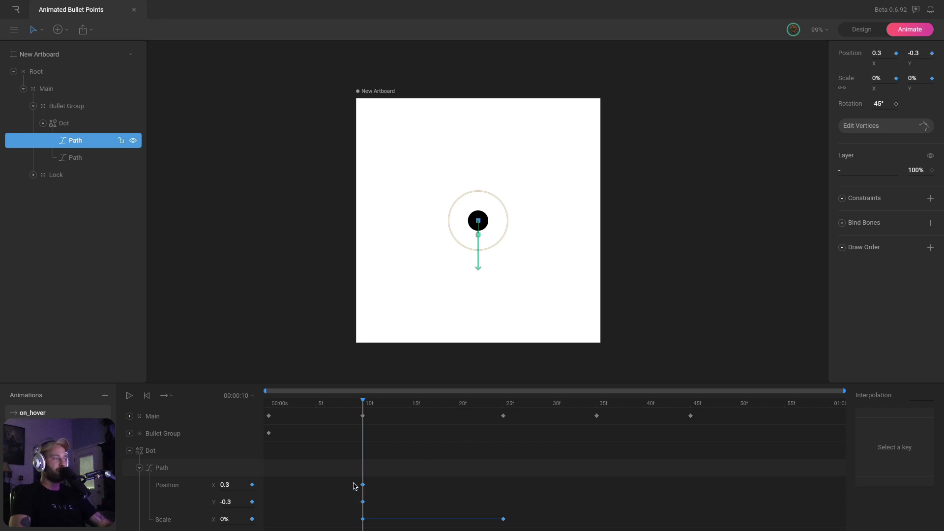
drag(385, 407, 503, 400)
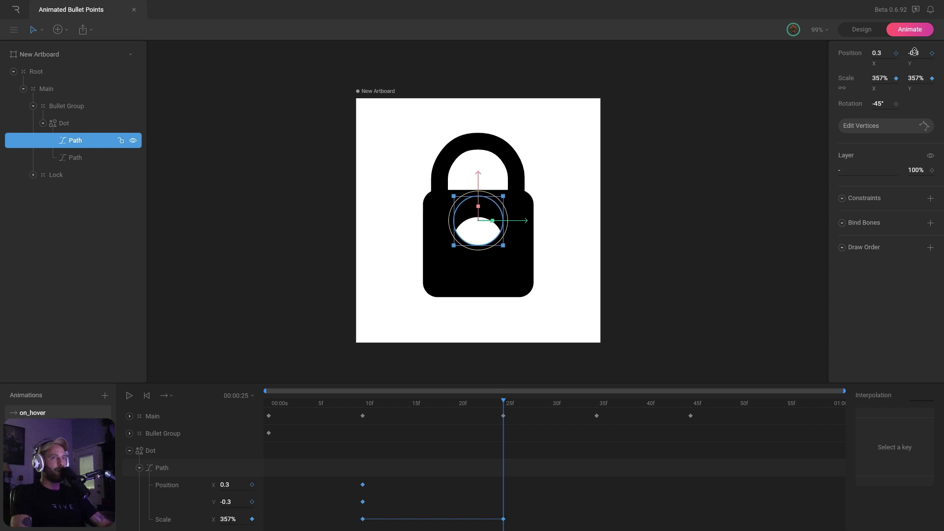
mouse_move(913, 52)
mouse_down()
mouse_move(914, 41)
mouse_move(913, 51)
mouse_up()
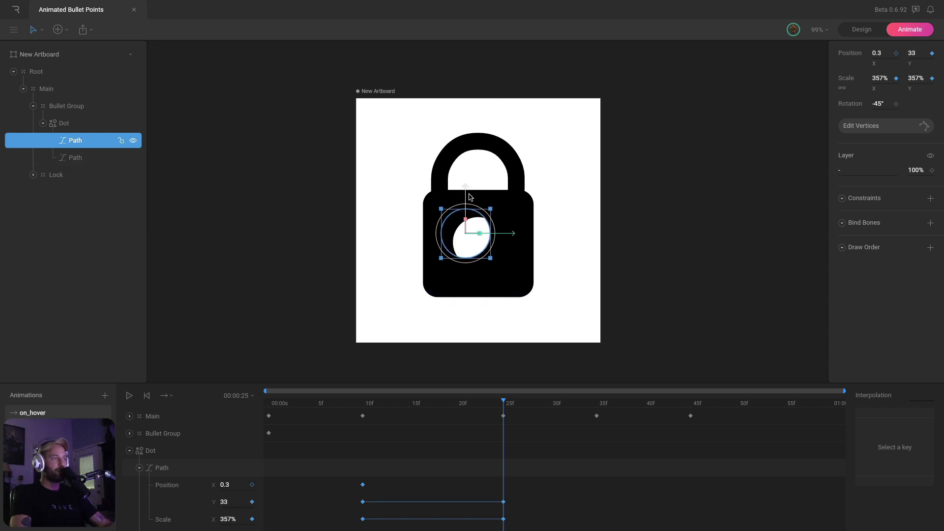
drag(466, 194, 466, 203)
drag(511, 242, 517, 241)
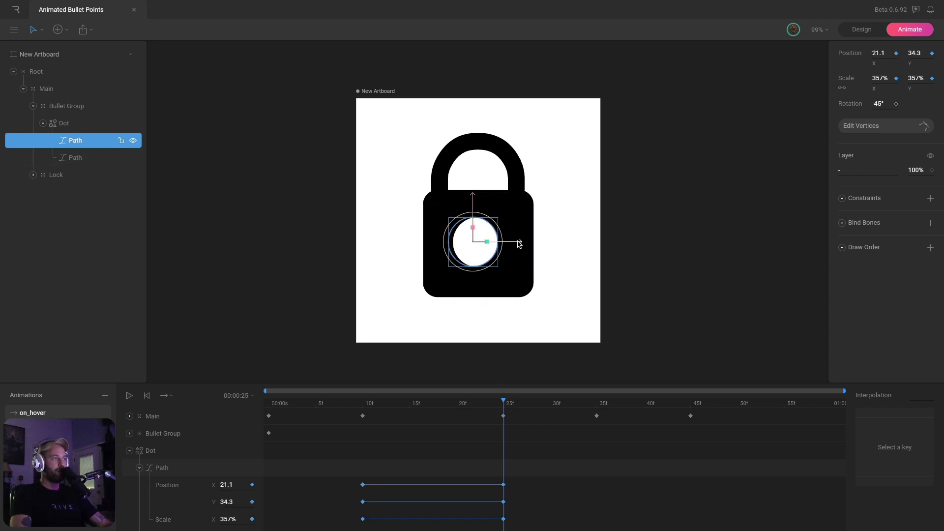
click(494, 404)
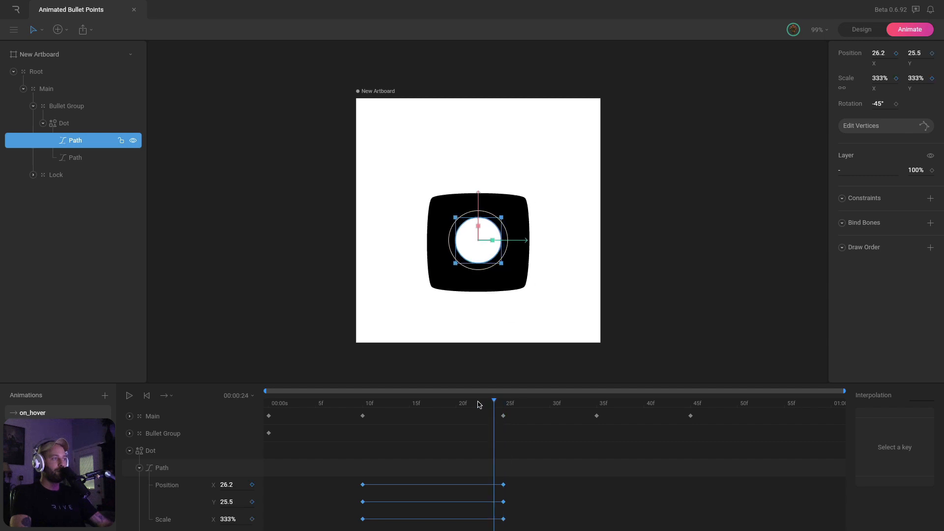
drag(480, 404, 345, 426)
click(130, 450)
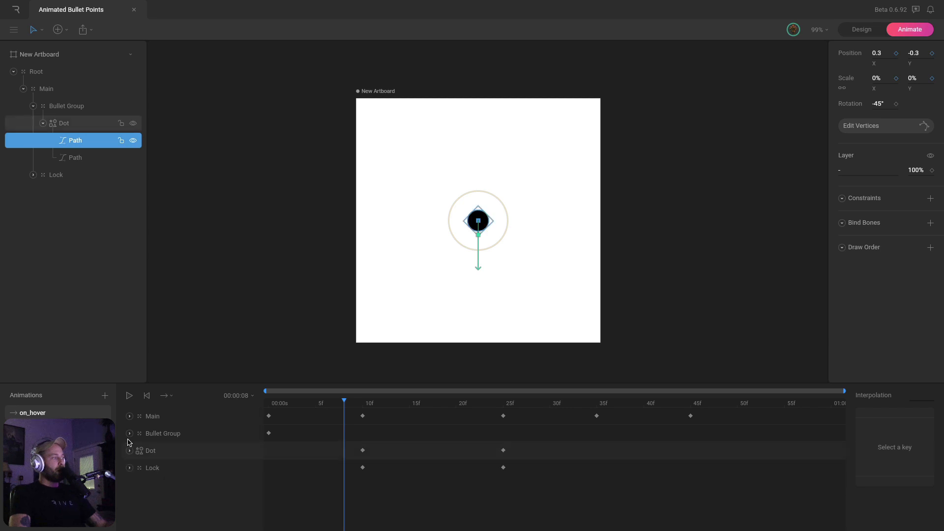
Play on_hover, then give the 10f Dot and Lock keys cubic easing 1, 0, .58, 1
click(700, 262)
key(space)
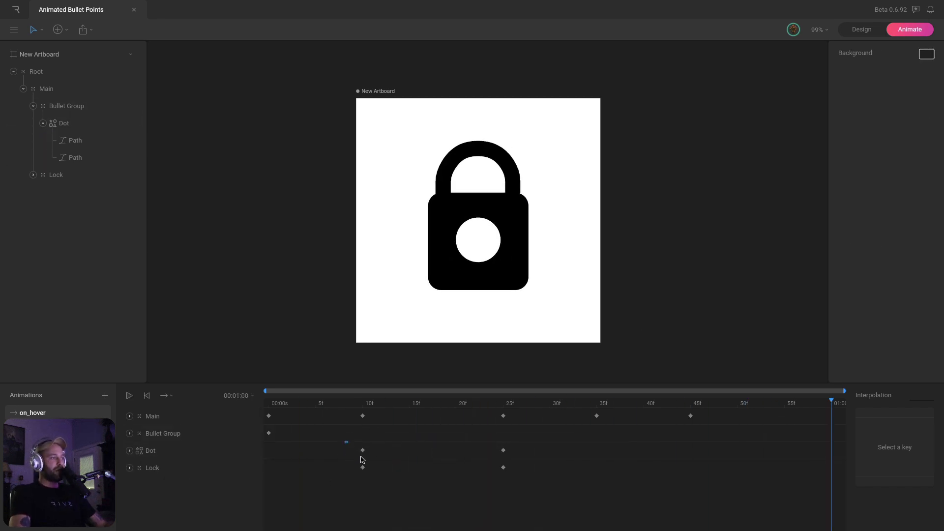
drag(347, 442, 372, 466)
click(164, 454)
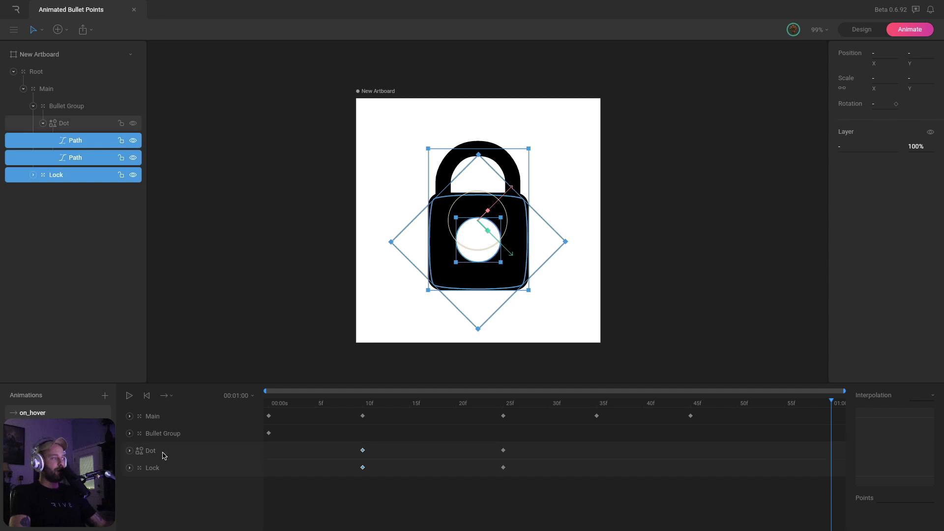
click(196, 469)
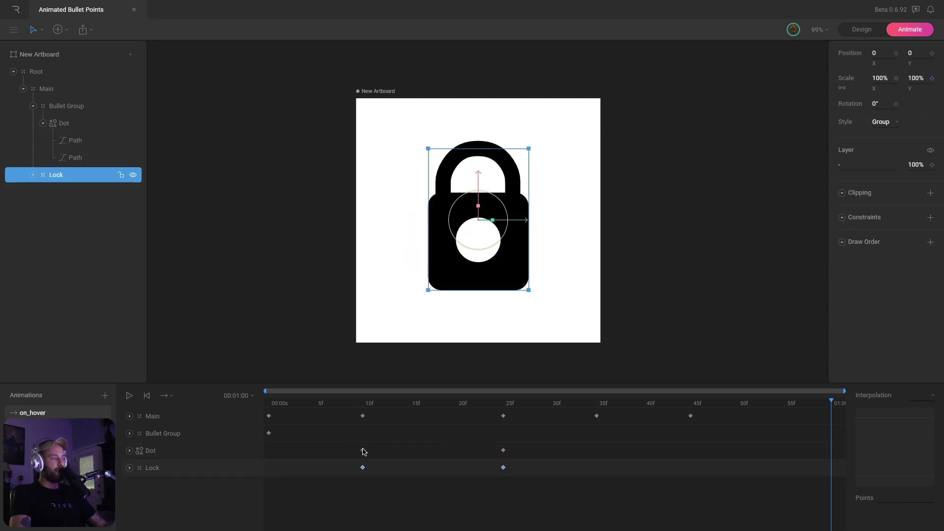
mouse_move(345, 442)
mouse_down()
mouse_move(381, 499)
mouse_move(394, 492)
mouse_up()
click(371, 404)
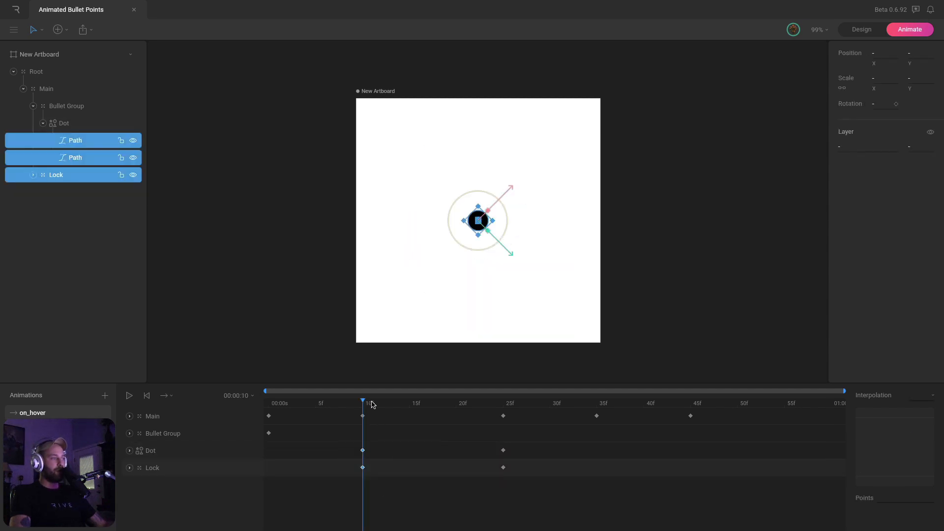
click(363, 415)
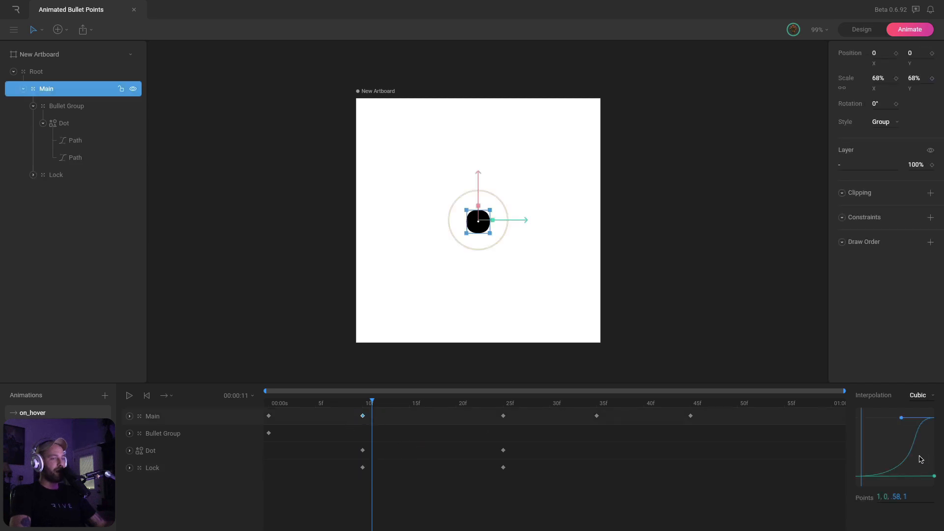
triple_click(905, 495)
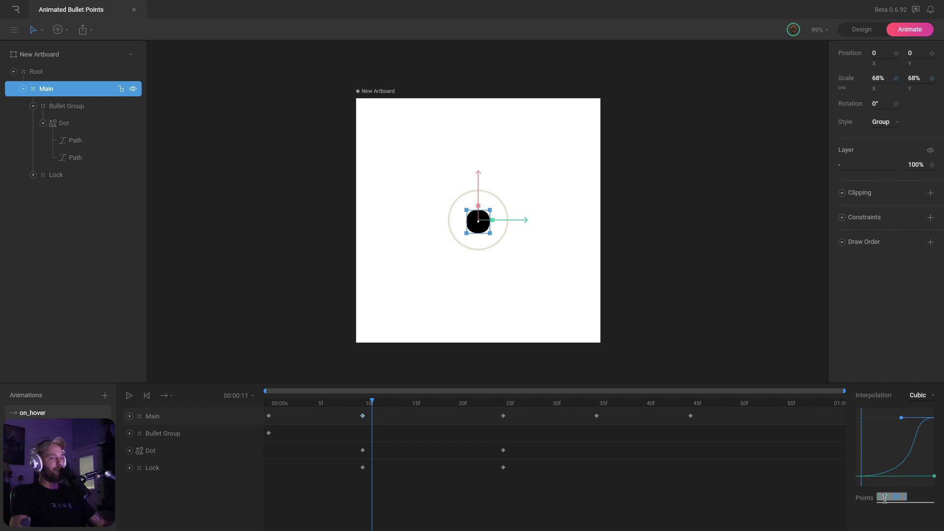
drag(376, 445, 400, 511)
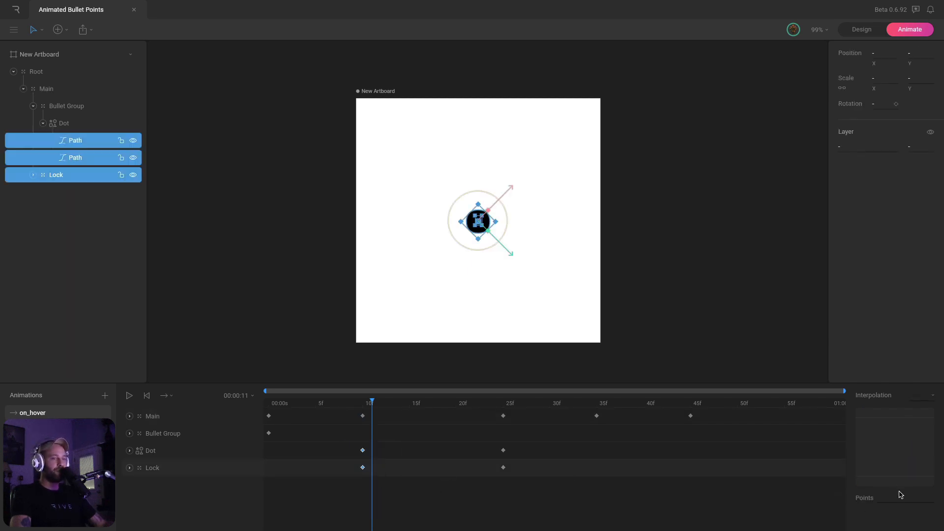
key(Return)
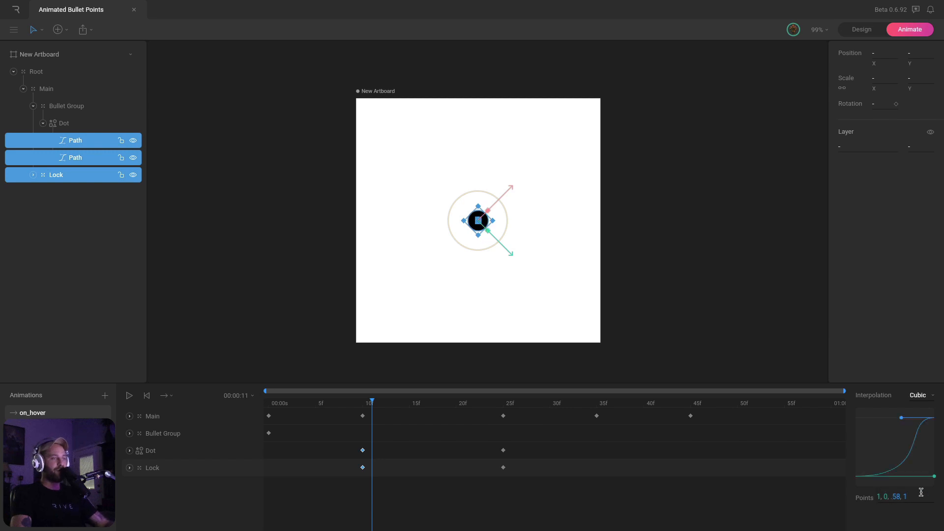
Set the Lock's 10f key to Hold interpolation and replay the on_hover animation
click(665, 285)
key(space)
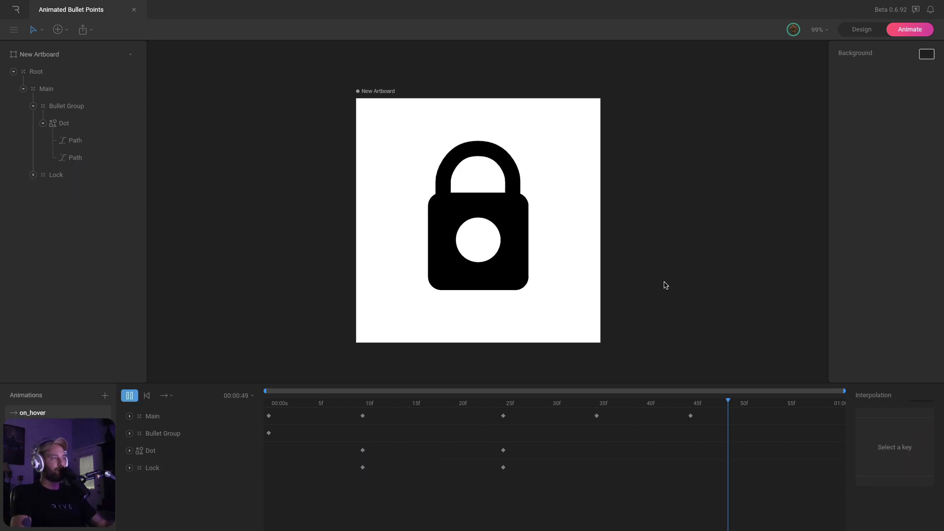
drag(364, 404, 475, 409)
drag(351, 467, 375, 478)
click(139, 468)
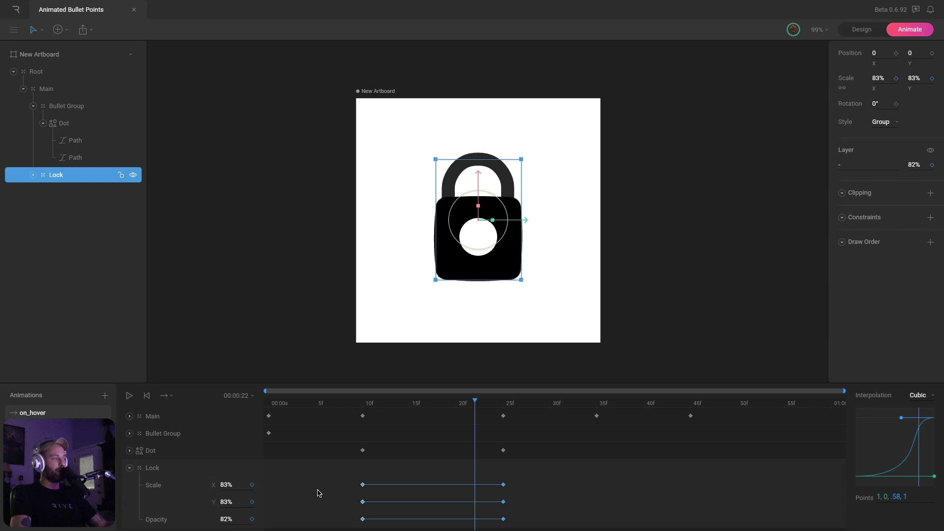
click(922, 399)
click(918, 392)
drag(361, 403, 113, 422)
click(630, 290)
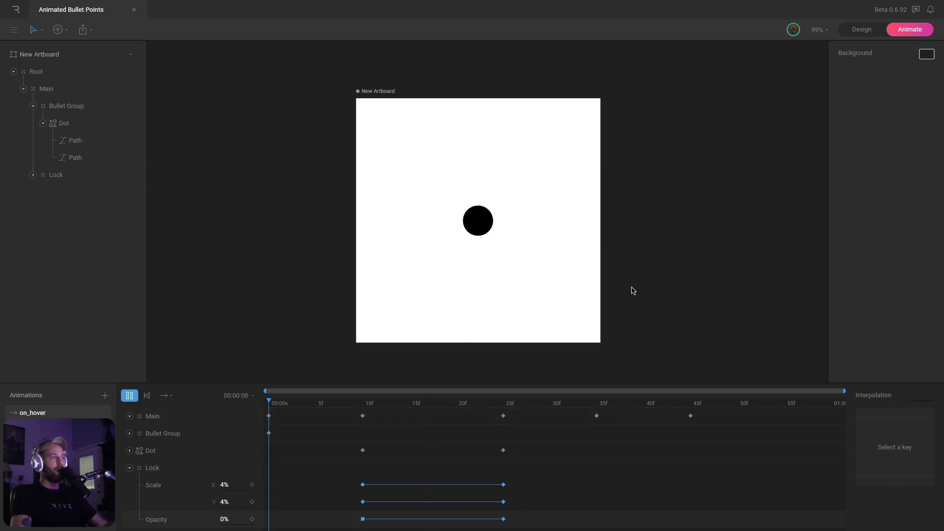
key(space)
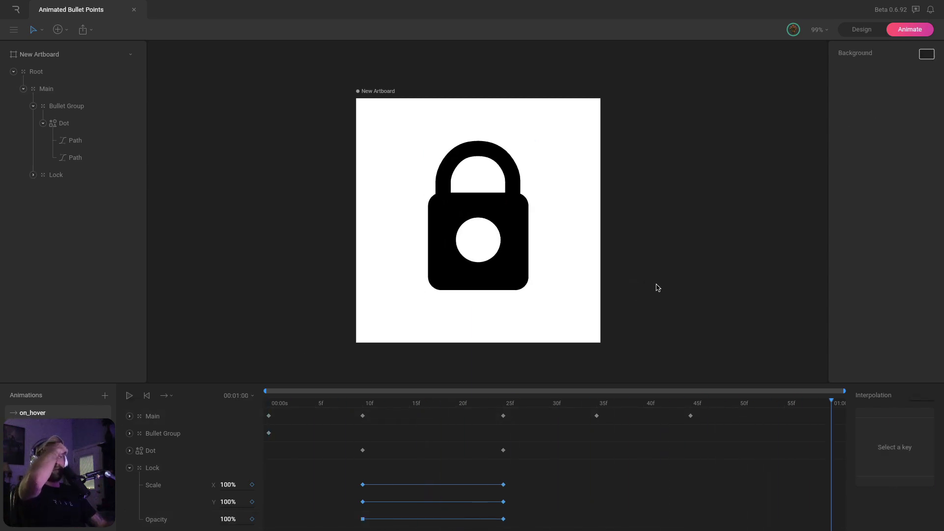
key(space)
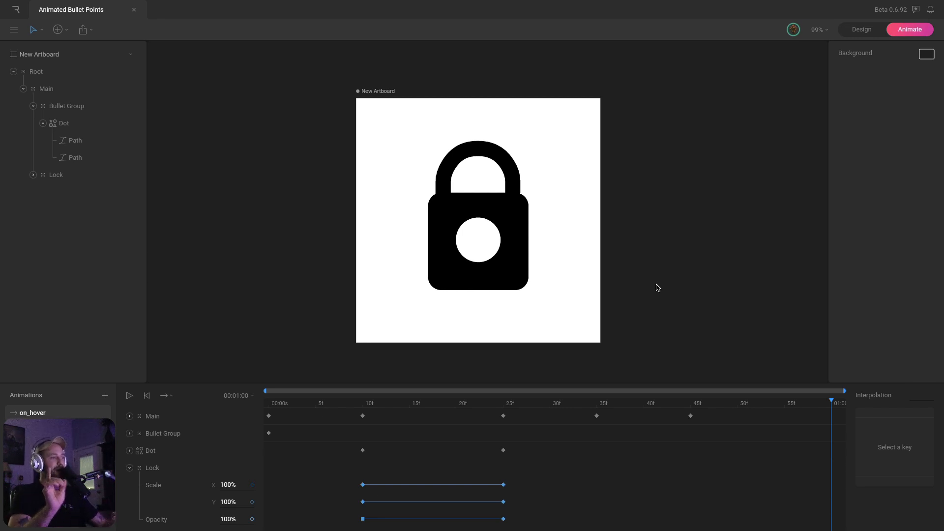
Collapse the Lock and Dot tracks and show the Bullet Group's opacity track at frame 10
click(129, 468)
click(150, 450)
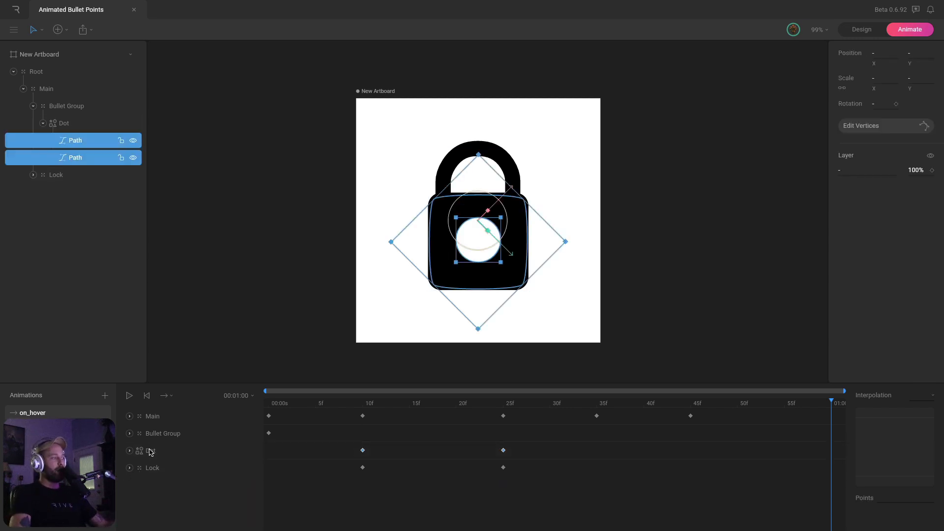
click(363, 403)
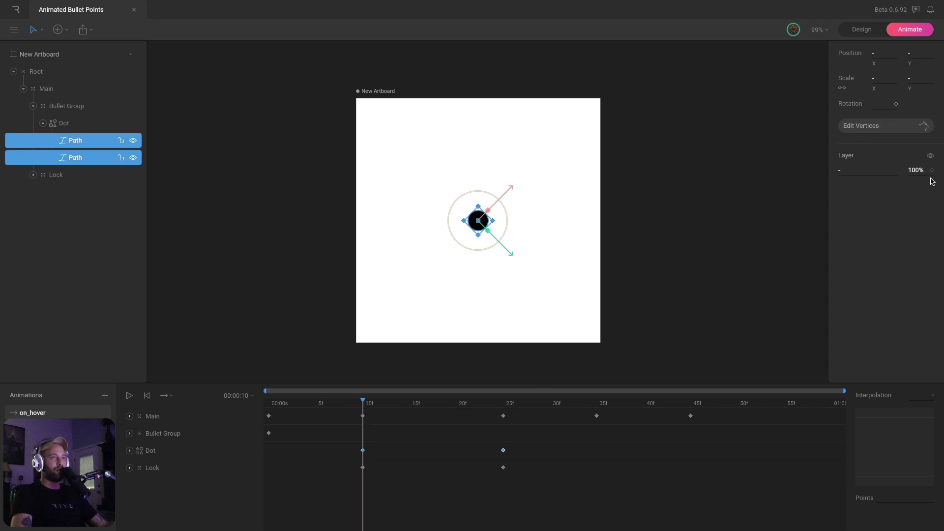
click(129, 451)
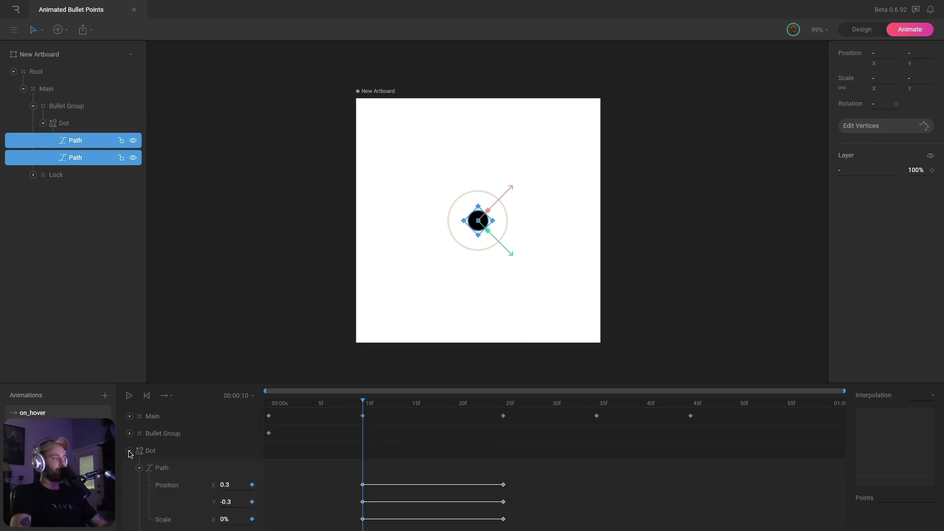
click(129, 451)
click(128, 435)
click(129, 434)
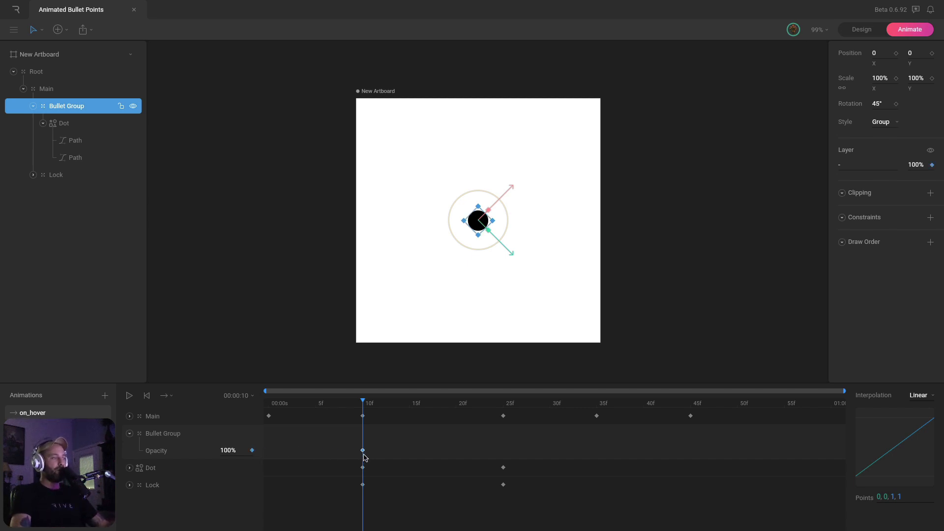
Key Bullet Group opacity to 0% at frame 25 with Hold interpolation
drag(373, 404, 507, 403)
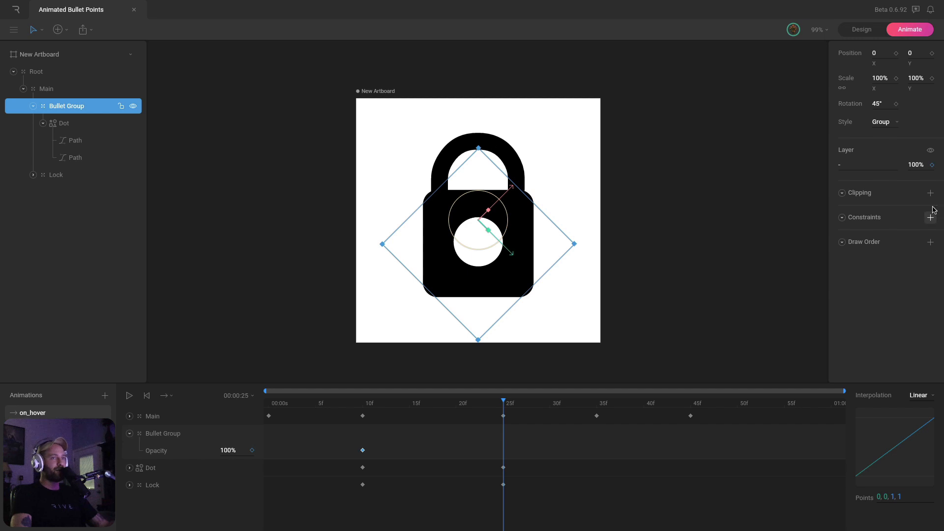
text(0)
key(Return)
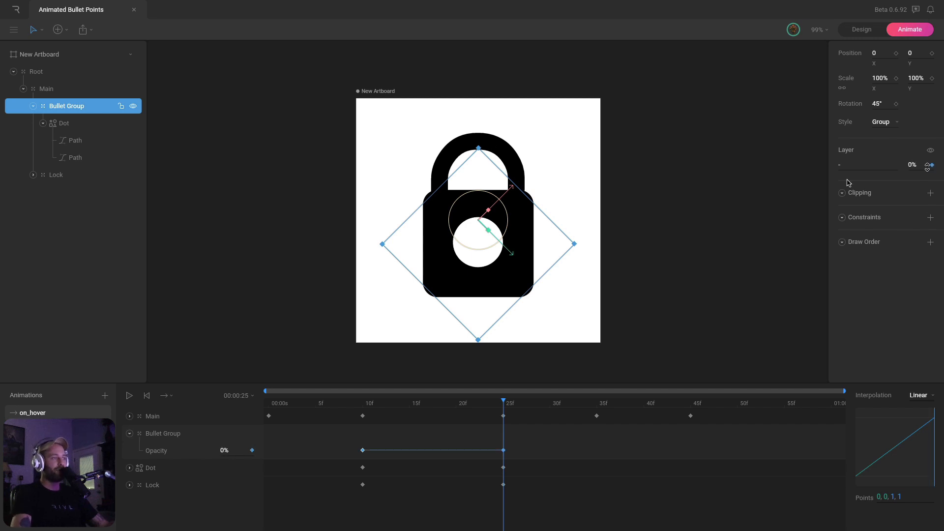
click(909, 397)
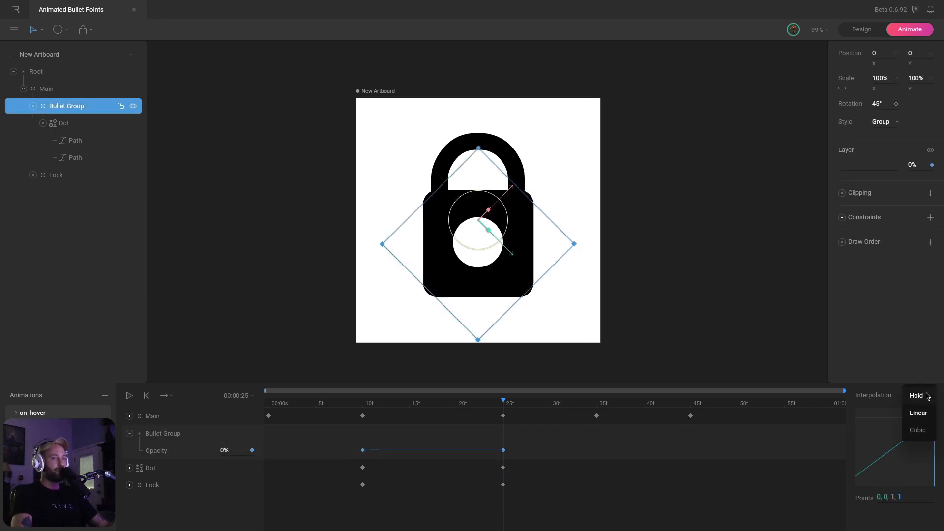
click(923, 396)
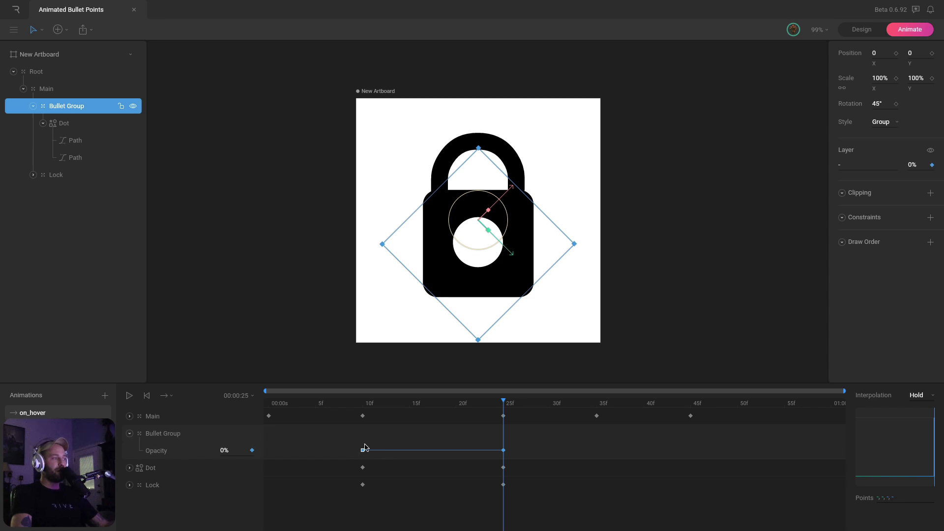
drag(367, 405, 493, 407)
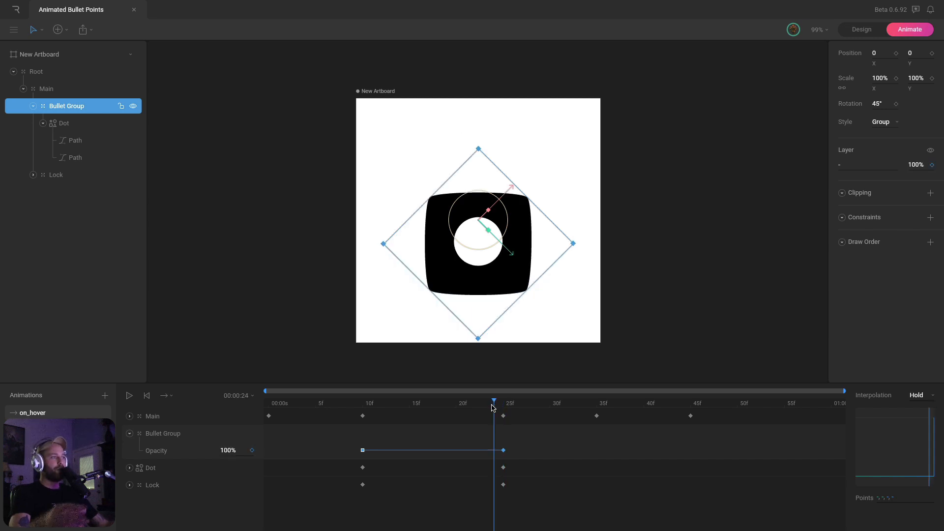
Move the bullet fade-out end to about frame 20 and the lock fade-in end to about frame 22
click(466, 428)
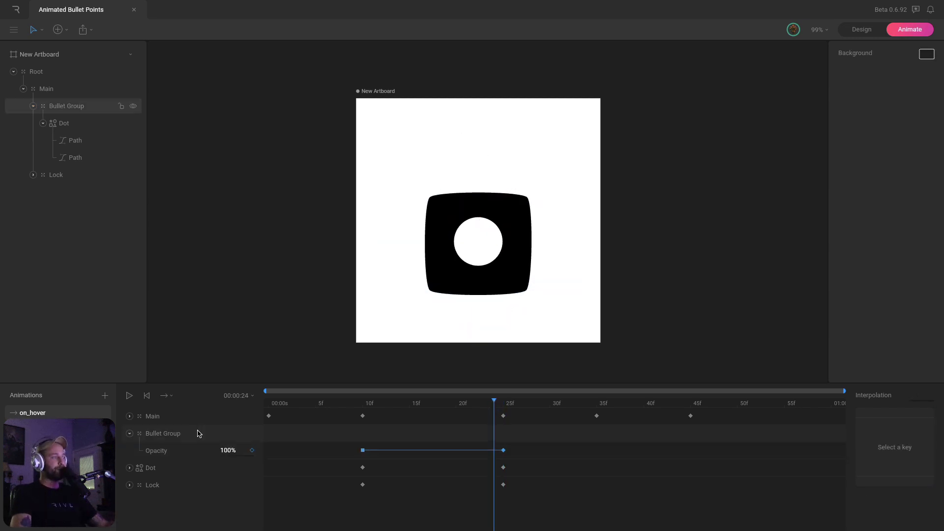
click(129, 433)
click(136, 437)
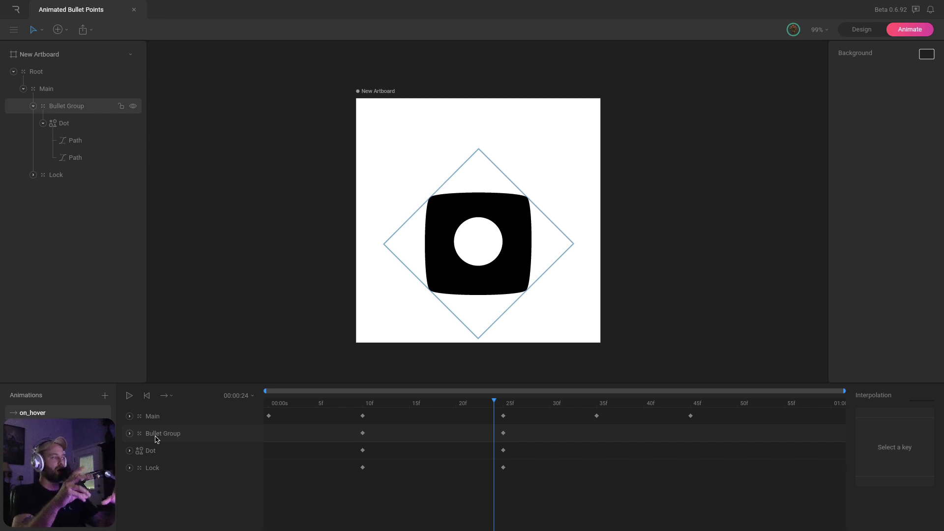
click(130, 434)
click(130, 485)
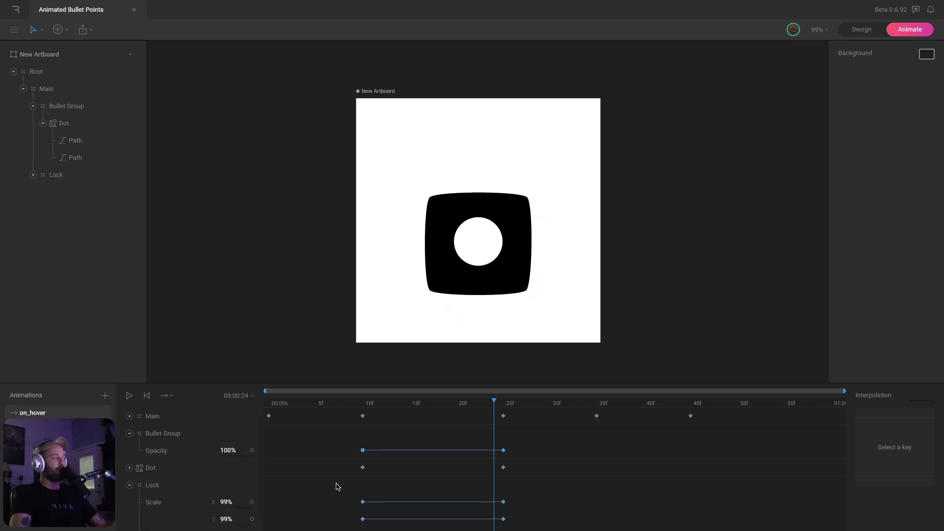
scroll(340, 486, down, 1)
drag(351, 432, 524, 444)
drag(347, 518, 513, 524)
click(513, 520)
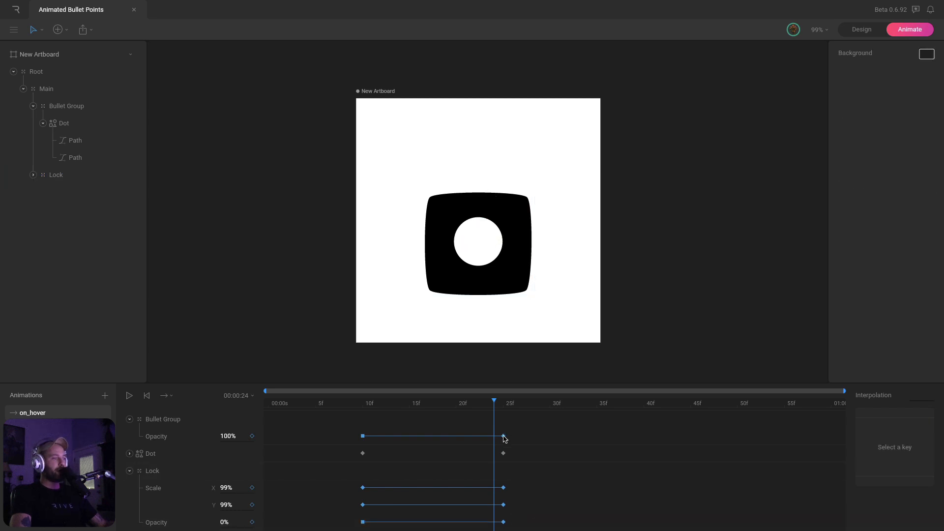
drag(503, 436, 462, 438)
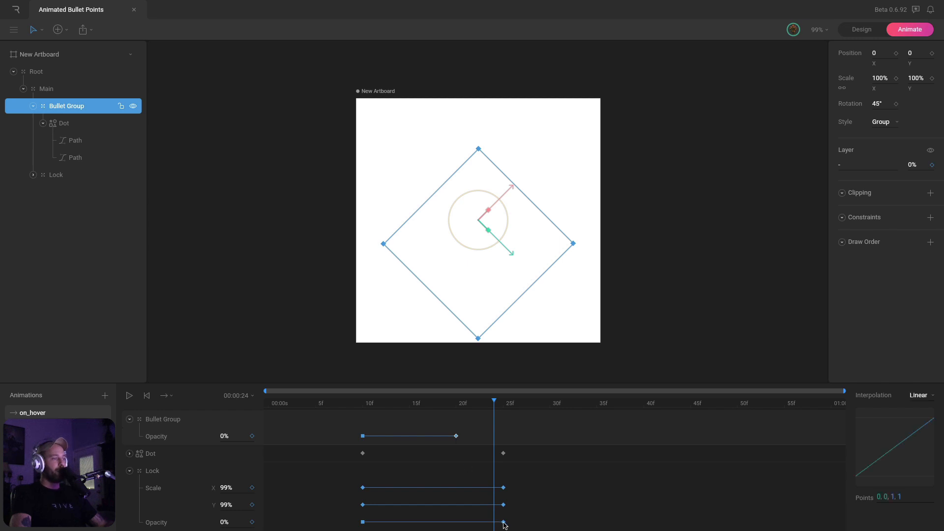
drag(504, 525, 477, 525)
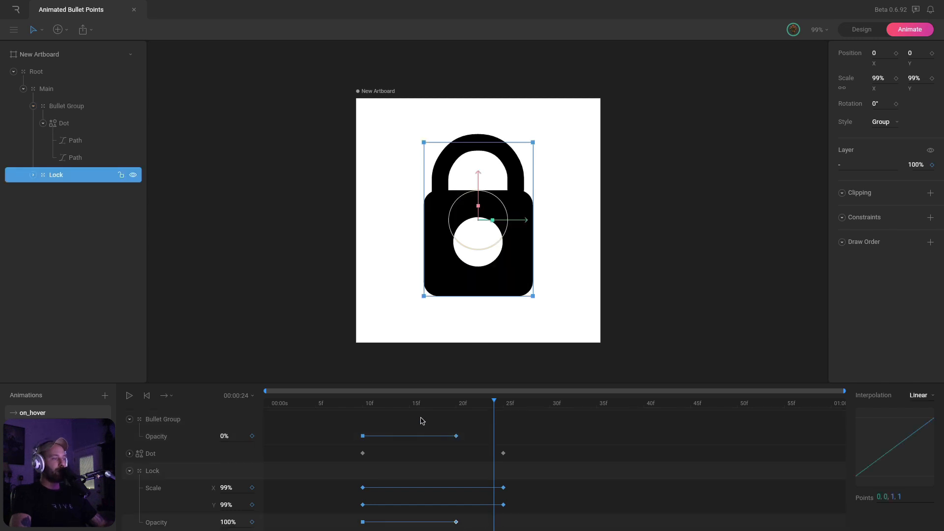
Scrub the transition, pull the lock's full opacity to frame 19 and the bullet fade-out to about 21
drag(370, 408, 452, 402)
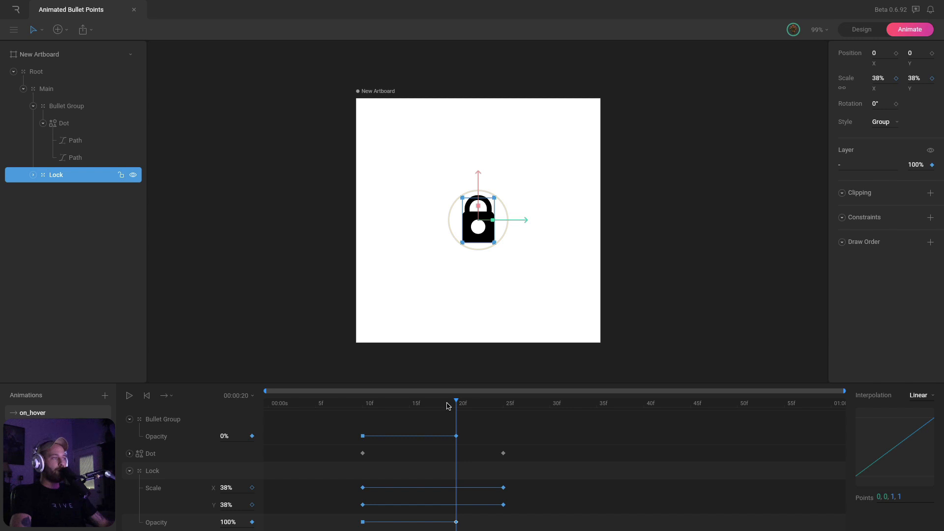
mouse_move(447, 406)
mouse_down()
mouse_move(436, 405)
mouse_move(446, 406)
mouse_up()
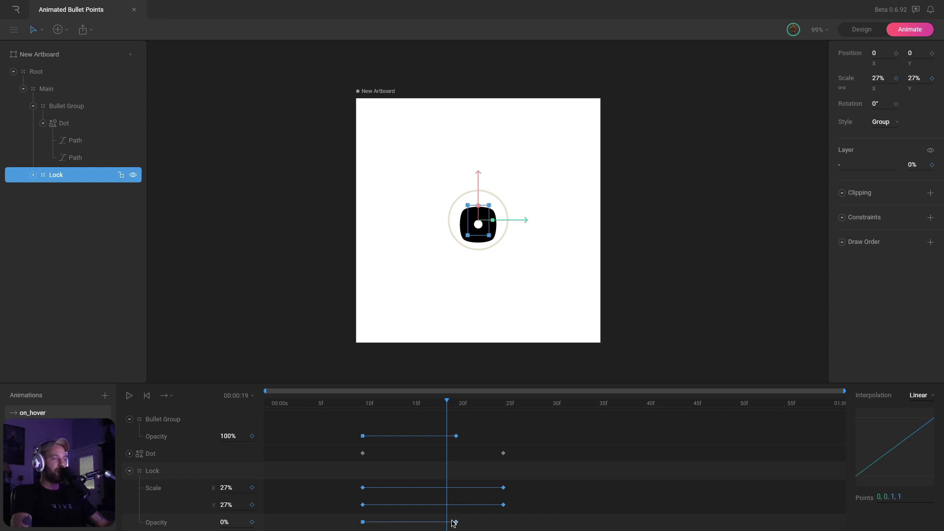
drag(456, 522, 450, 523)
drag(362, 402, 478, 407)
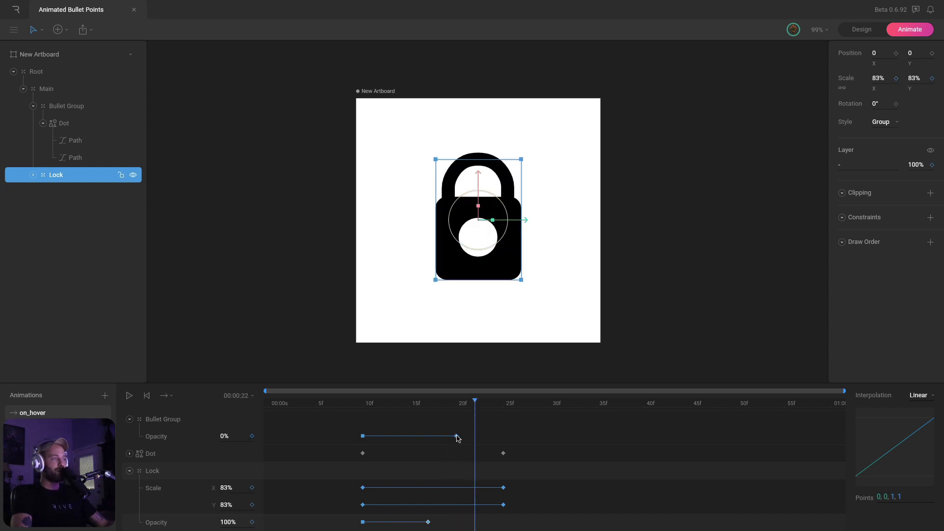
drag(457, 437, 363, 404)
click(288, 422)
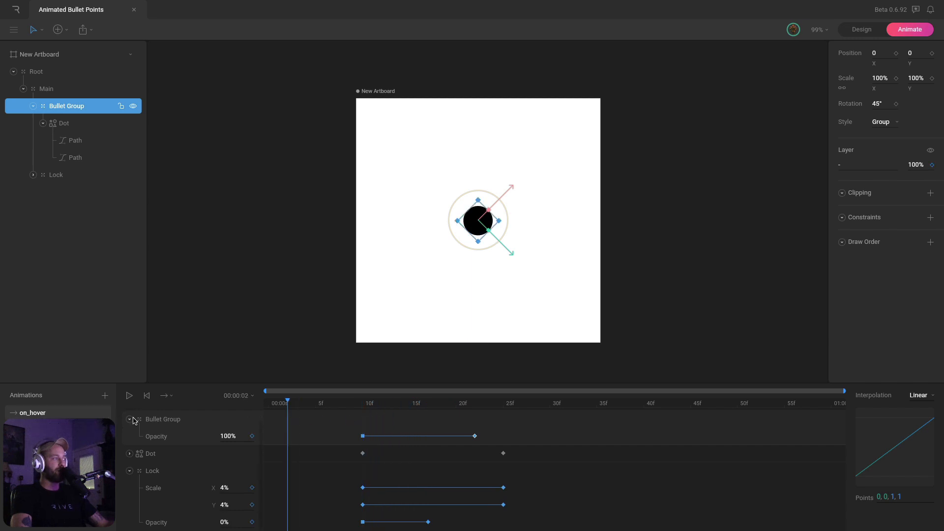
click(131, 419)
click(130, 468)
drag(280, 403, 259, 401)
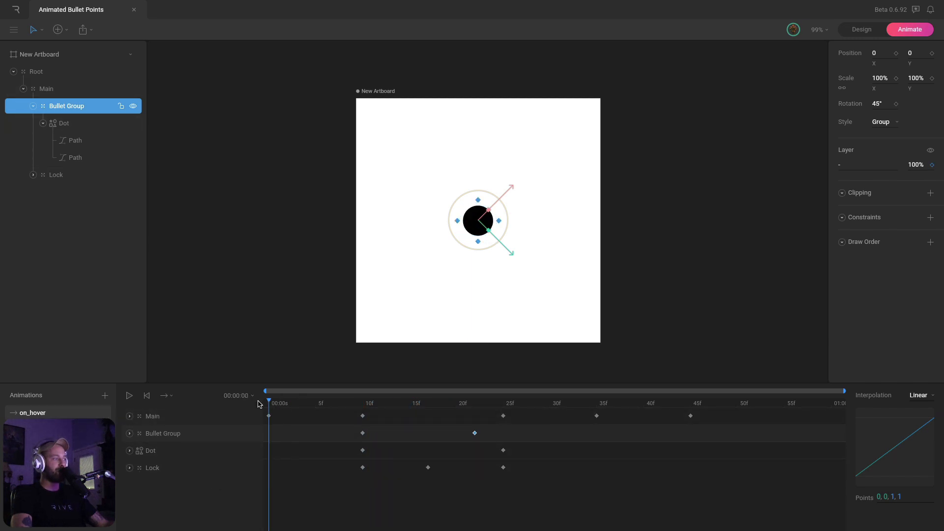
click(233, 296)
key(space)
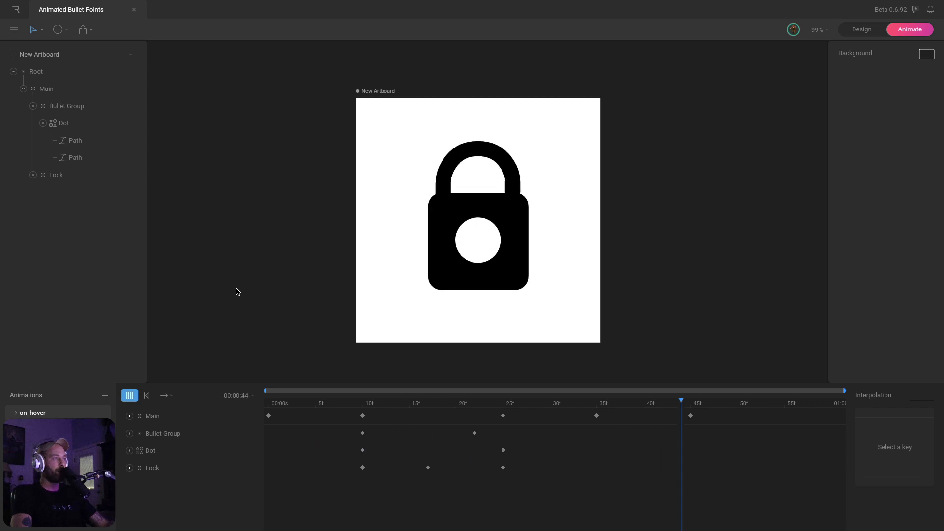
key(space)
key(space)
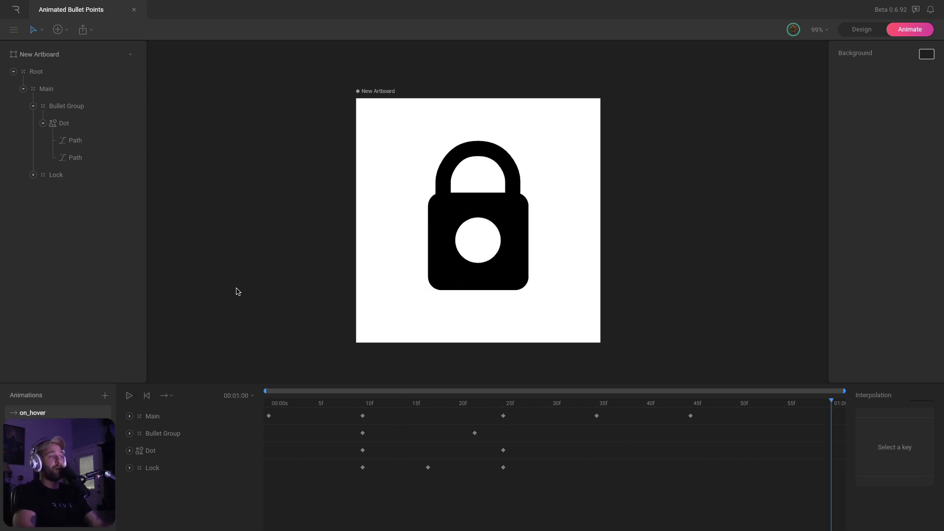
click(361, 402)
click(191, 455)
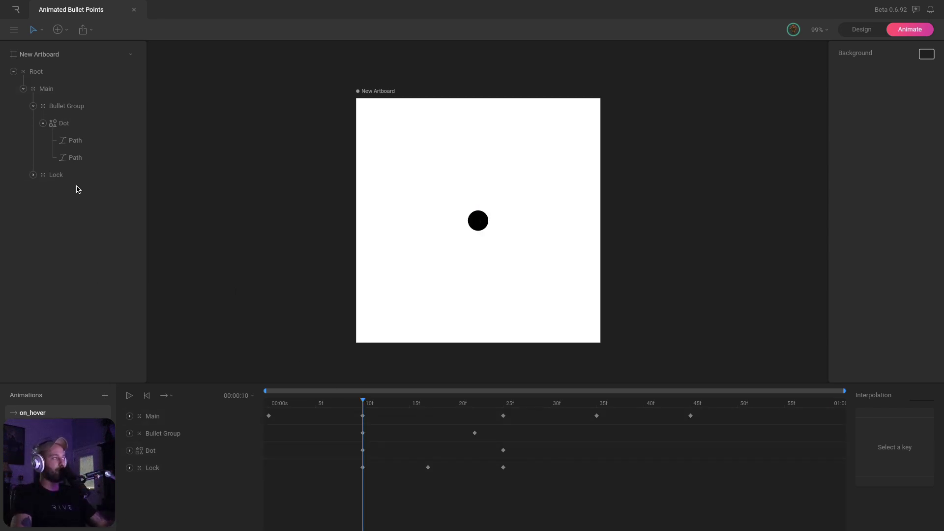
Key the Custom Shape shackle's Y position at 10f, raise it at 25f and settle it at 35f
click(52, 123)
click(43, 123)
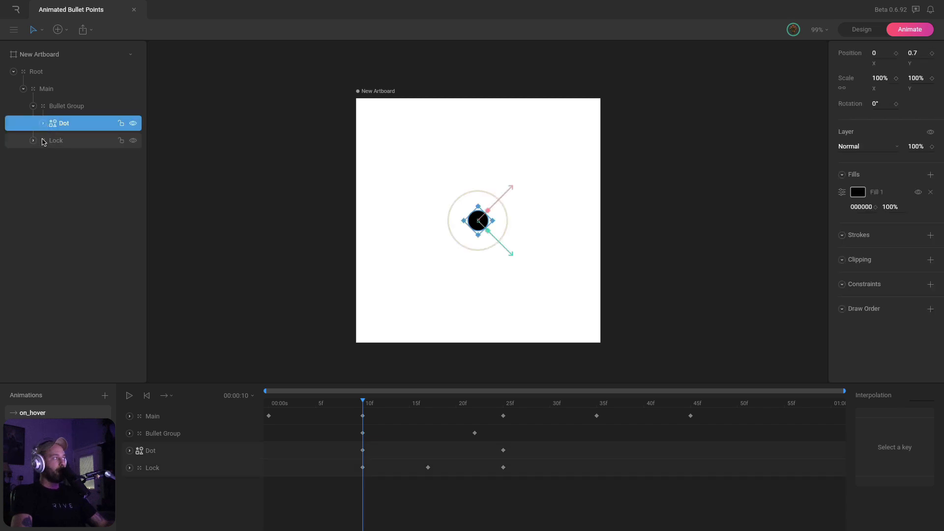
click(43, 141)
click(33, 141)
click(84, 175)
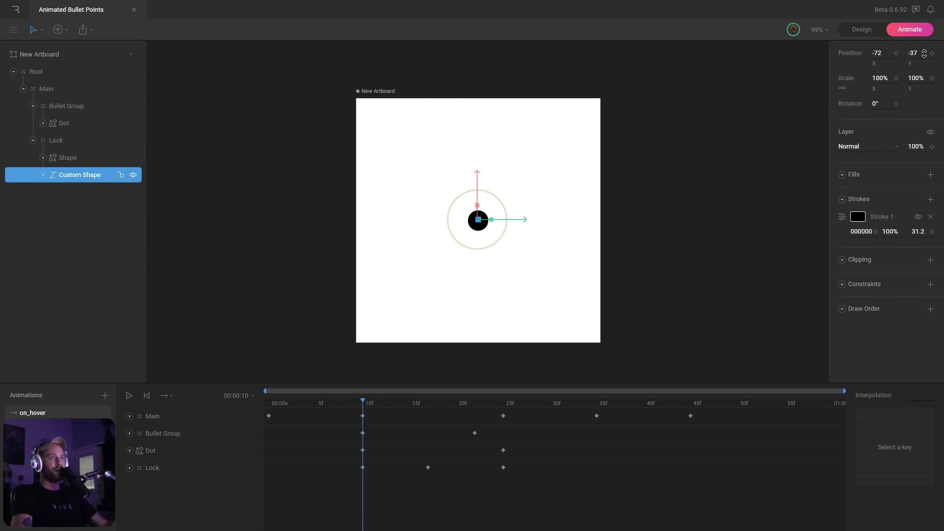
click(931, 53)
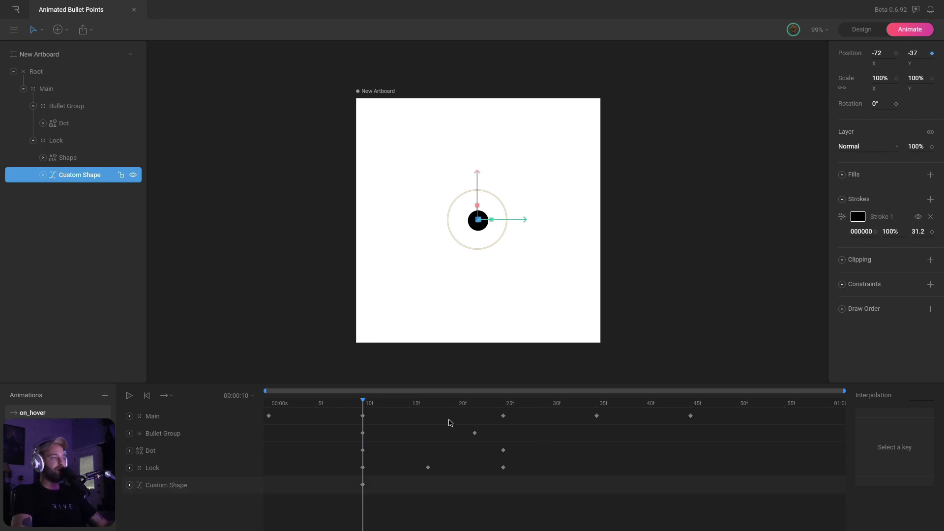
drag(376, 406, 499, 414)
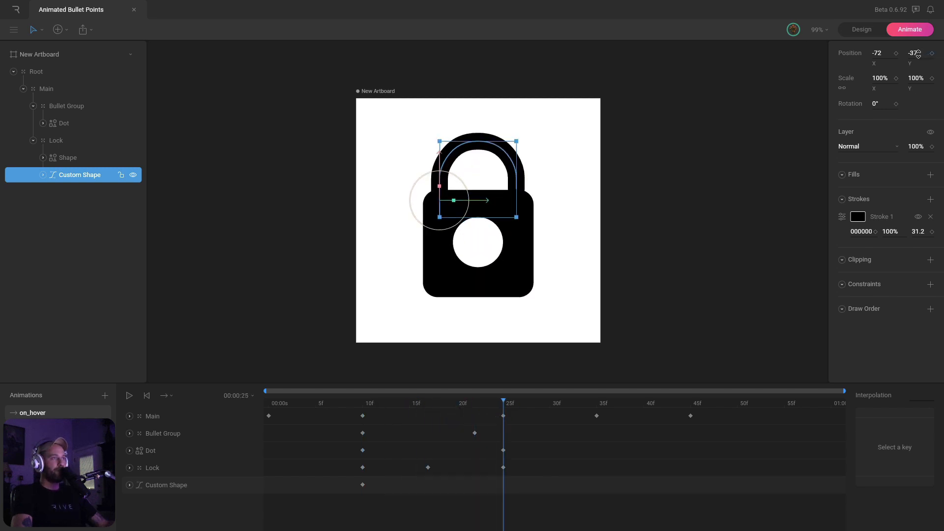
drag(918, 55, 920, 64)
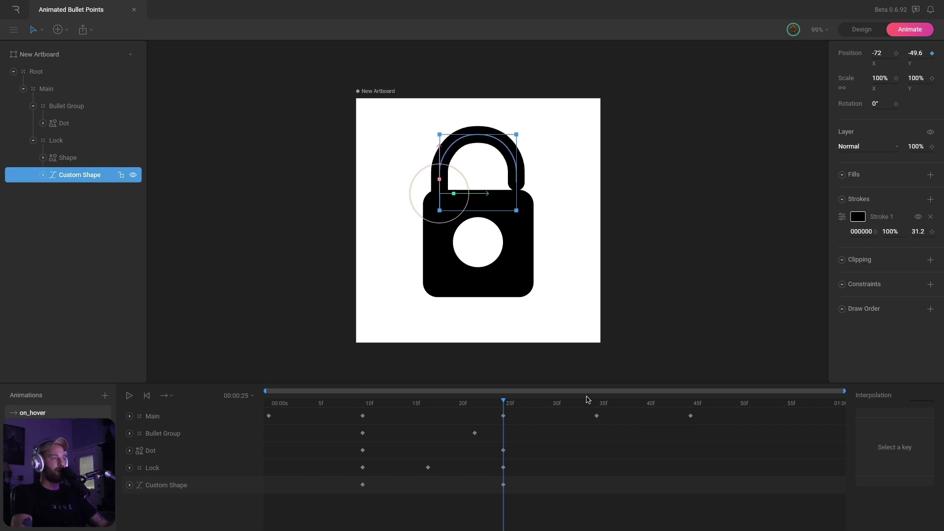
drag(513, 405, 596, 412)
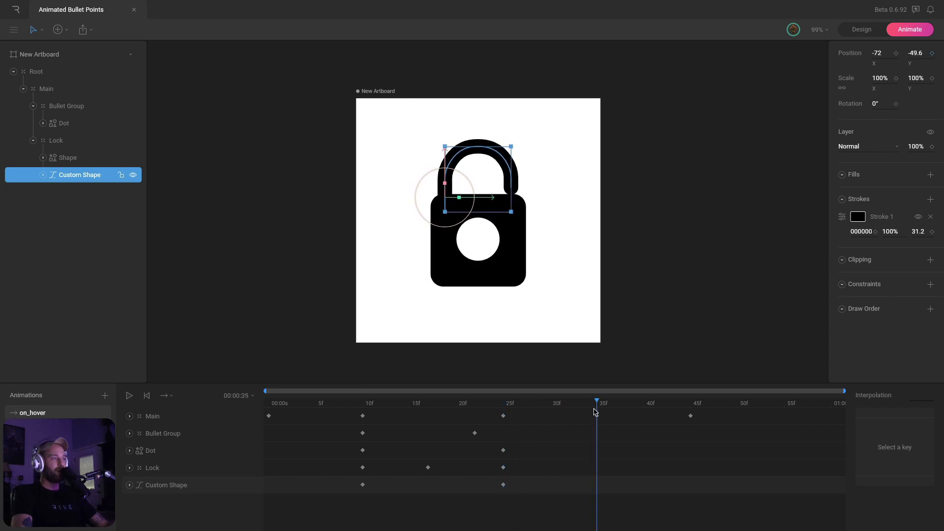
drag(915, 53, 915, 51)
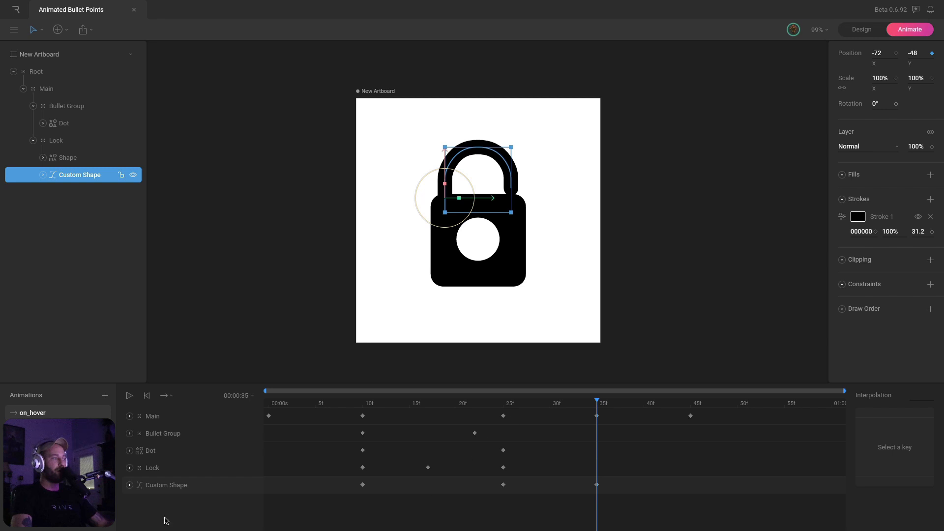
Give all three shackle keyframes Cubic interpolation, then deselect the shackle
click(362, 485)
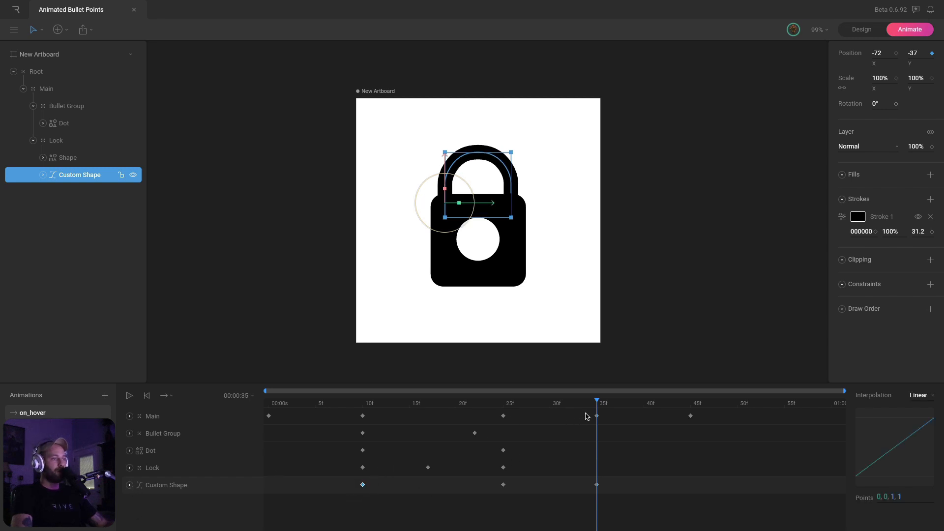
drag(604, 404, 361, 412)
drag(615, 509, 345, 480)
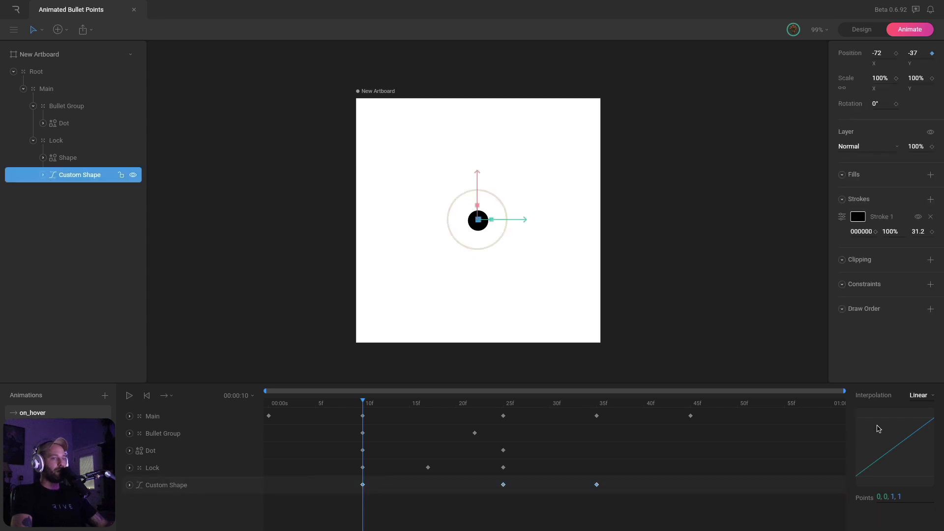
click(919, 395)
click(918, 428)
click(363, 416)
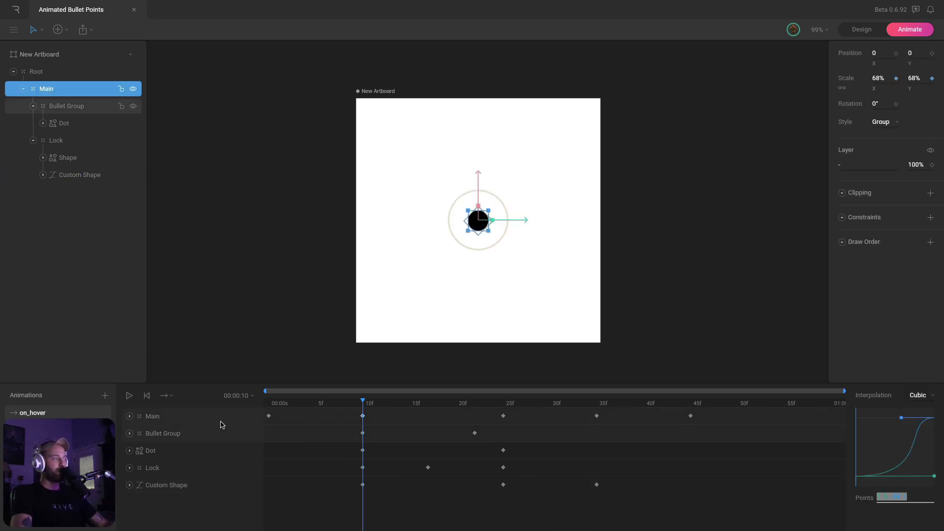
click(362, 485)
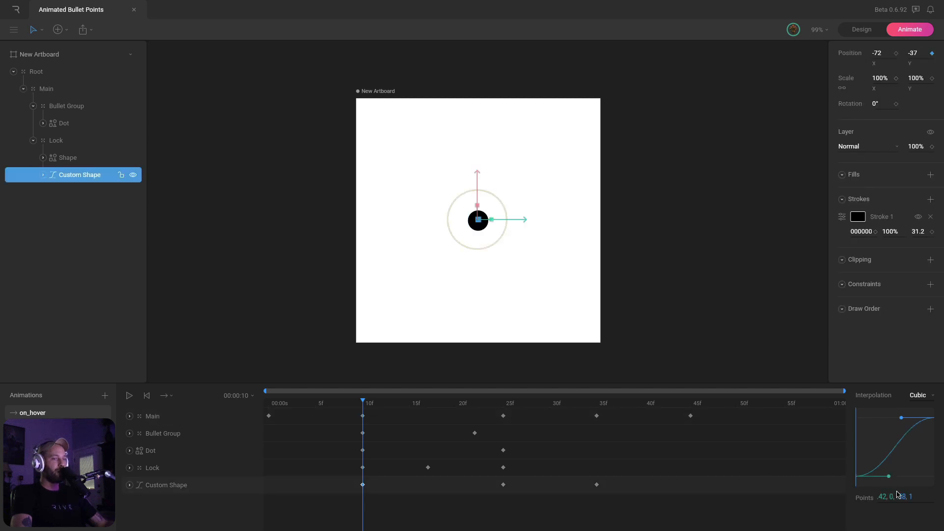
click(683, 278)
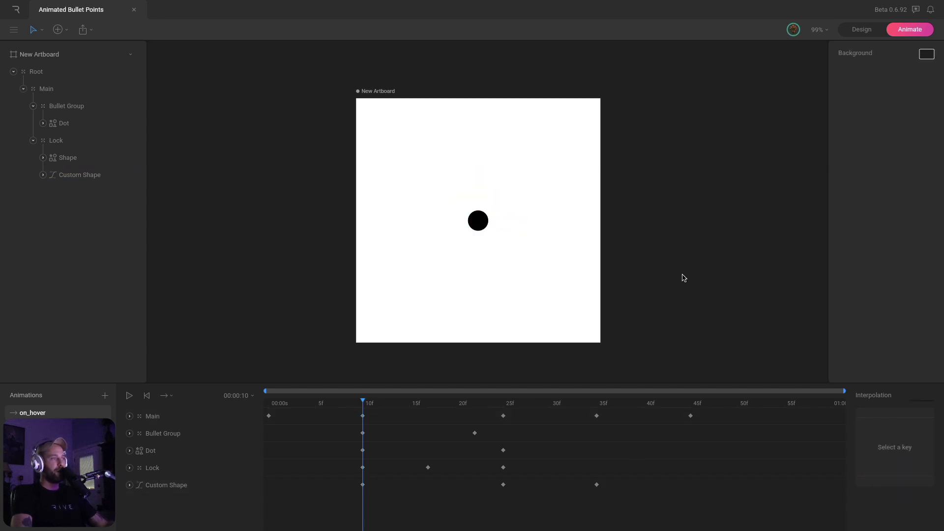
Scrub to 25f and raise the shackle's Position Y to about -76.8
key(space)
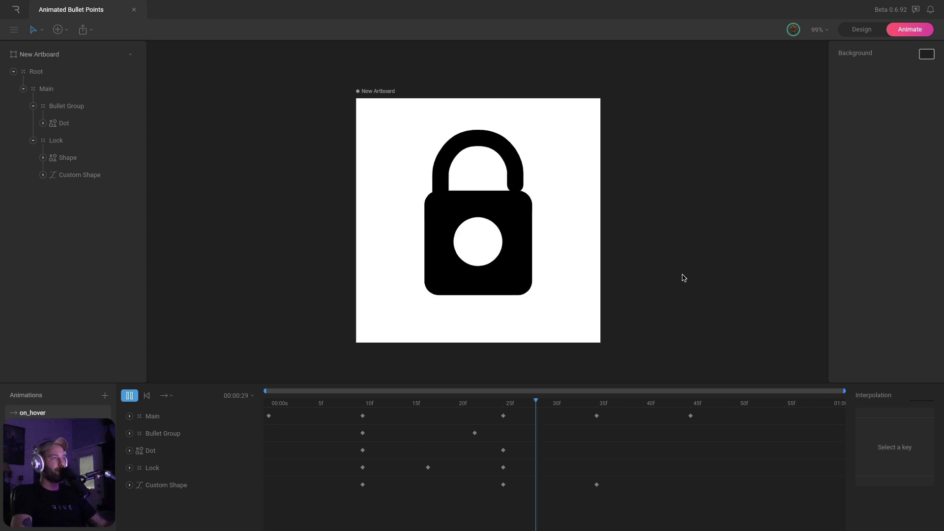
key(space)
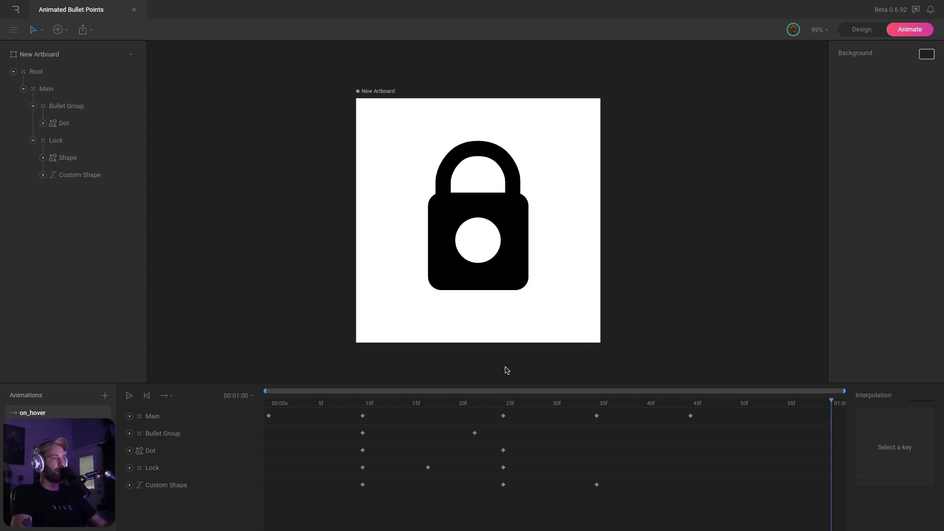
drag(342, 403, 501, 404)
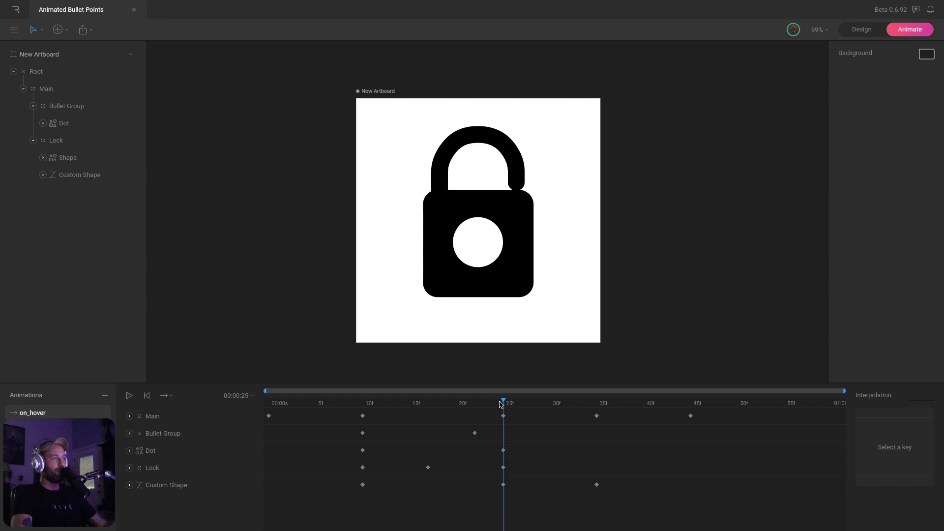
click(478, 136)
drag(915, 54, 915, 72)
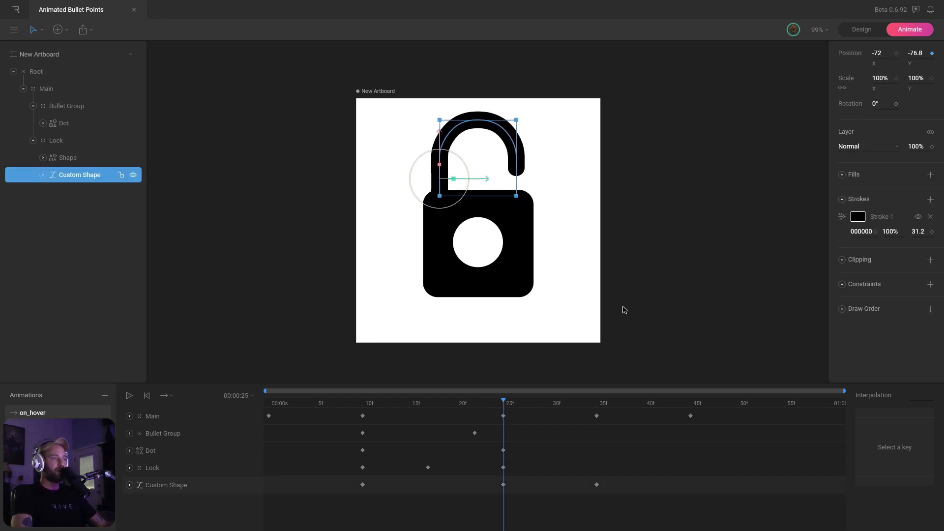
Replay on_hover to preview the shackle popping open higher and closing
drag(481, 410, 337, 416)
click(681, 219)
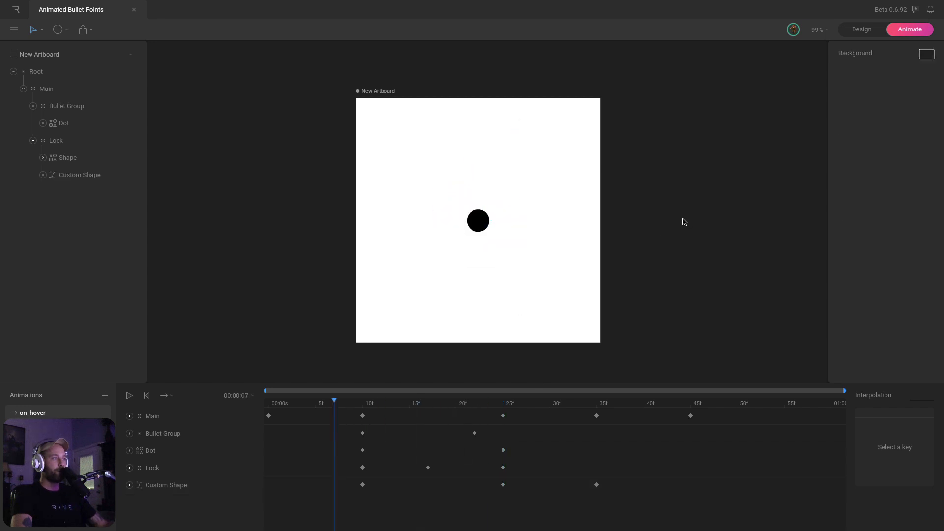
key(space)
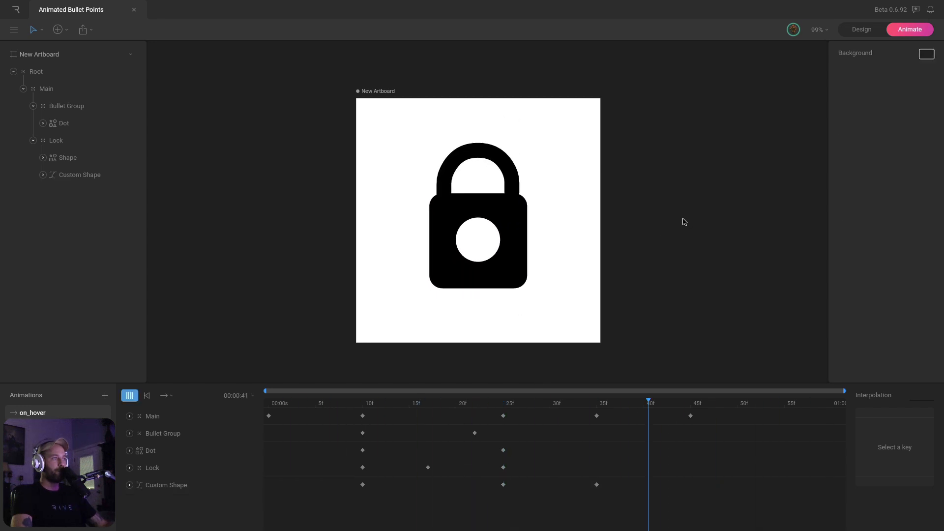
drag(547, 407, 354, 407)
key(space)
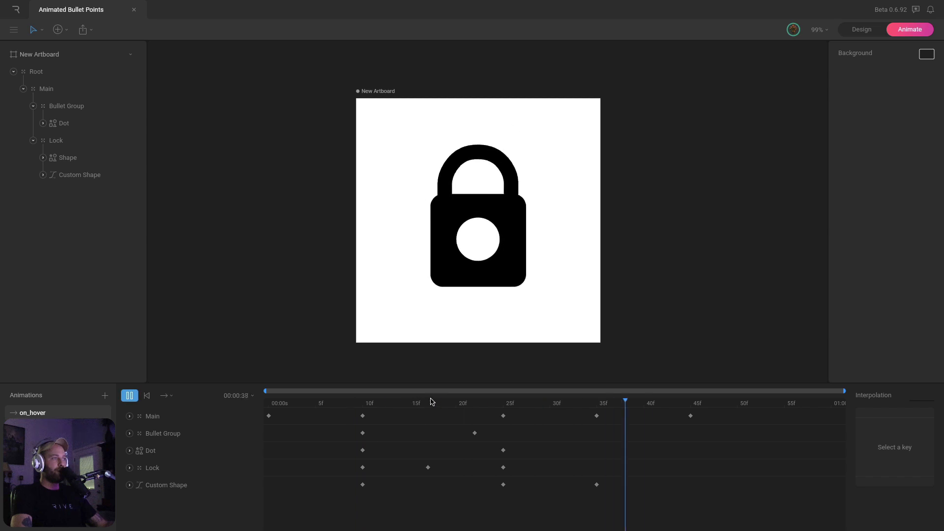
drag(504, 407, 595, 404)
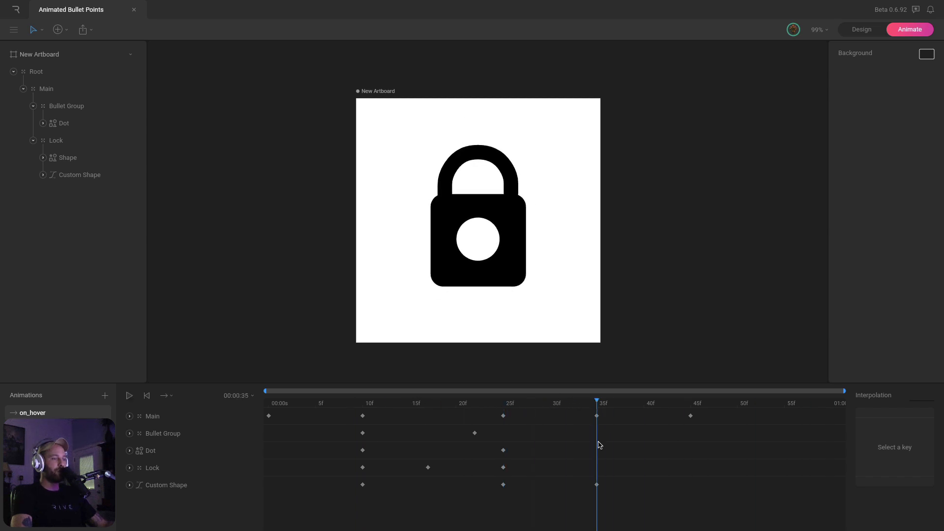
Move the shackle's closing key to 45f and key Position Y down to -16.9 at 35f
drag(598, 486, 645, 485)
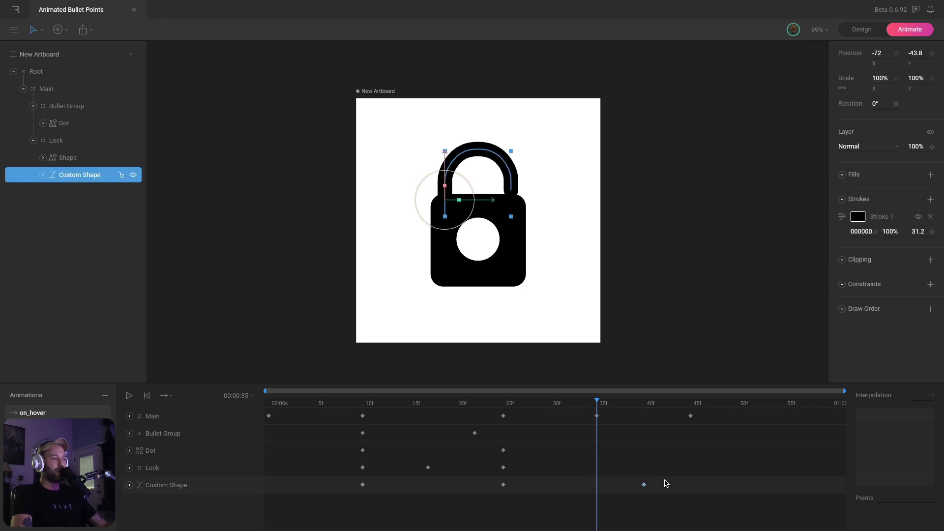
click(691, 485)
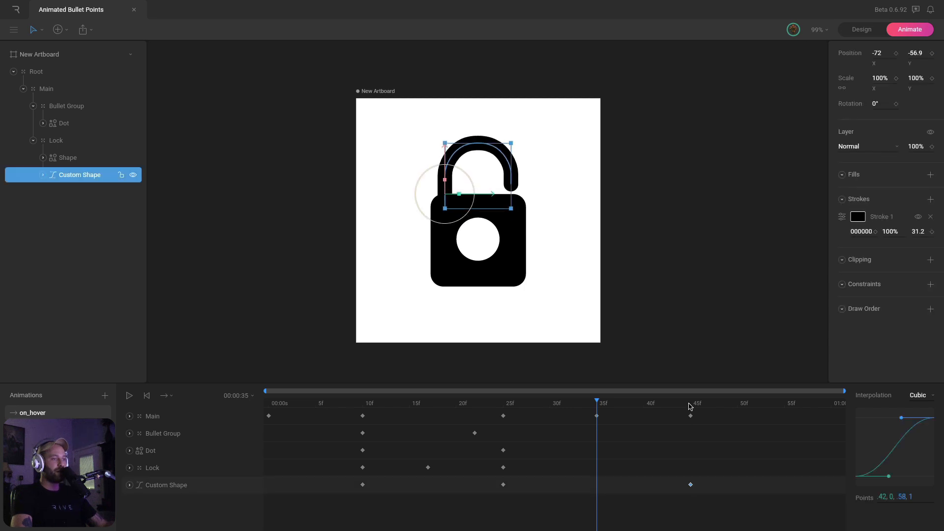
drag(689, 404, 597, 407)
drag(915, 53, 913, 36)
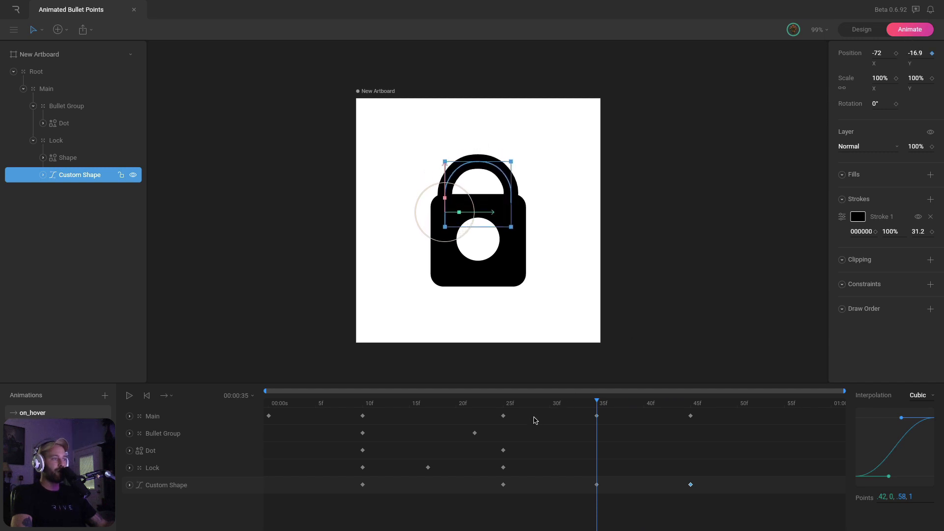
Set the shackle's 35f keyframe interpolation to Cubic
click(363, 416)
drag(363, 404, 585, 407)
click(596, 484)
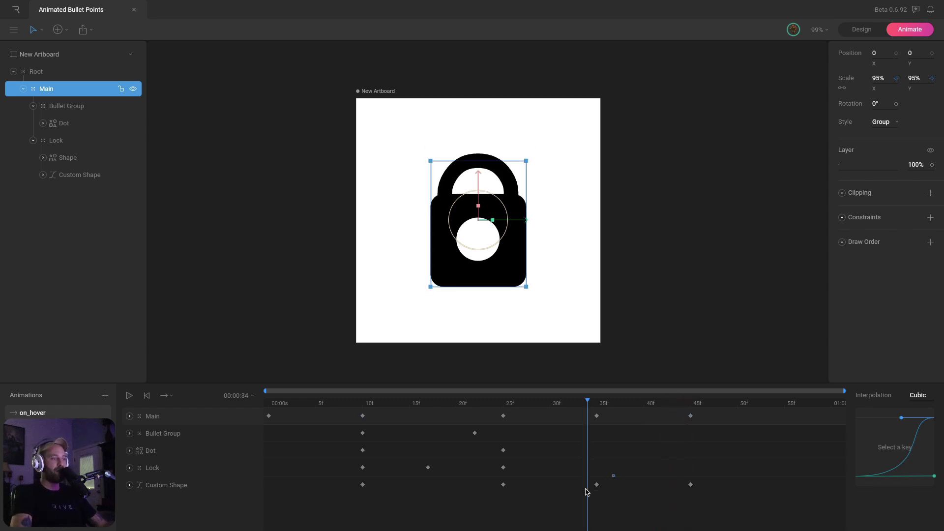
click(920, 396)
click(918, 432)
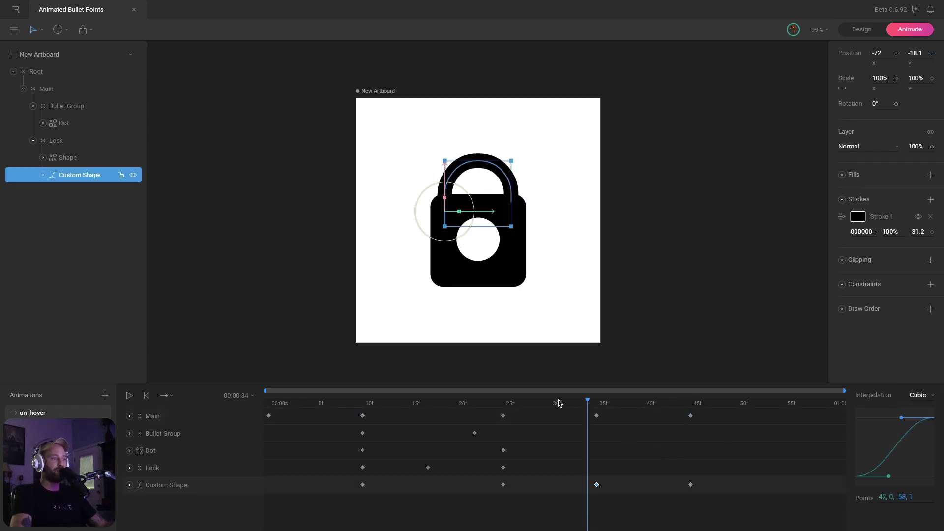
drag(558, 403, 266, 396)
Play the finished on_hover through to the closed padlock, then add a new empty Animation
click(714, 240)
key(space)
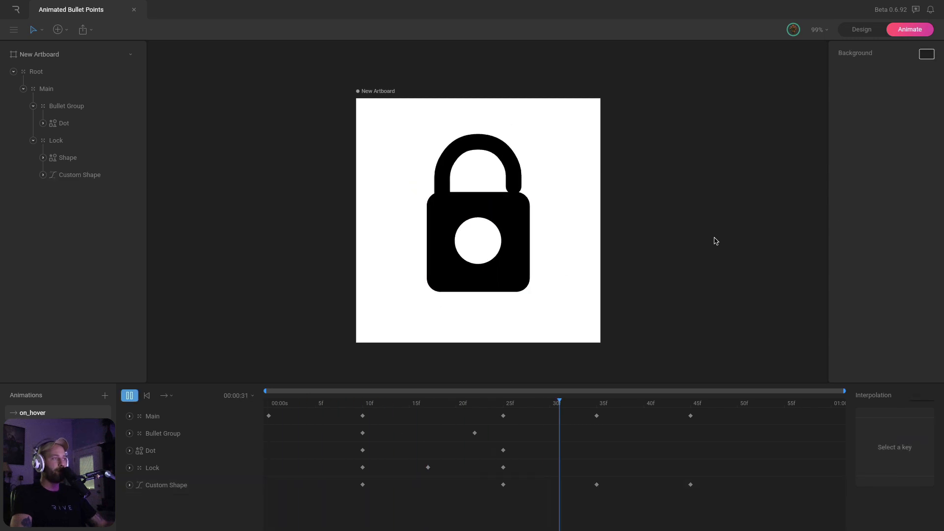
key(space)
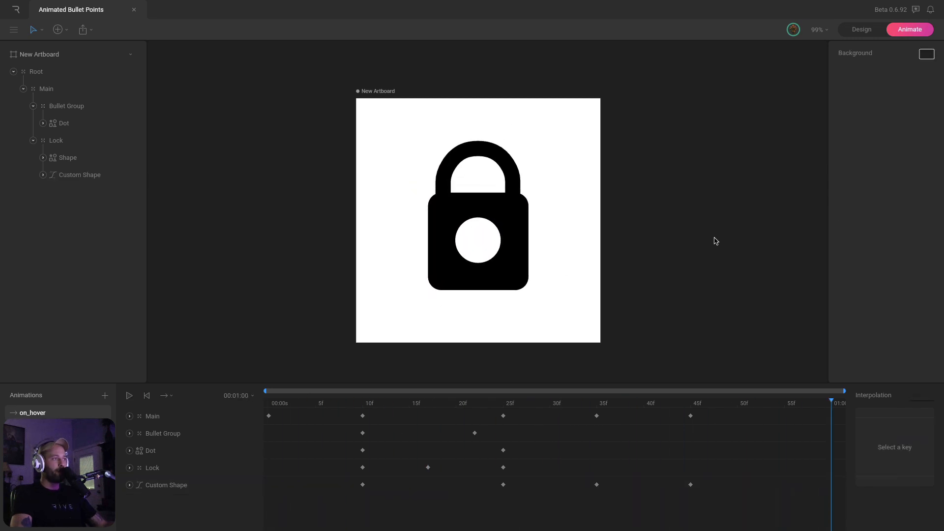
key(space)
key(space)
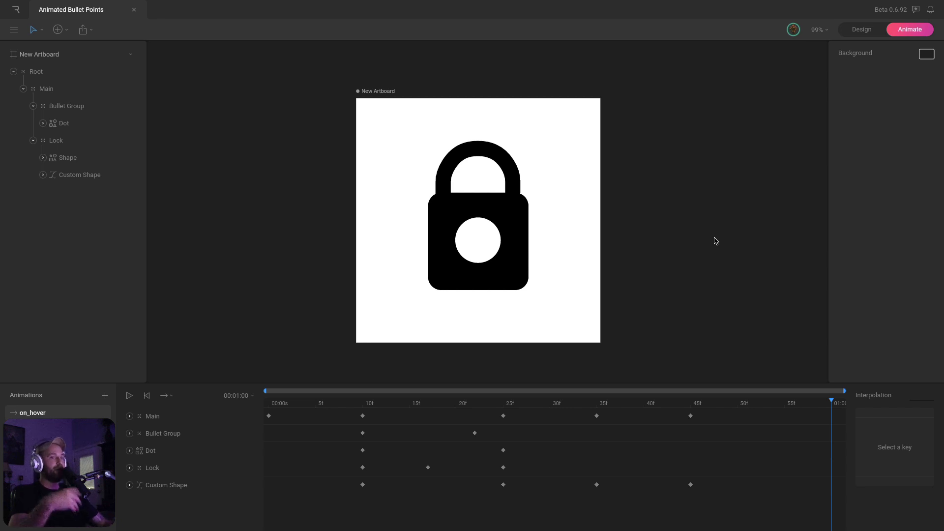
click(105, 396)
click(120, 424)
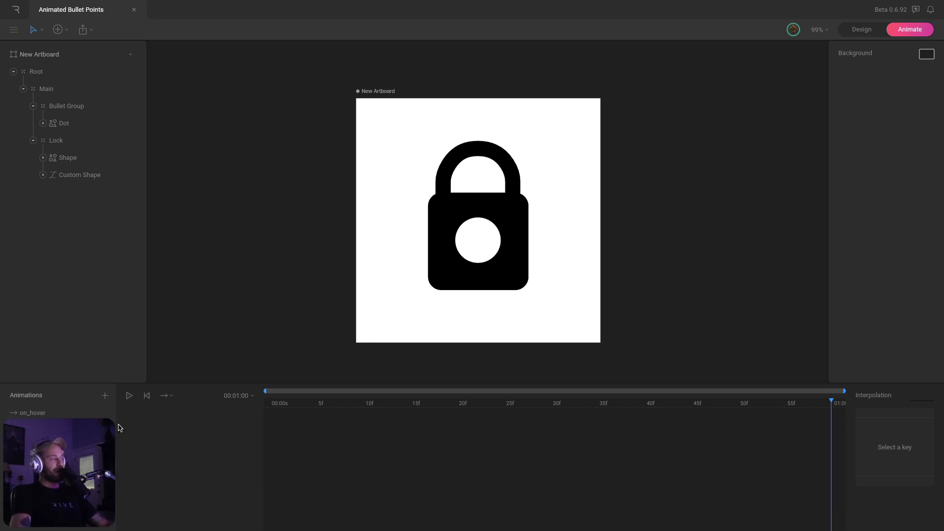
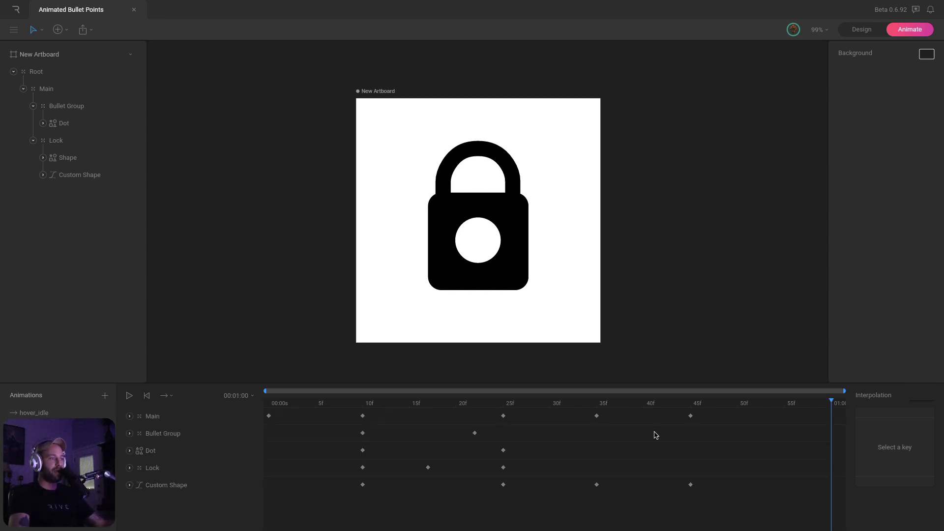
Select the lock animation's 45f, Bullet Group and Lock 25f keyframes and inspect the Lock and Dot tracks
drag(678, 414, 713, 519)
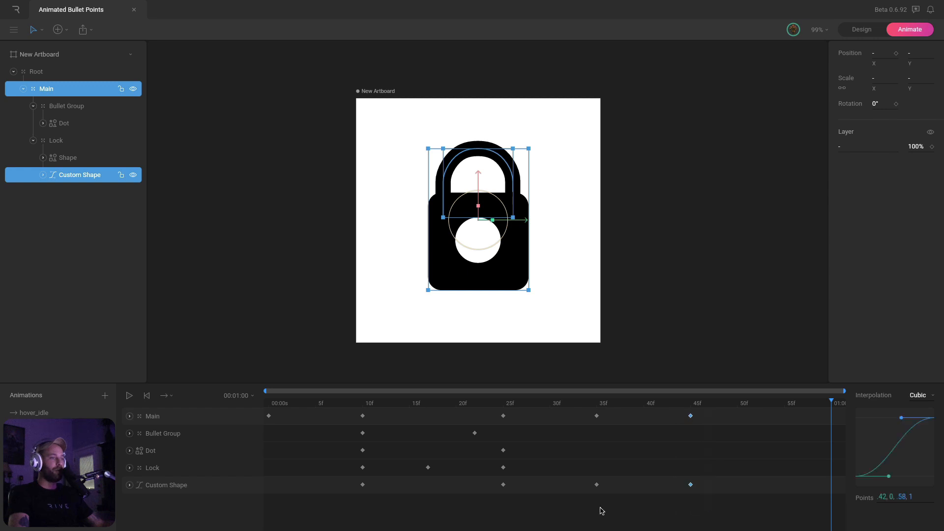
shift+click(474, 433)
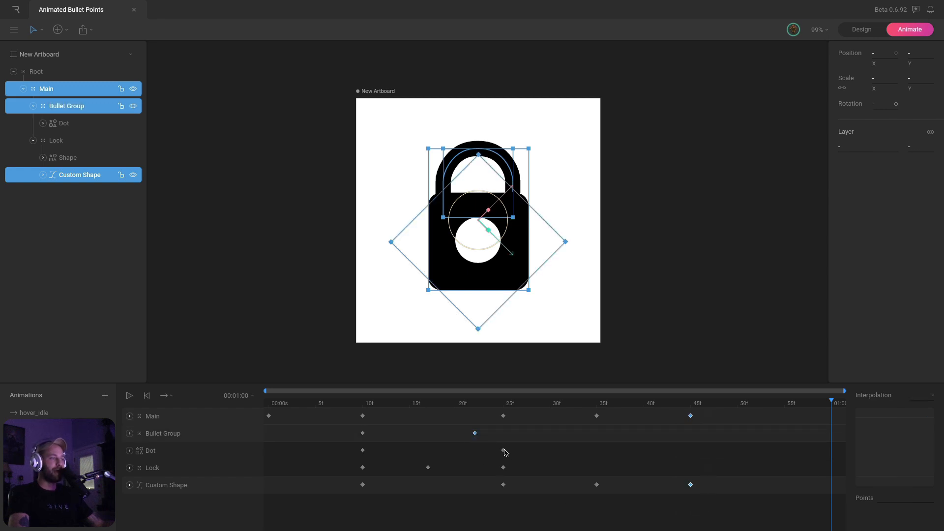
drag(492, 441, 511, 474)
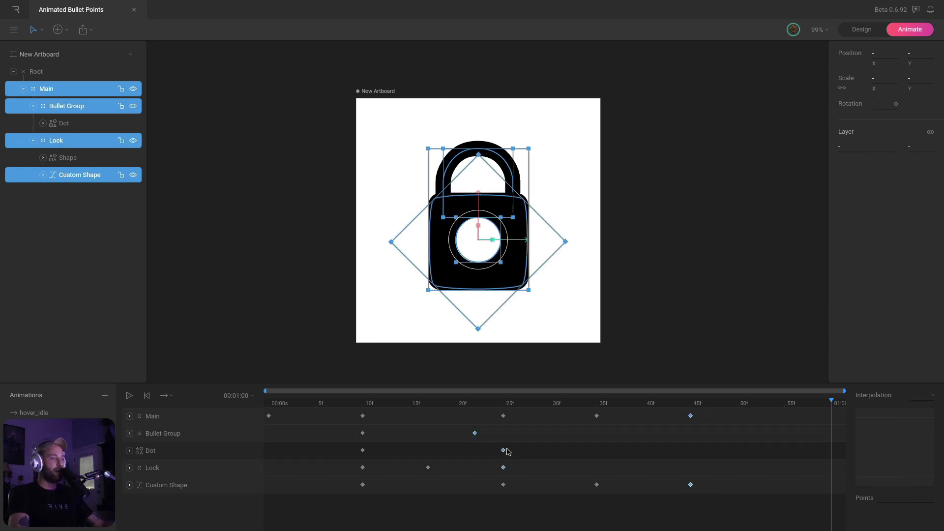
click(129, 468)
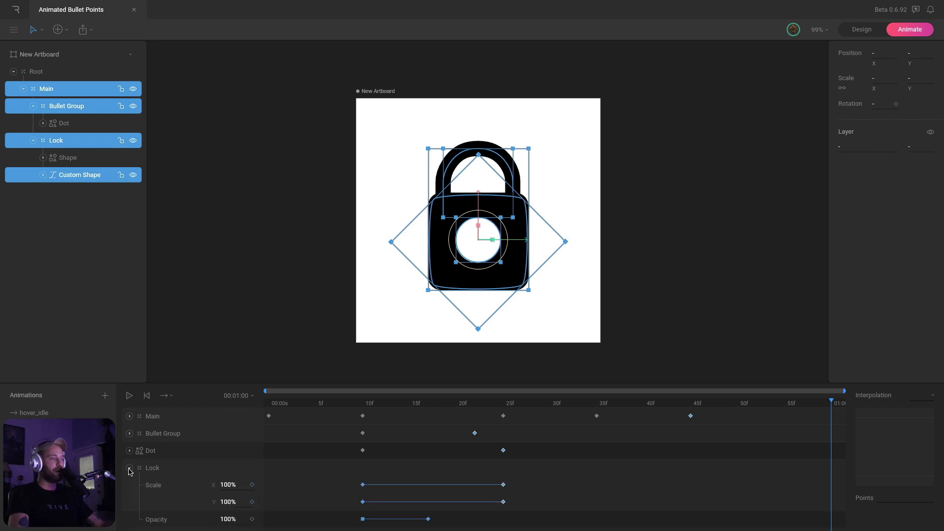
scroll(428, 481, down, 1)
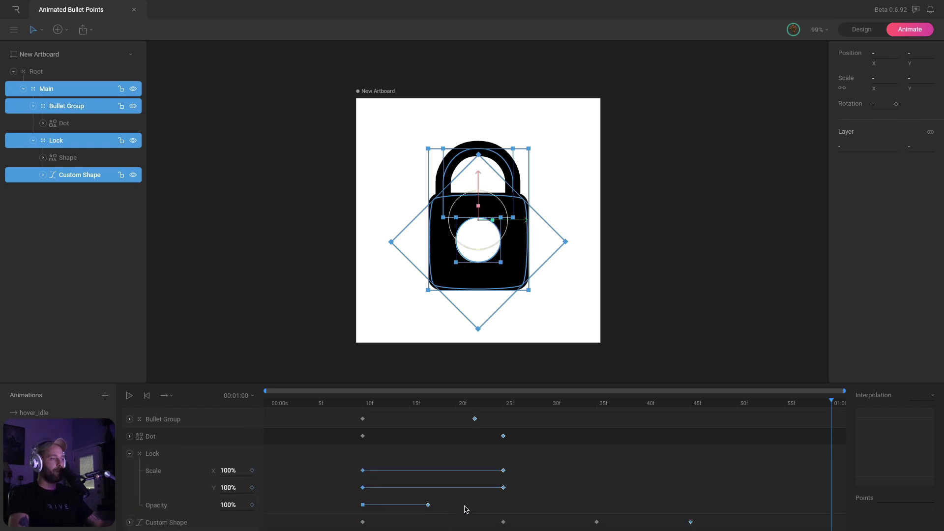
click(131, 437)
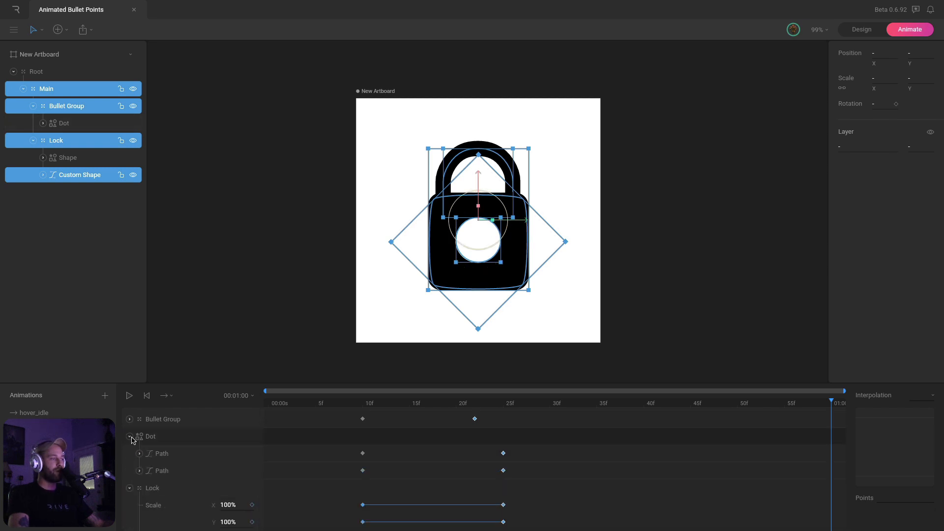
click(132, 438)
click(129, 455)
scroll(130, 467, up, 1)
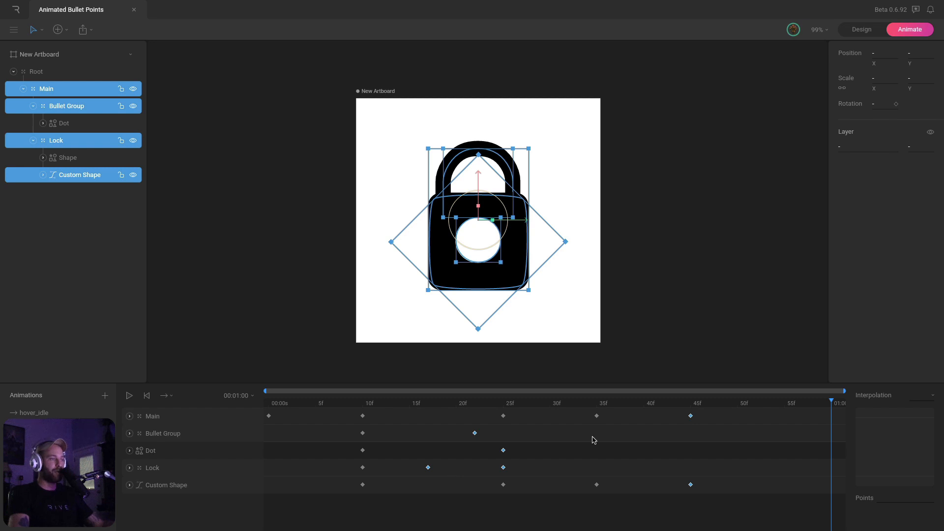
Reselect the Main, Bullet Group, Dot, Lock and Custom Shape keyframes, then switch to hover_idle
click(688, 443)
drag(682, 414, 701, 430)
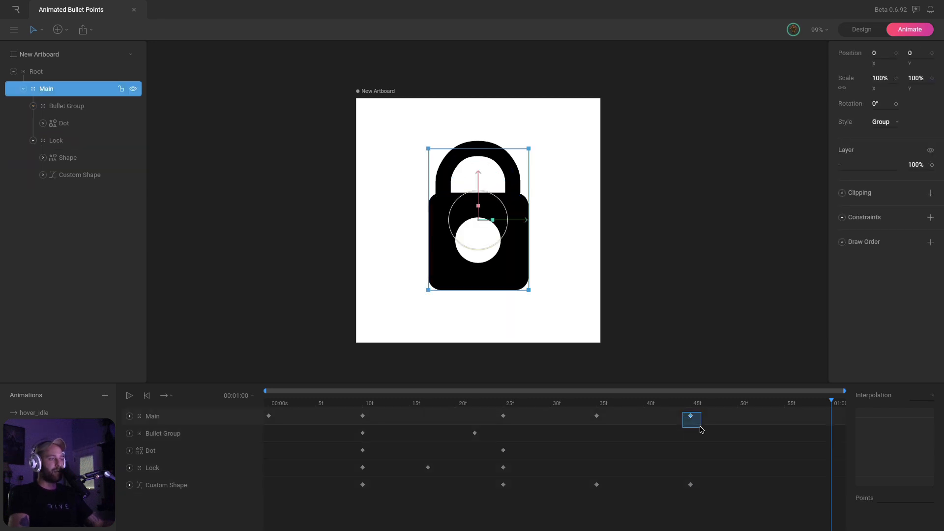
drag(484, 441, 519, 461)
drag(428, 469, 428, 466)
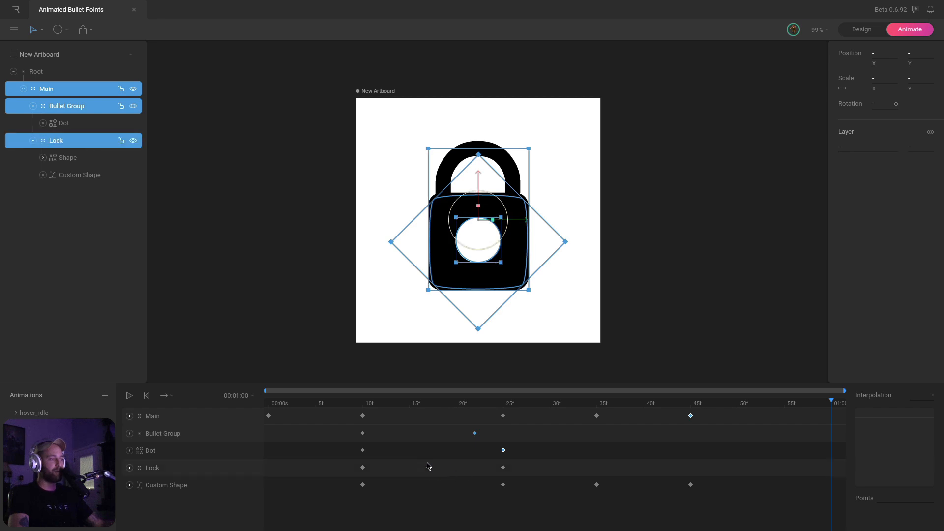
drag(493, 464, 513, 469)
drag(679, 476, 715, 502)
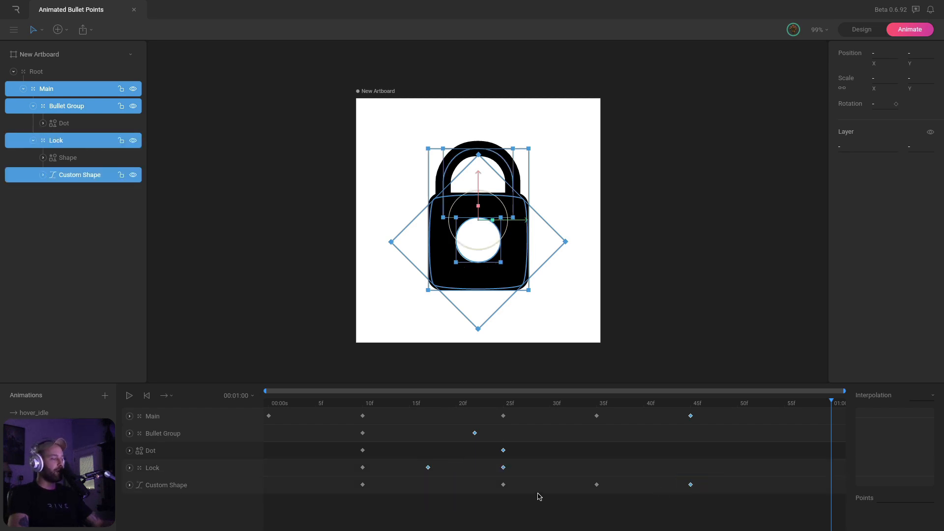
click(48, 414)
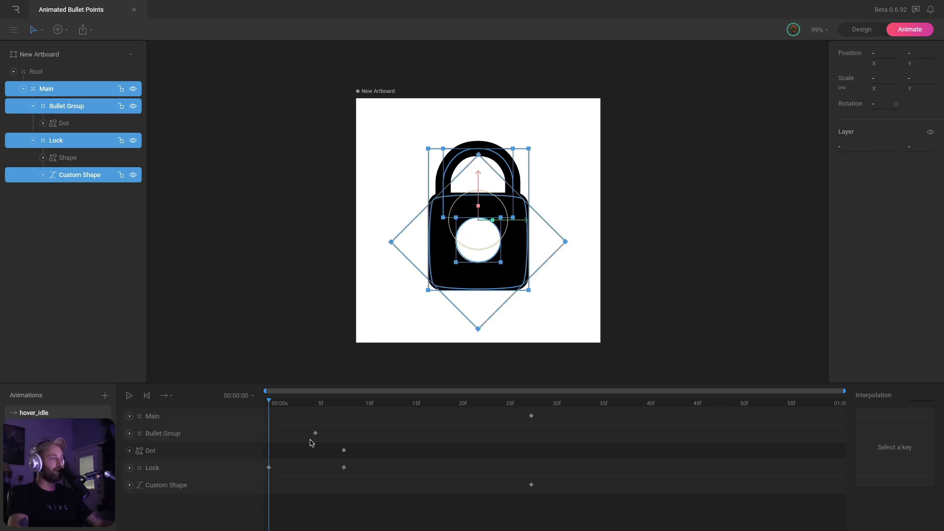
Move the Bullet Group, Dot, Lock, Main and Custom Shape keyframes back to frame 0
drag(306, 426, 351, 472)
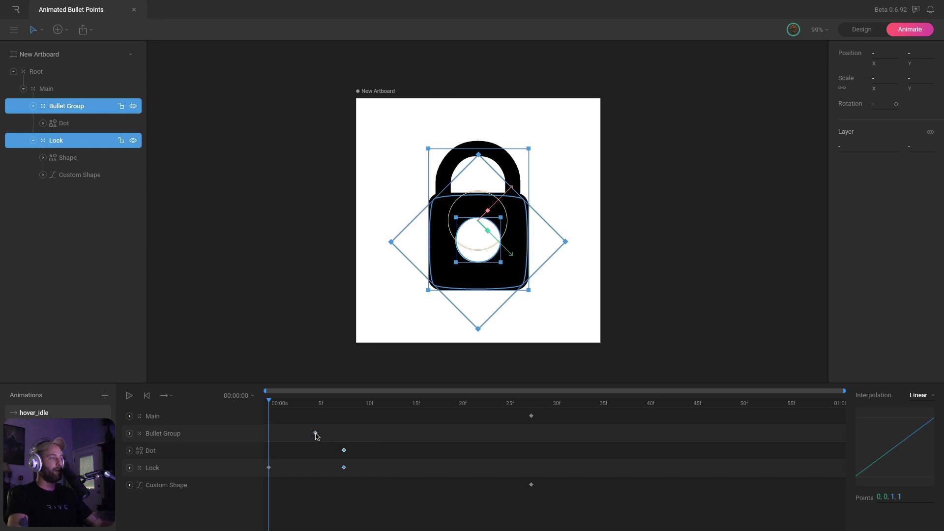
drag(316, 435, 248, 435)
drag(313, 486, 269, 451)
drag(516, 408, 556, 495)
drag(492, 419, 292, 429)
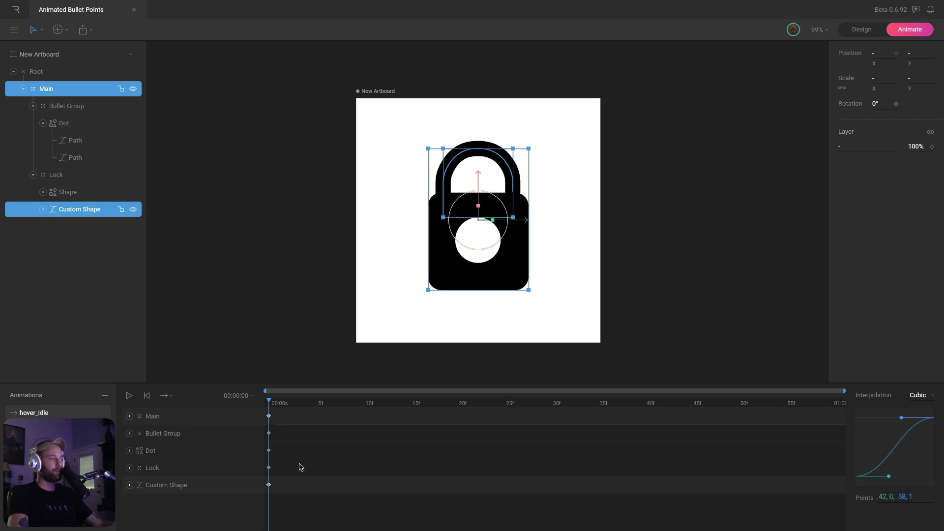
Give all frame-0 keyframes Cubic easing and check each layer's key interpolation
drag(299, 500, 263, 407)
click(917, 396)
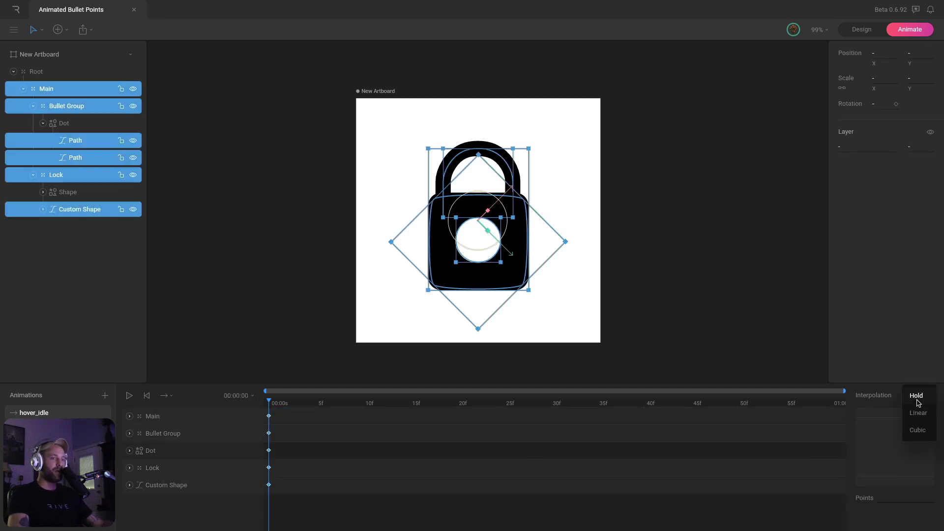
click(917, 430)
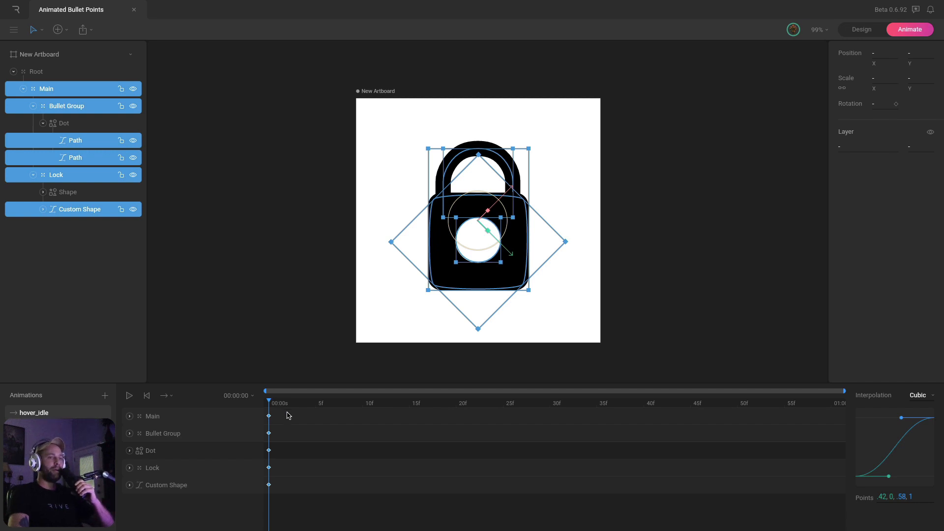
click(296, 433)
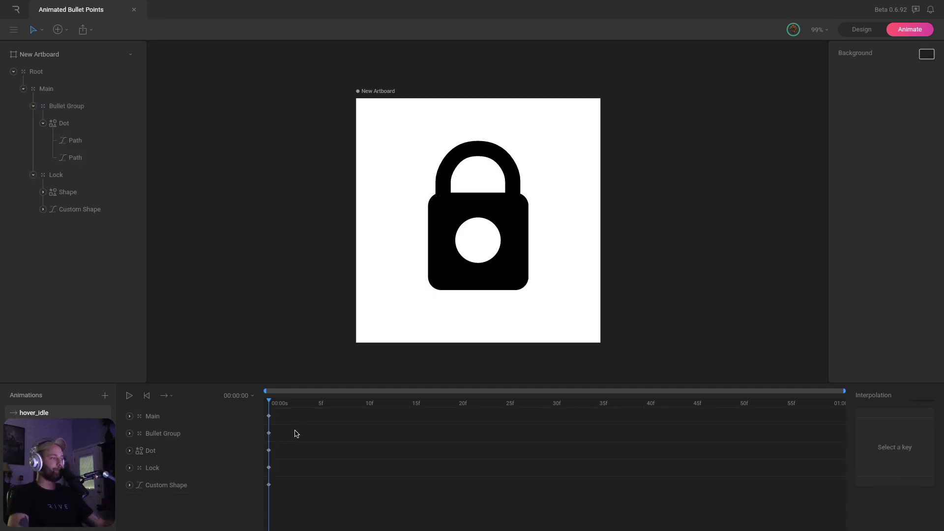
drag(276, 413, 261, 421)
drag(276, 430, 264, 440)
drag(274, 445, 266, 459)
drag(275, 463, 265, 480)
click(266, 491)
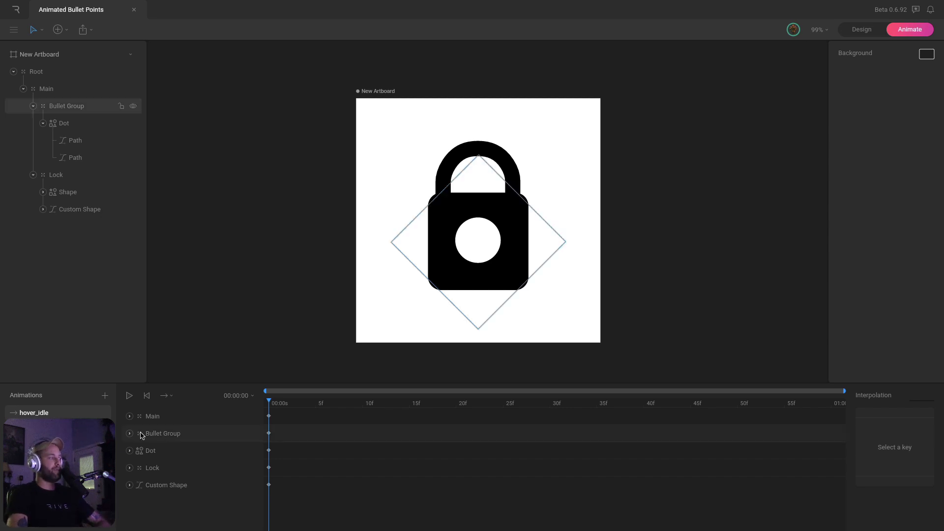
click(97, 433)
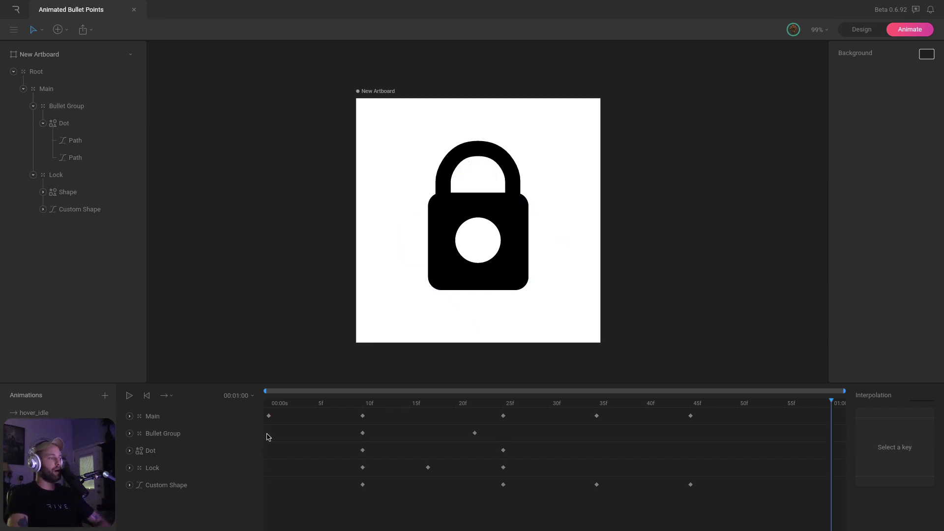
click(186, 417)
drag(276, 403, 465, 402)
click(530, 403)
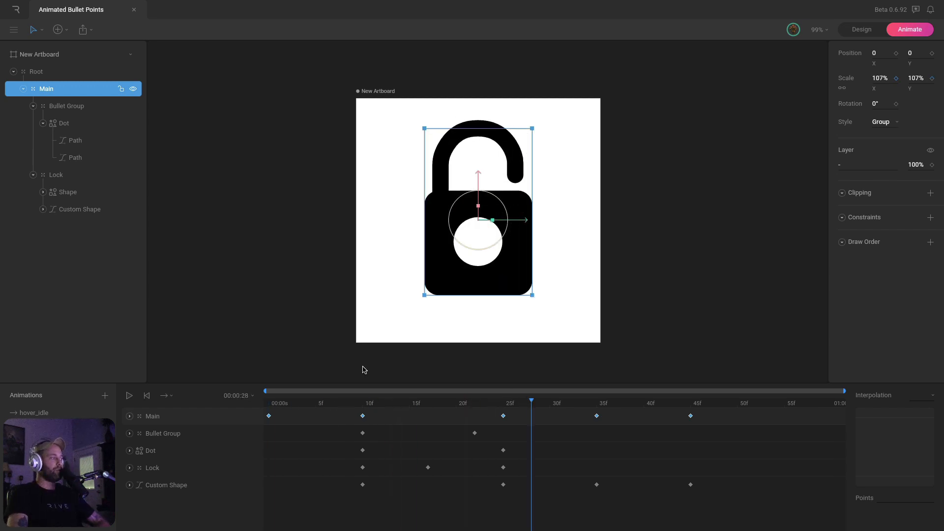
click(43, 416)
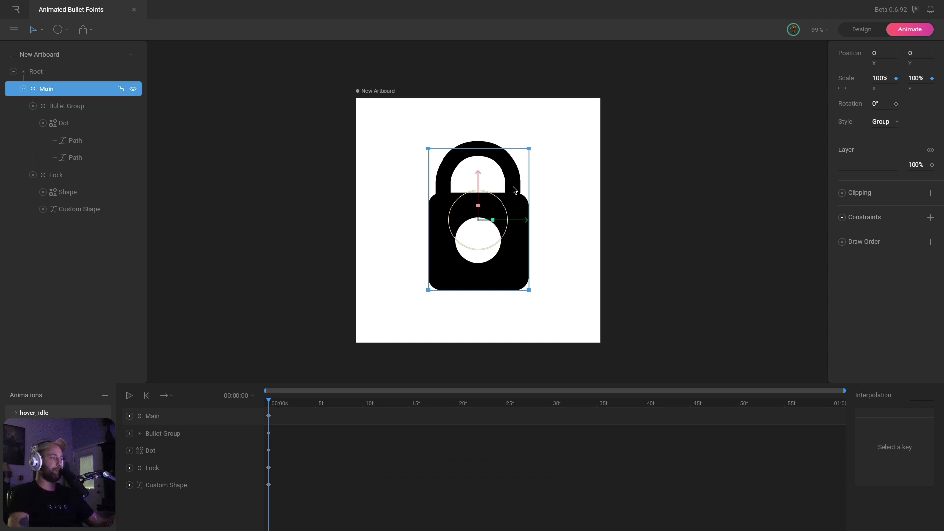
drag(309, 404, 363, 404)
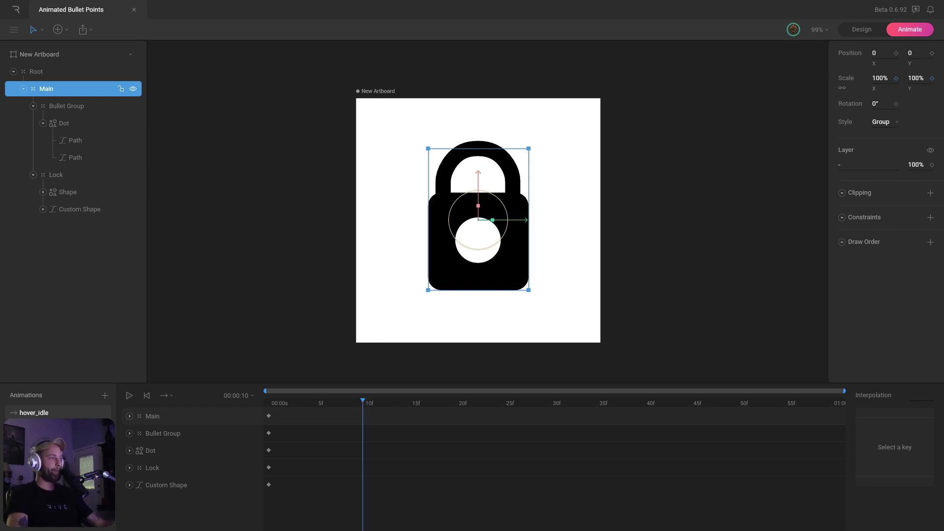
click(163, 420)
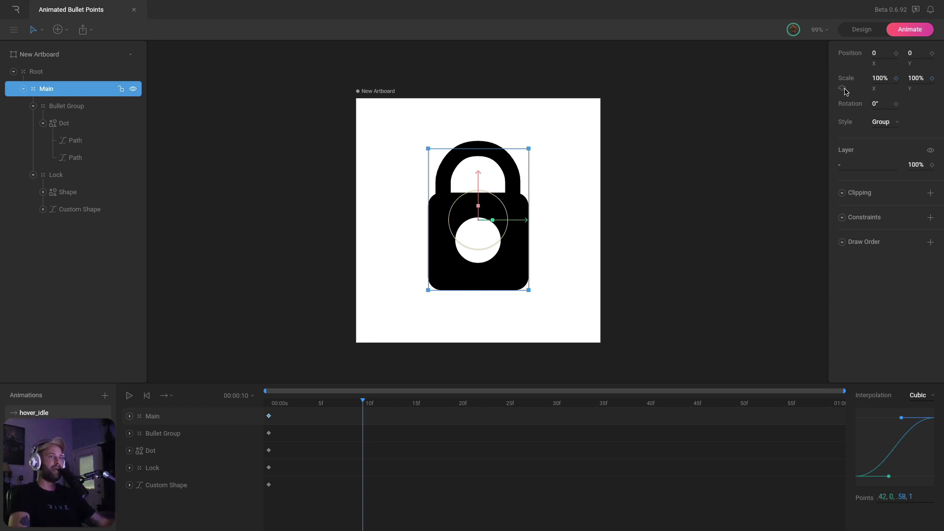
At frame 10, squash the padlock to 90% vertical and 110% horizontal scale
drag(884, 76, 917, 77)
key(ctrl+z)
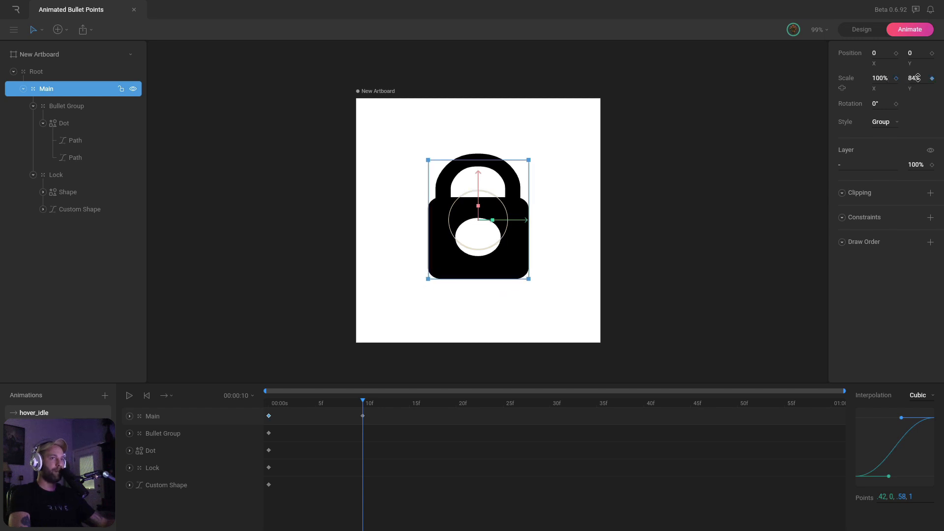
click(918, 78)
key(Return)
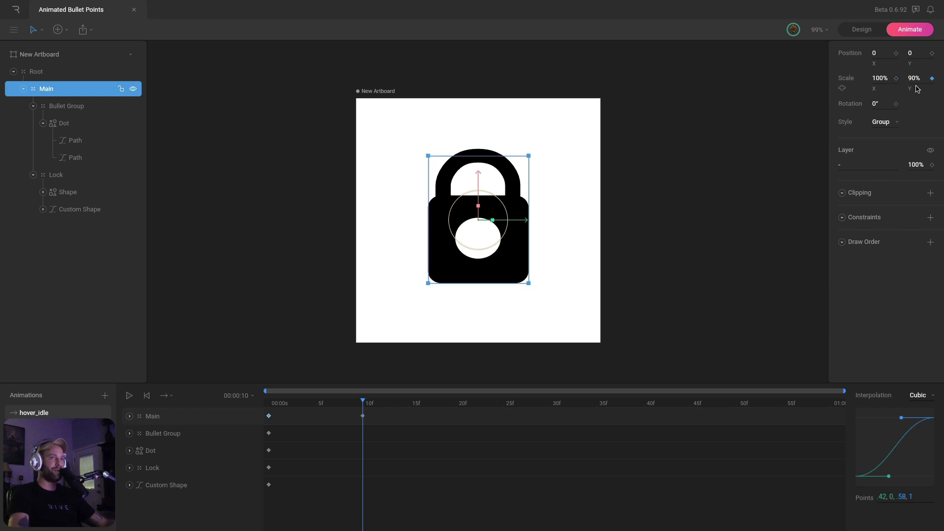
click(879, 78)
text(110)
key(Return)
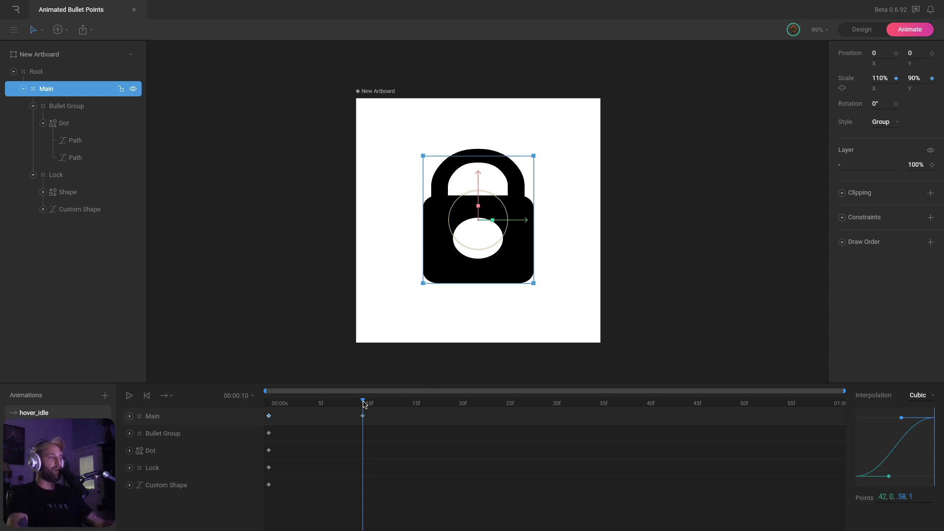
At frame 20, stretch the padlock to 110% vertical and 90% horizontal scale
drag(364, 403, 462, 414)
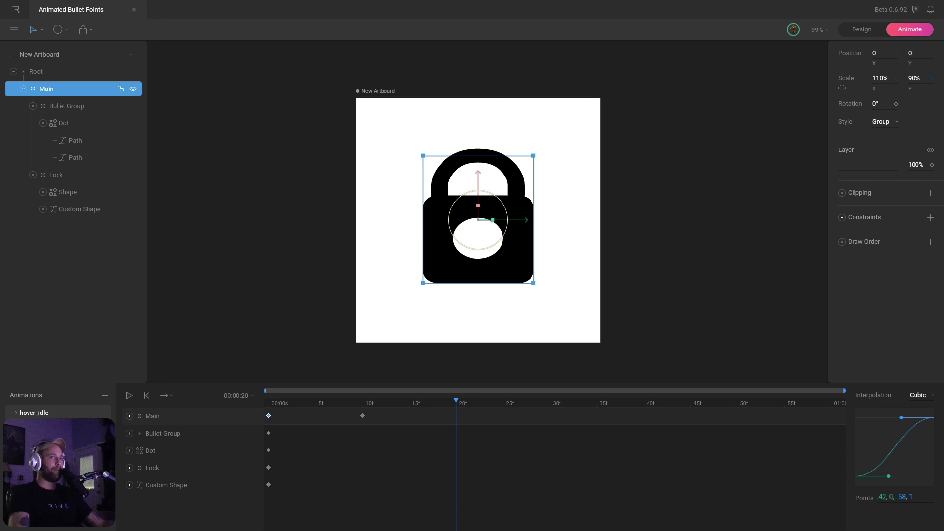
click(915, 78)
text(110)
key(Return)
click(884, 76)
text(90)
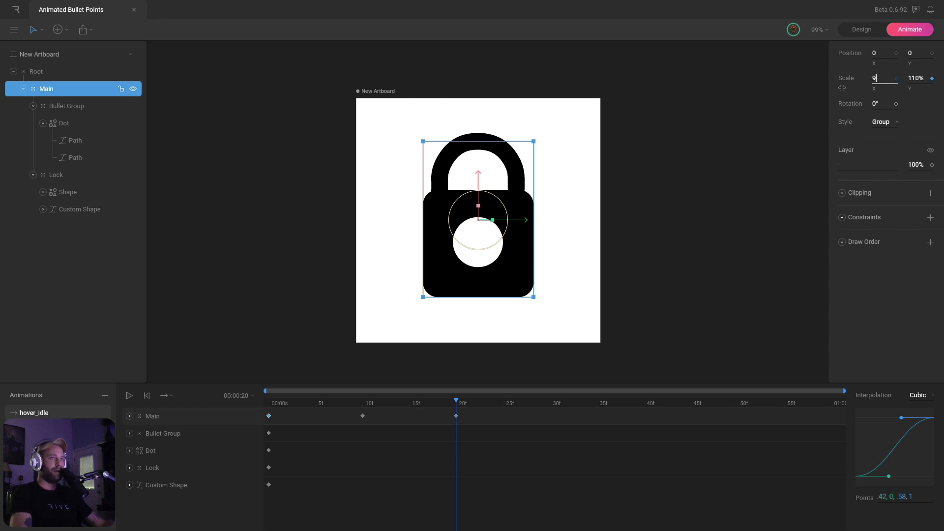
key(Return)
drag(412, 403, 550, 418)
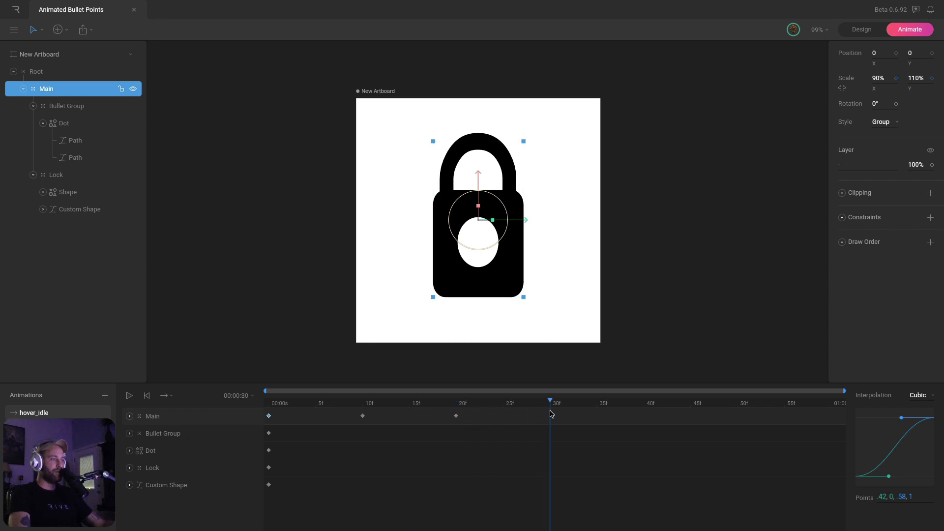
At frame 30, return the padlock's horizontal and vertical scale to 100%
click(883, 76)
text(100)
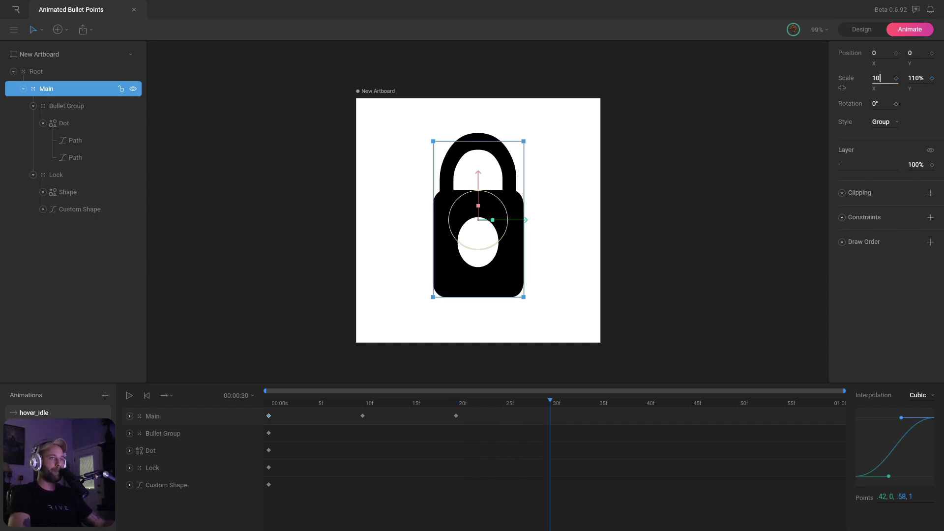
key(Return)
click(918, 79)
text(100)
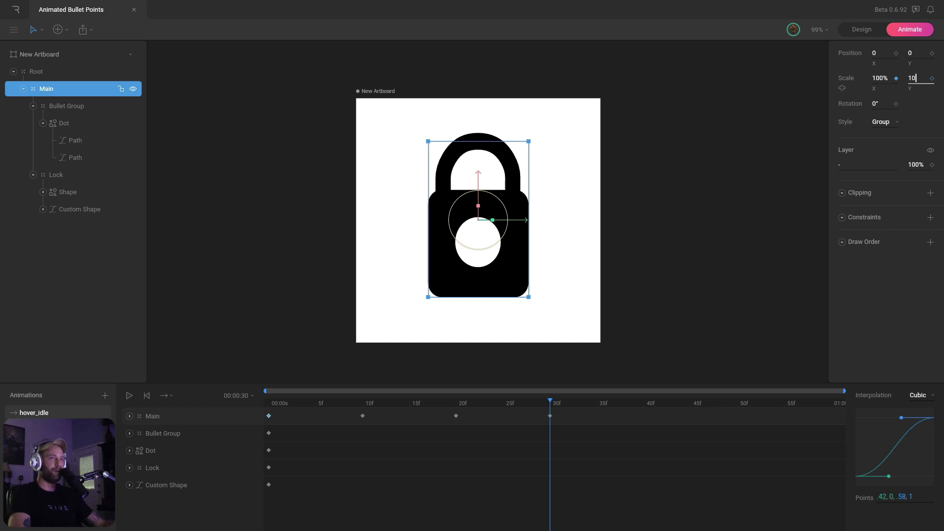
key(Return)
Give all of Main's scale keyframes Cubic easing and rewind to frame 0
drag(566, 418, 265, 431)
click(917, 397)
click(918, 414)
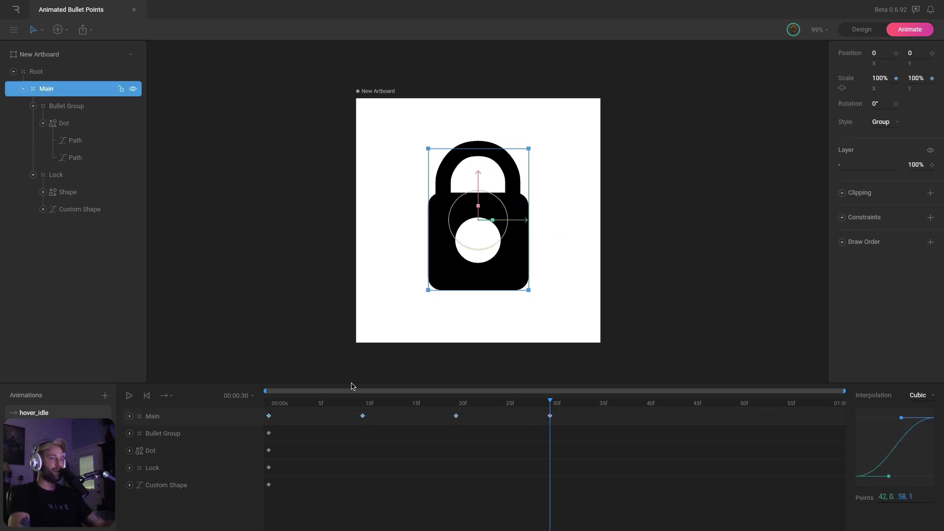
drag(344, 404, 267, 401)
click(303, 336)
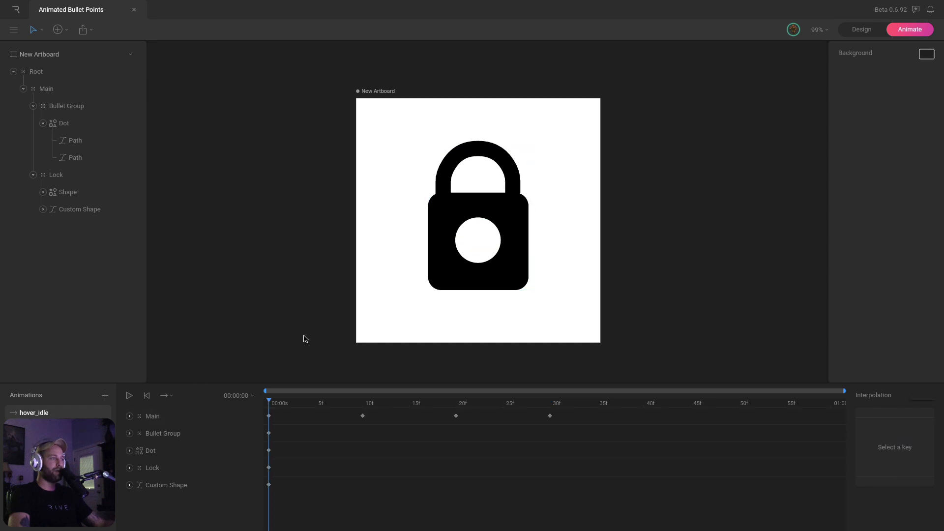
Lower the Custom Shape shackle slightly at frame 10
key(space)
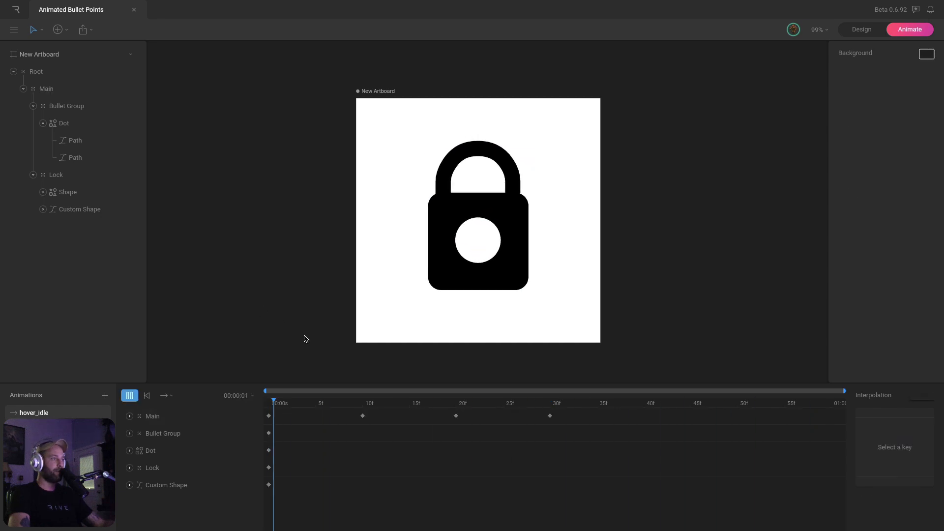
key(space)
key(space)
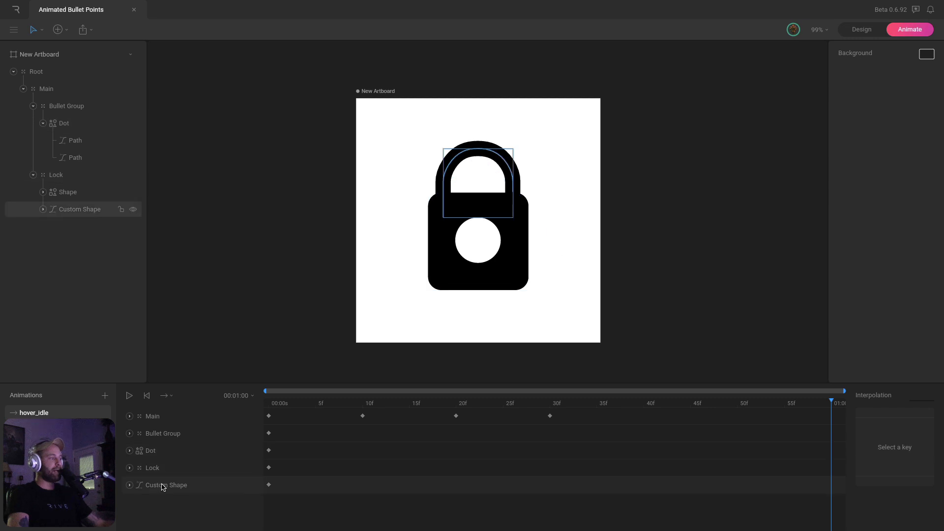
drag(281, 405, 363, 406)
click(187, 485)
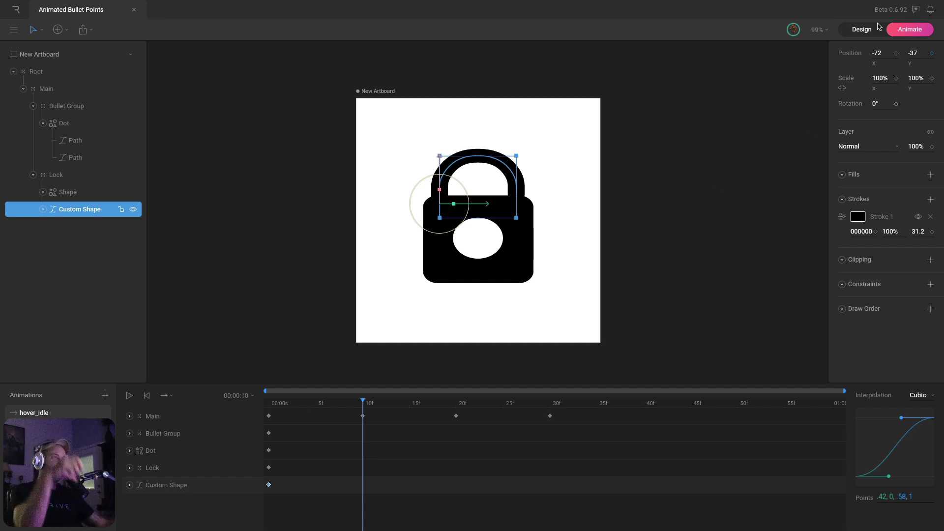
drag(917, 52, 918, 46)
Raise the shackle open at frame 20 and set its settled height at frame 30
drag(413, 406, 456, 408)
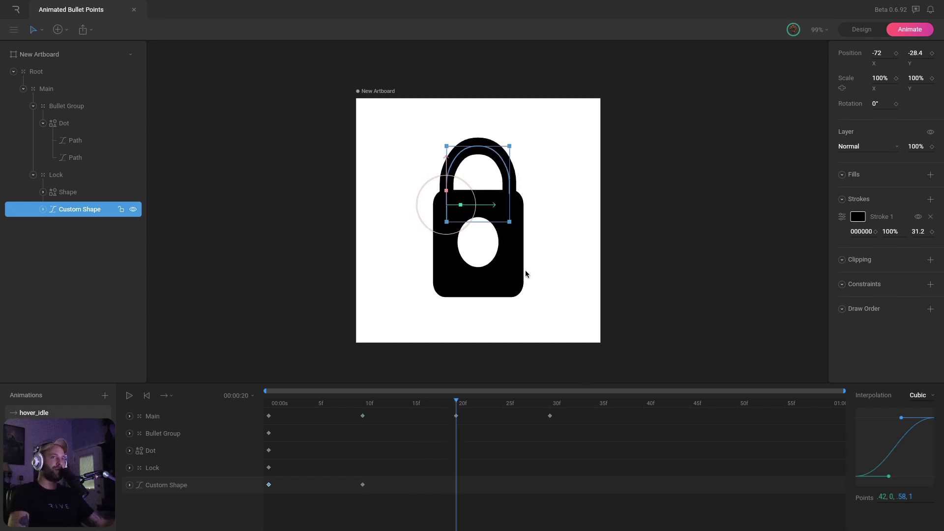
drag(918, 50, 927, 82)
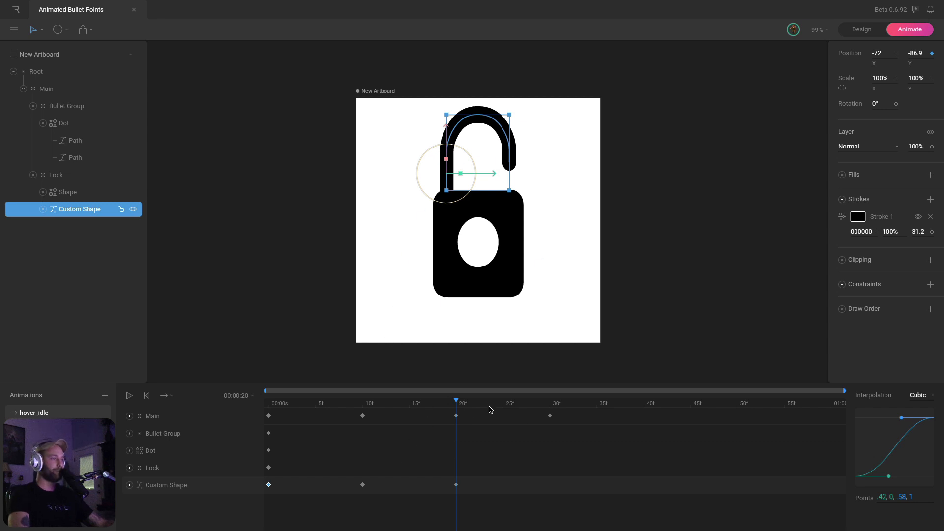
drag(464, 406, 550, 423)
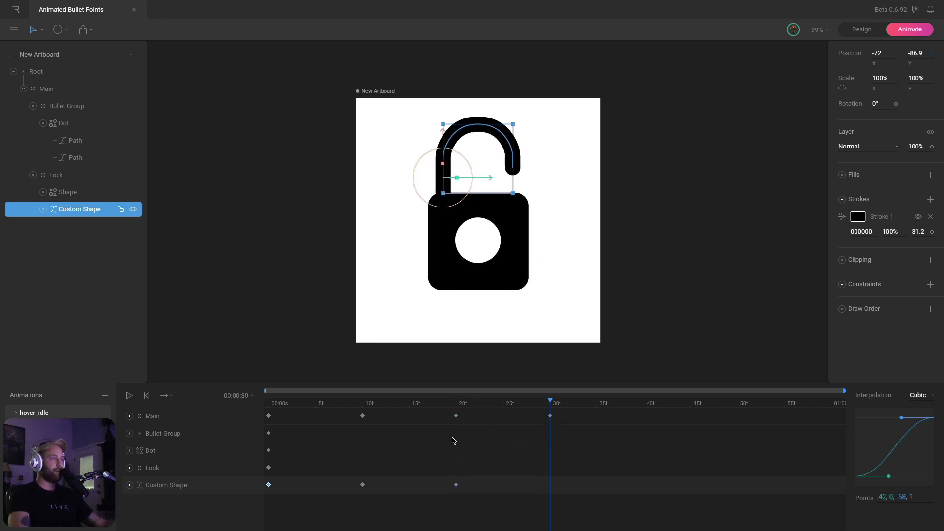
click(459, 407)
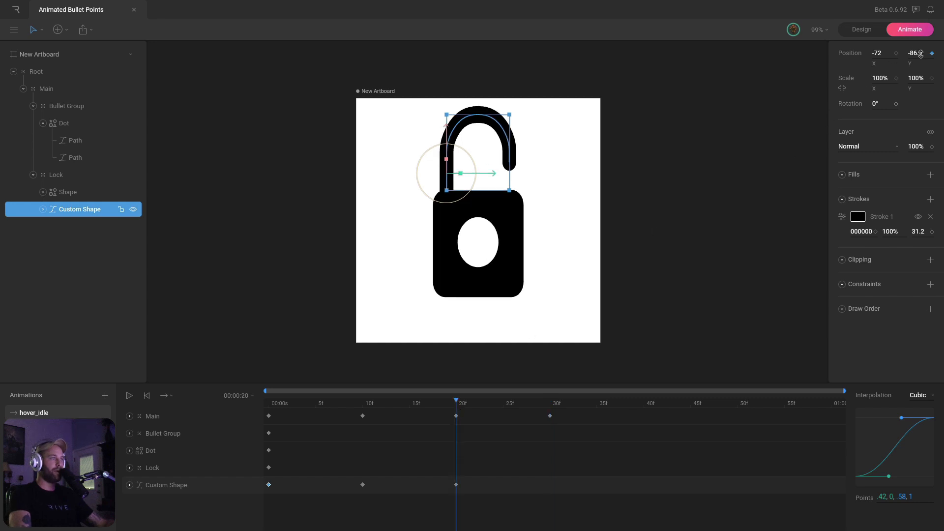
drag(921, 53, 921, 61)
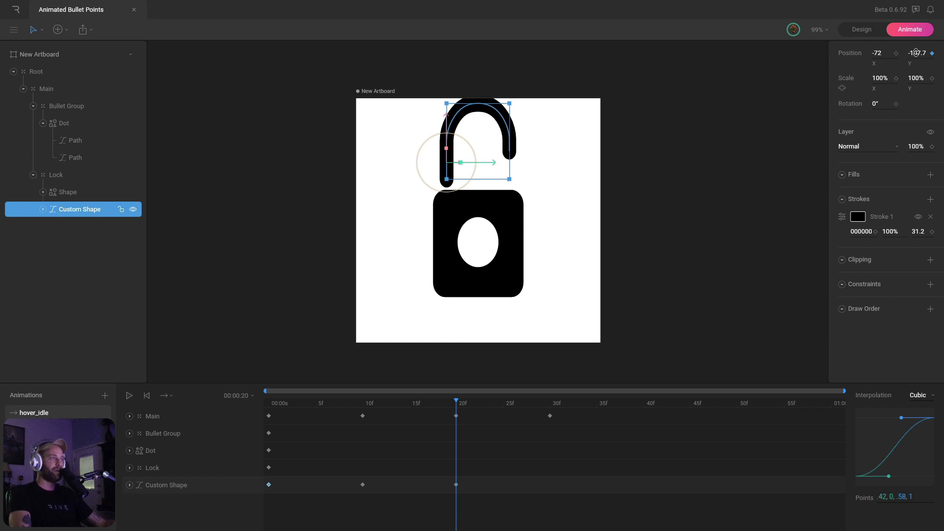
drag(917, 54, 915, 46)
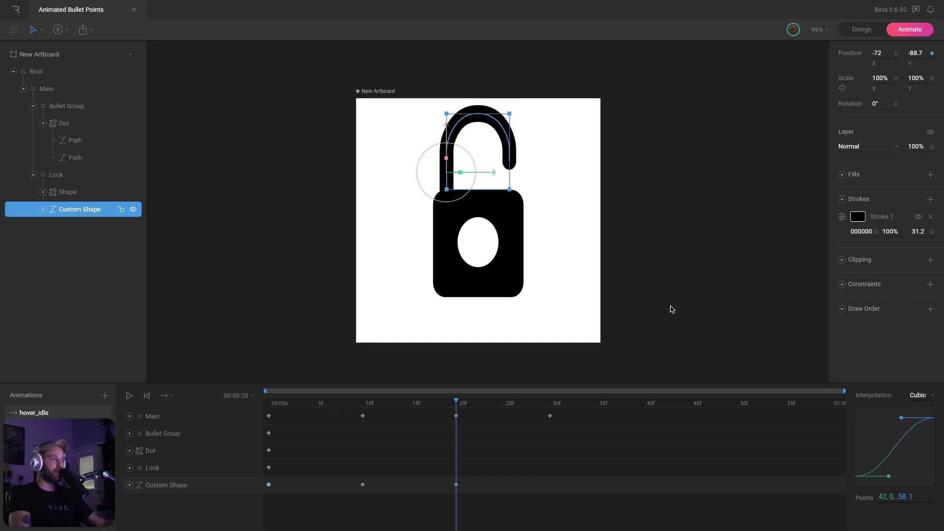
drag(470, 409, 552, 415)
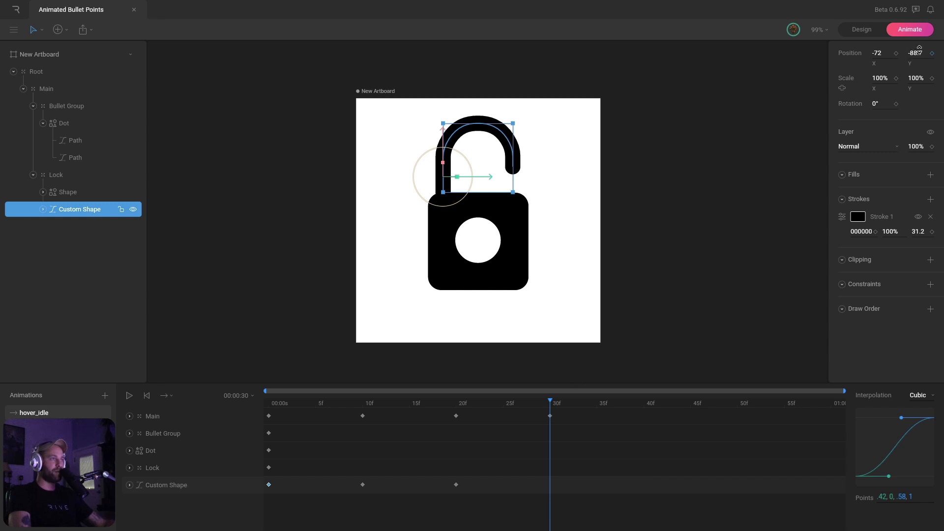
drag(919, 48, 919, 46)
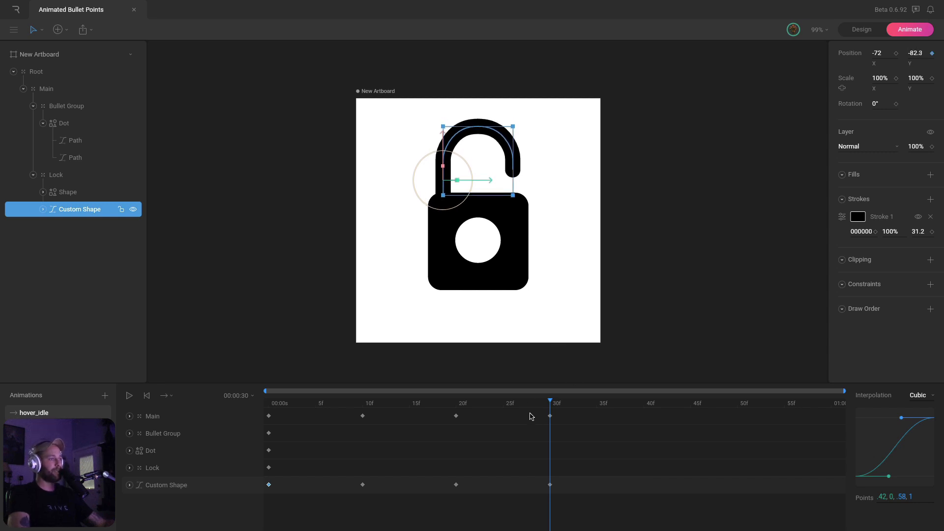
Give all of the shackle's Position Y keyframes Cubic easing
key(space)
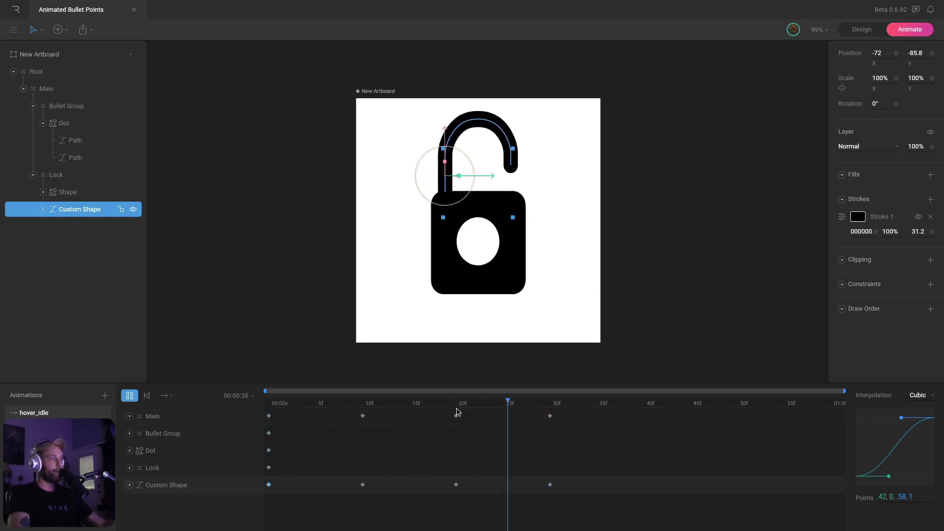
click(671, 282)
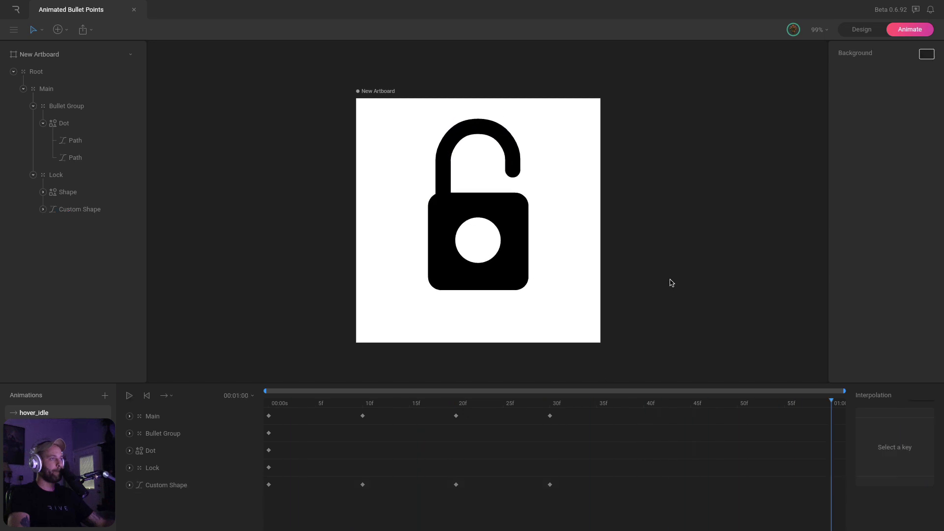
key(space)
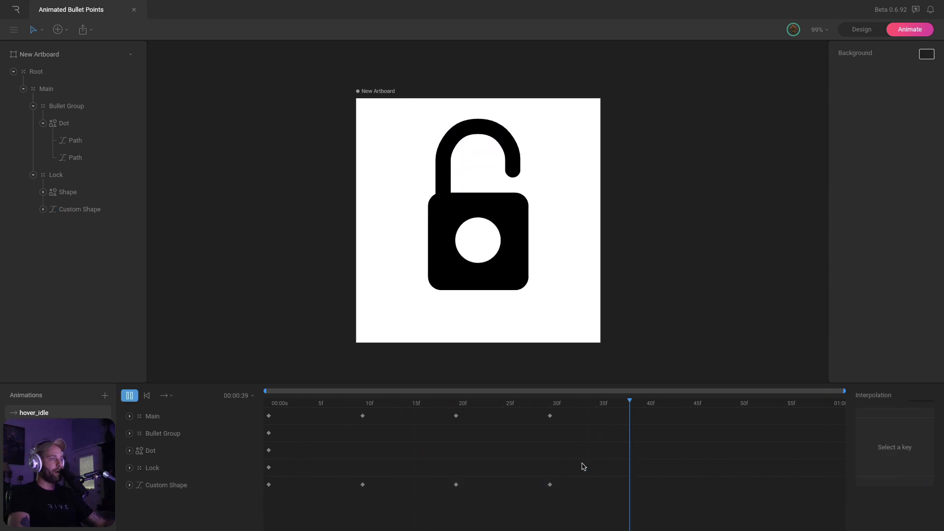
drag(580, 477, 253, 499)
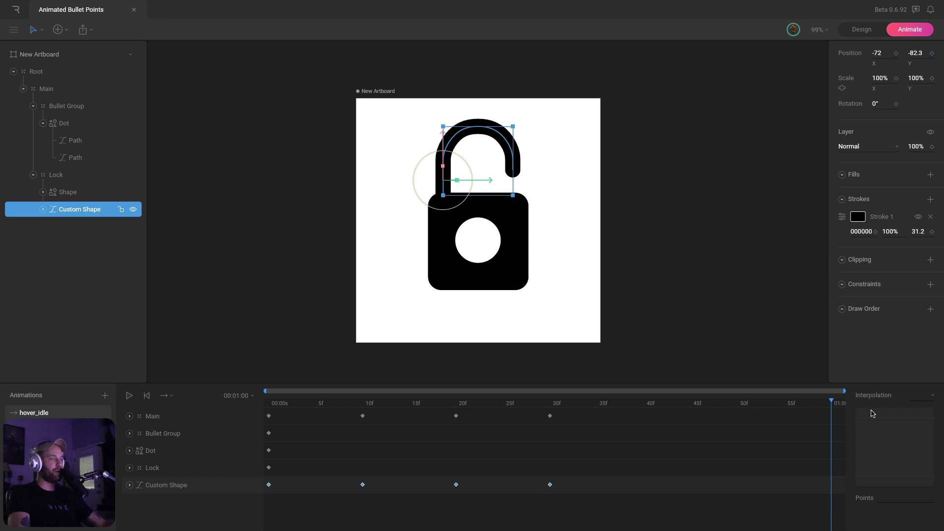
click(920, 395)
click(915, 437)
drag(441, 406, 268, 404)
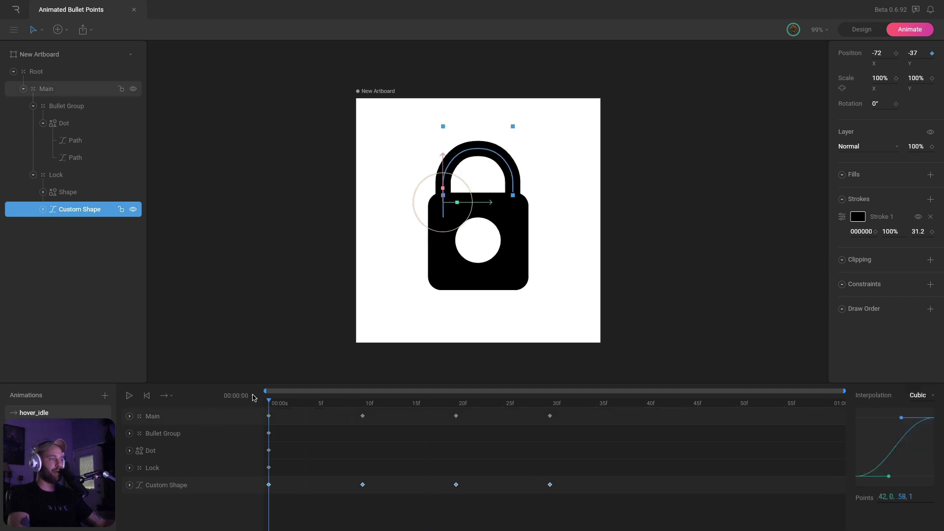
click(649, 293)
Play and scrub through the unlock motion frame by frame to review it
key(space)
key(space)
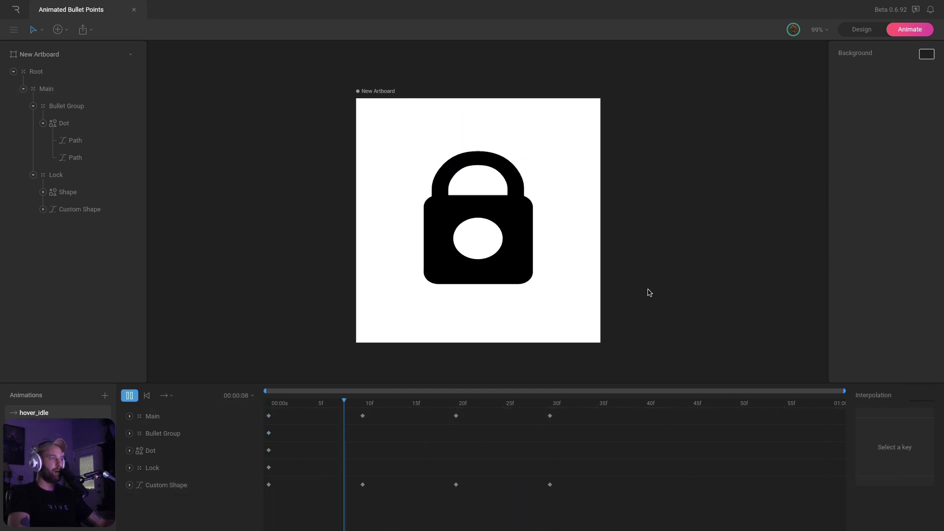
drag(352, 405, 257, 408)
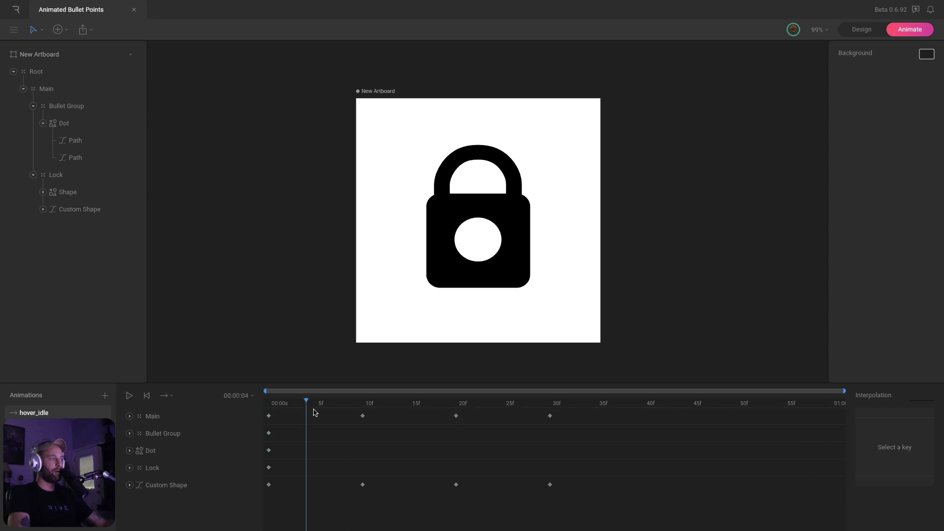
drag(314, 413, 417, 430)
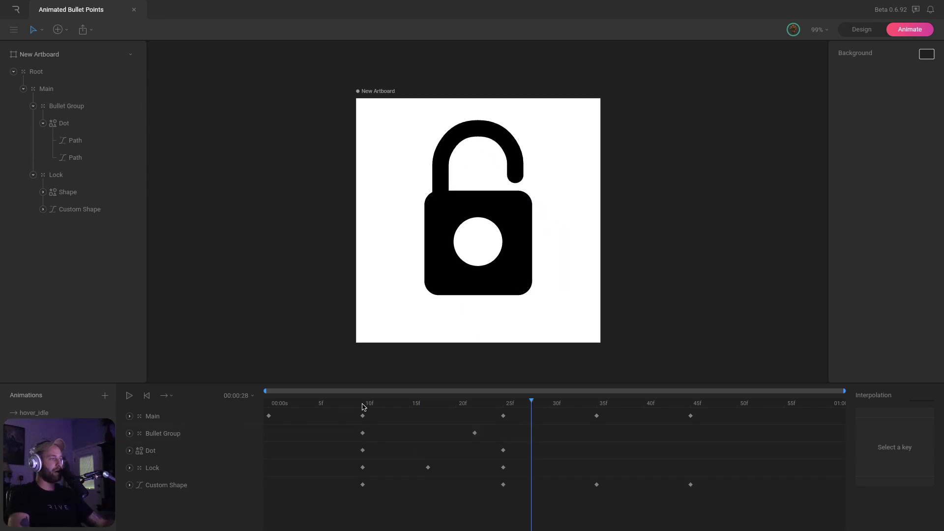
drag(364, 407, 502, 403)
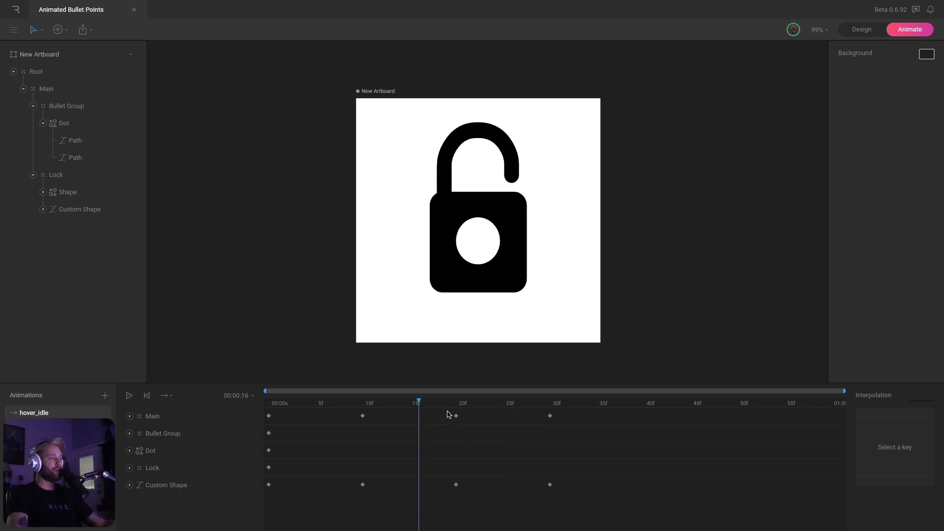
Shift the 20f/30f keys to 25f/35f and slow the ease out of frame 10 to .92,-.01,.58,1
drag(448, 412, 579, 528)
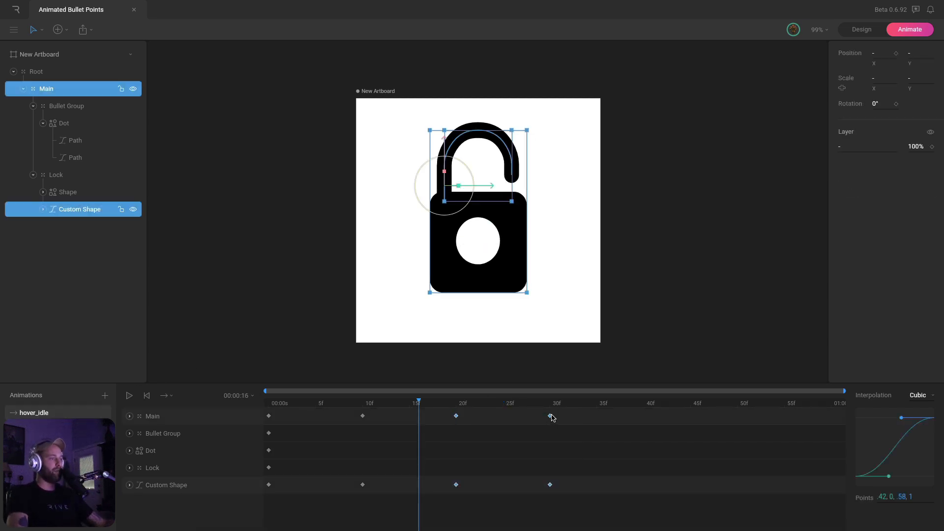
drag(550, 418, 596, 418)
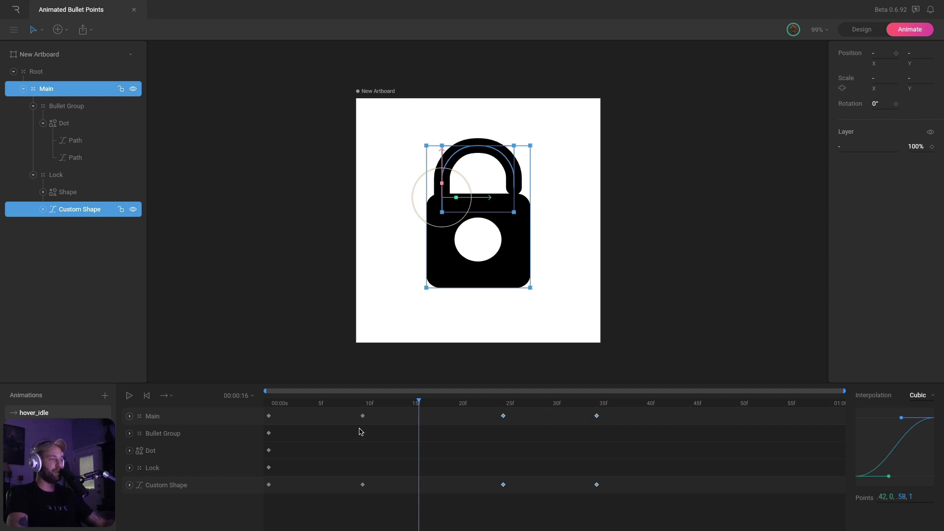
drag(350, 409, 383, 500)
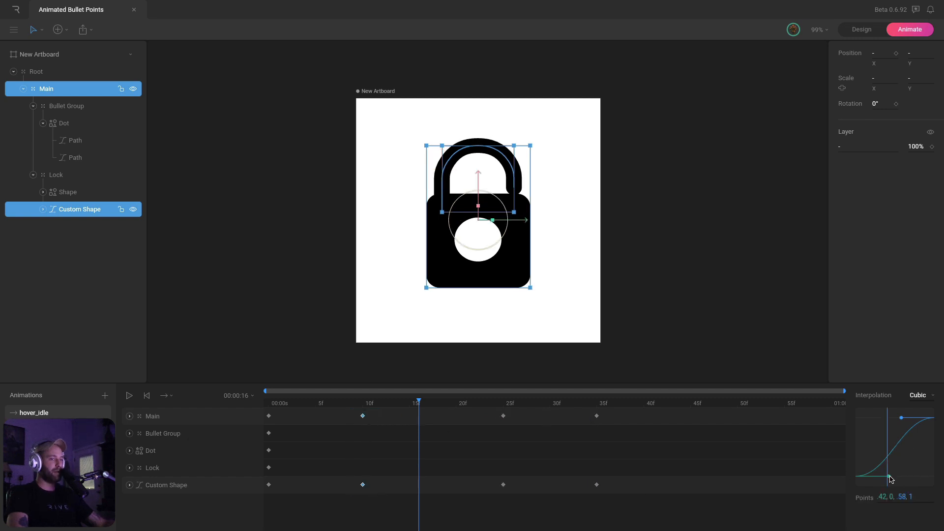
drag(891, 479, 928, 476)
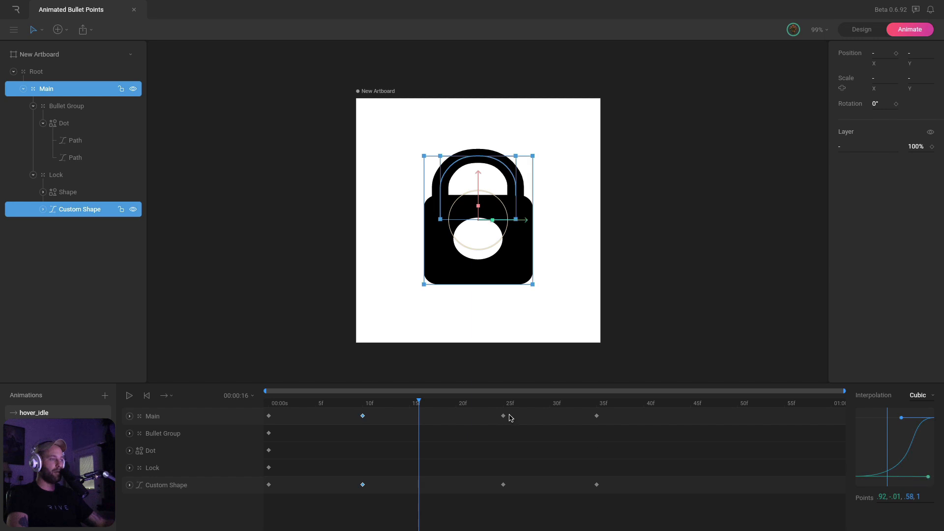
Play the retimed unlock animation back several times
mouse_move(365, 404)
mouse_down()
mouse_move(460, 406)
mouse_move(379, 411)
mouse_up()
key(space)
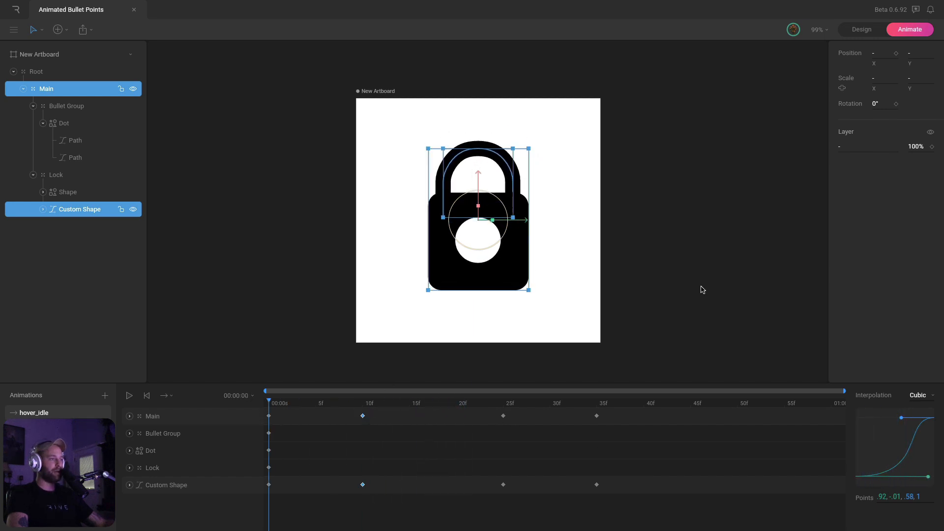
click(702, 290)
key(space)
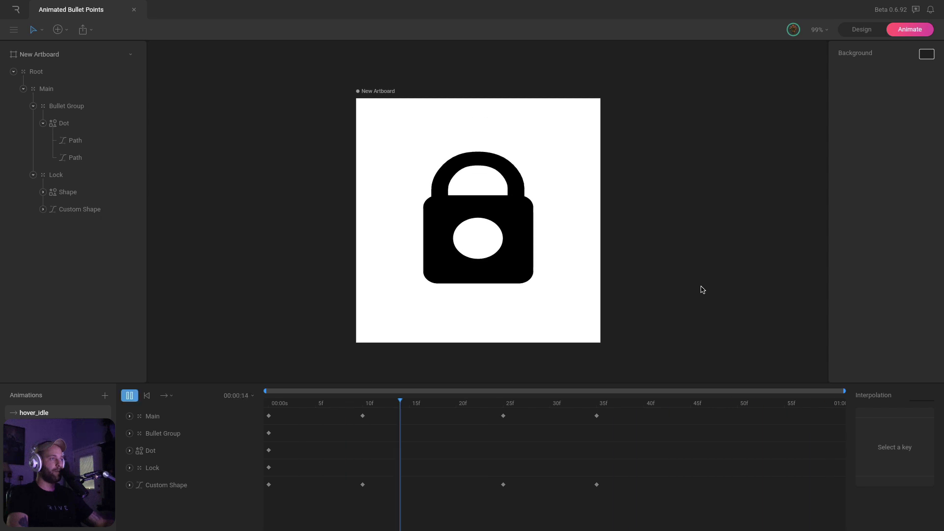
key(space)
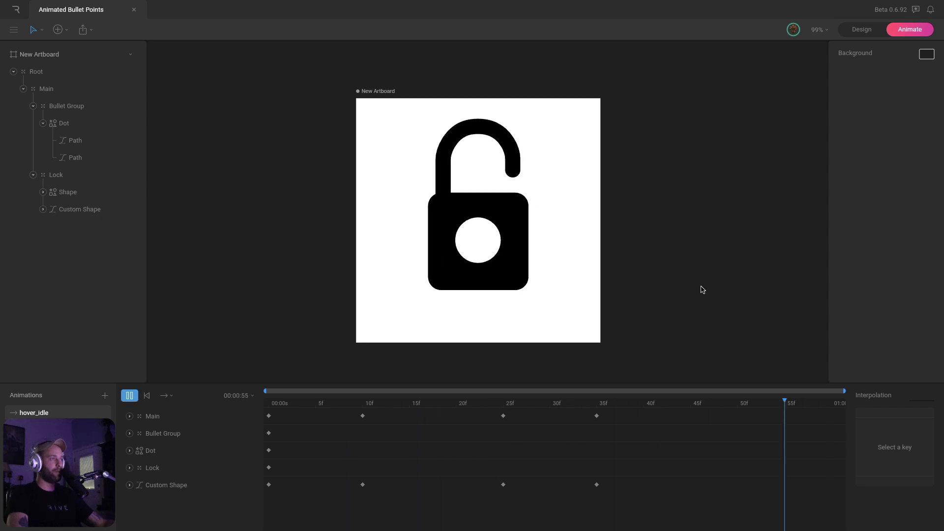
key(space)
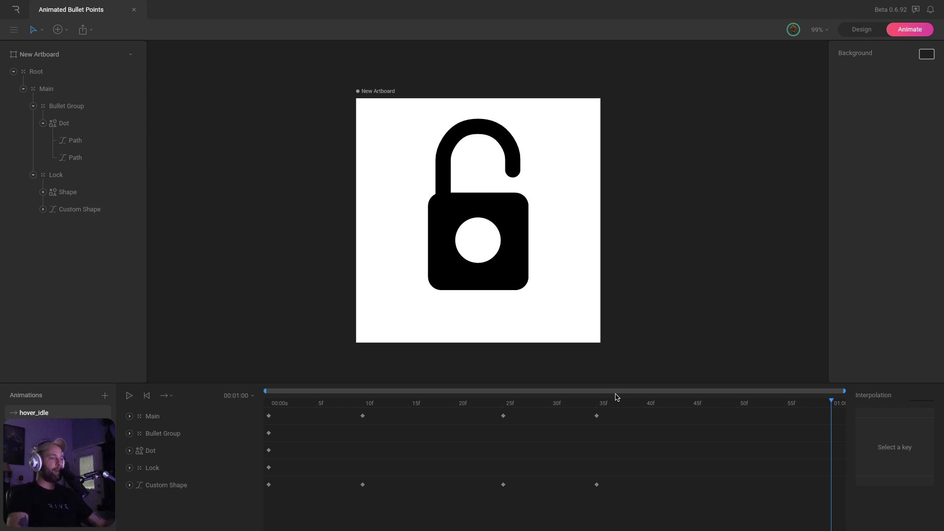
Scrub to 45f and inspect the 0f, 10f, 25f and 35f keyframes on Main and Custom Shape
click(598, 404)
drag(596, 406, 634, 418)
drag(510, 424, 524, 494)
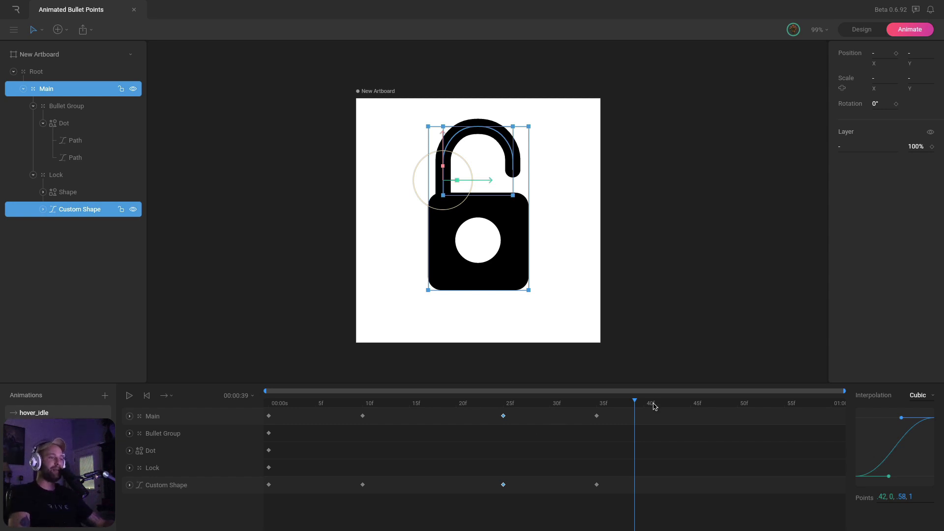
drag(654, 406, 691, 404)
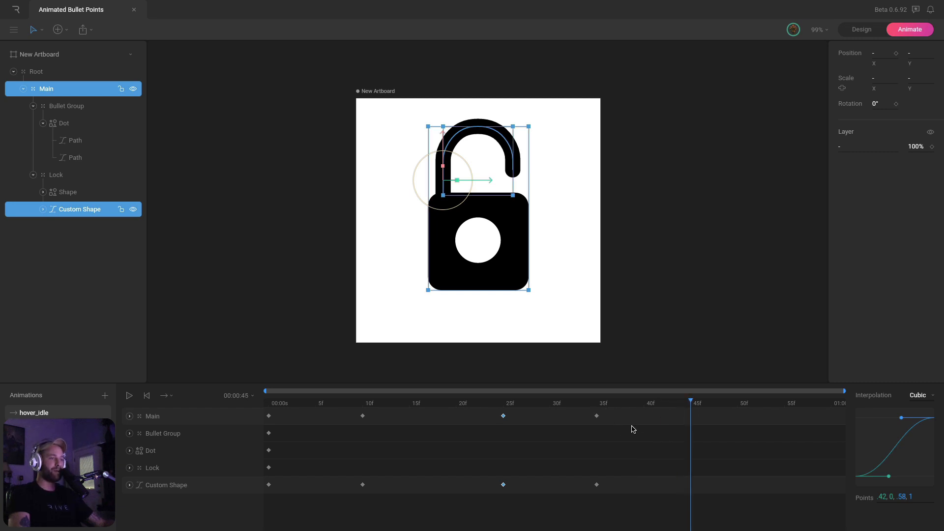
drag(609, 412, 590, 504)
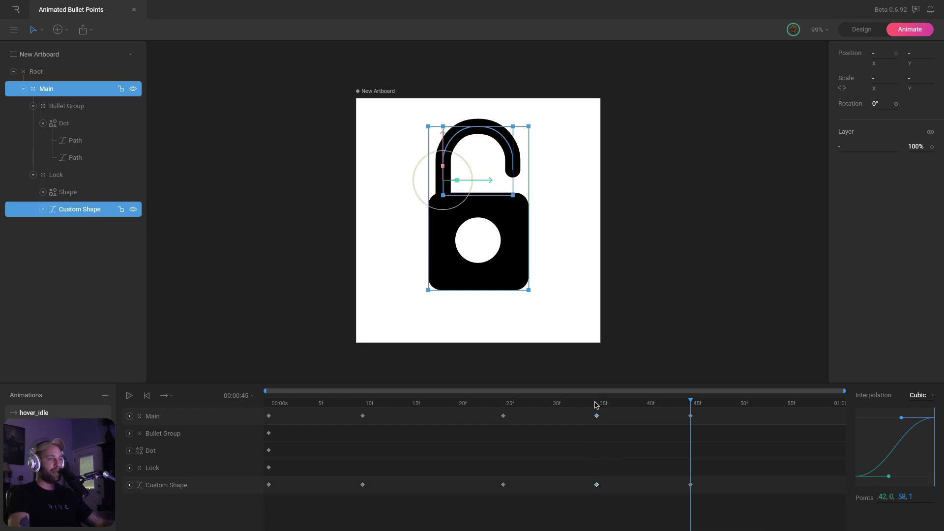
drag(595, 405, 692, 401)
drag(520, 411, 497, 484)
drag(371, 410, 345, 516)
drag(265, 421, 279, 497)
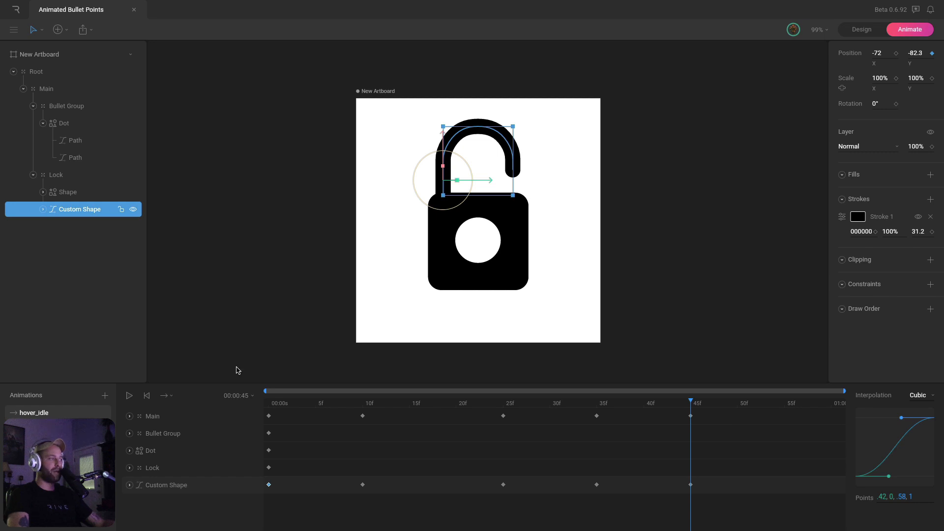
Set hover_idle's duration to 00:02:00 and show the full two-second range on the timeline
click(236, 396)
click(296, 443)
text(00:02:00)
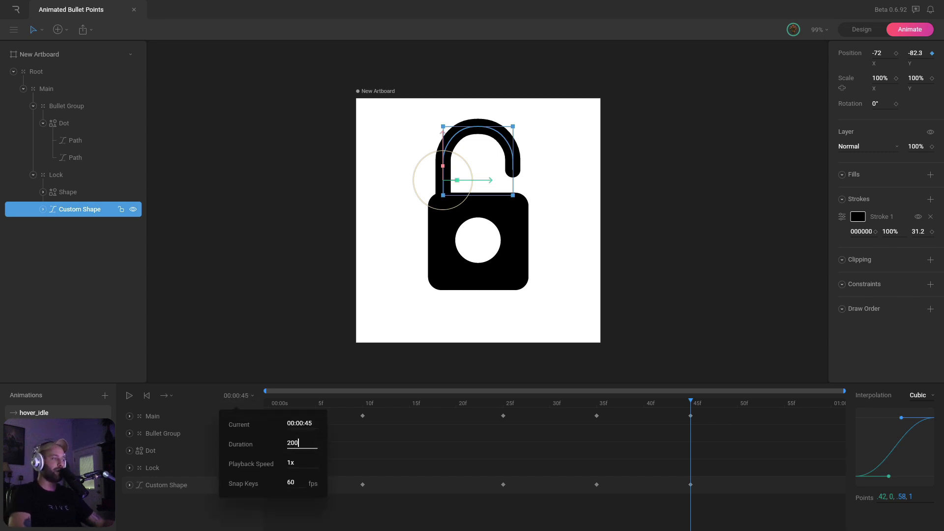
key(Return)
drag(555, 390, 844, 391)
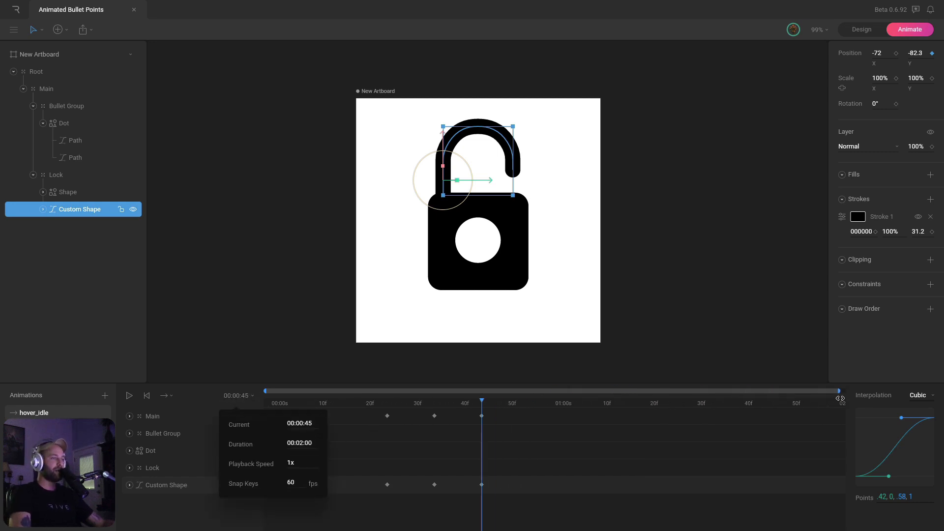
click(649, 463)
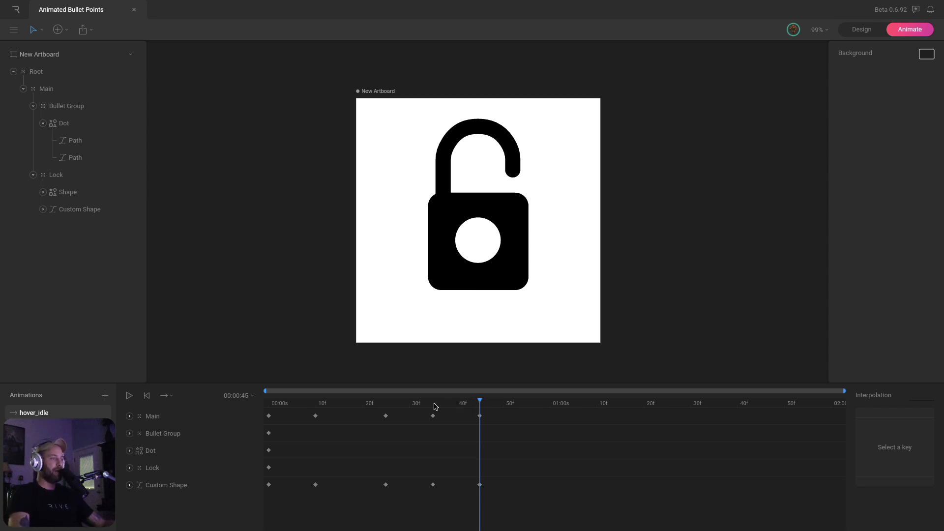
Preview the open-shackle pose from 25f through 55f on the lengthened timeline
mouse_move(434, 406)
mouse_down()
mouse_move(480, 404)
mouse_move(386, 407)
mouse_move(431, 409)
mouse_up()
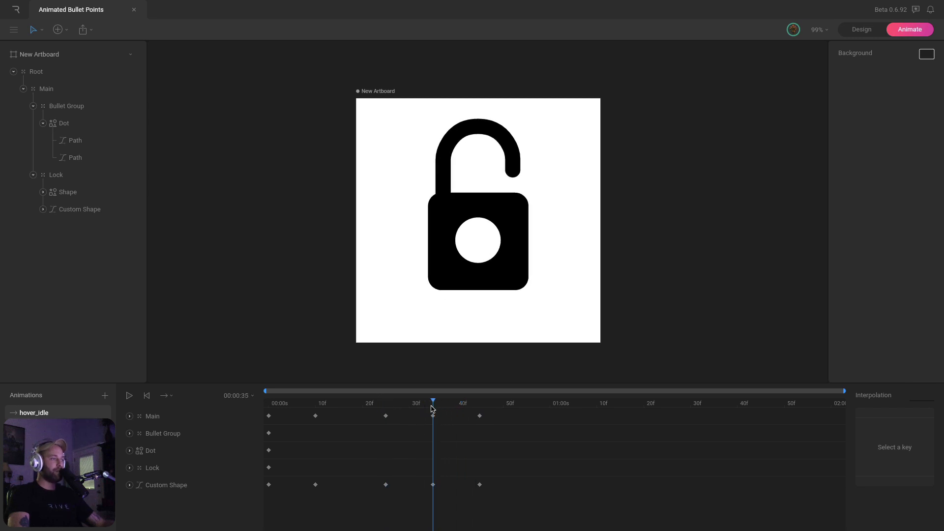
drag(432, 409, 378, 497)
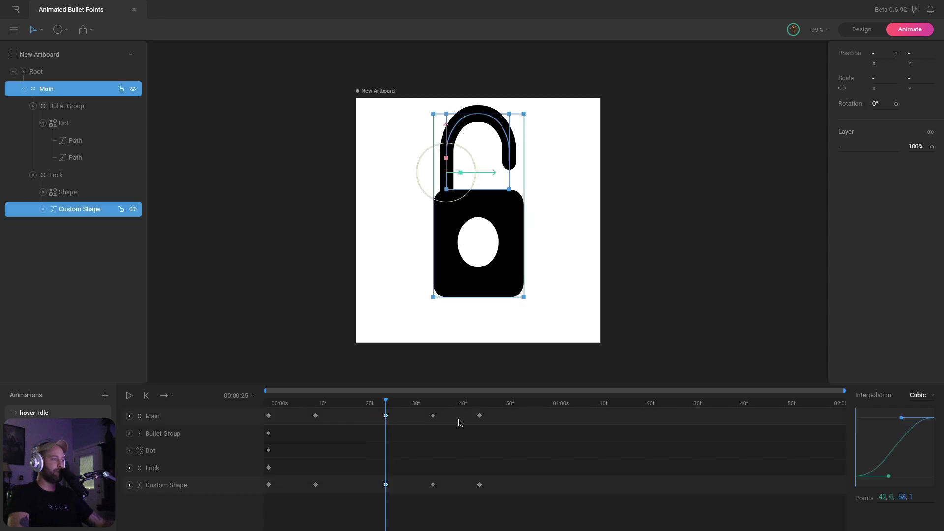
drag(453, 407, 408, 501)
Paste closed-lock keyframes for Main and Custom Shape at 1:10
drag(309, 410, 329, 503)
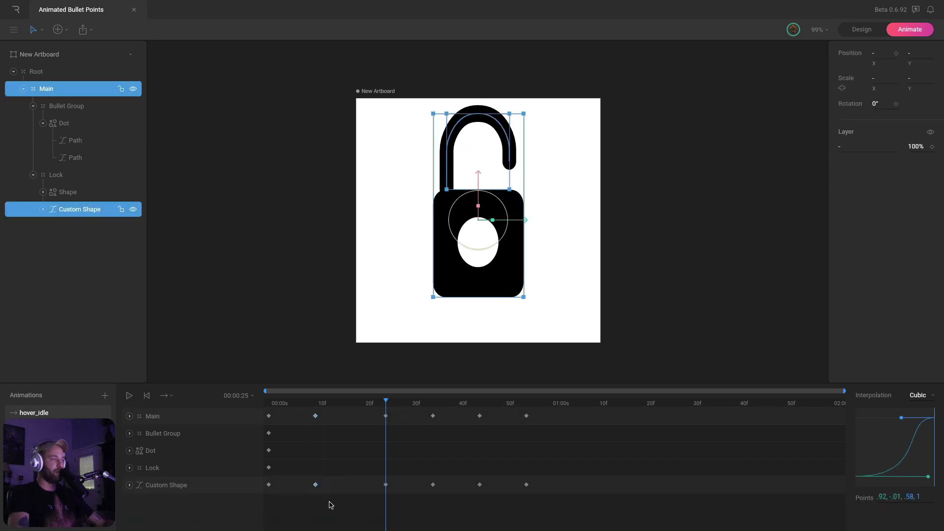
click(524, 404)
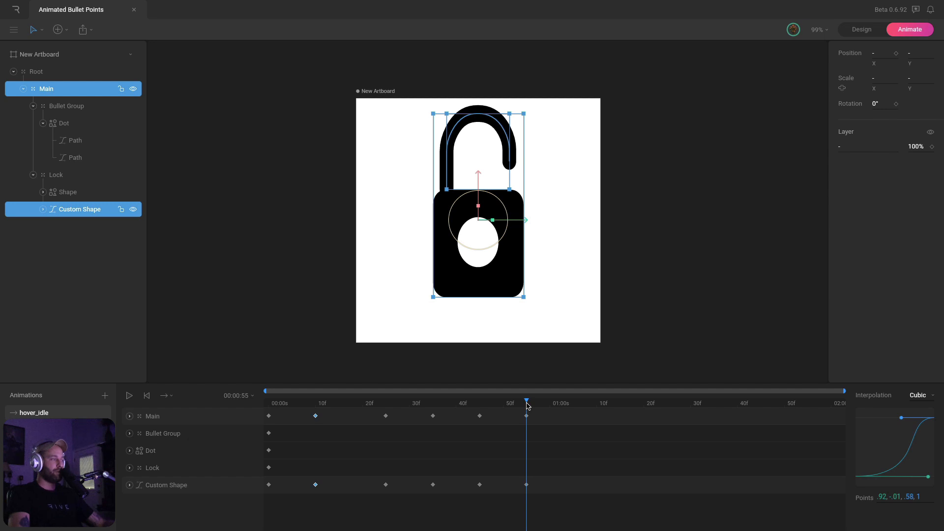
drag(527, 404, 597, 404)
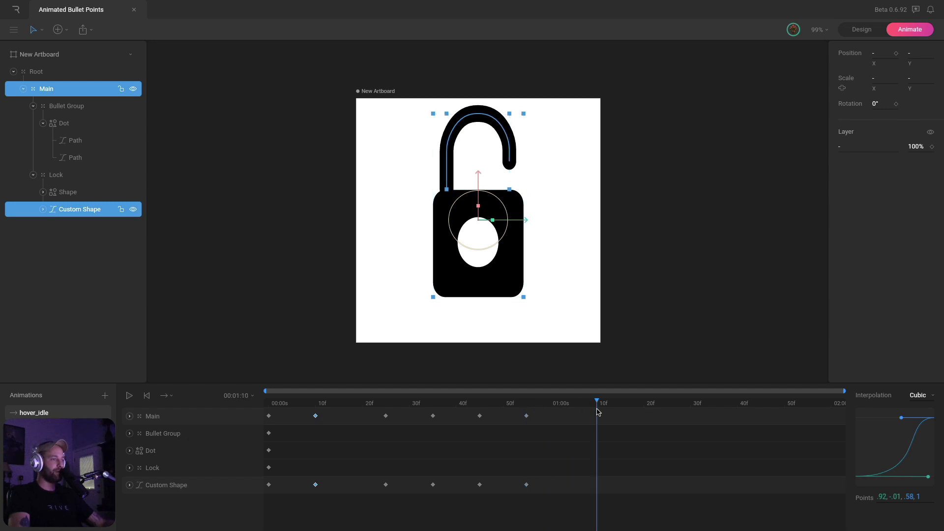
key(ctrl+v)
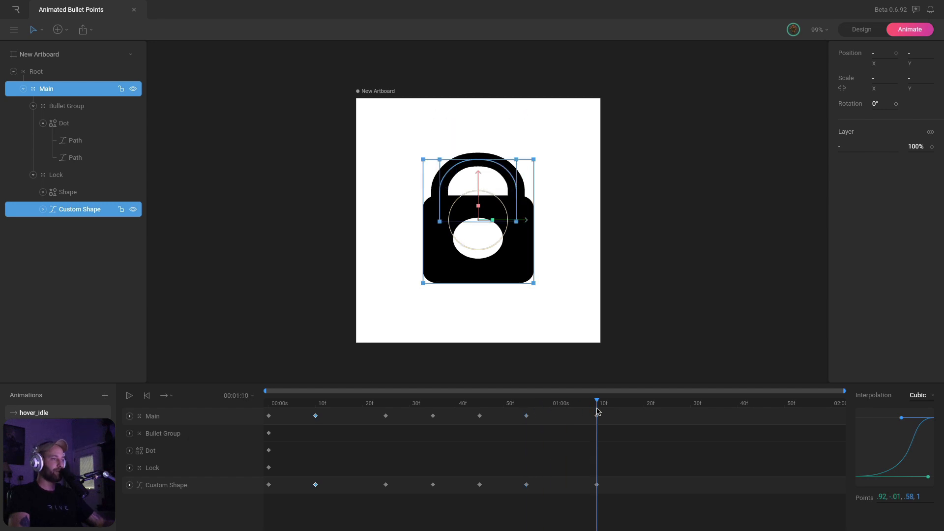
Copy Main and Custom Shape's starting keys to 1:20 so the shackle closes again
click(269, 416)
shift+click(269, 484)
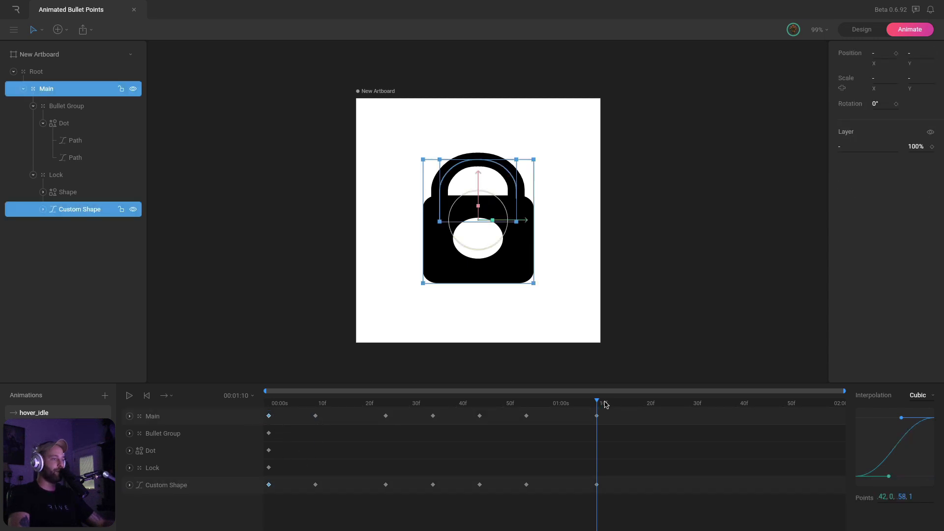
drag(605, 404, 646, 412)
key(ctrl+v)
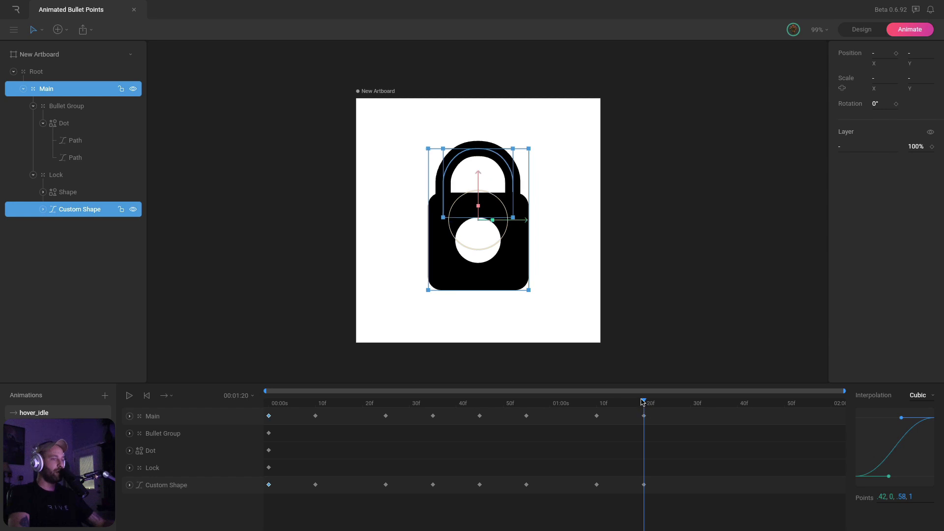
drag(635, 406, 543, 526)
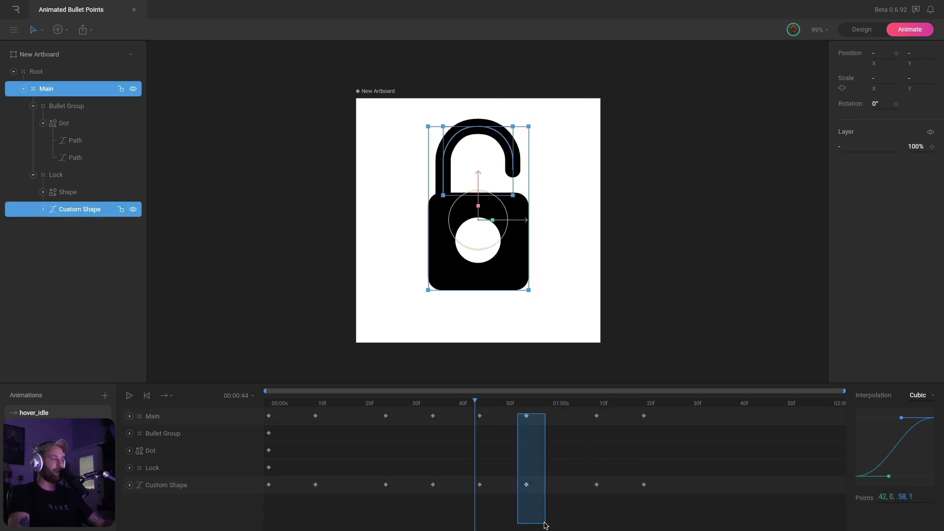
Give the 1:10 keyframes an ease in-out curve
drag(576, 411, 624, 491)
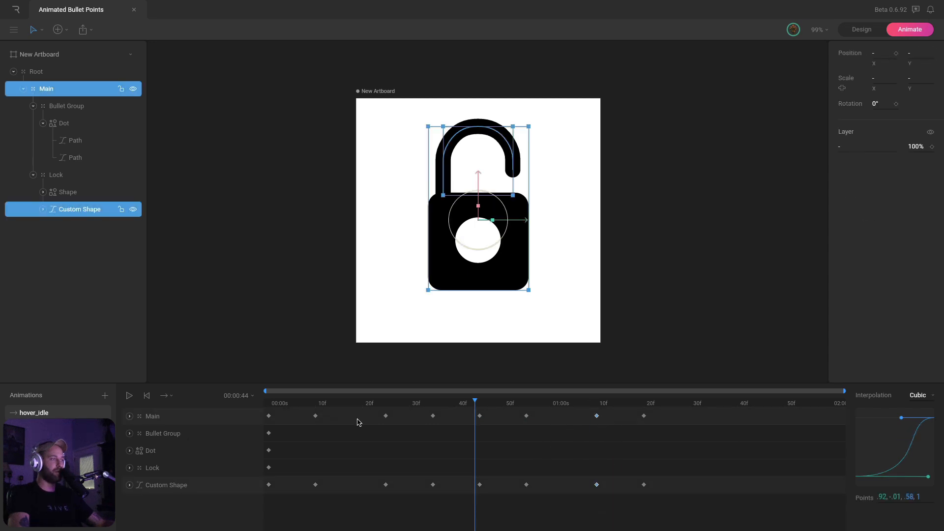
click(925, 403)
click(928, 433)
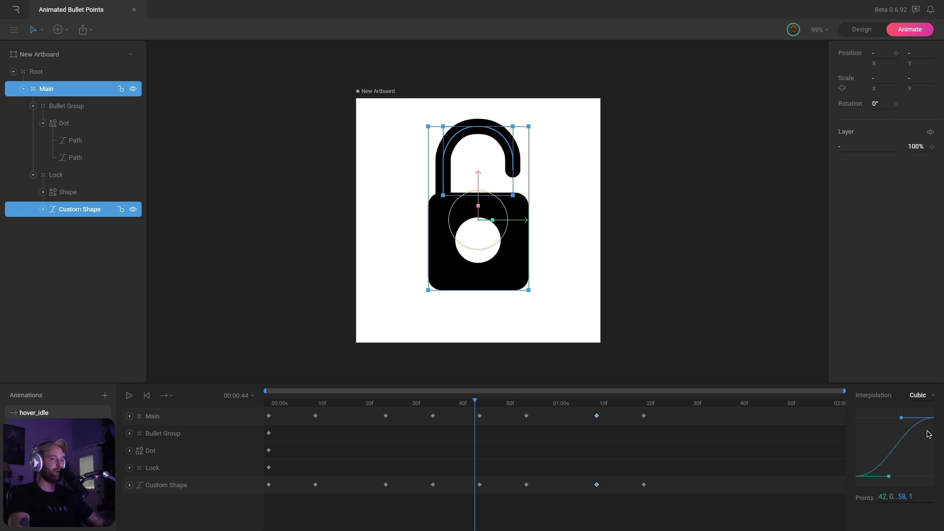
Apply the 10f keys' .92,-.01,.58,1 curve to the 55f keys and play the loop
drag(520, 411, 549, 501)
drag(306, 411, 332, 499)
click(895, 494)
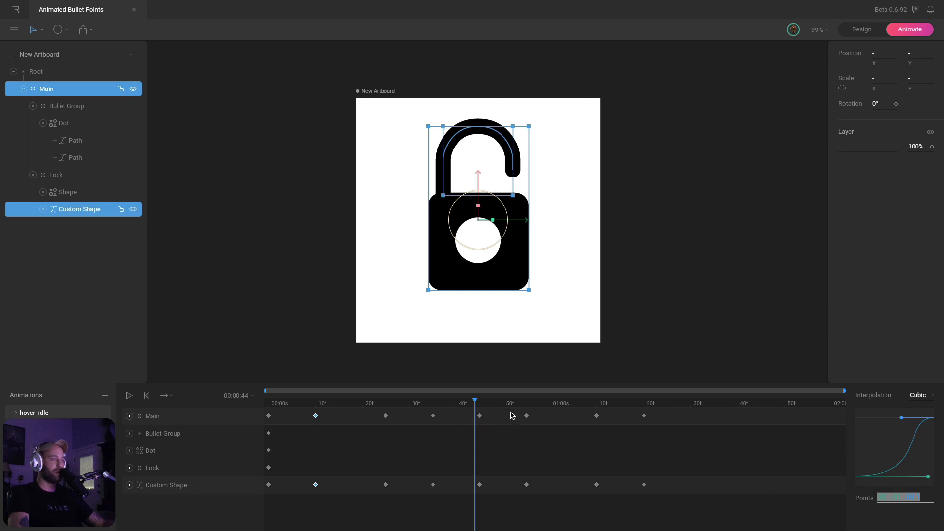
drag(509, 411, 545, 498)
click(906, 496)
text(.92,-.01,.58,1)
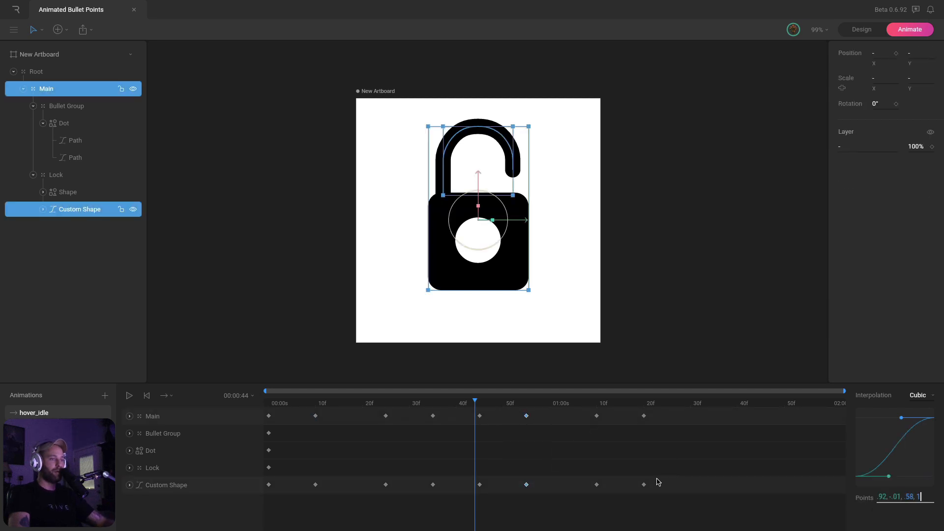
key(Return)
drag(520, 406, 185, 414)
click(712, 290)
key(space)
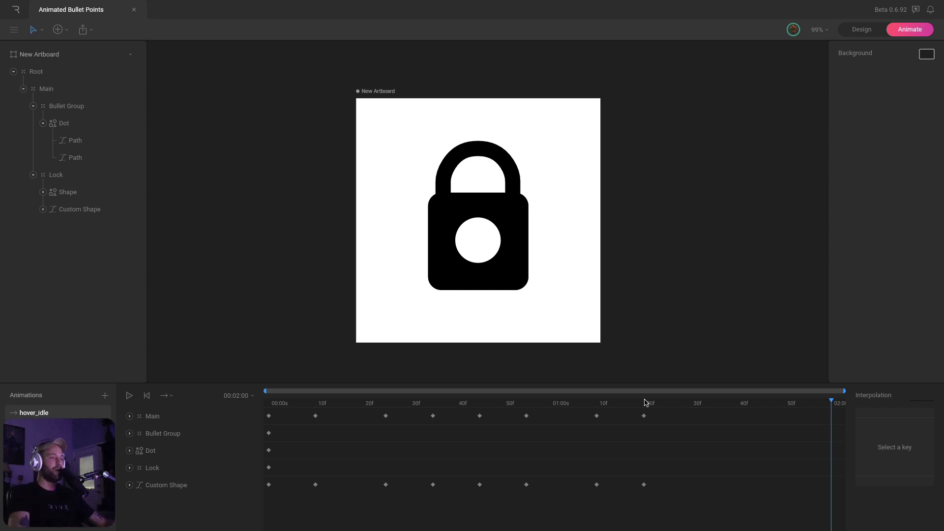
drag(645, 402, 690, 402)
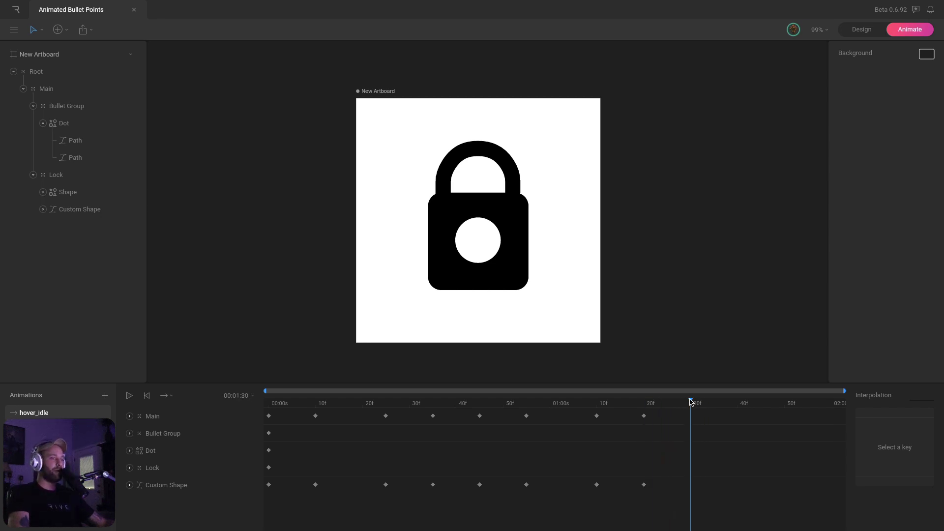
drag(265, 404, 692, 409)
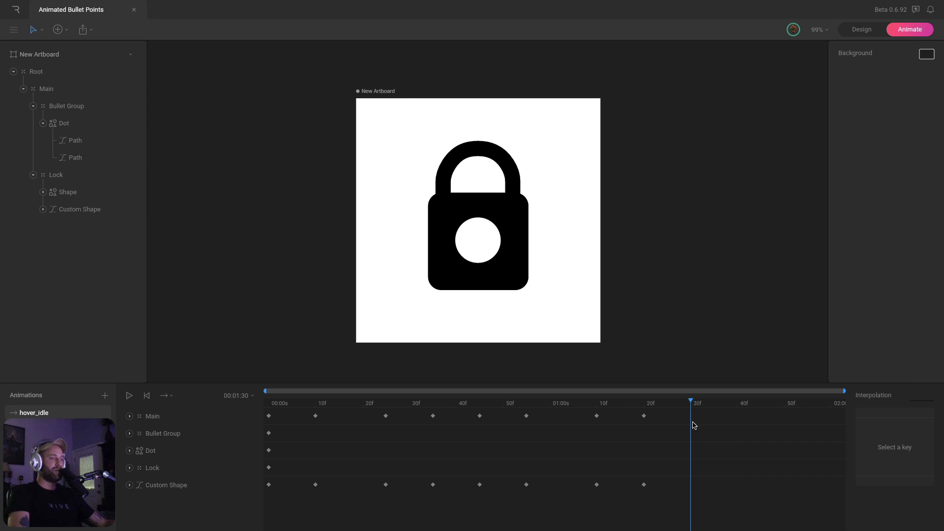
drag(278, 416, 265, 500)
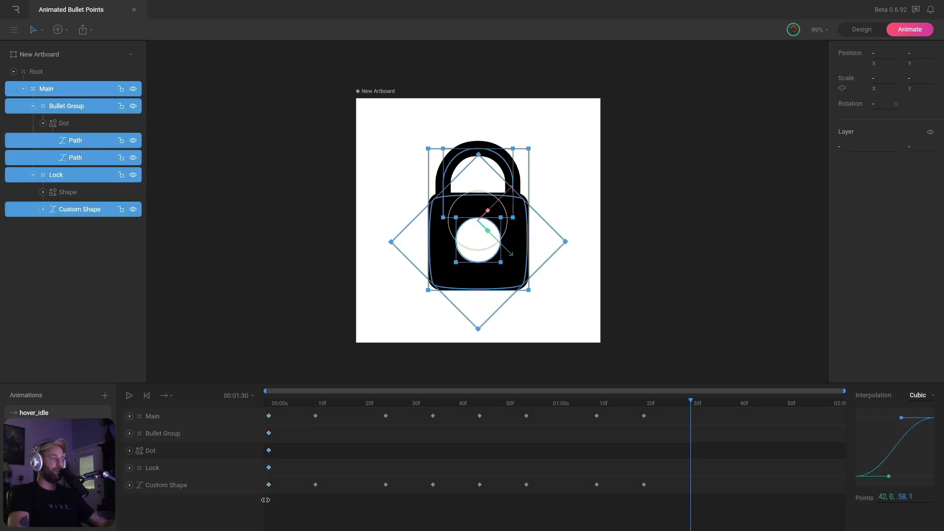
mouse_move(689, 402)
mouse_down()
mouse_move(682, 407)
mouse_move(690, 407)
mouse_up()
click(680, 426)
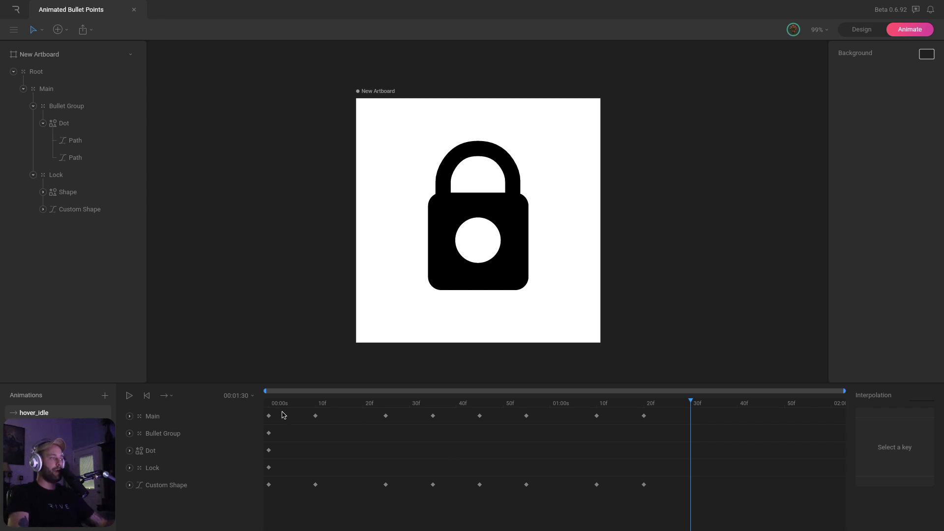
click(167, 395)
click(187, 442)
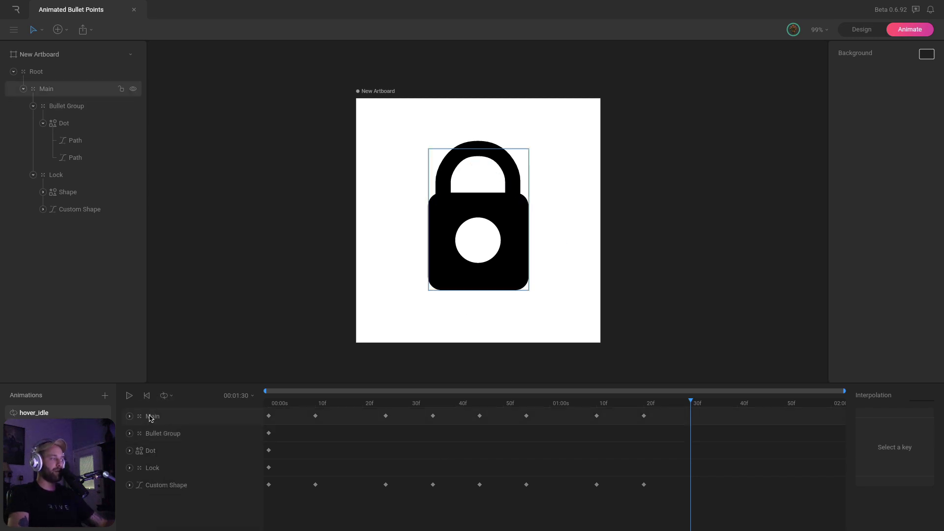
click(241, 396)
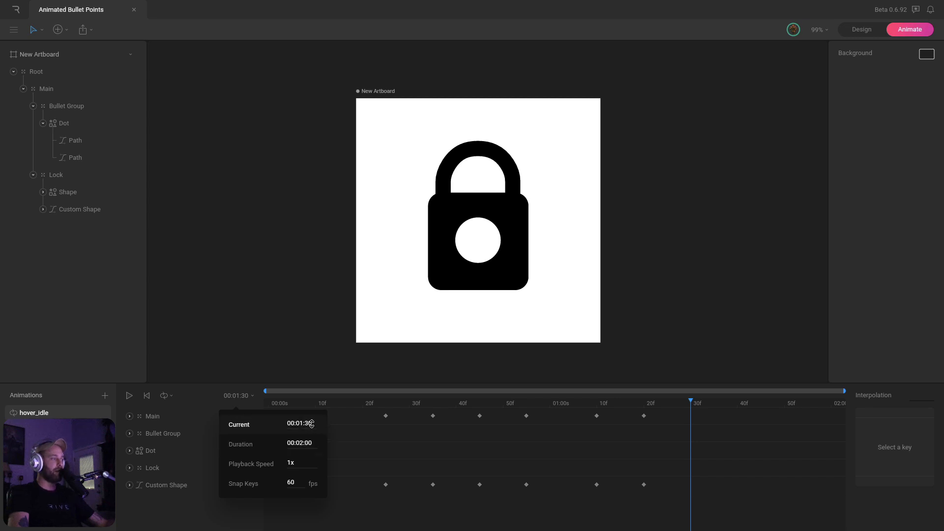
click(312, 442)
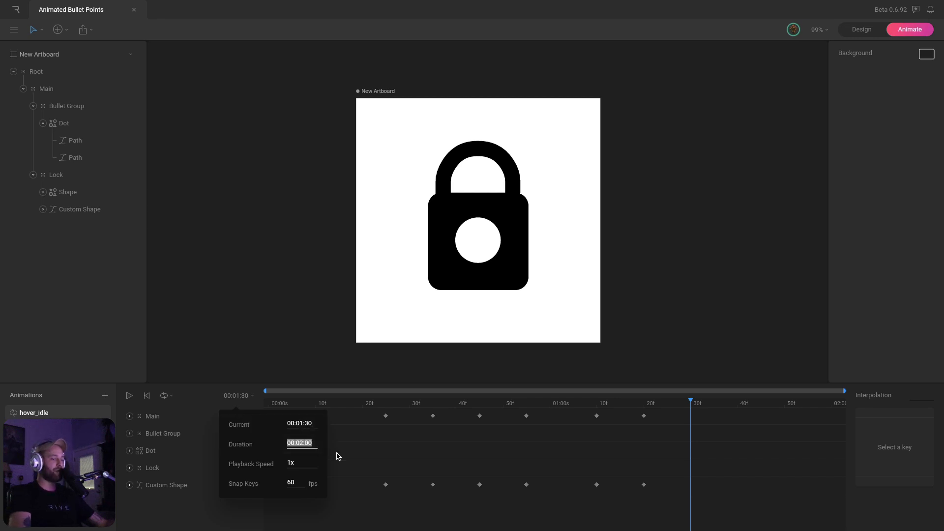
key(Return)
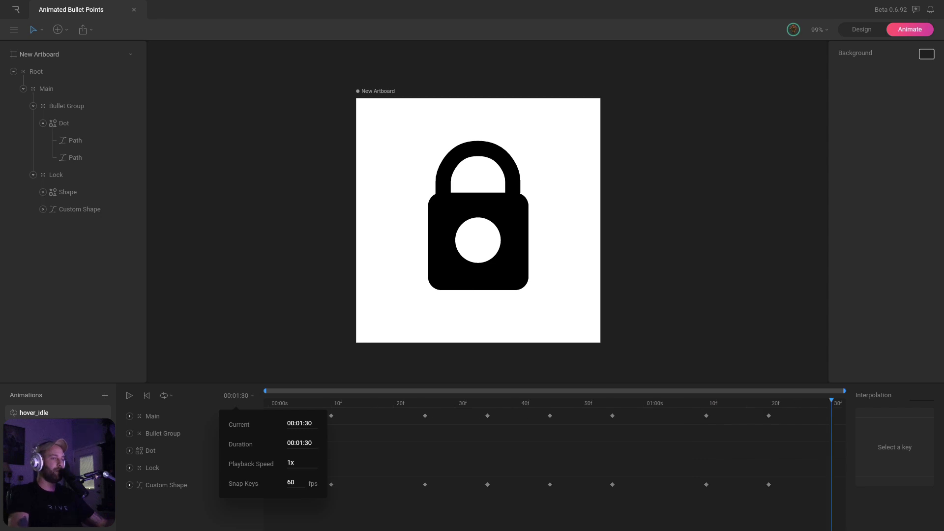
click(822, 462)
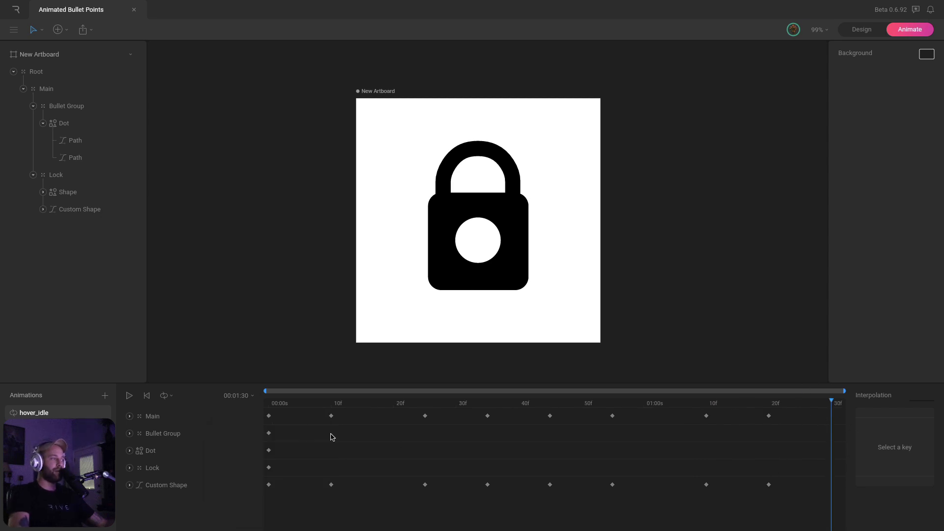
key(space)
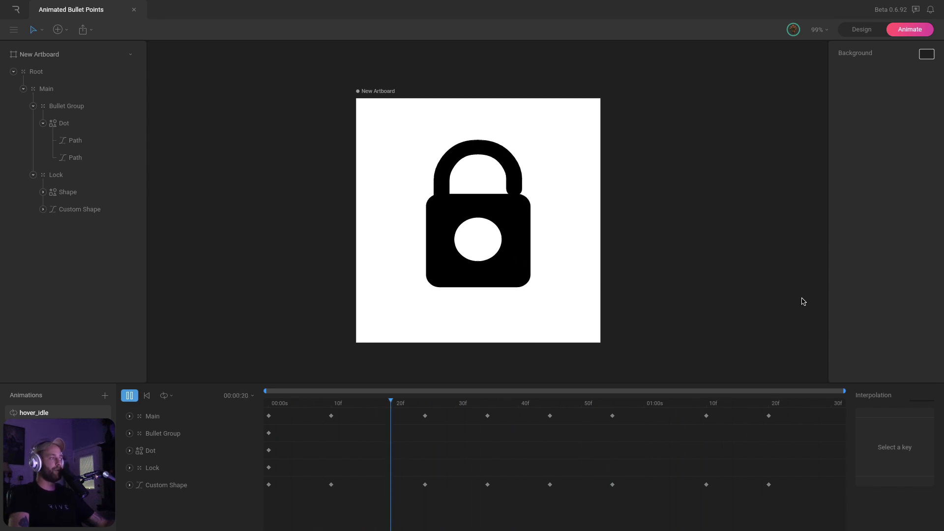
click(129, 398)
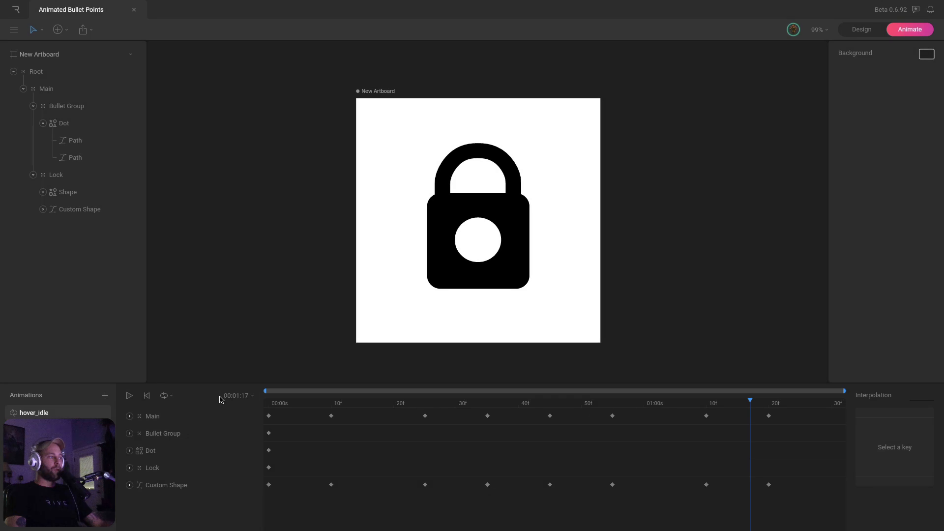
Create a new state machine and add bullet_Idle, on_hover and hover_idle states to its graph
click(105, 395)
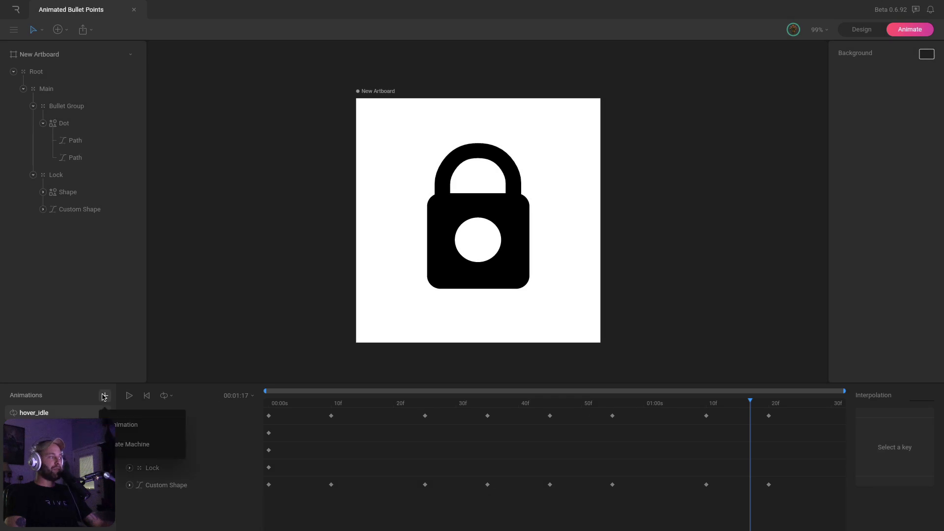
click(116, 447)
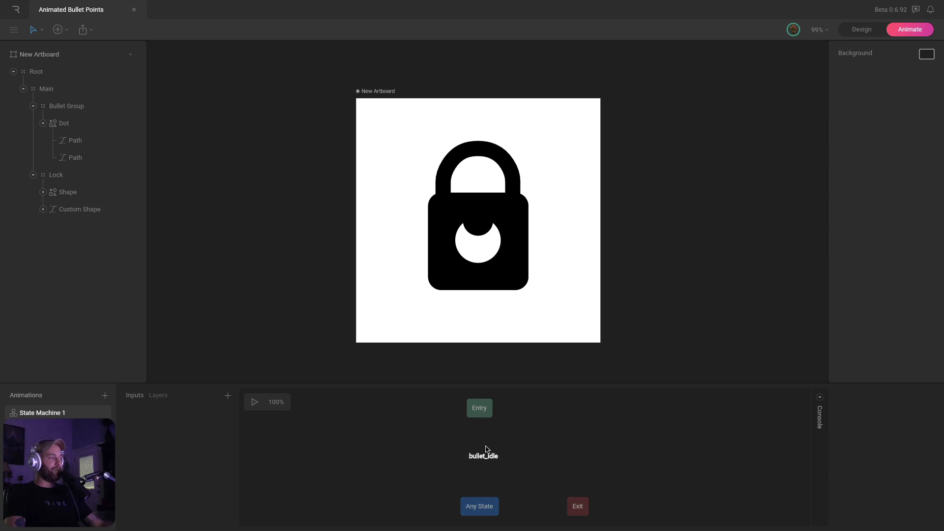
drag(484, 446, 488, 446)
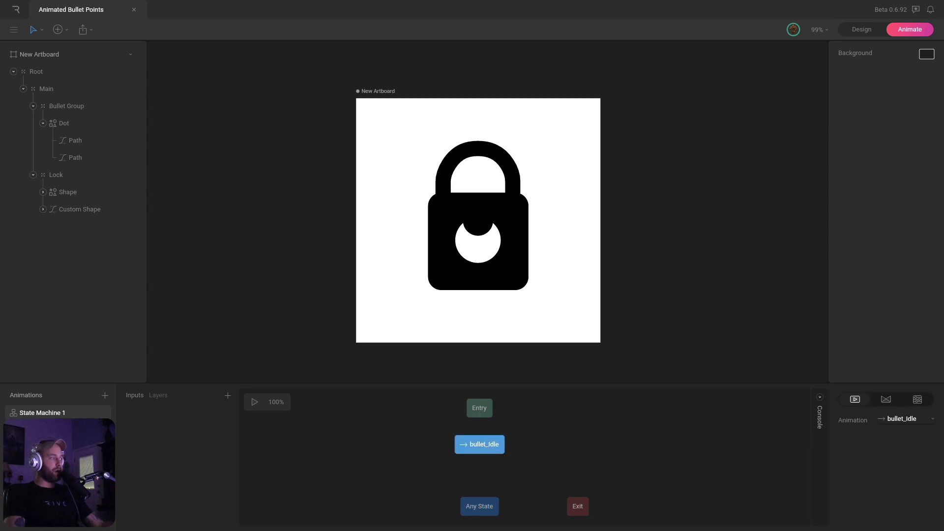
drag(58, 447, 570, 448)
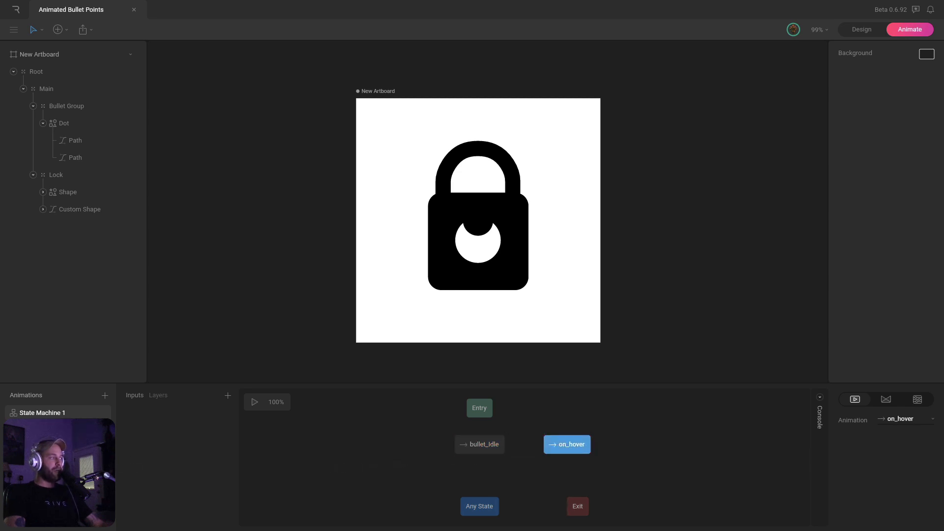
drag(54, 446, 524, 476)
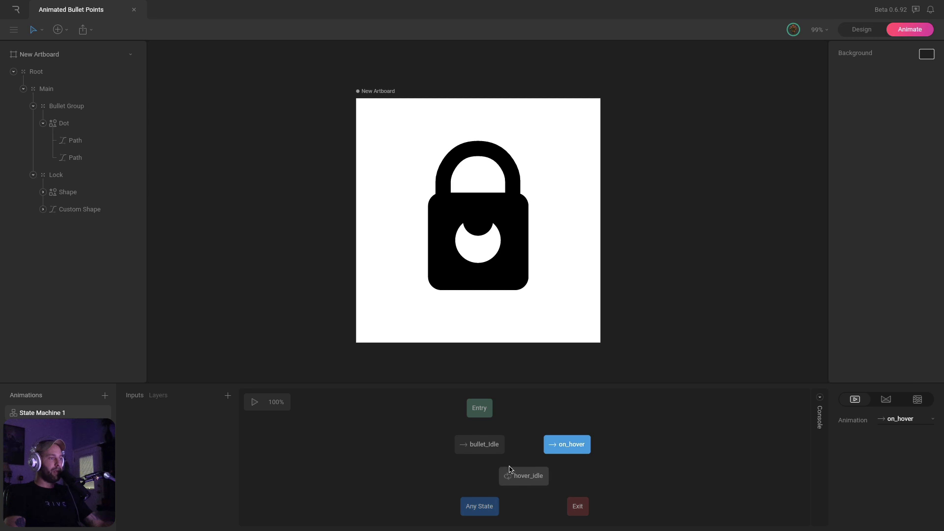
Arrange the nodes: Any State and Exit lower, hover_idle below, on_hover nudged right
drag(485, 506, 485, 524)
drag(578, 507, 580, 522)
drag(524, 476, 524, 486)
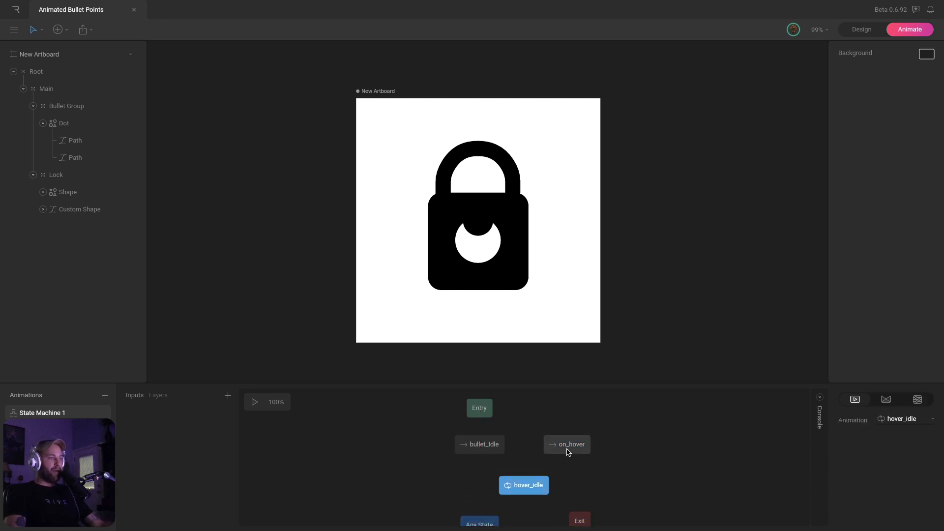
drag(568, 452, 572, 452)
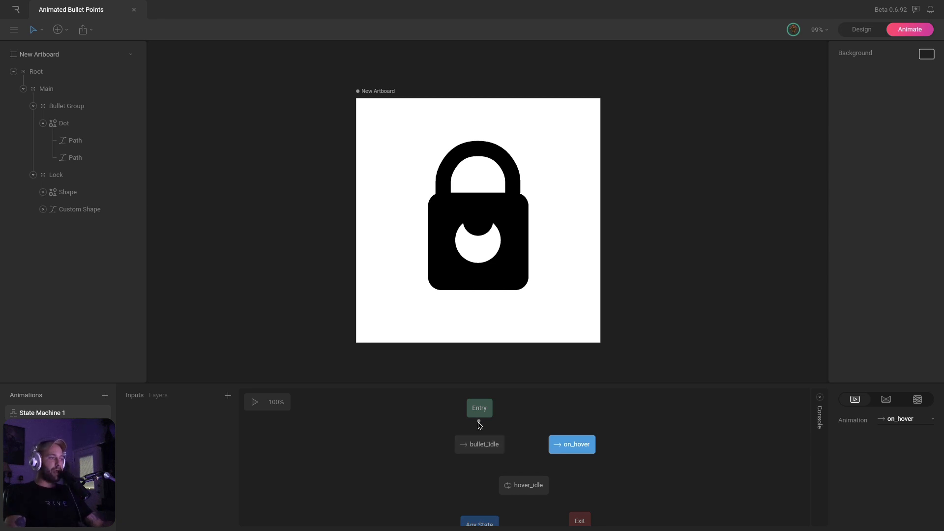
Draw transitions from Entry to bullet_Idle and from bullet_Idle to on_hover
drag(479, 422, 480, 446)
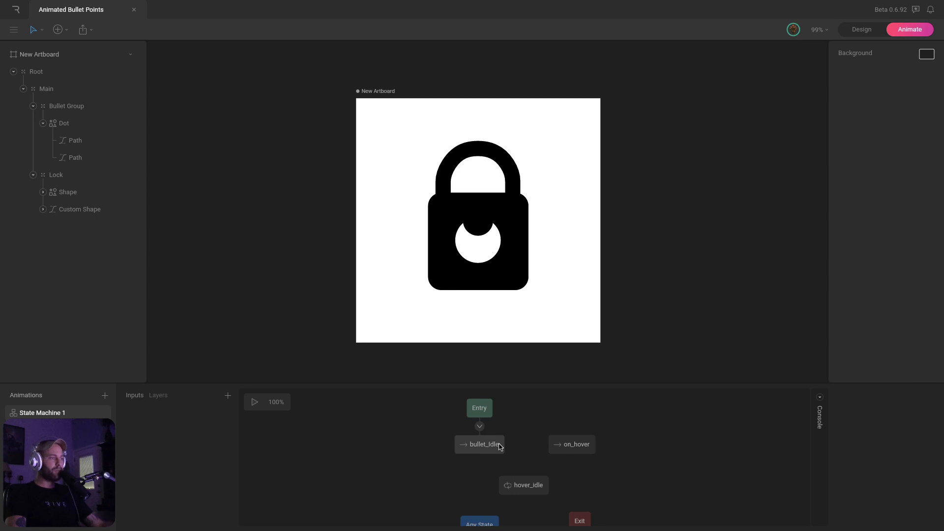
drag(507, 446, 456, 444)
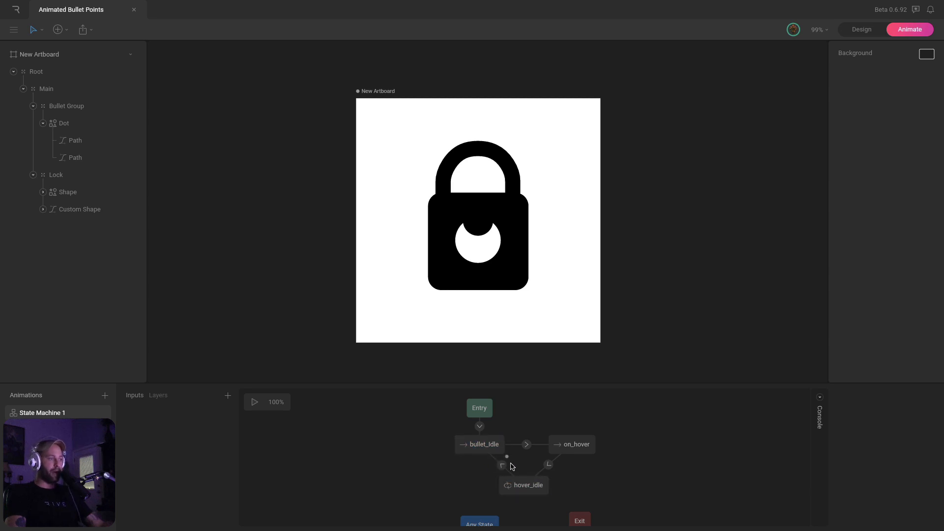
click(536, 486)
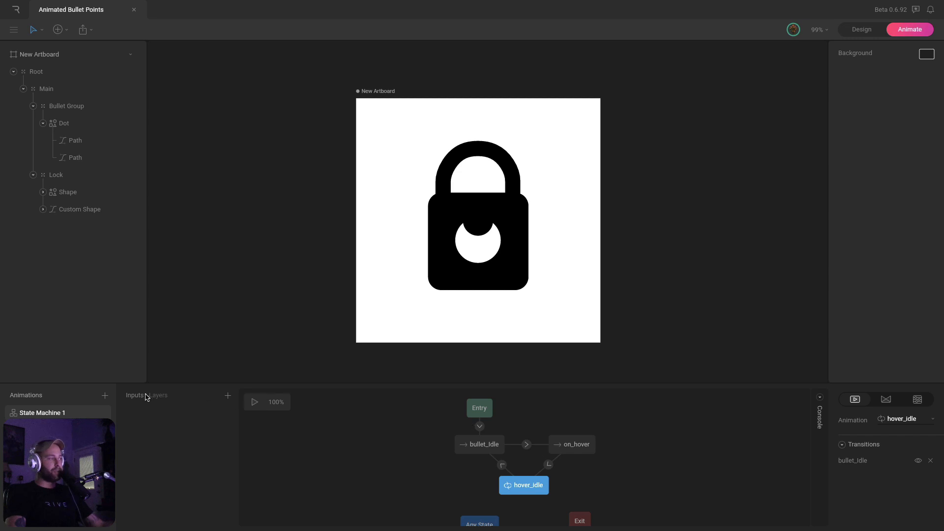
click(227, 396)
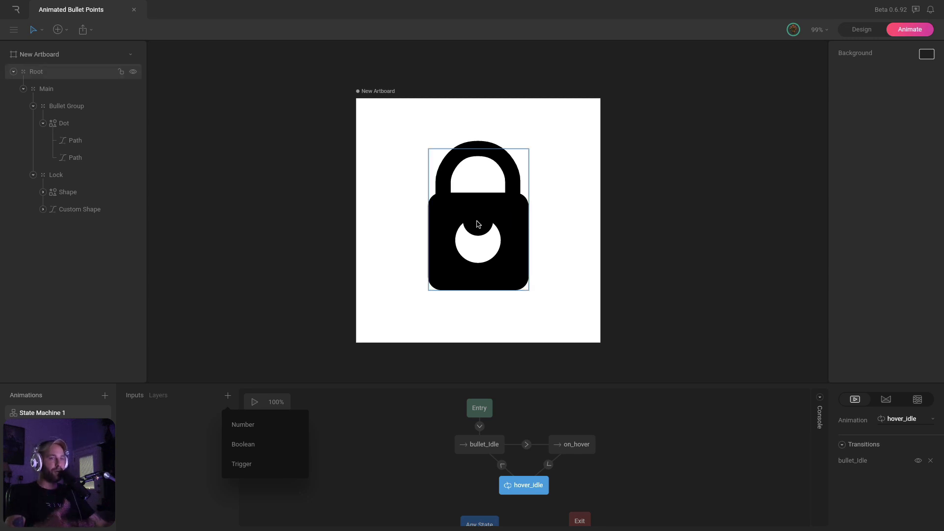
Add a Boolean input and rename it 'hover', correcting the 'hovver' typo
click(248, 446)
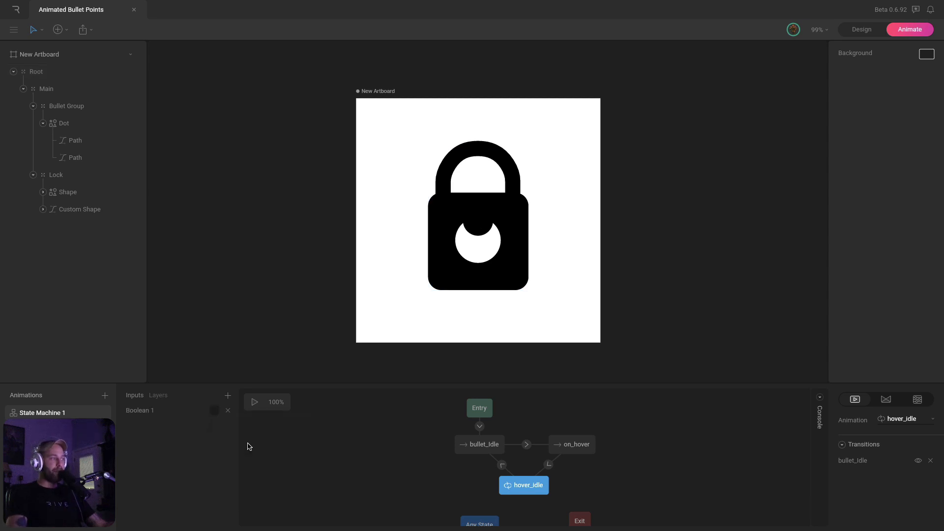
double_click(142, 411)
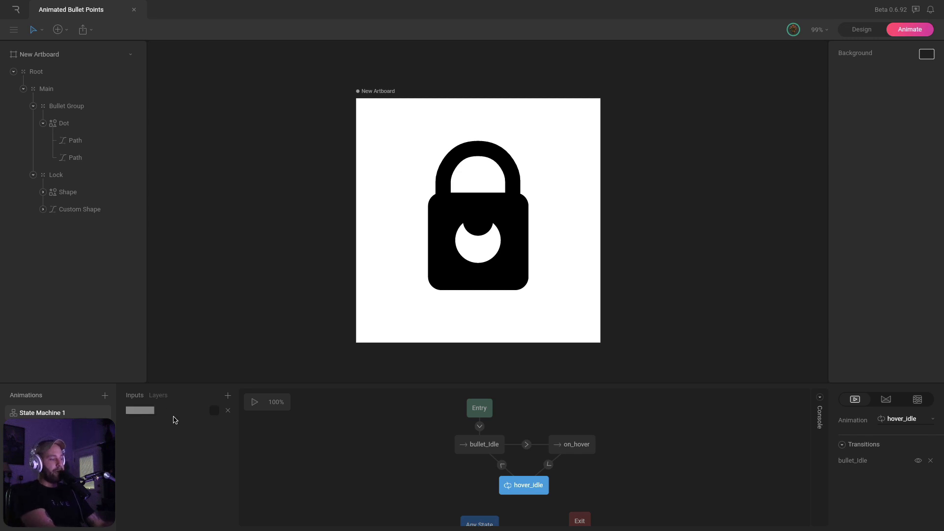
text(hovver)
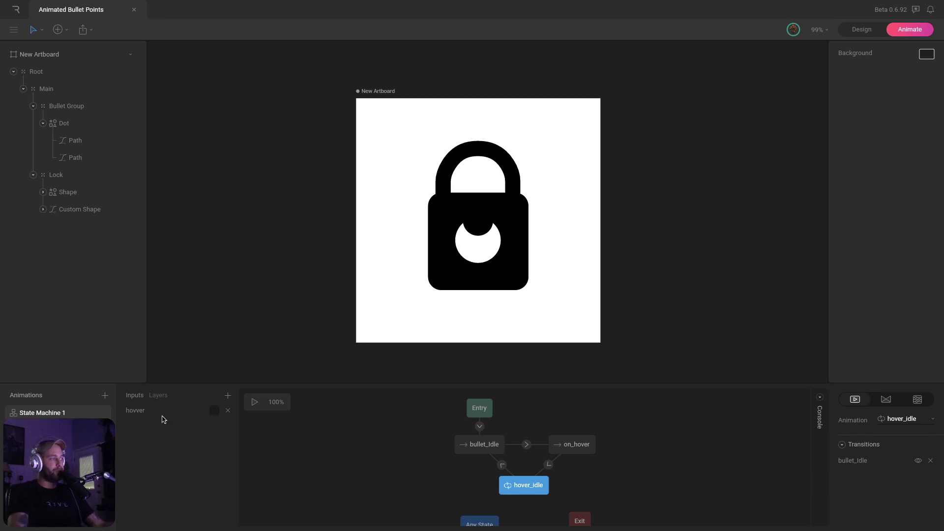
click(139, 411)
key(BackSpace)
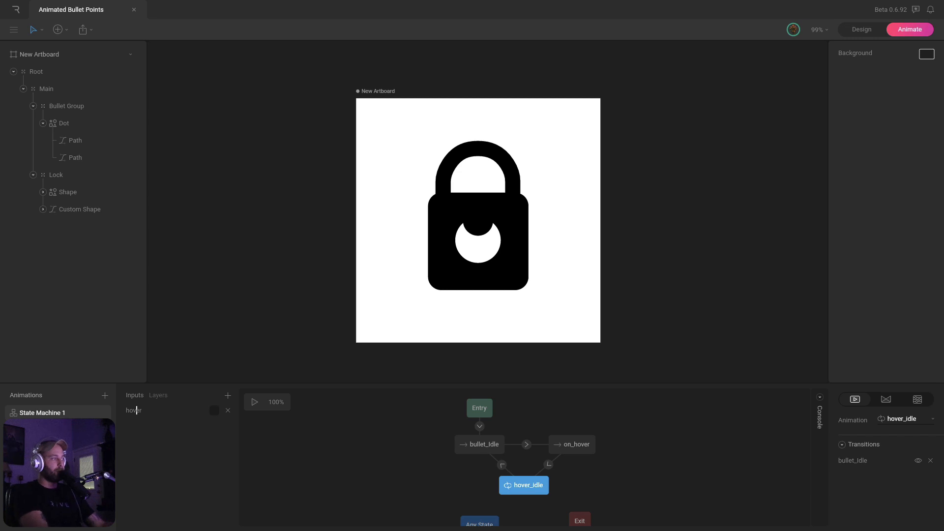
key(Return)
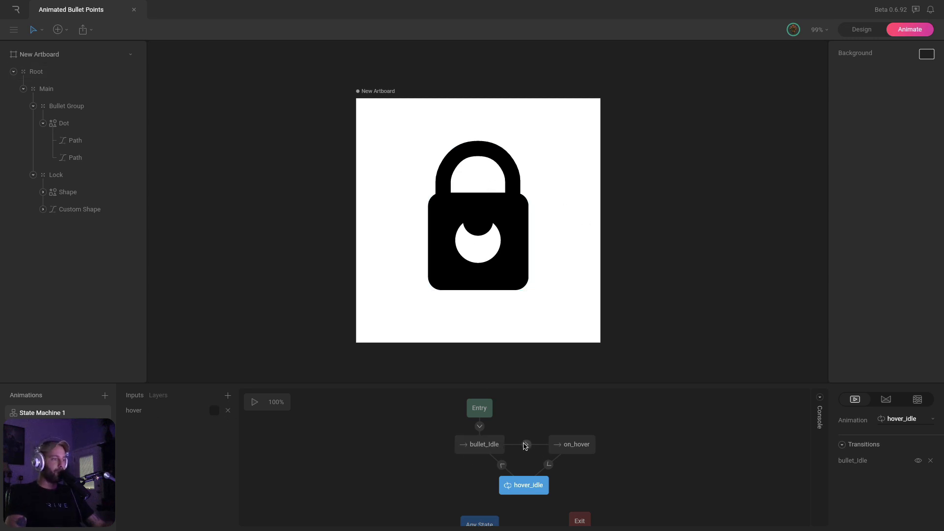
Add a hover condition to the bullet_Idle→on_hover transition, then check the on_hover→hover_idle transition
click(526, 444)
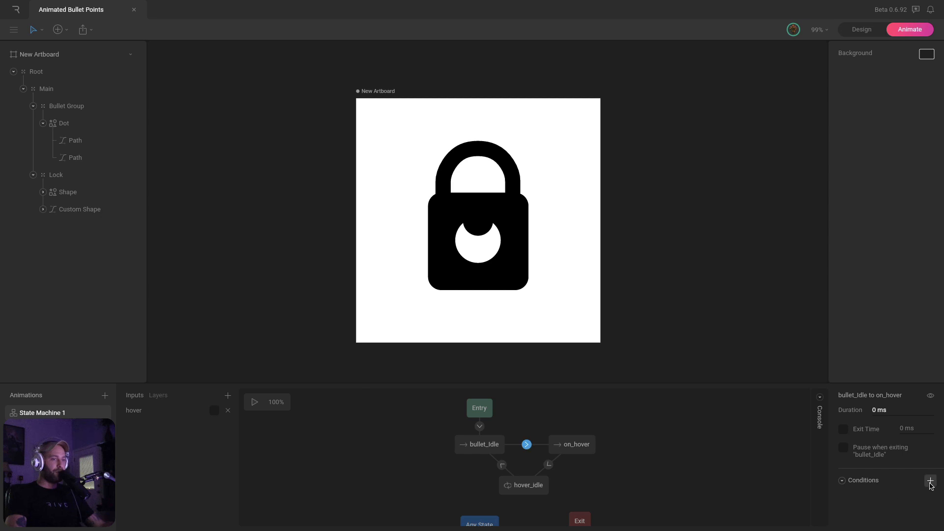
click(930, 481)
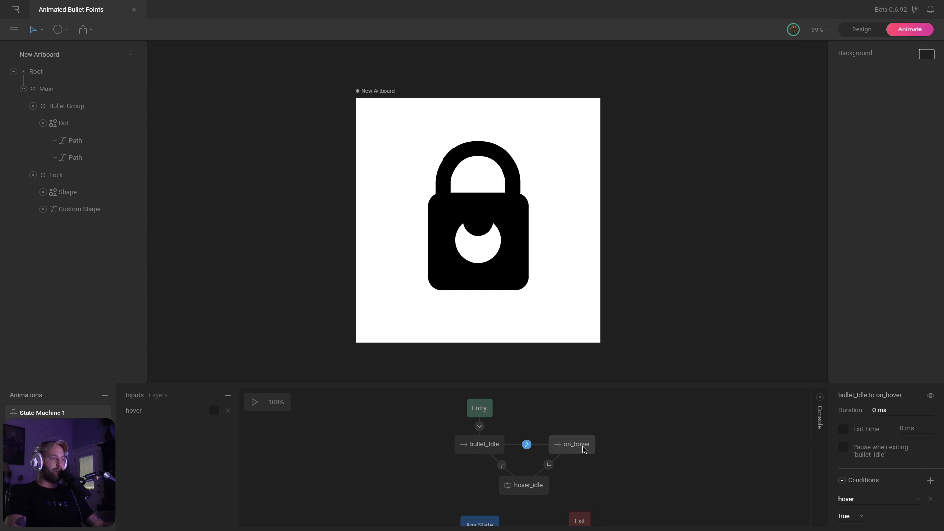
click(577, 448)
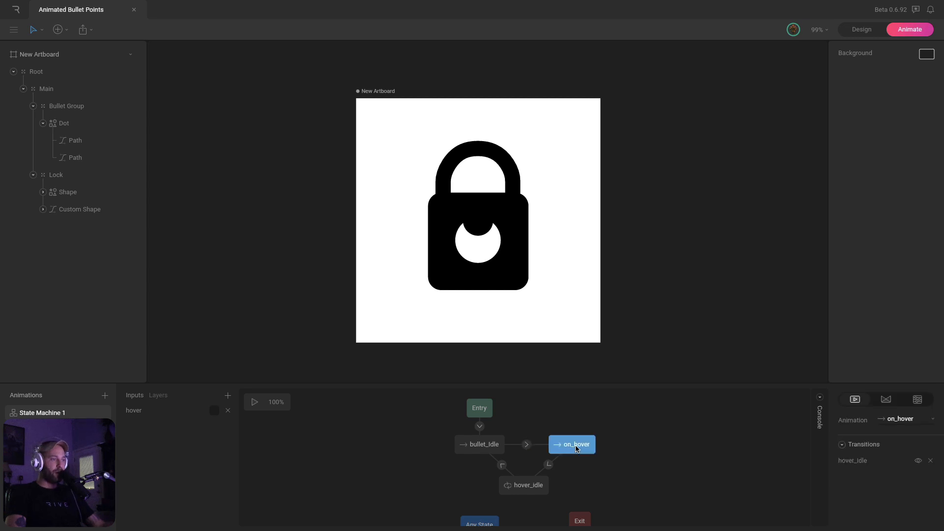
click(539, 487)
click(548, 465)
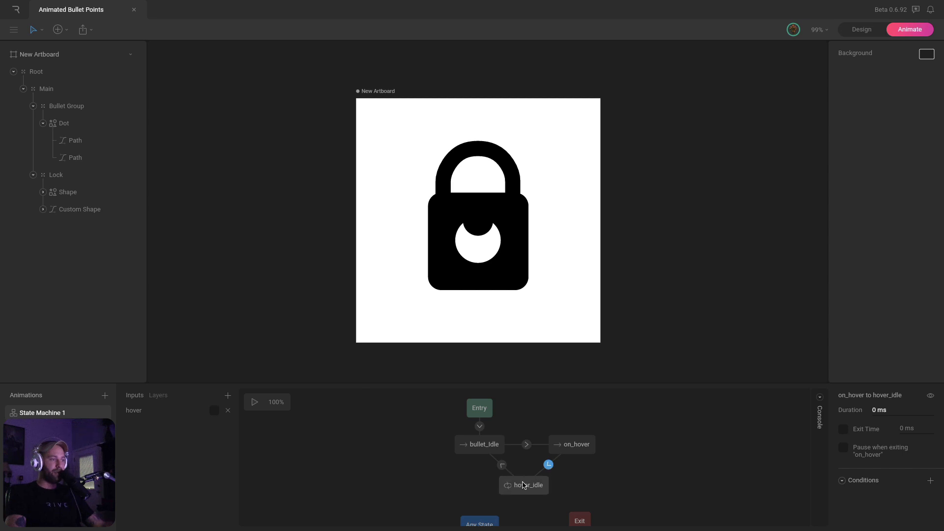
click(523, 485)
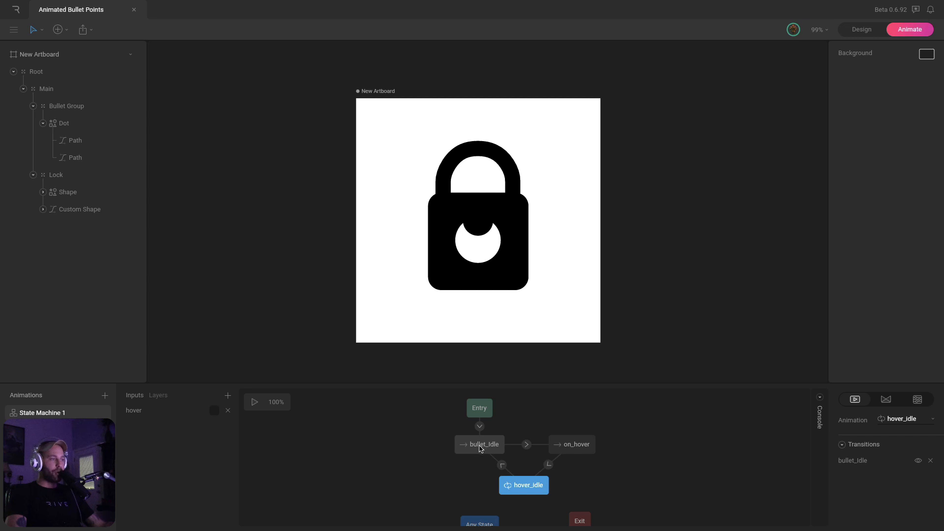
Give the hover_idle→bullet_Idle transition a condition requiring hover to be false
click(502, 465)
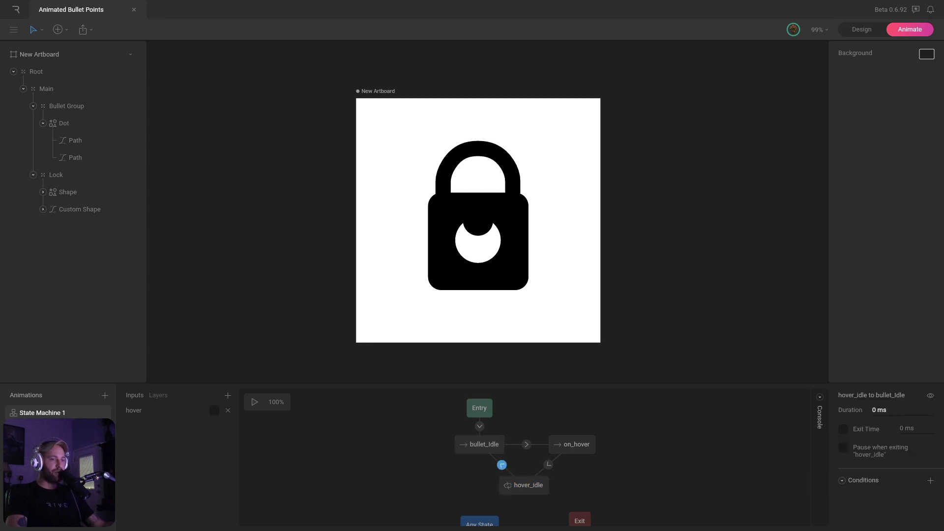
click(930, 481)
click(846, 517)
click(853, 520)
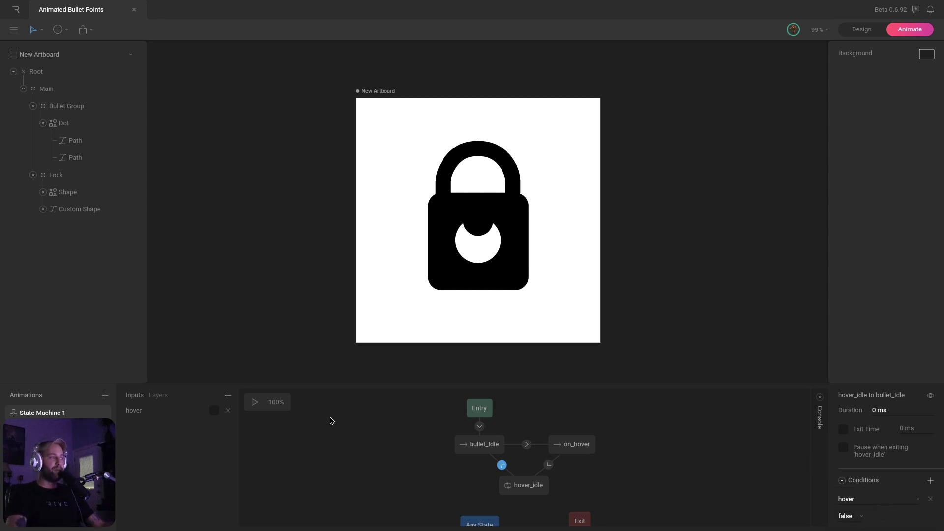
click(332, 421)
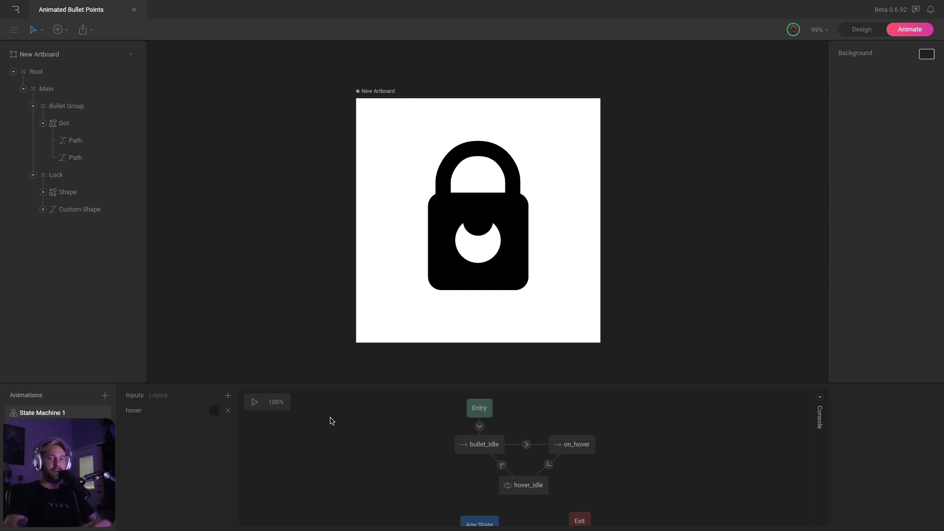
Run the state machine and toggle hover on and off to test the unlock
click(256, 403)
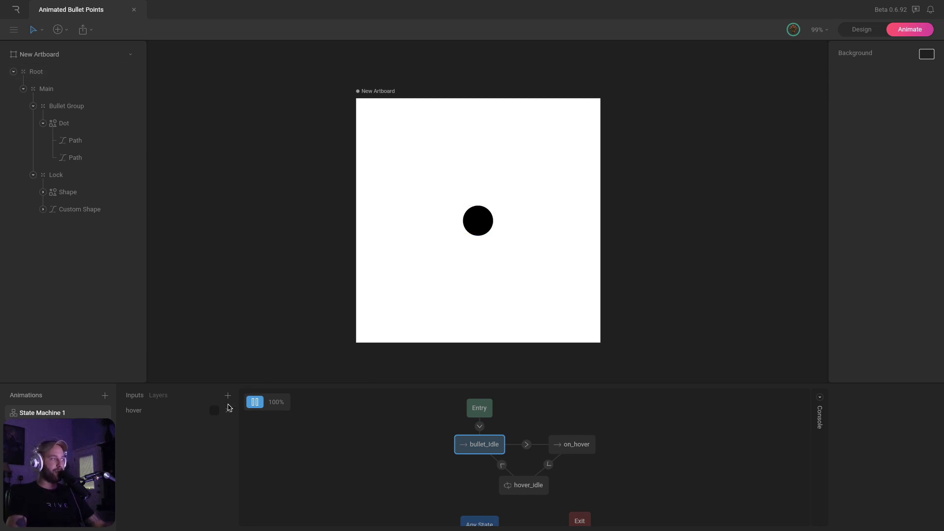
click(215, 411)
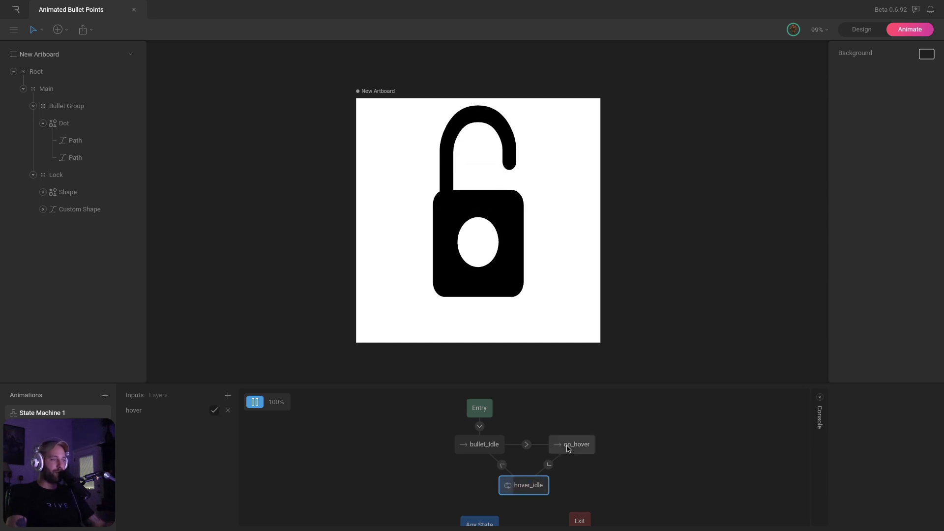
click(215, 412)
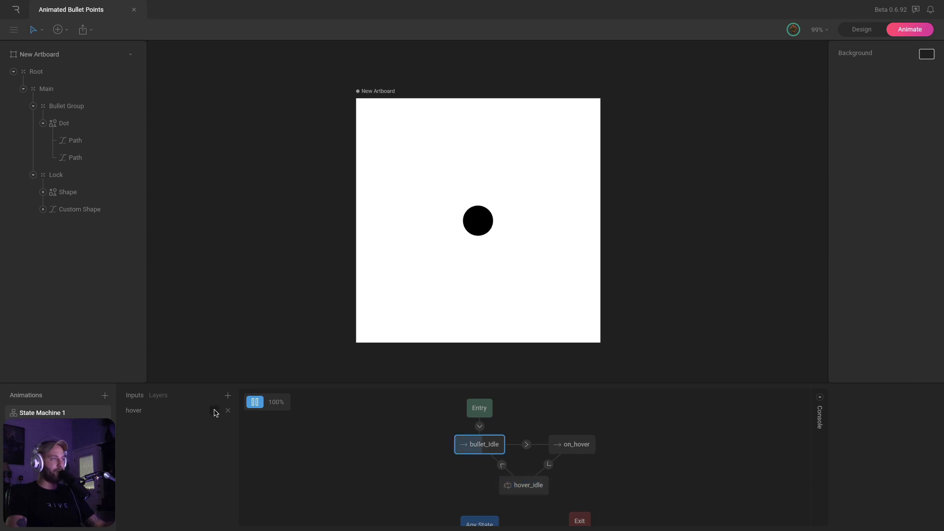
click(215, 412)
click(215, 411)
click(215, 411)
click(215, 411)
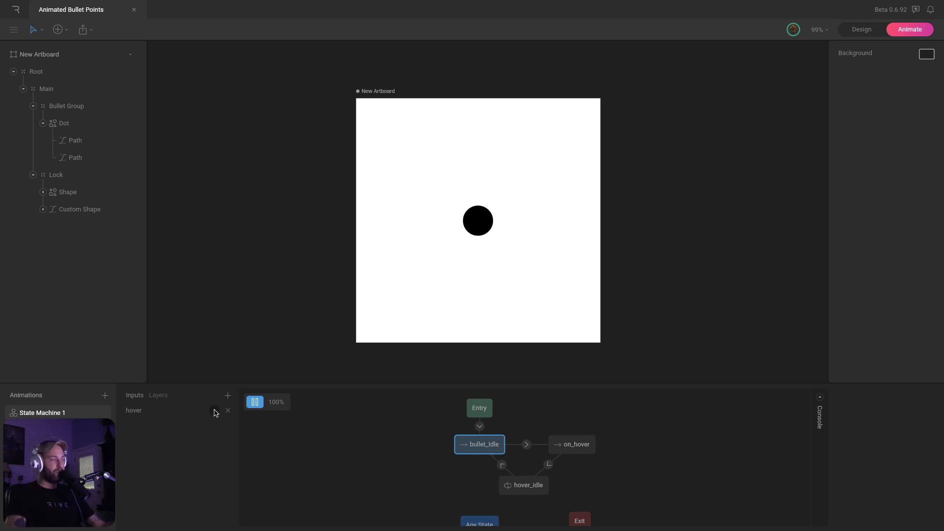
Stop the preview and select the on_hover→hover_idle transition to view its settings
click(254, 405)
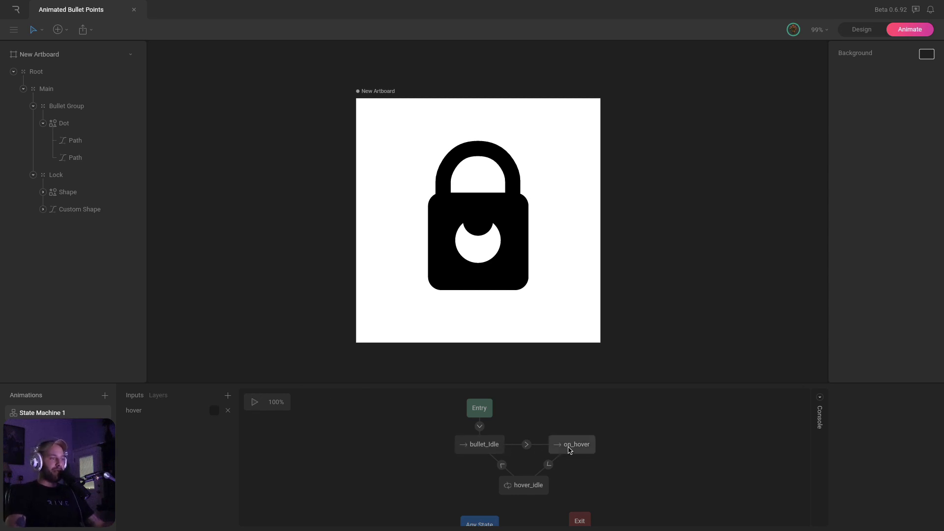
click(569, 450)
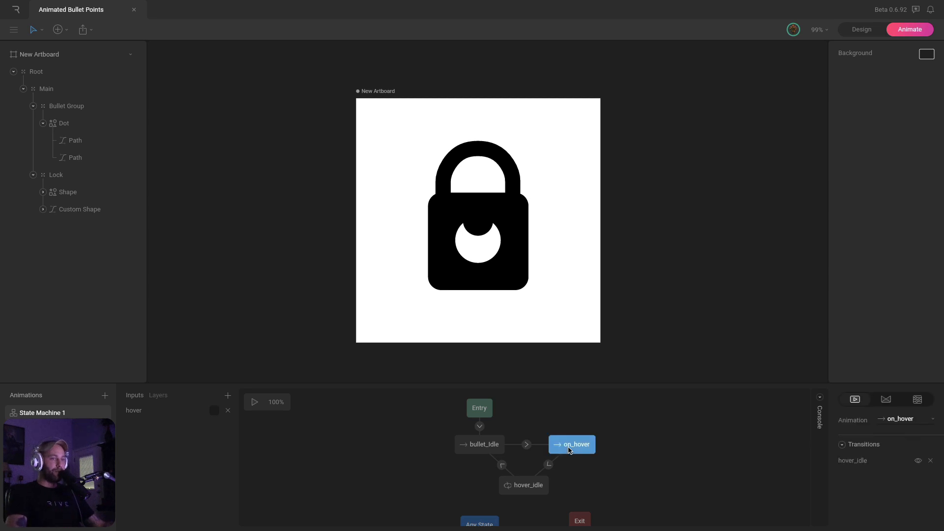
click(549, 464)
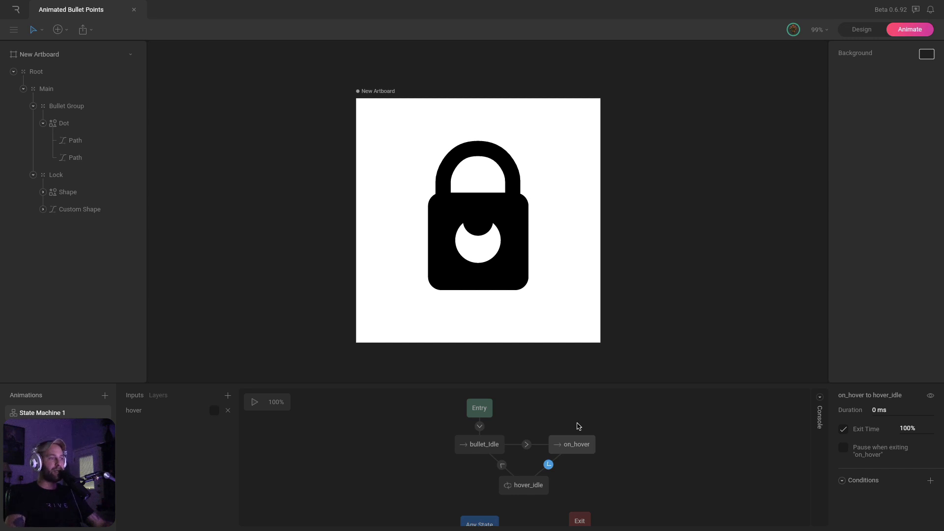
click(255, 402)
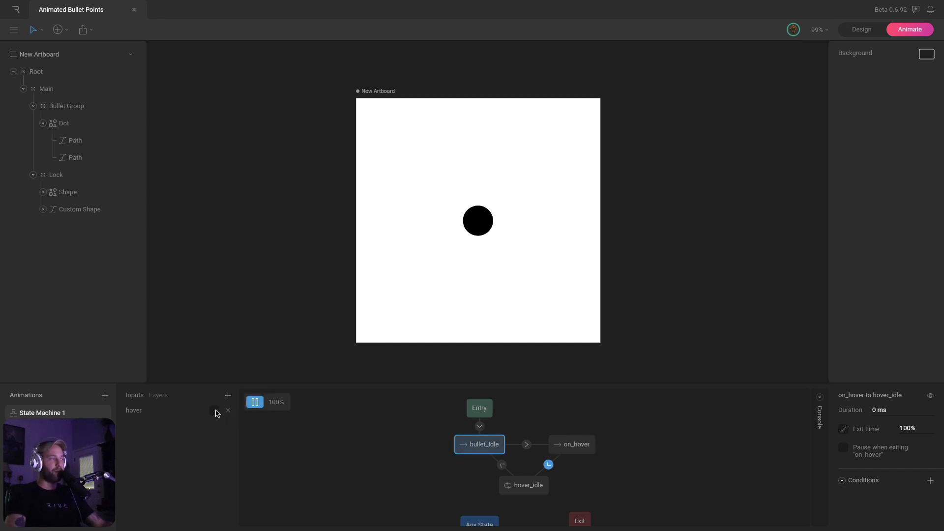
click(215, 411)
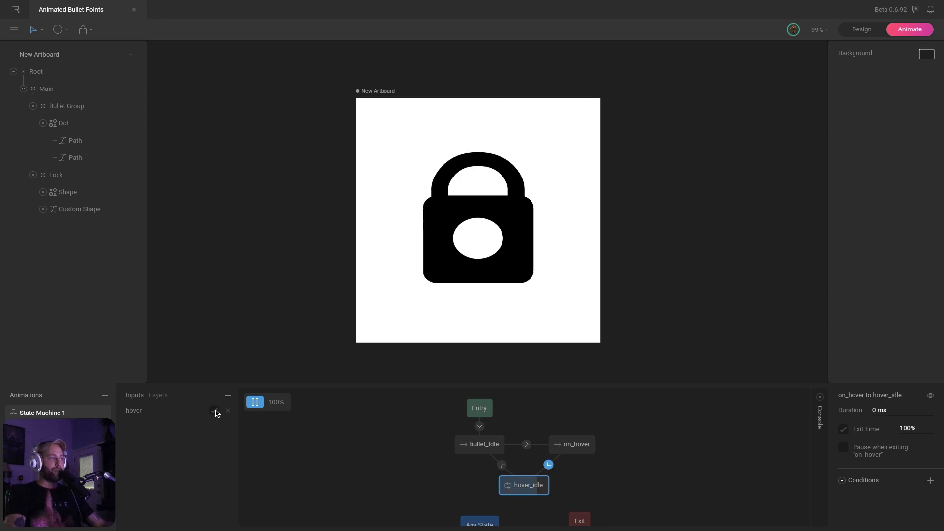
click(215, 411)
click(215, 411)
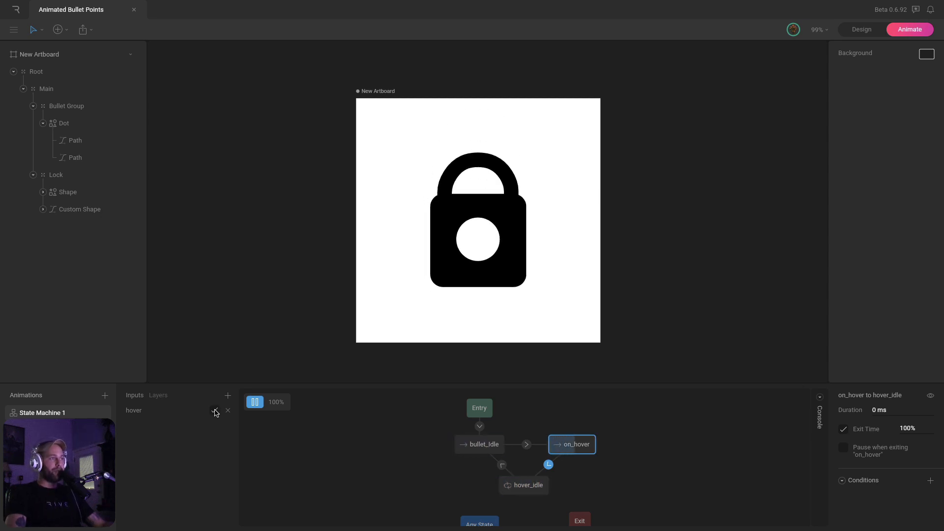
click(215, 411)
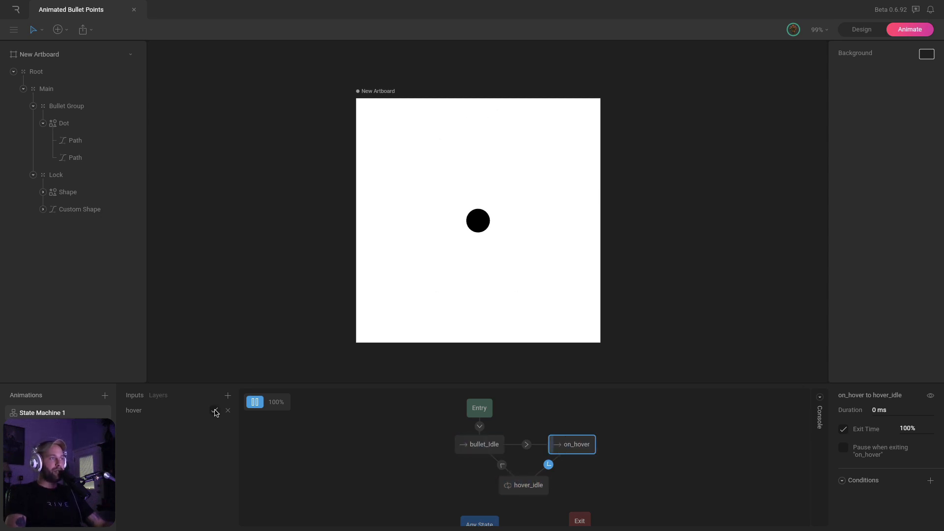
click(215, 411)
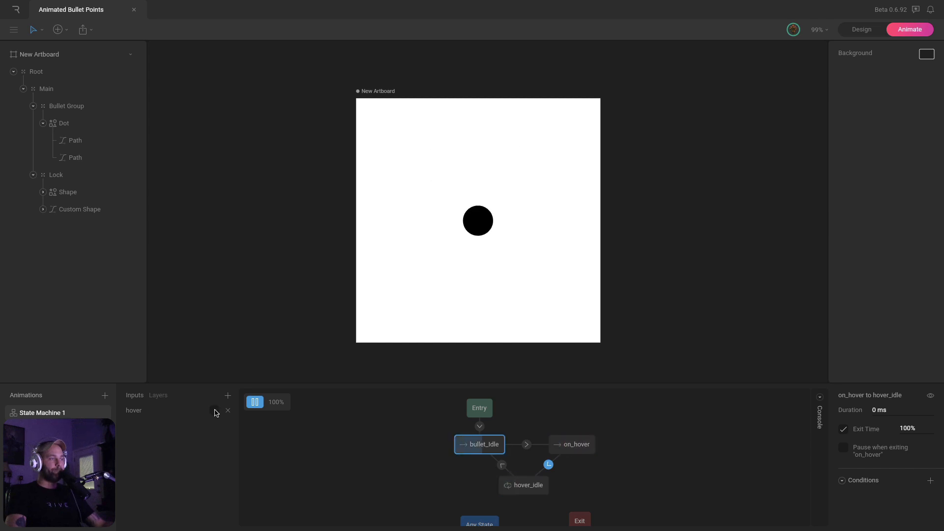
click(215, 411)
click(215, 411)
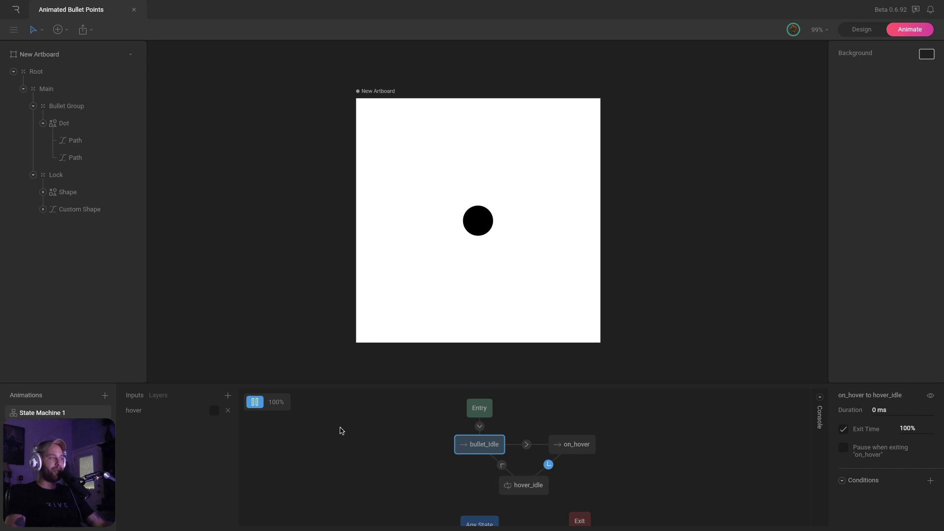
click(254, 403)
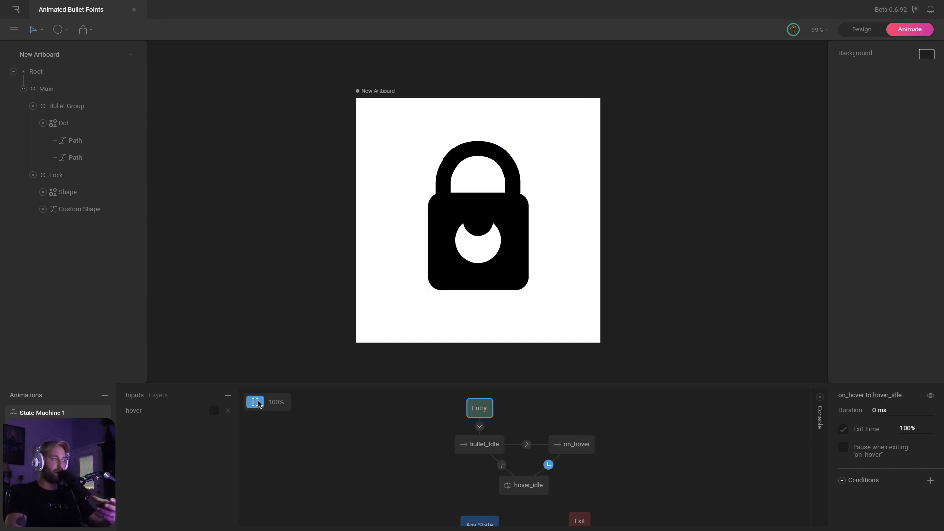
Set the hover_idle→bullet_idle transition duration to 1000 ms
click(214, 410)
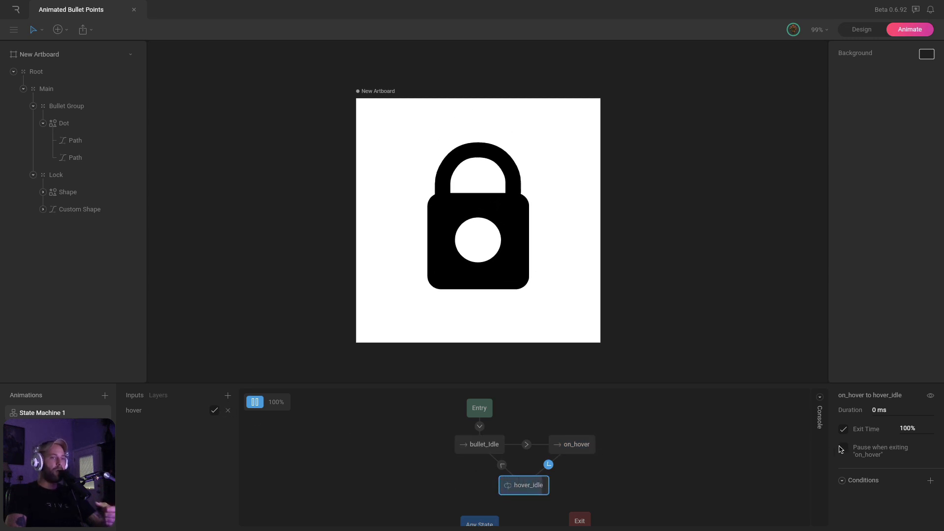
click(502, 465)
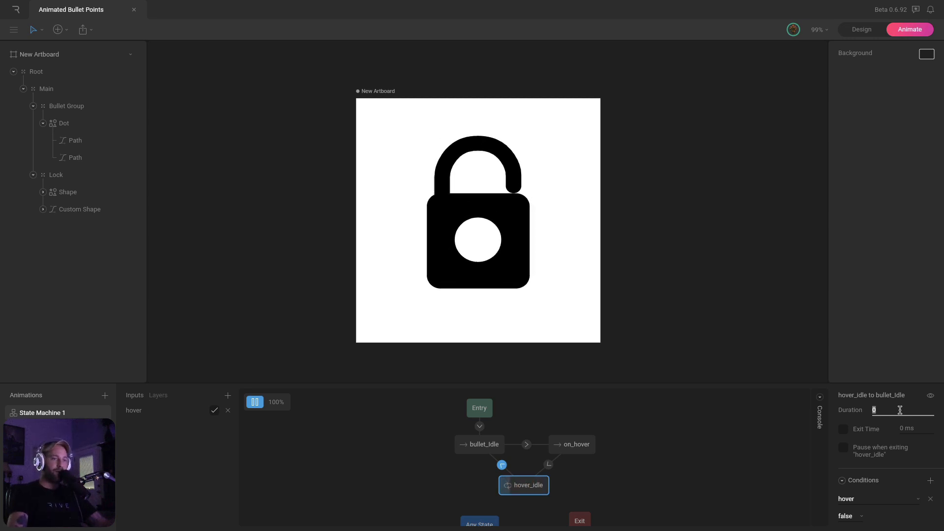
text(1000)
key(Return)
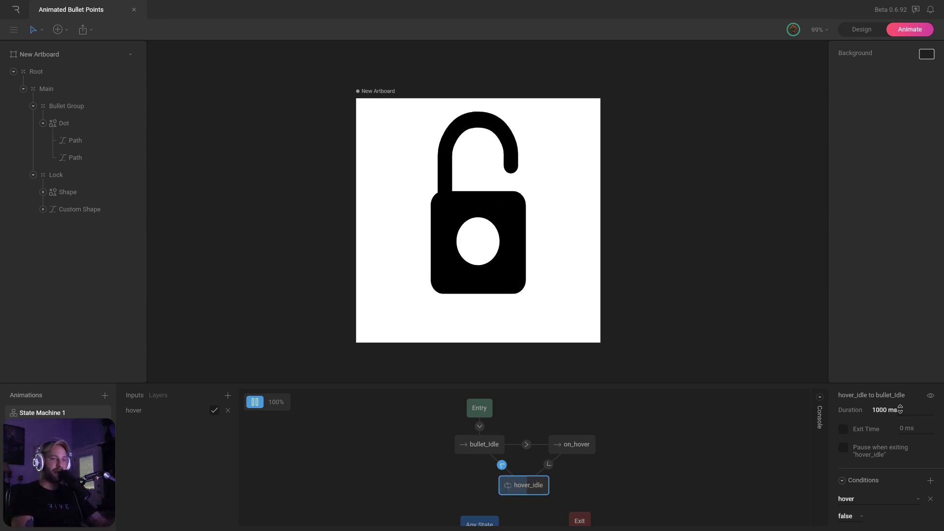
Toggle hover repeatedly to preview the 1000 ms return from lock to dot
click(215, 411)
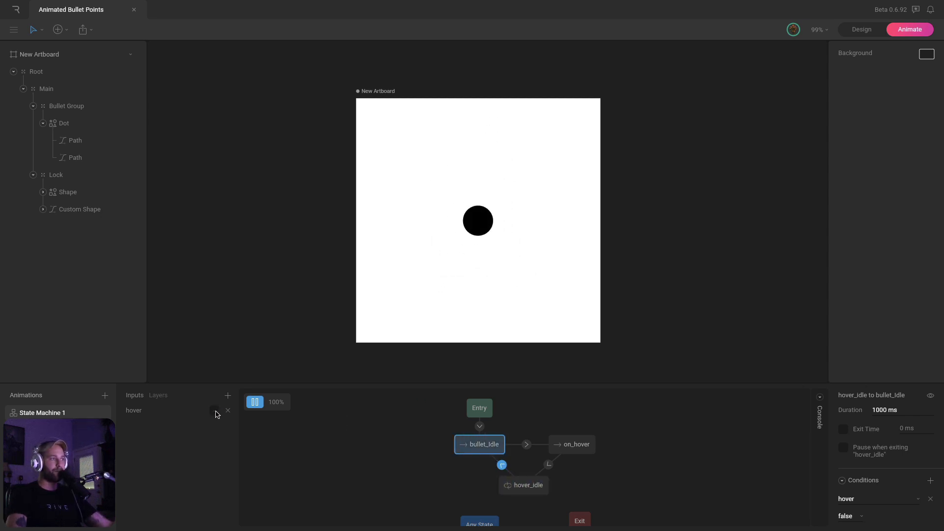
click(215, 410)
click(215, 410)
click(215, 411)
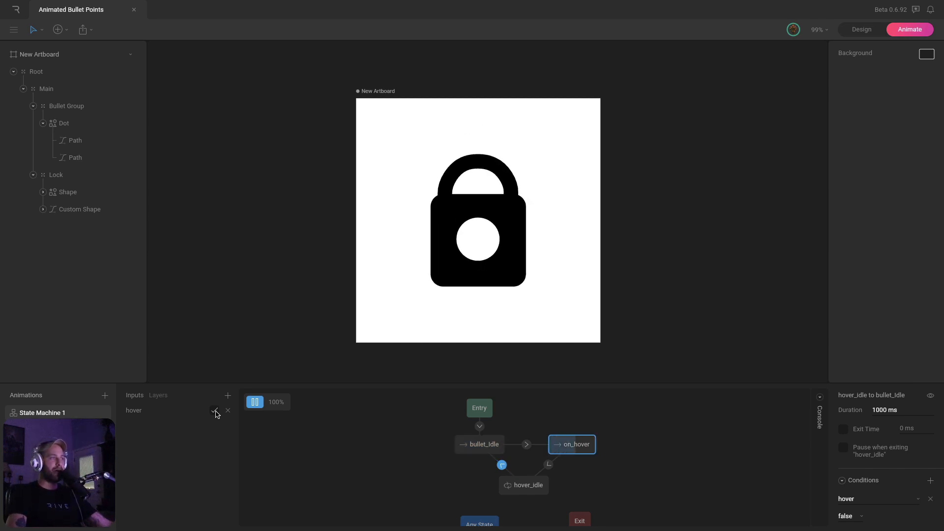
click(215, 411)
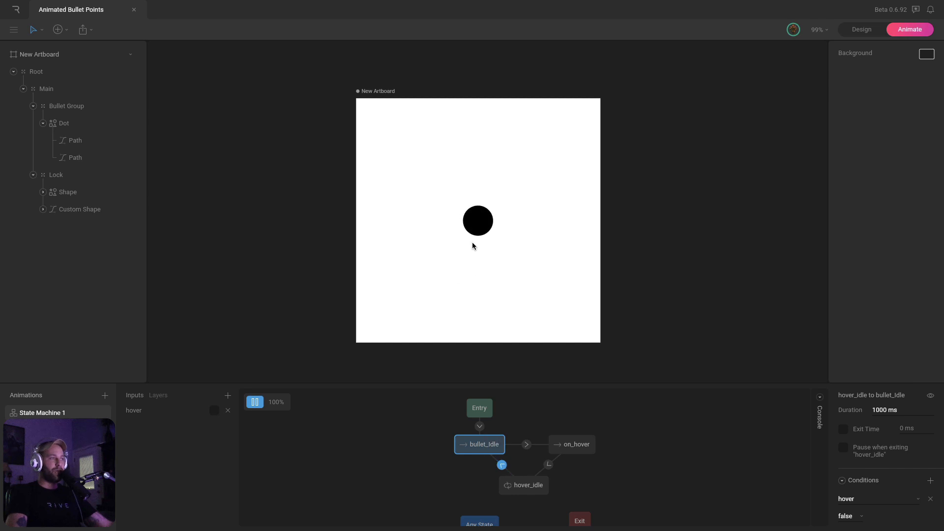
click(214, 411)
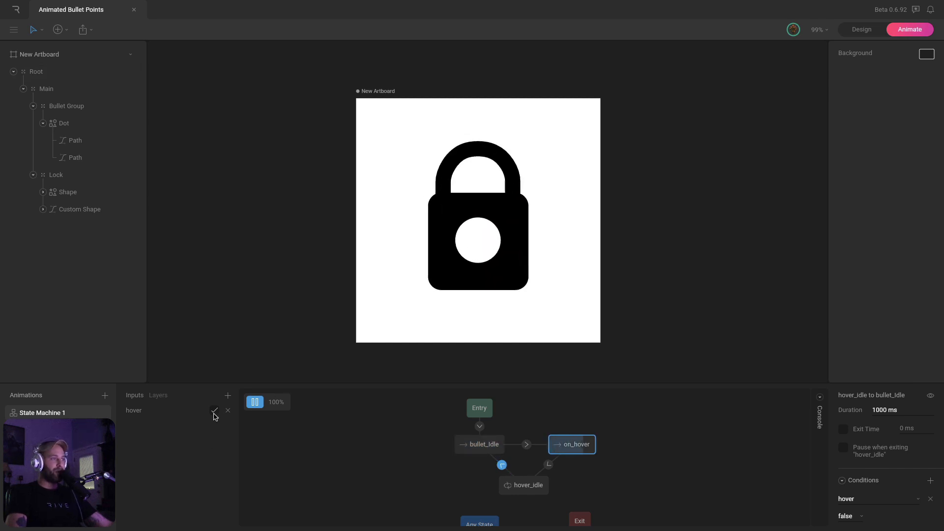
click(214, 410)
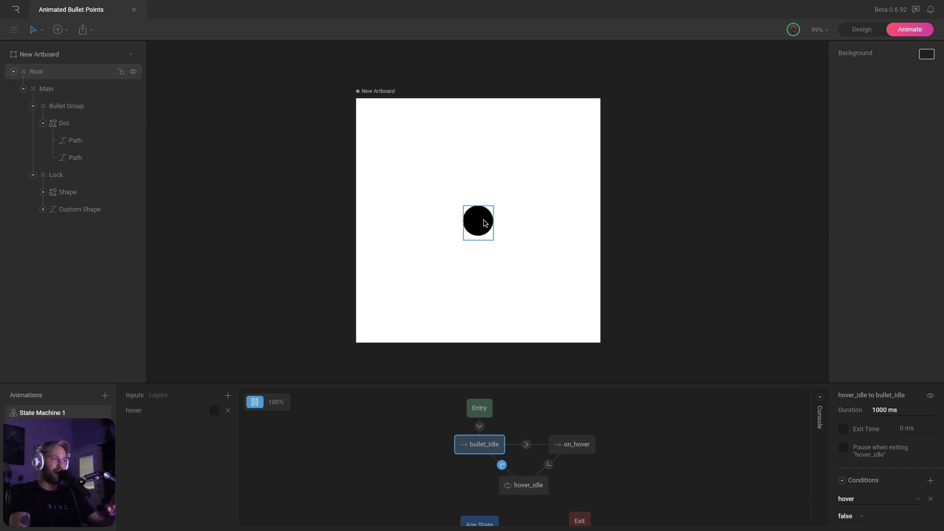
click(215, 413)
click(215, 413)
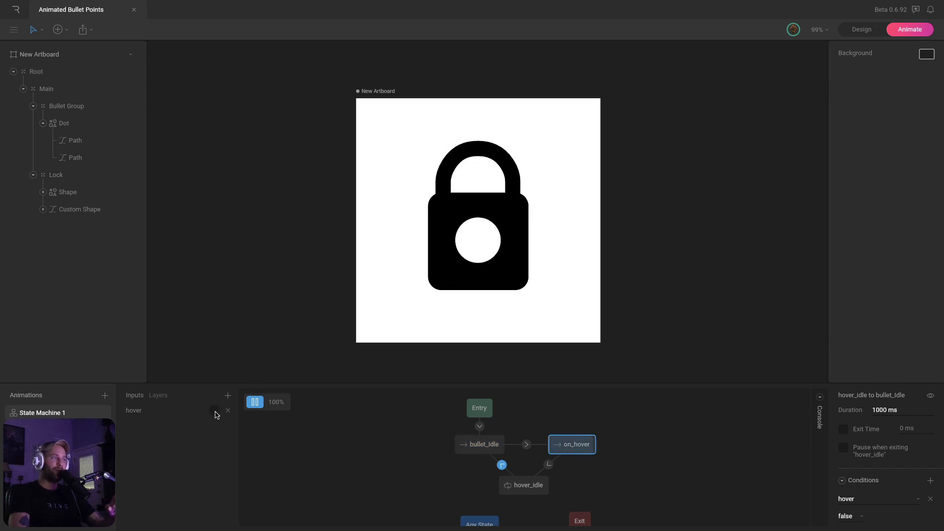
click(214, 413)
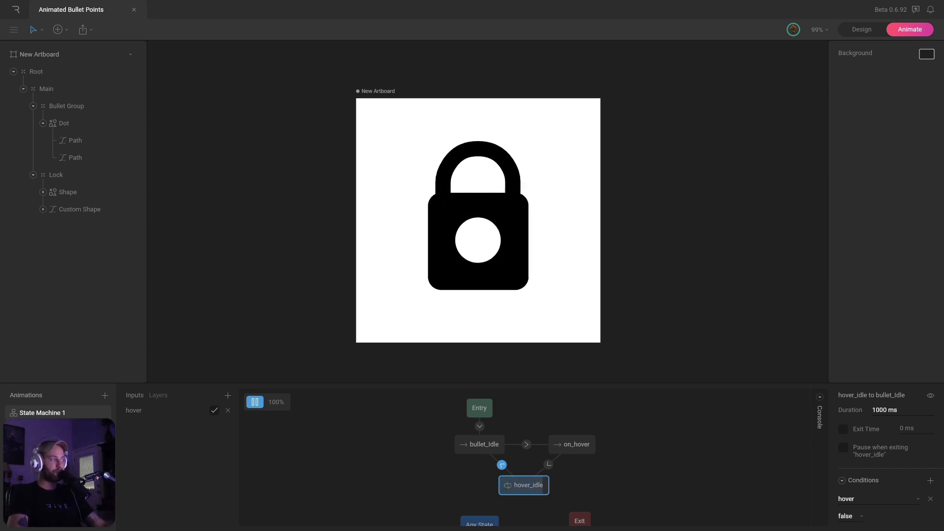
click(214, 411)
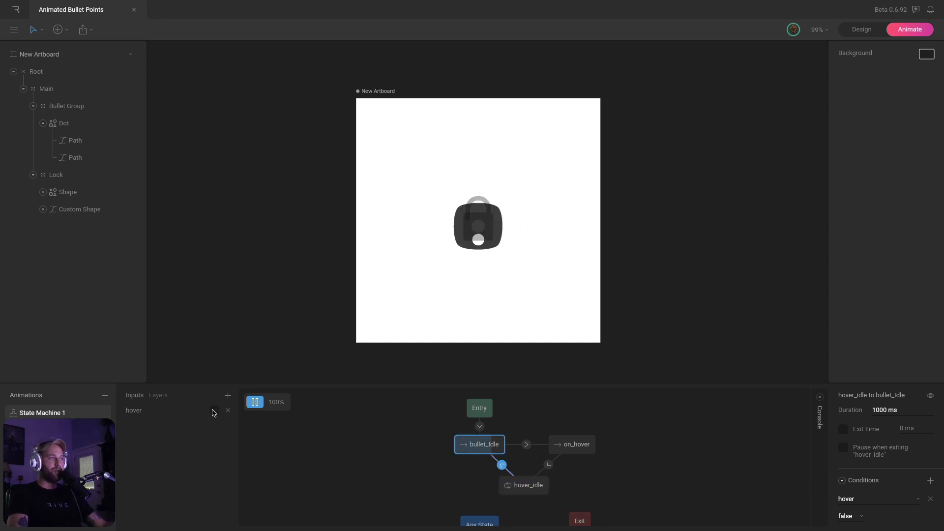
click(213, 412)
click(214, 412)
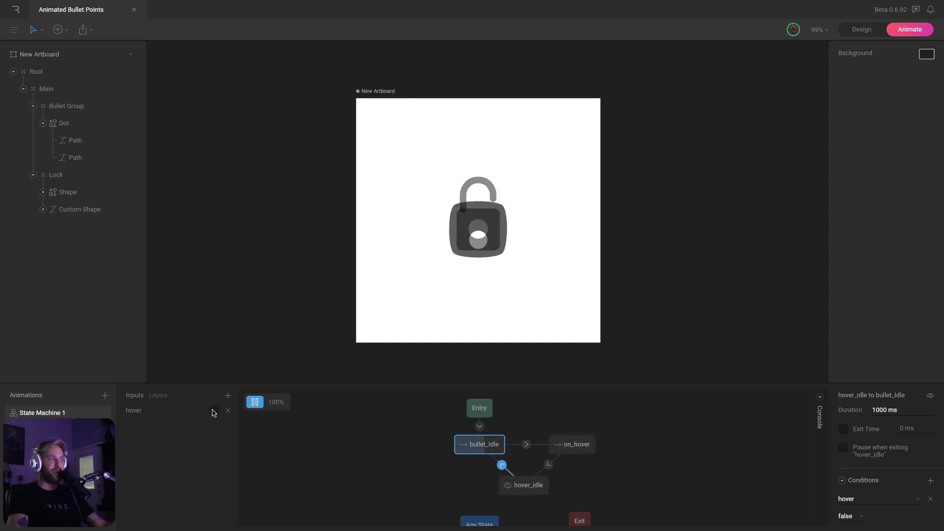
click(214, 412)
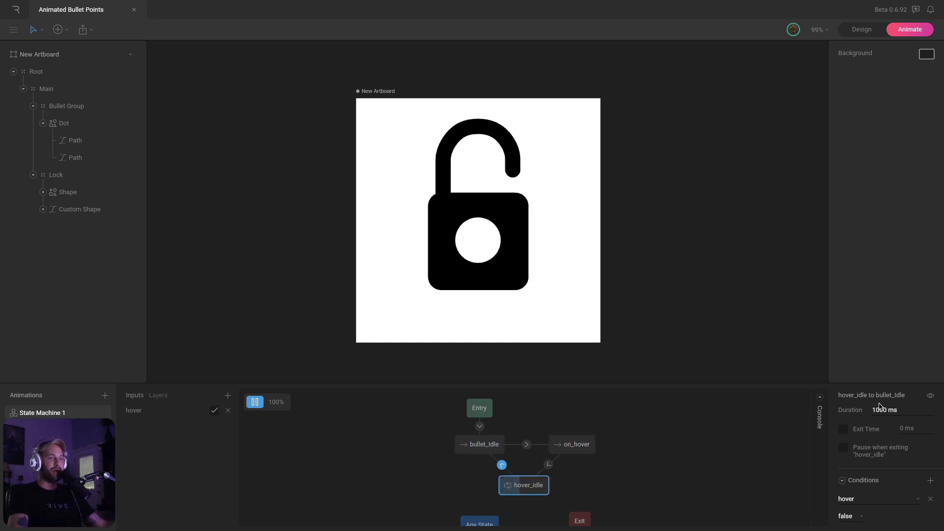
Enter a 500 ms return duration and toggle hover to test it
text(5)
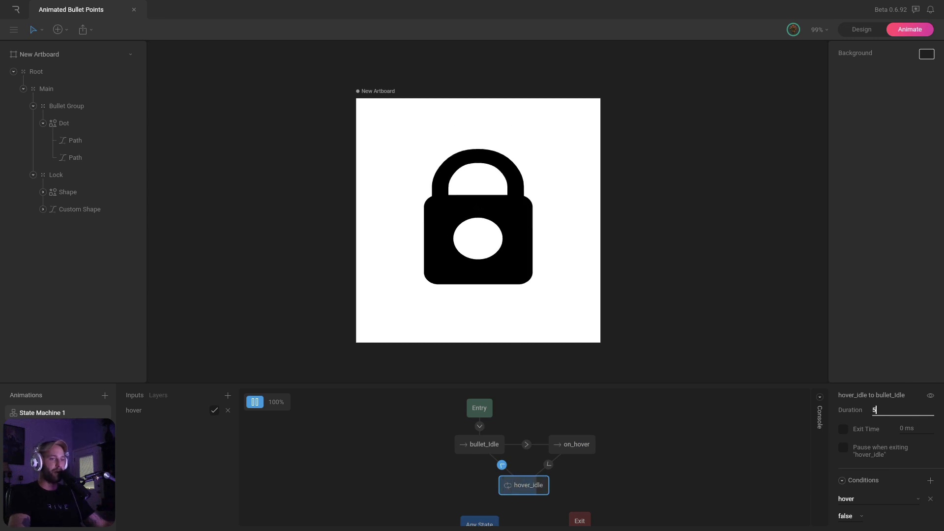
text(00 ms)
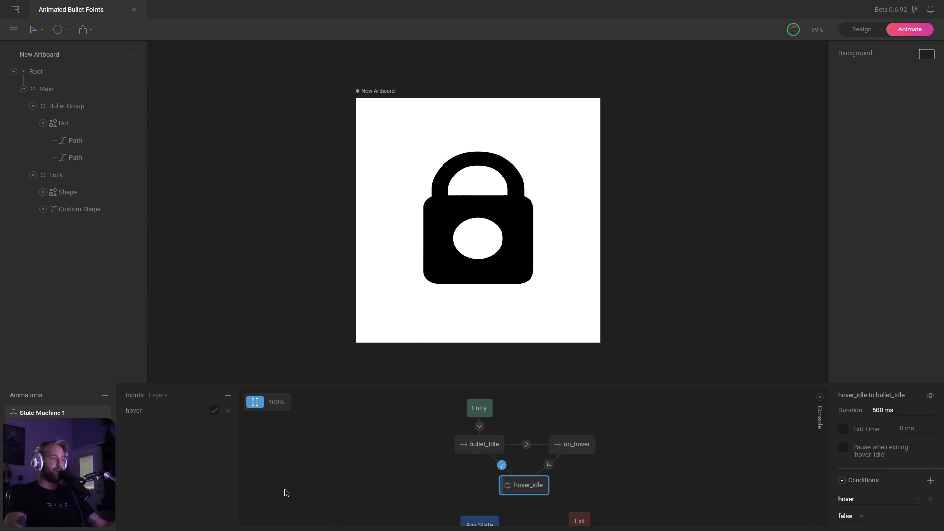
click(214, 411)
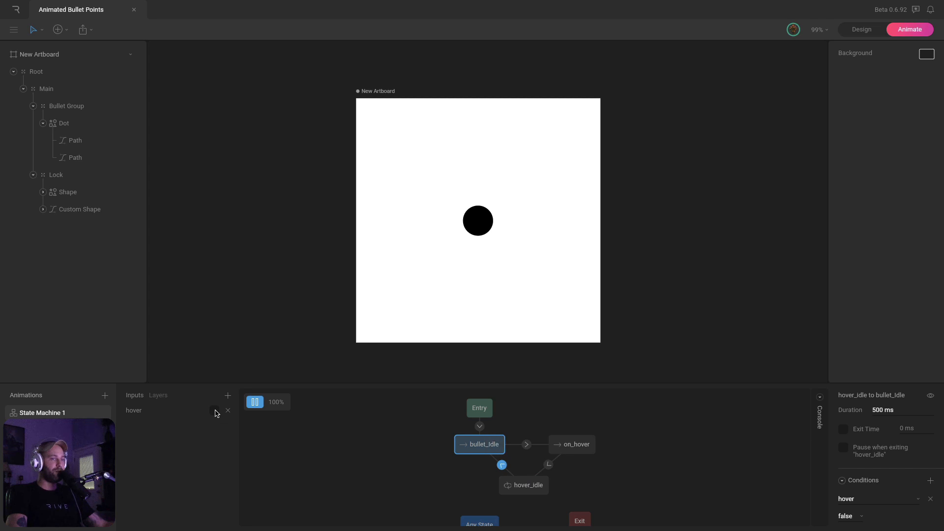
click(215, 411)
click(215, 411)
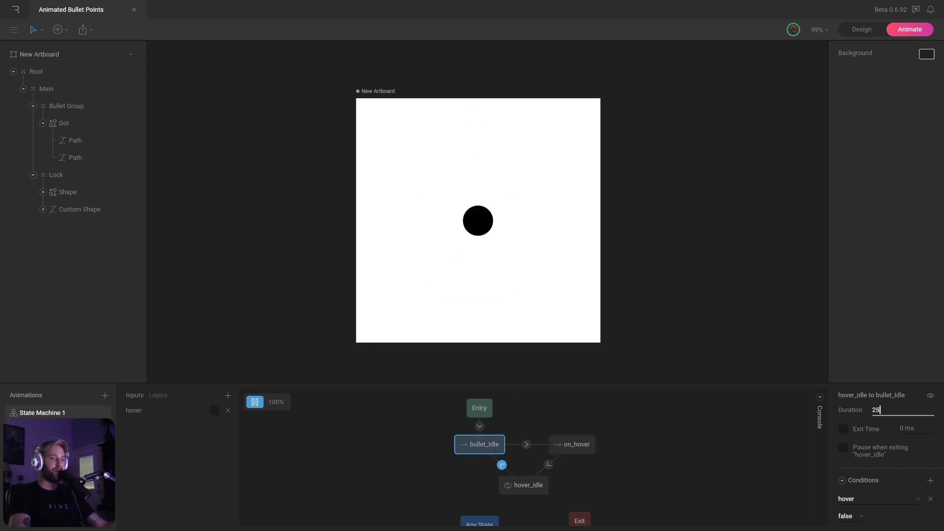
click(215, 411)
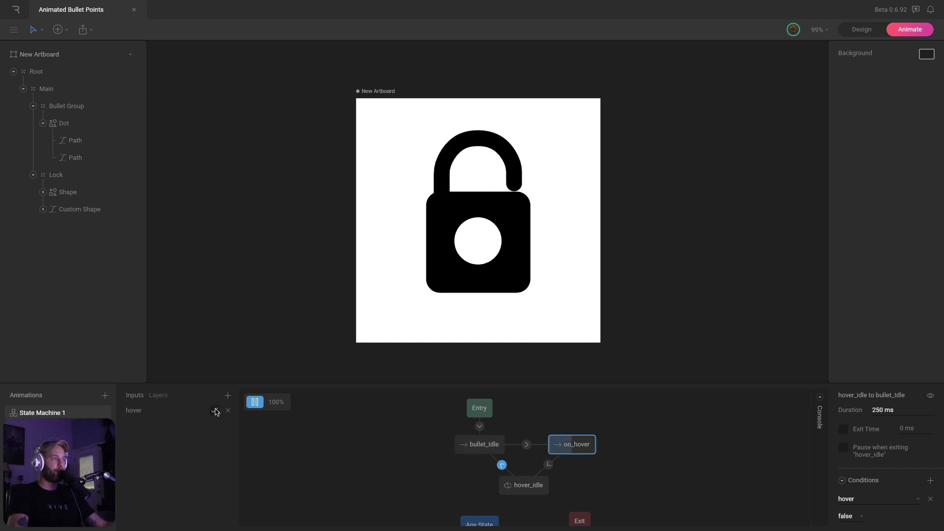
click(215, 411)
click(214, 411)
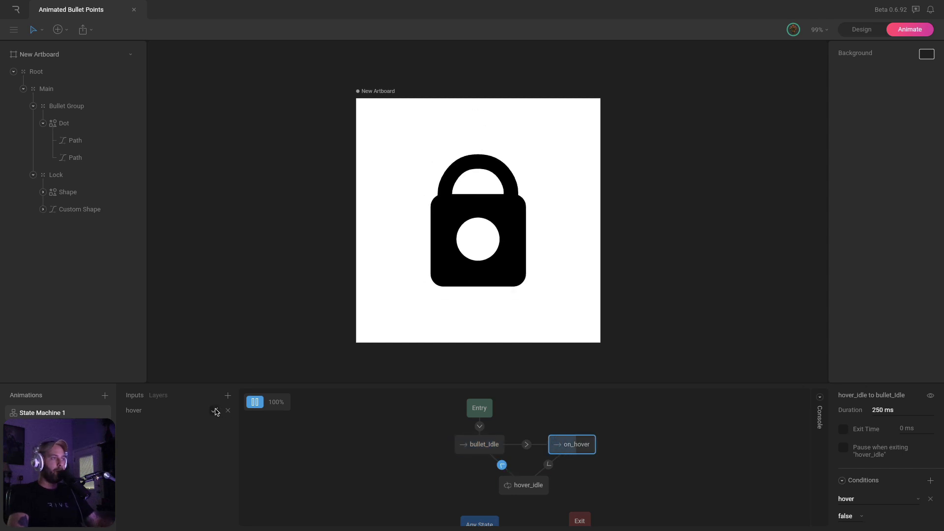
click(214, 411)
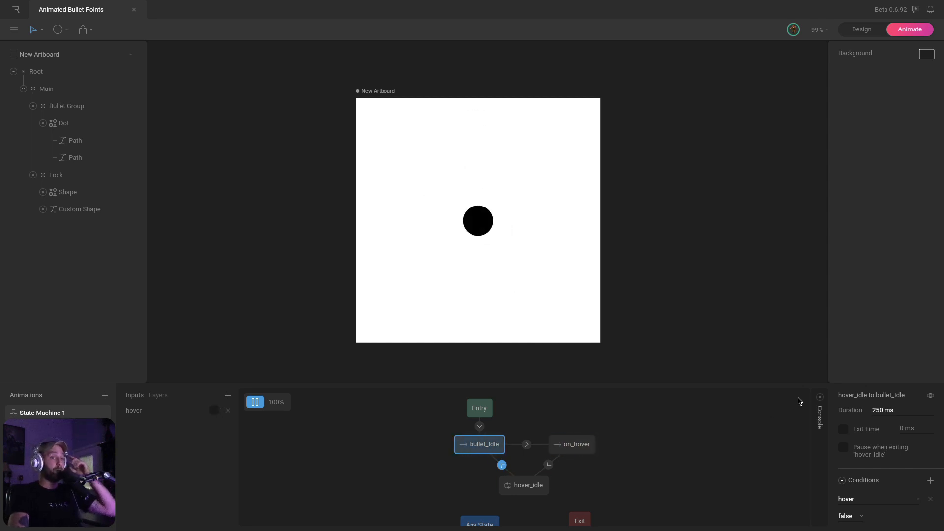
Change the return duration to 100 ms and toggle hover repeatedly to preview the lock
click(889, 409)
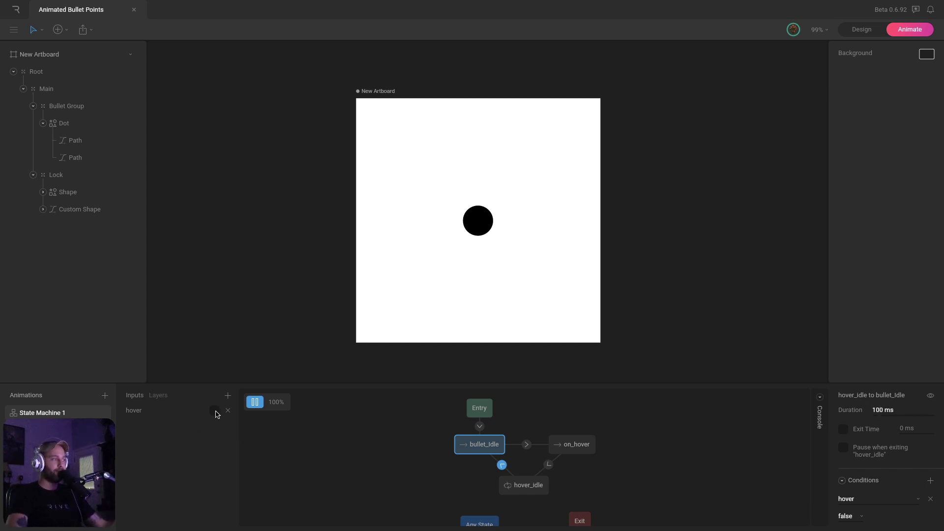
click(215, 411)
click(215, 411)
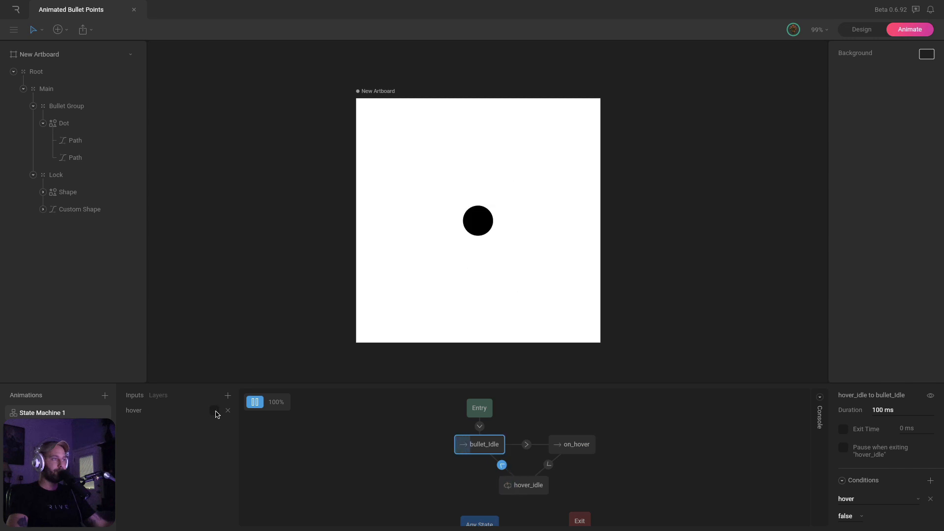
click(215, 411)
click(215, 411)
click(215, 411)
click(215, 411)
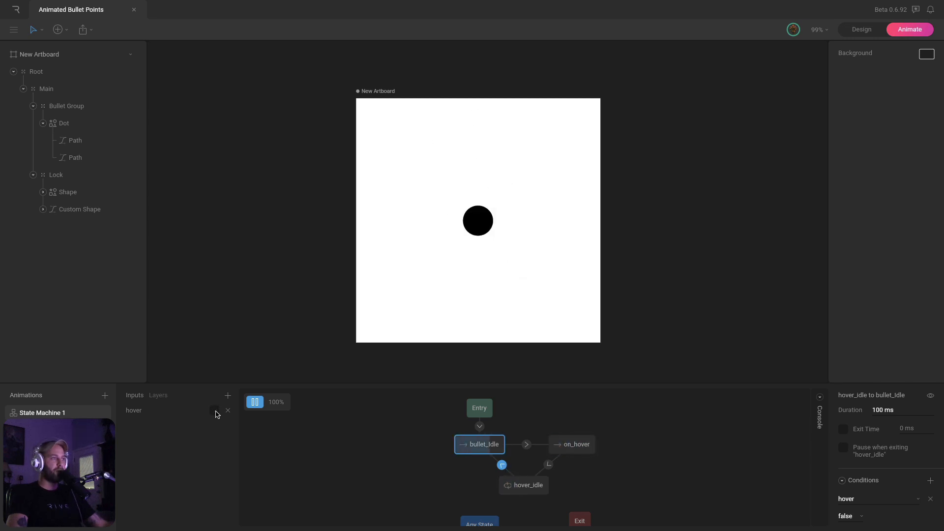
click(215, 411)
click(214, 410)
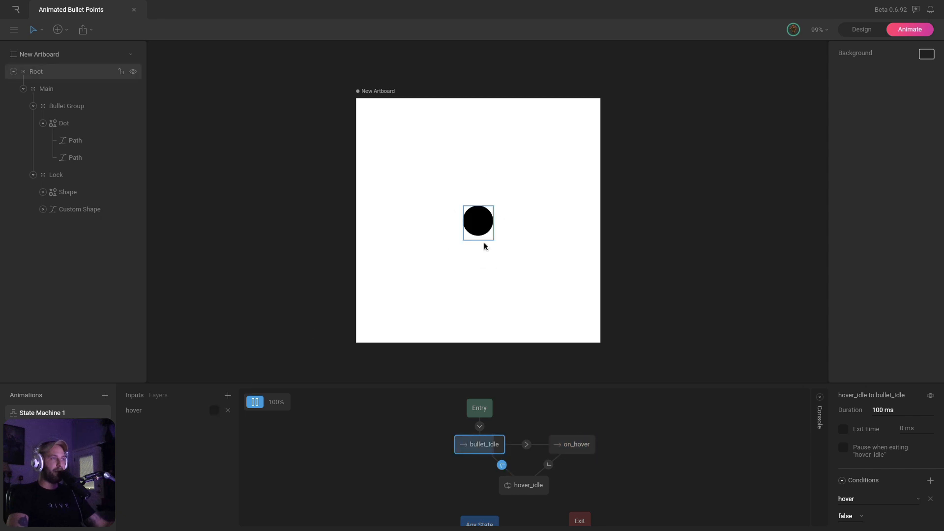
click(215, 411)
click(215, 411)
click(215, 411)
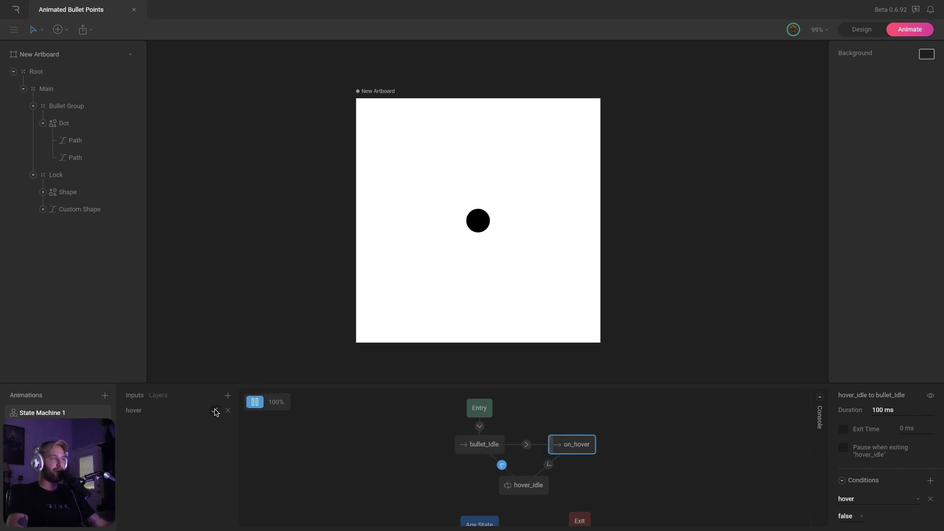
click(215, 411)
click(215, 411)
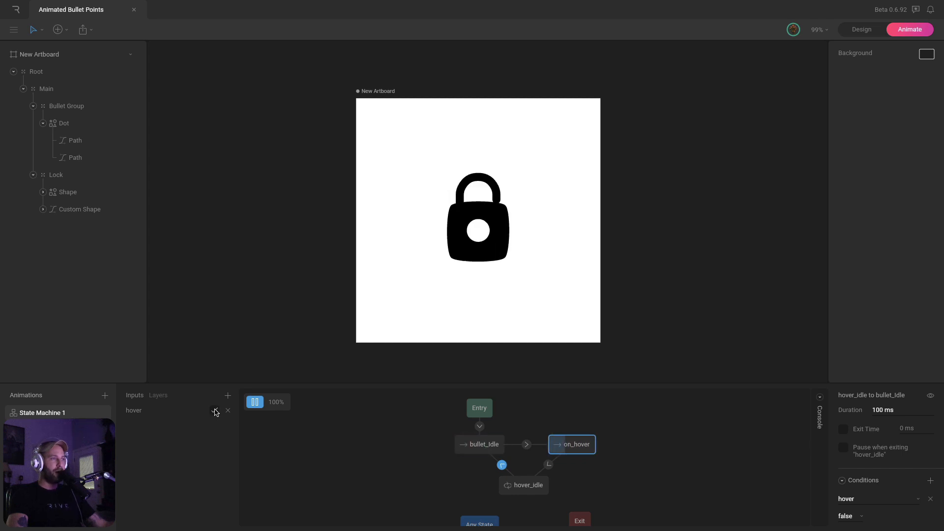
click(215, 411)
click(215, 411)
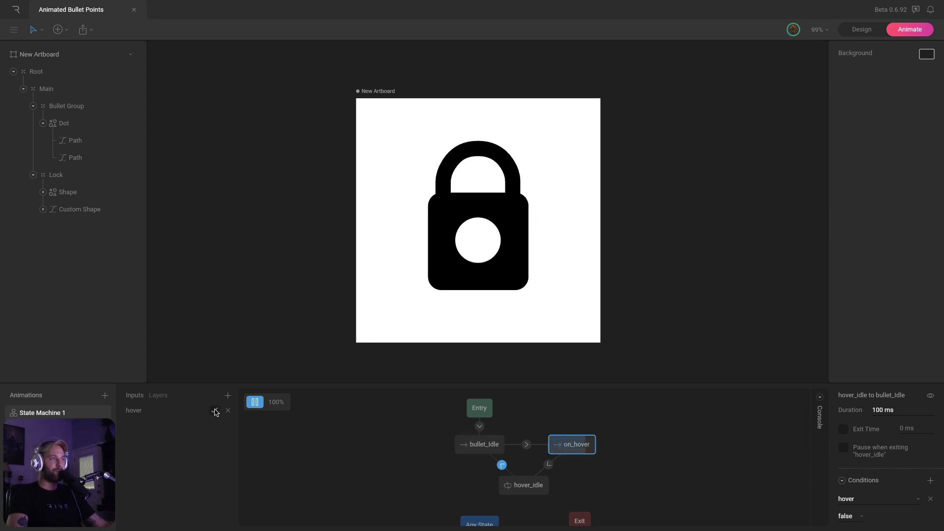
click(215, 411)
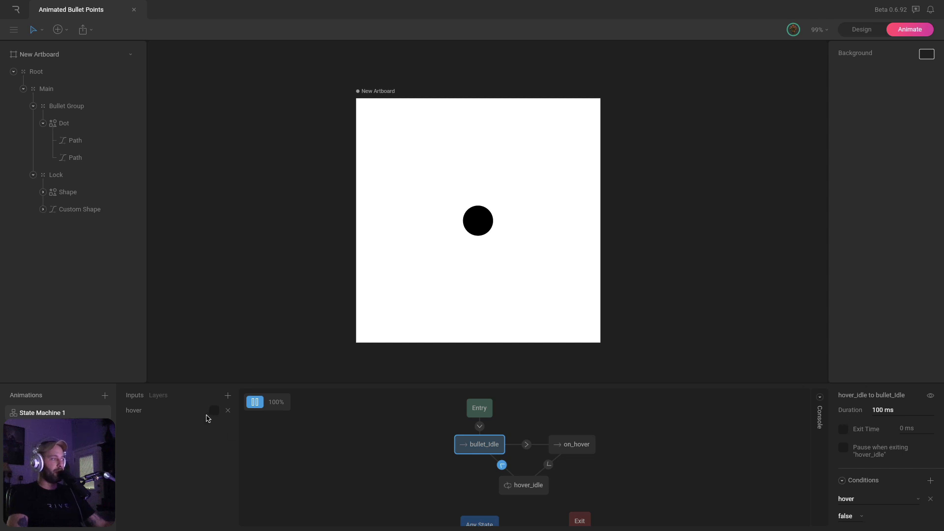
click(42, 430)
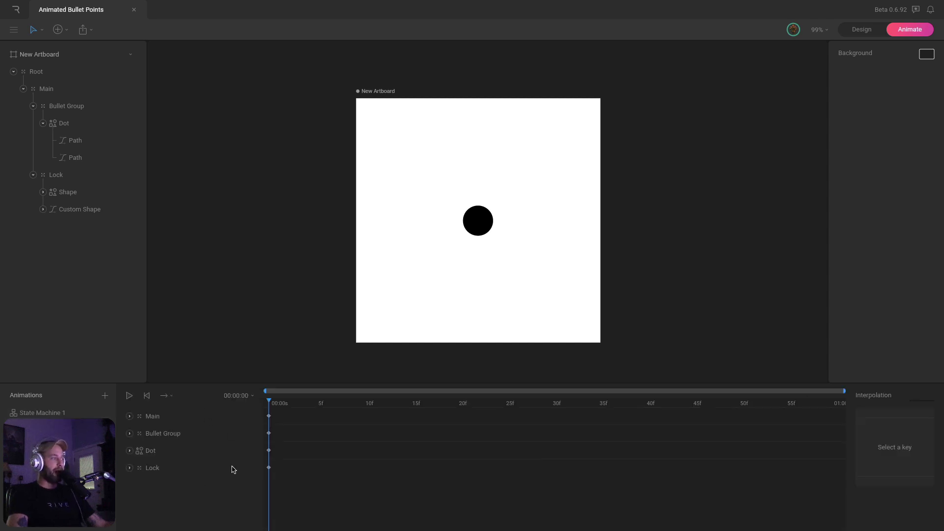
double_click(183, 451)
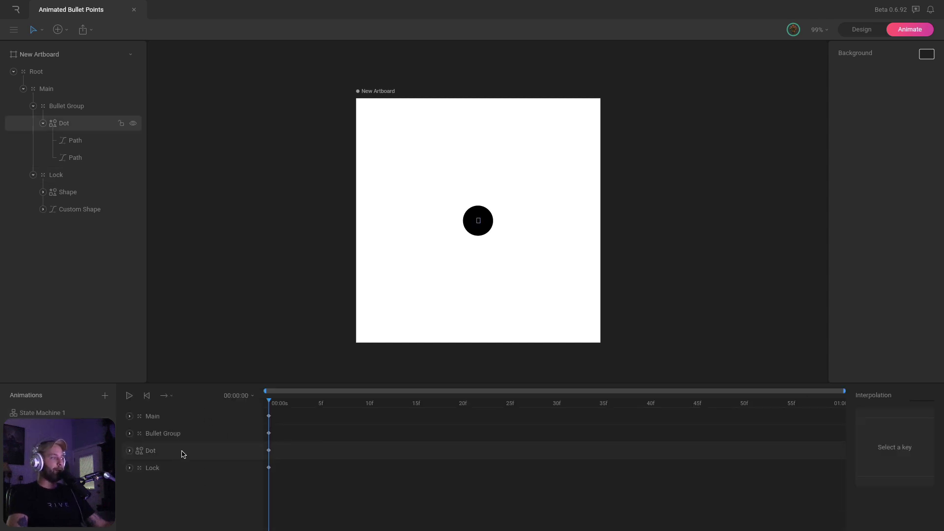
click(74, 141)
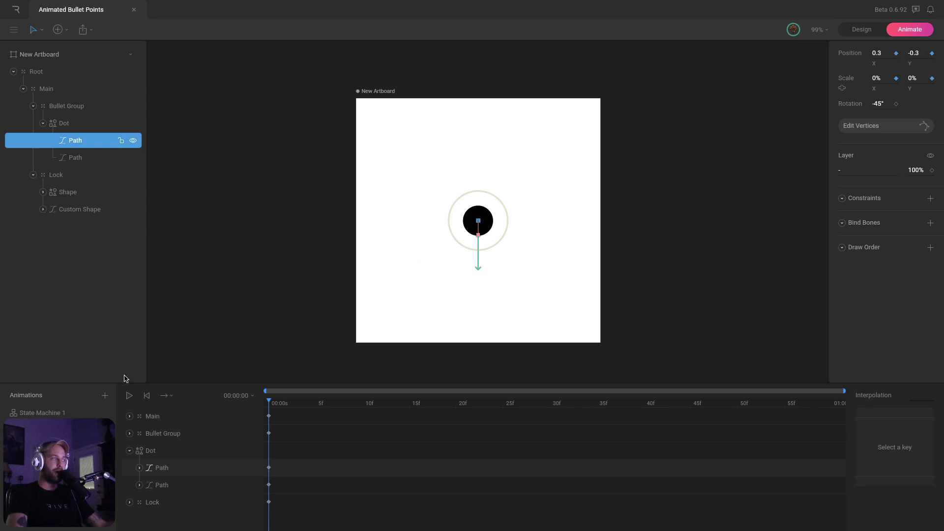
click(41, 413)
click(215, 410)
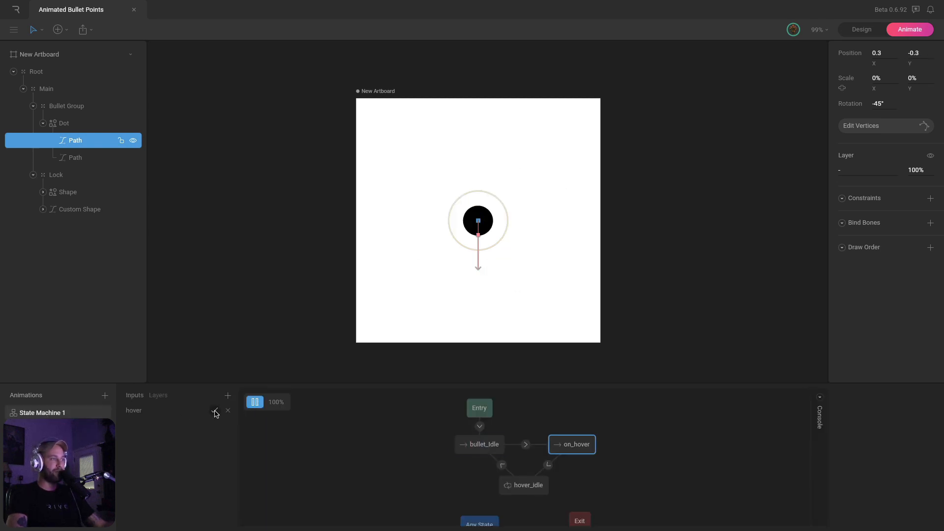
Toggle hover on and off to replay the lock forming and returning to the dot
click(215, 410)
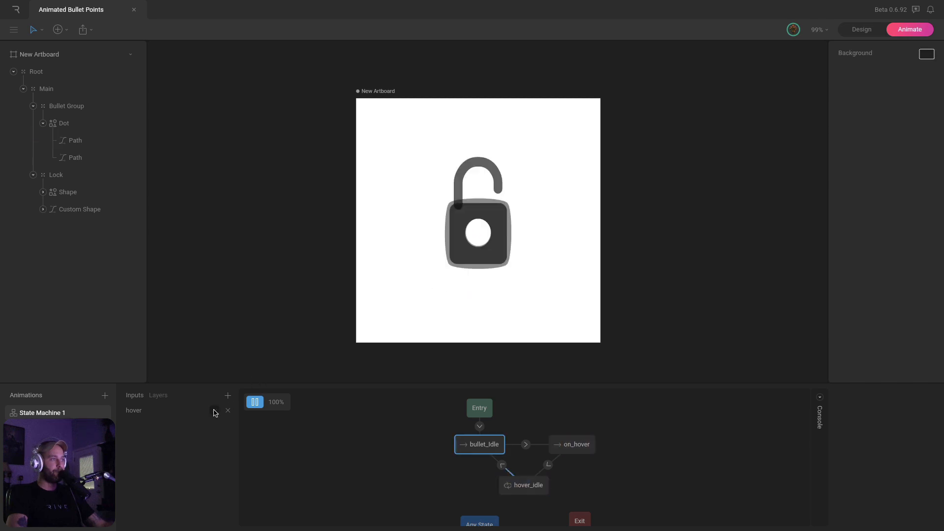
click(215, 410)
click(214, 411)
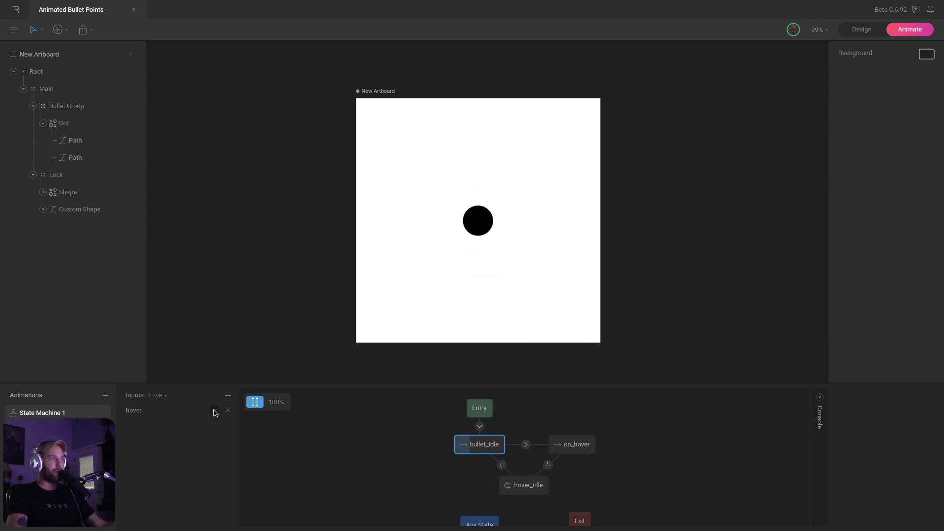
click(214, 411)
click(215, 410)
click(215, 411)
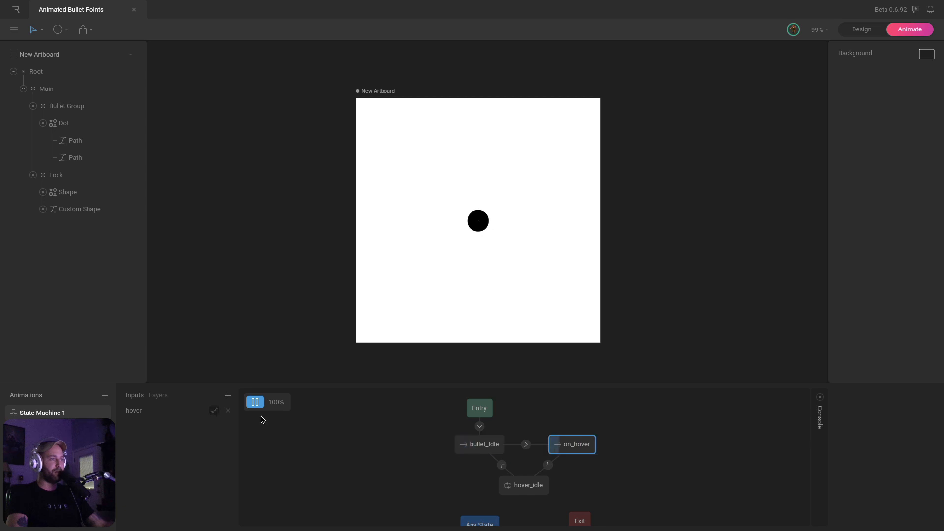
Set the hover_idle→bullet_idle duration to 1000 ms and preview the slow return
click(525, 486)
click(502, 466)
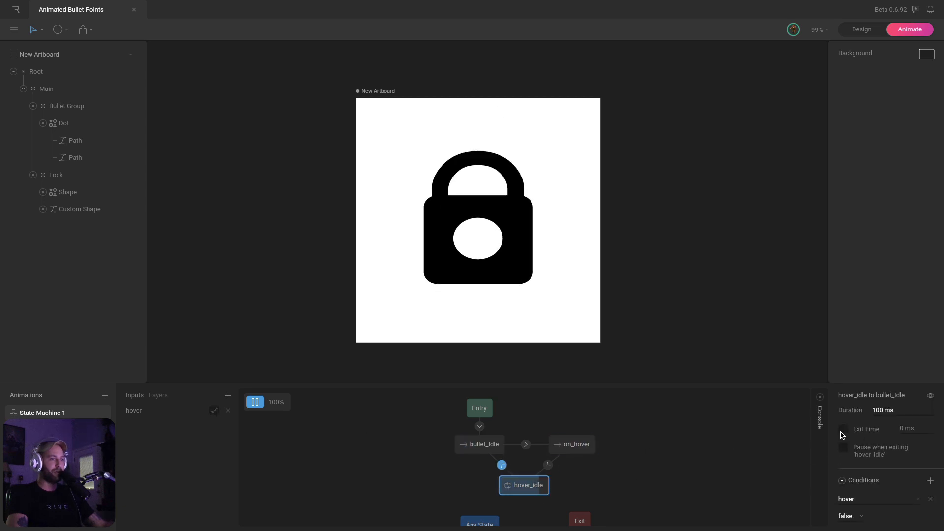
click(885, 410)
text(1000)
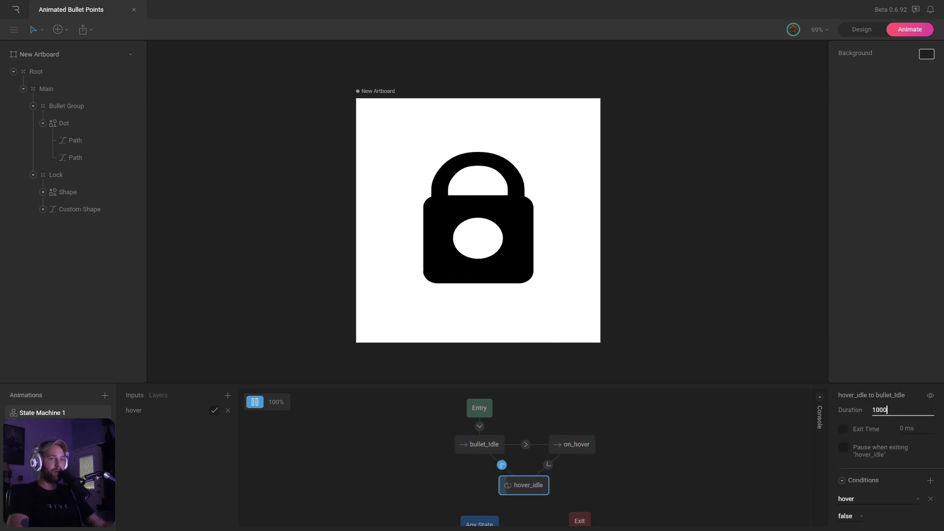
key(Return)
click(214, 411)
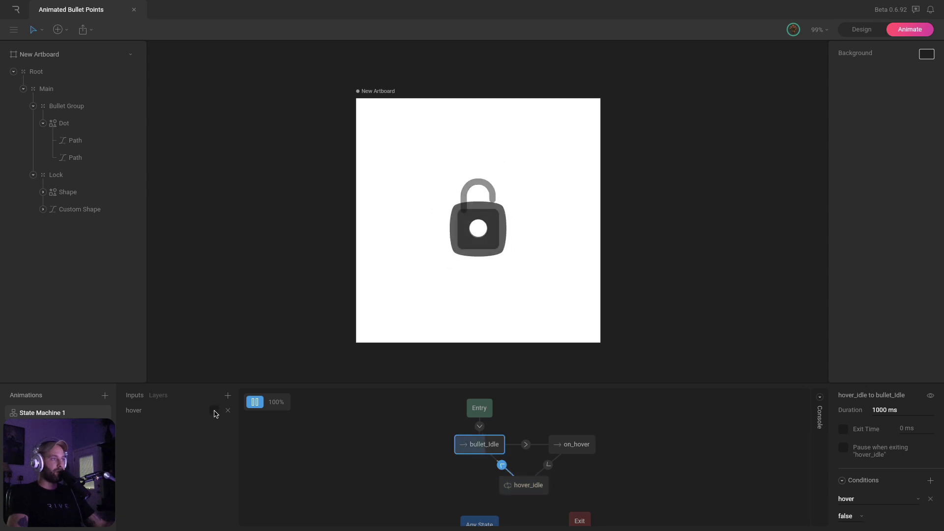
click(214, 411)
click(215, 411)
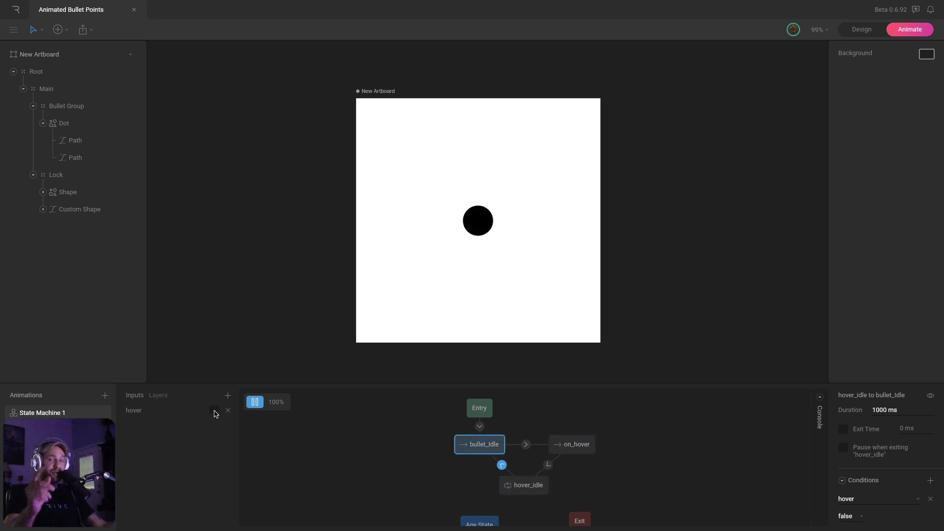
click(214, 411)
Set the duration back to 100 ms and check the quicker return to the dot
click(889, 410)
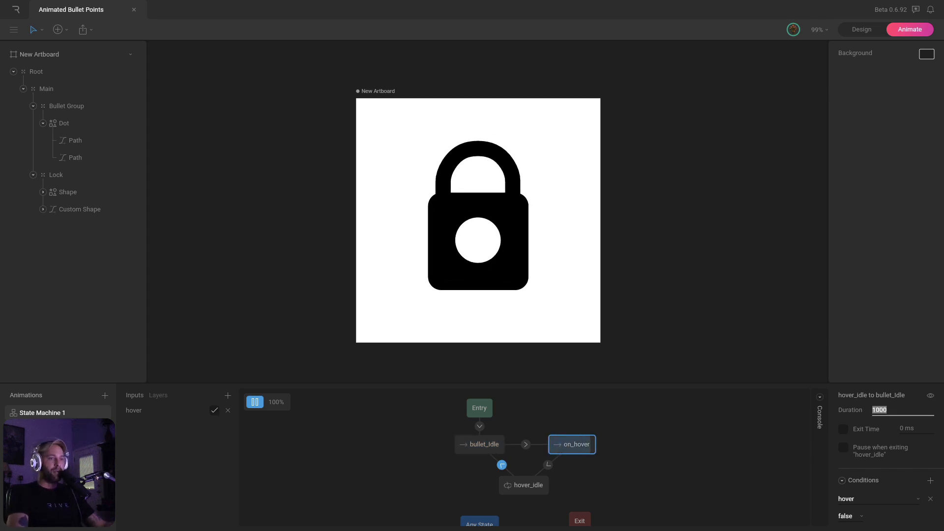
text(100)
key(Return)
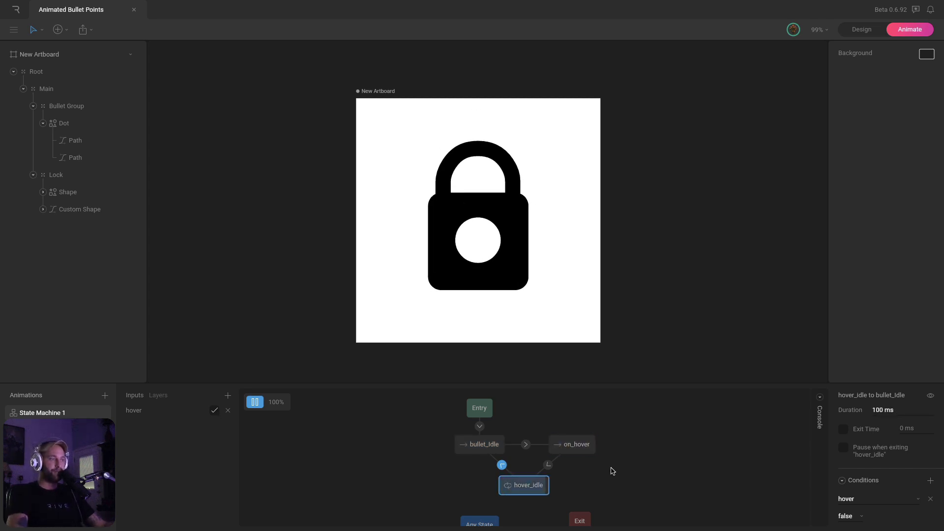
click(212, 411)
click(213, 410)
click(213, 411)
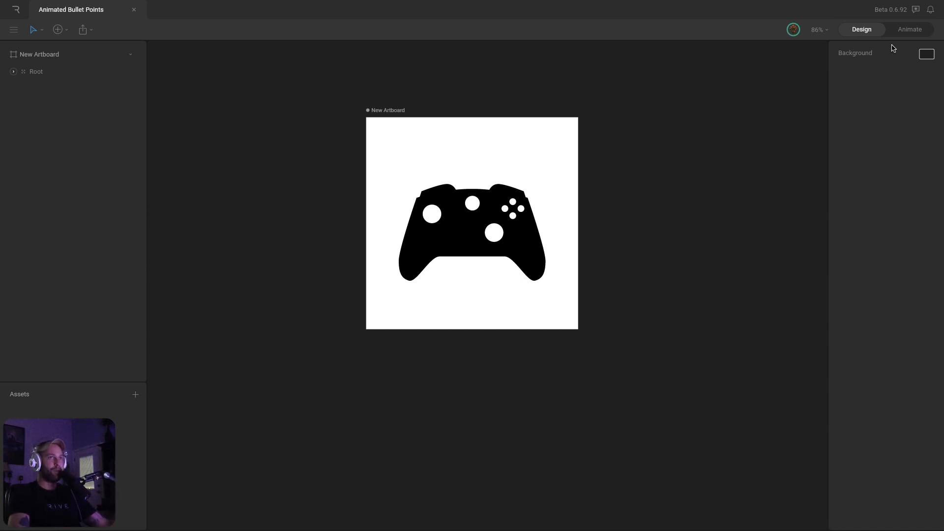
Switch to Animate mode, then scrub and play the dot-to-controller animation
click(909, 30)
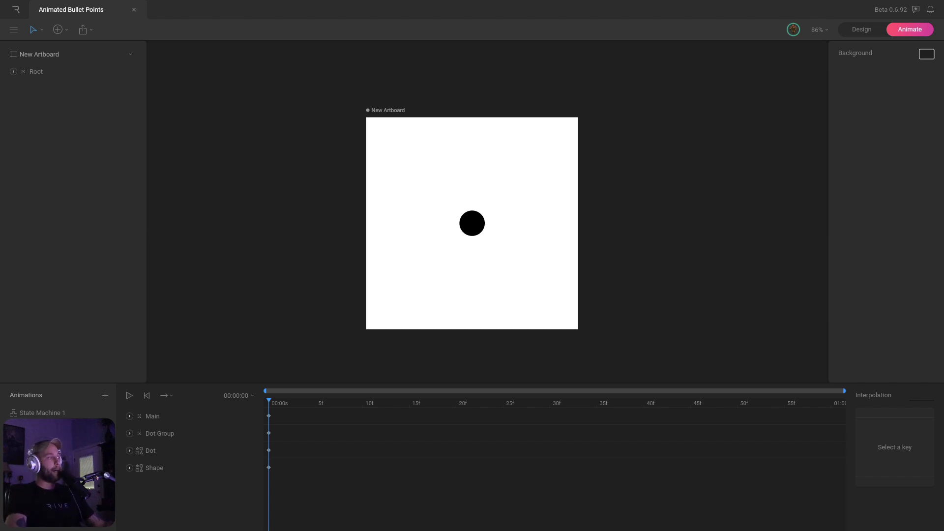
click(42, 448)
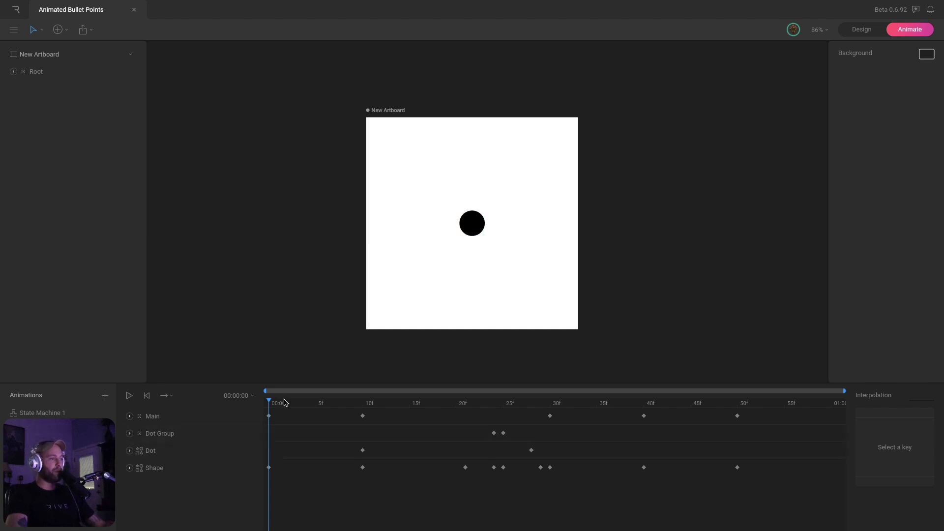
drag(284, 402, 217, 419)
key(space)
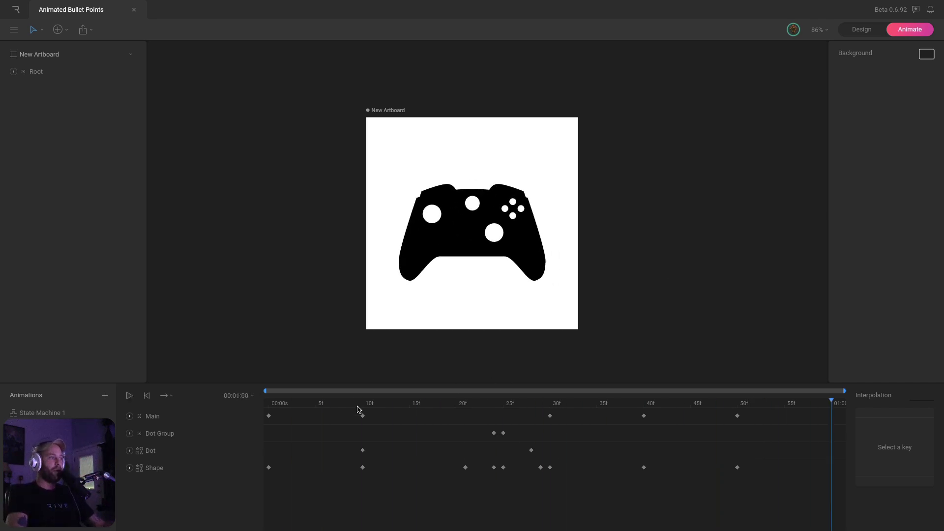
drag(357, 410, 241, 428)
key(space)
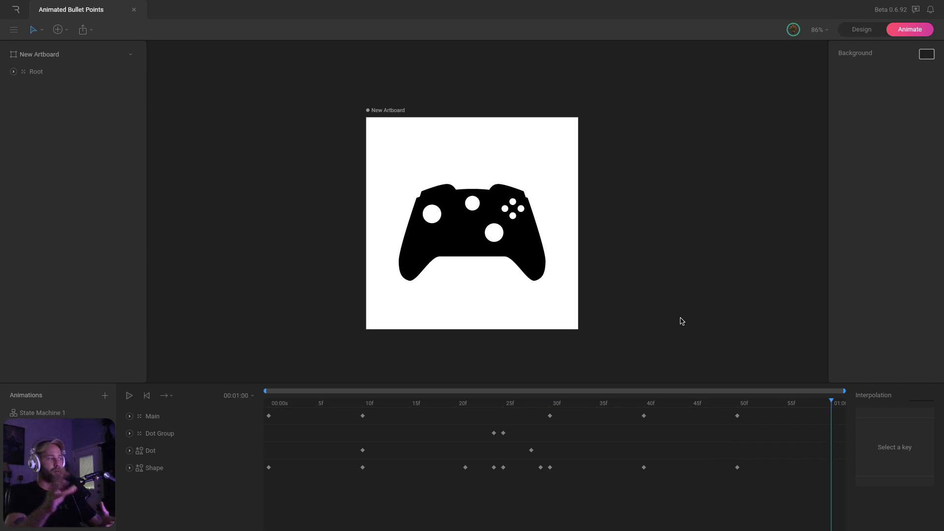
Run State Machine 1 and toggle Hovered to switch between dot and controller
click(42, 413)
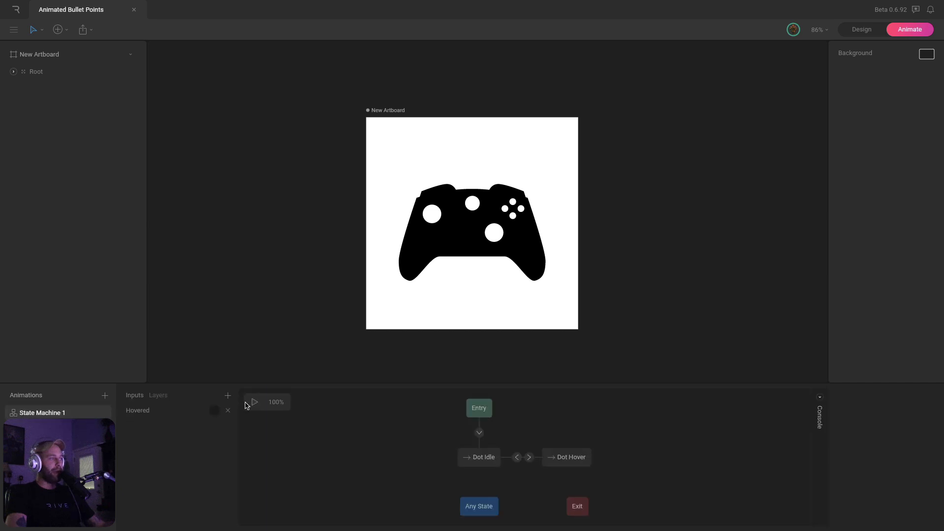
click(253, 402)
click(214, 411)
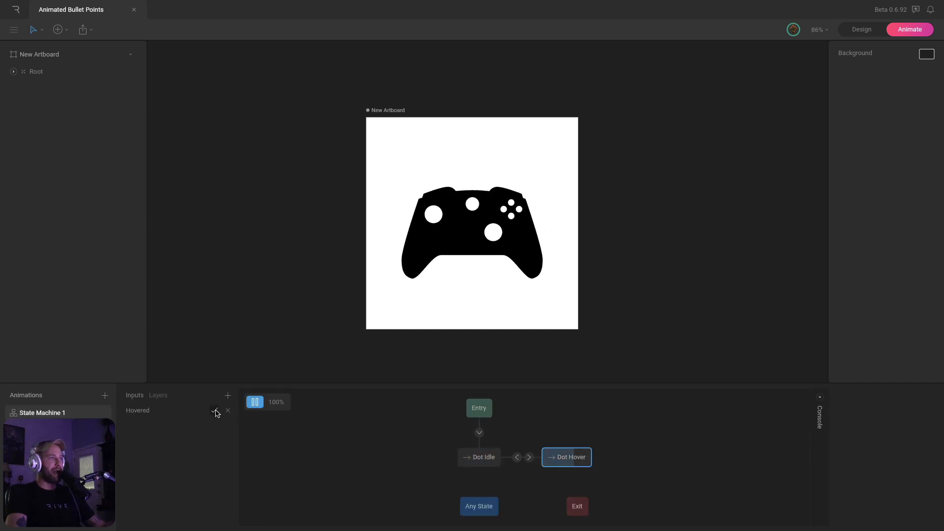
click(216, 411)
click(216, 411)
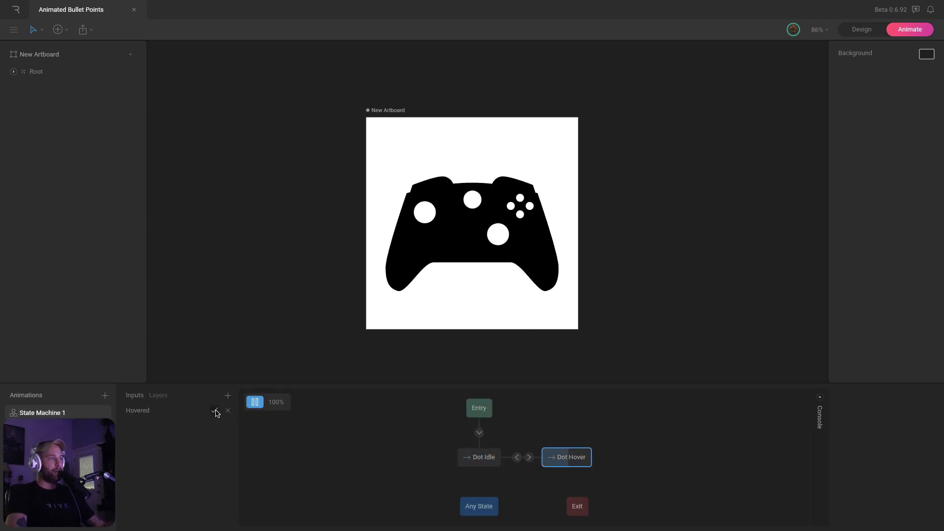